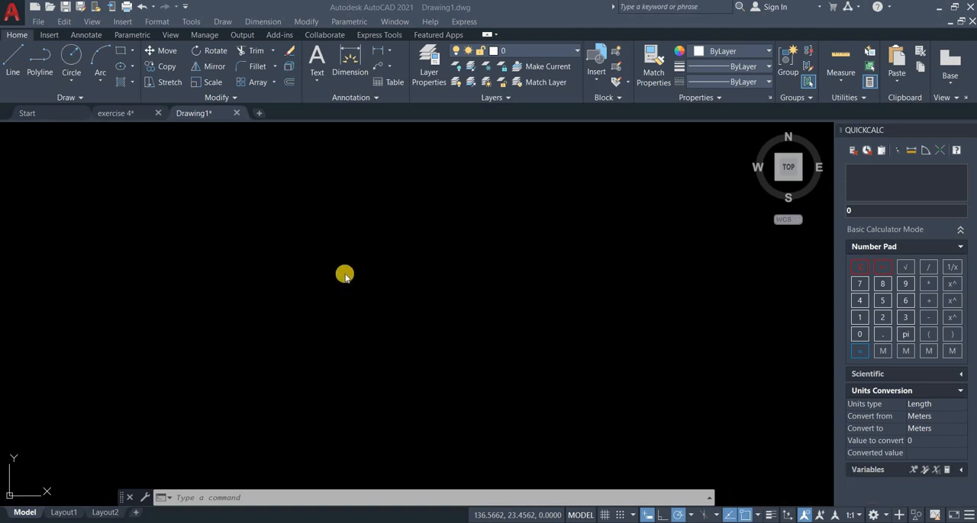
# Attach the exercise 4 image as a reference in the empty drawing area with a scale factor of 1.
pyautogui.click(397, 496)
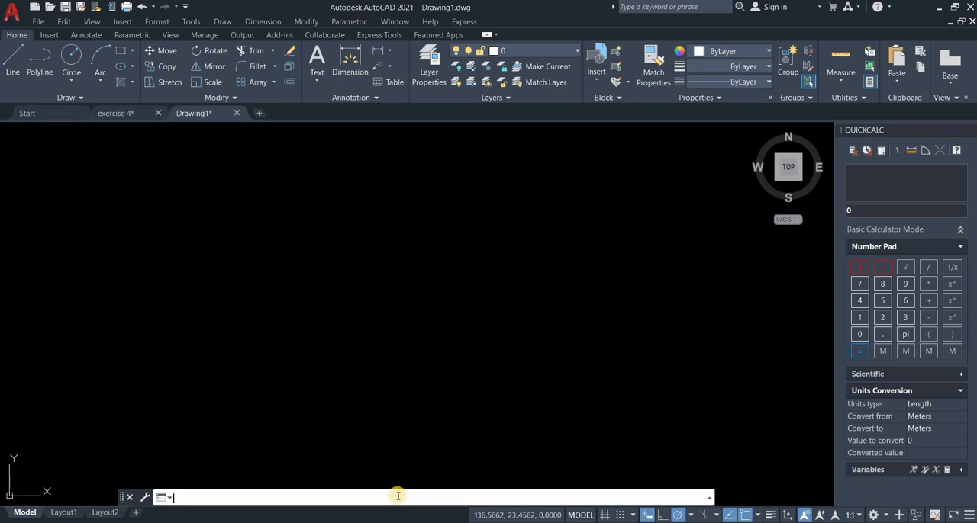
pyautogui.write('cttac')
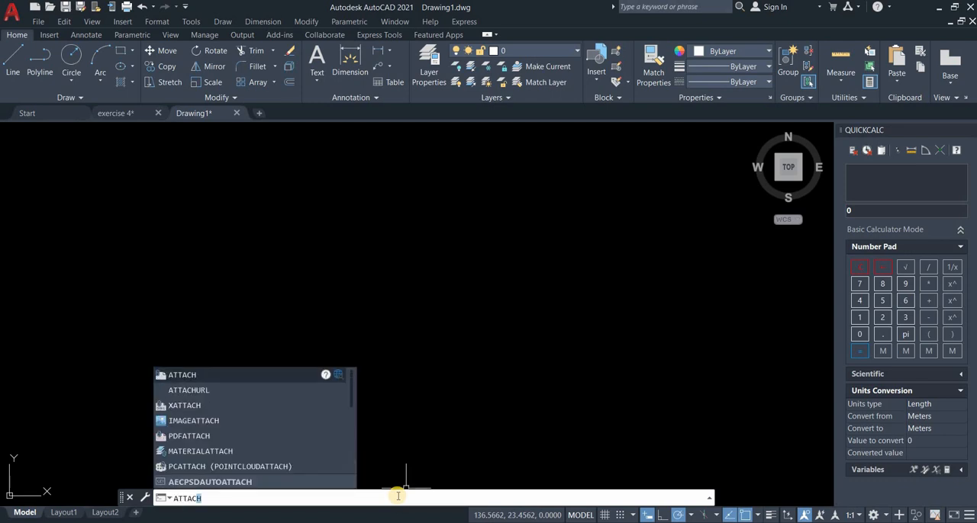
pyautogui.write('h')
pyautogui.press('Return')
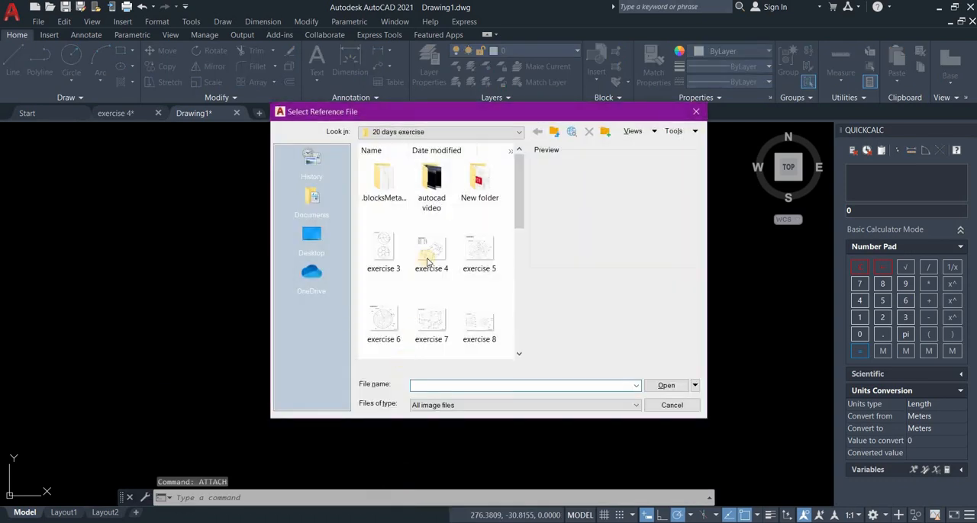
pyautogui.click(427, 262)
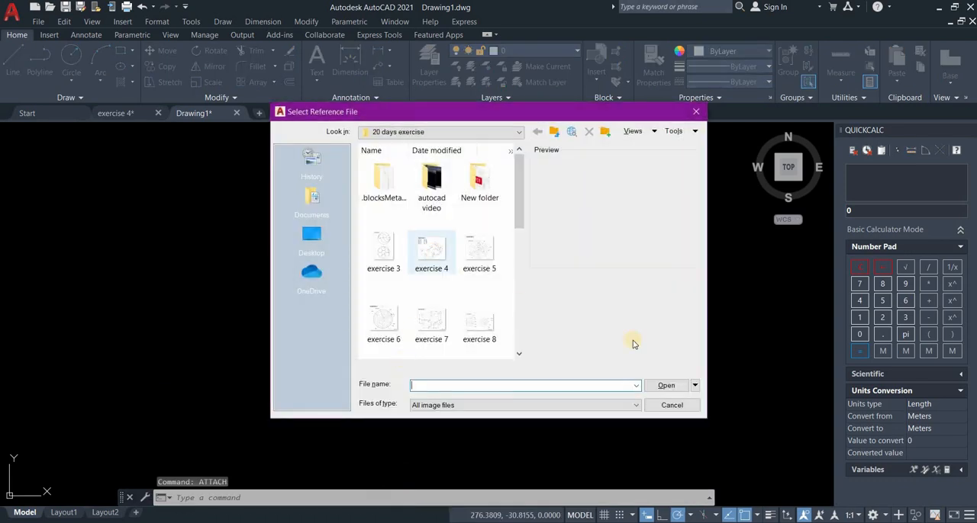
pyautogui.click(666, 386)
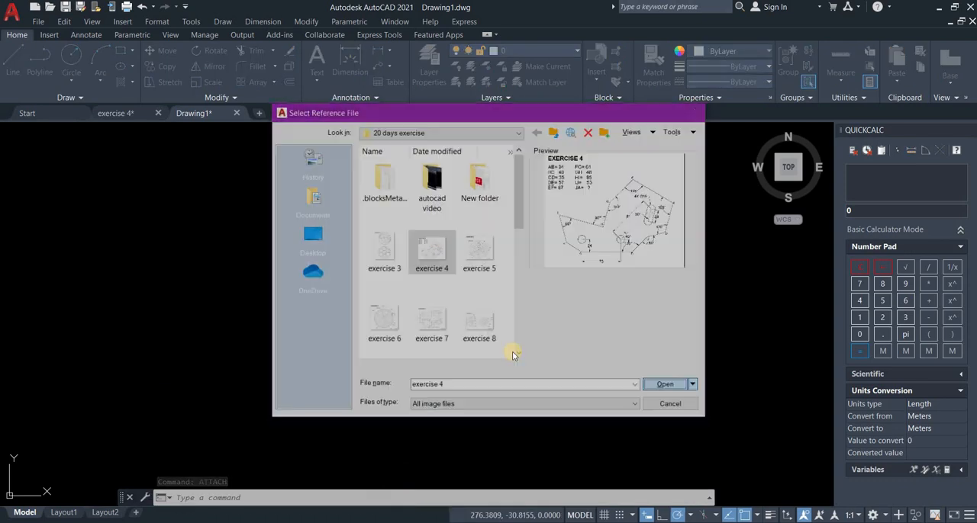
pyautogui.click(509, 366)
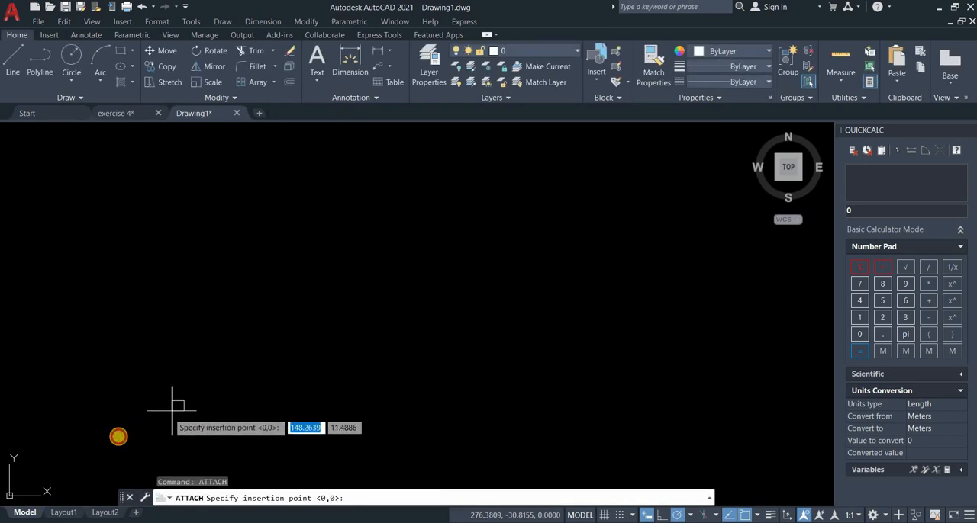
pyautogui.click(122, 433)
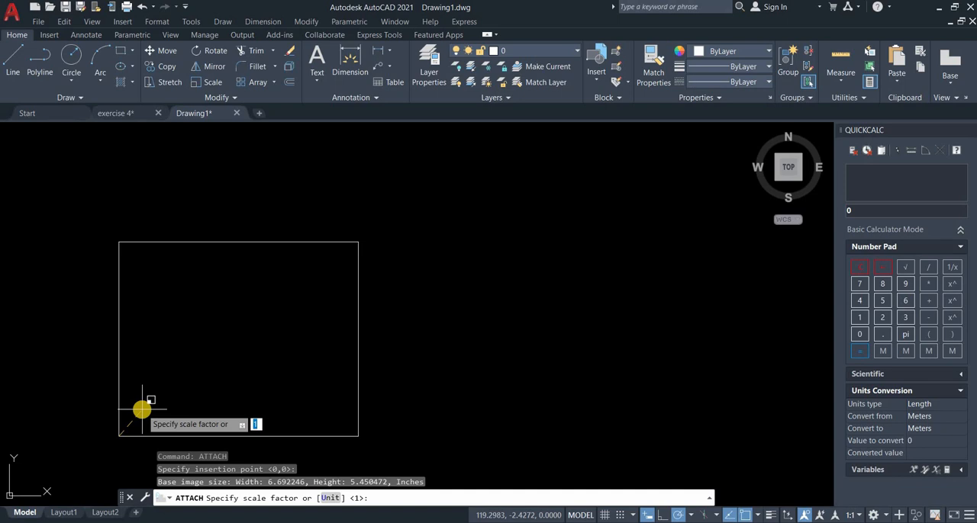
pyautogui.press('Return')
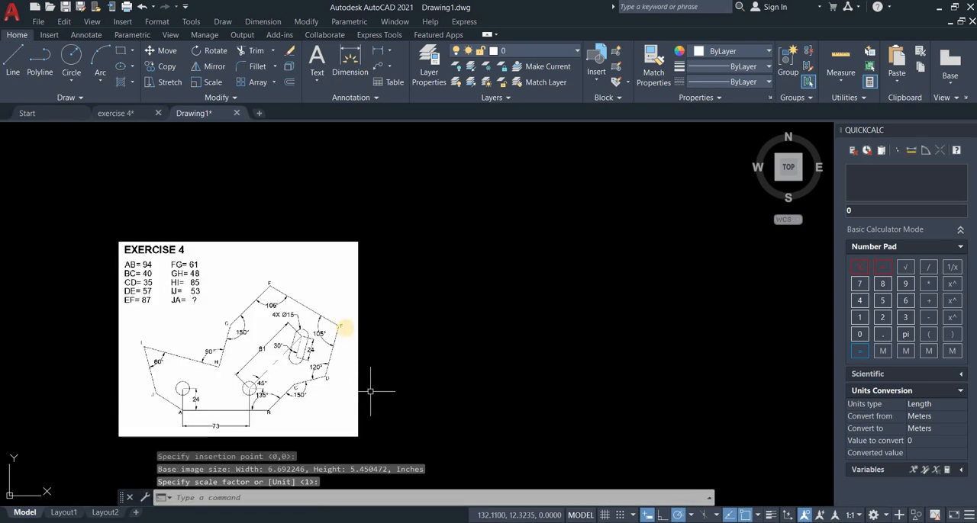
# Set the drawing units to millimeters with a length precision of 0.
pyautogui.moveTo(370, 391)
pyautogui.mouseDown(button='middle')
pyautogui.moveTo(351, 323)
pyautogui.moveTo(353, 337)
pyautogui.moveTo(439, 369)
pyautogui.mouseUp(button='middle')
pyautogui.scroll(2, 345, 327)
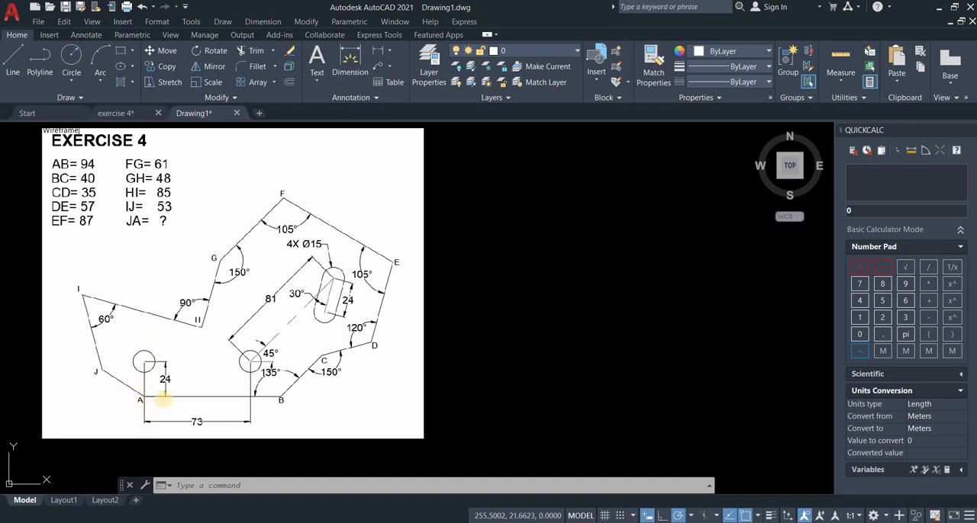
pyautogui.click(264, 487)
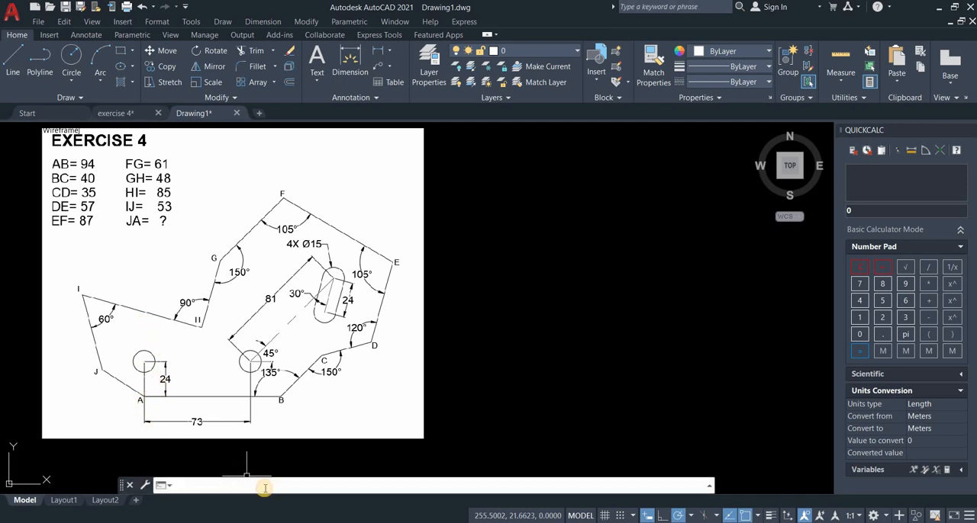
pyautogui.write('units')
pyautogui.press('Return')
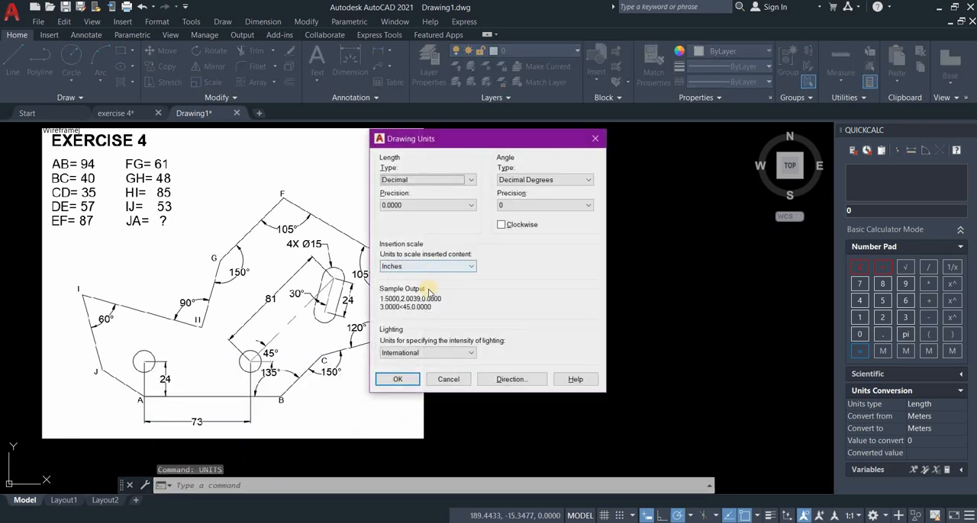
pyautogui.click(428, 267)
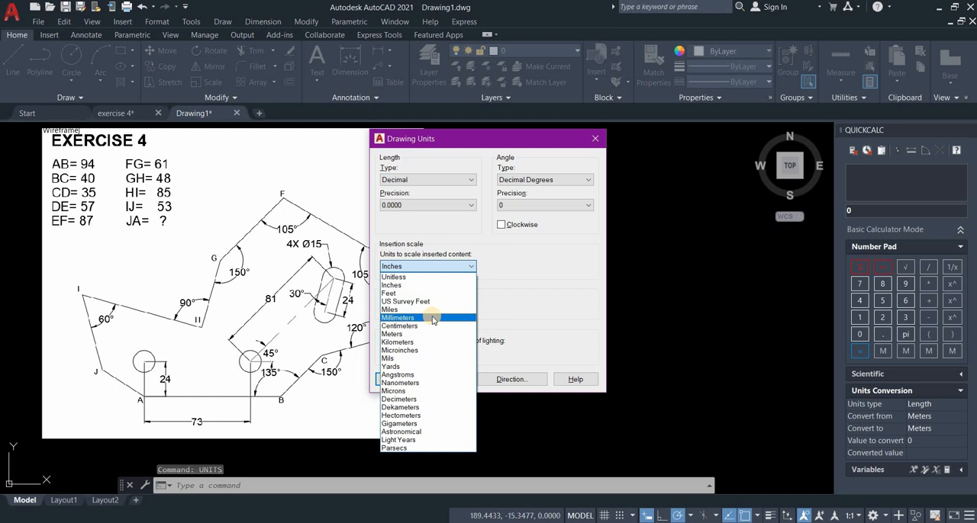
pyautogui.click(430, 210)
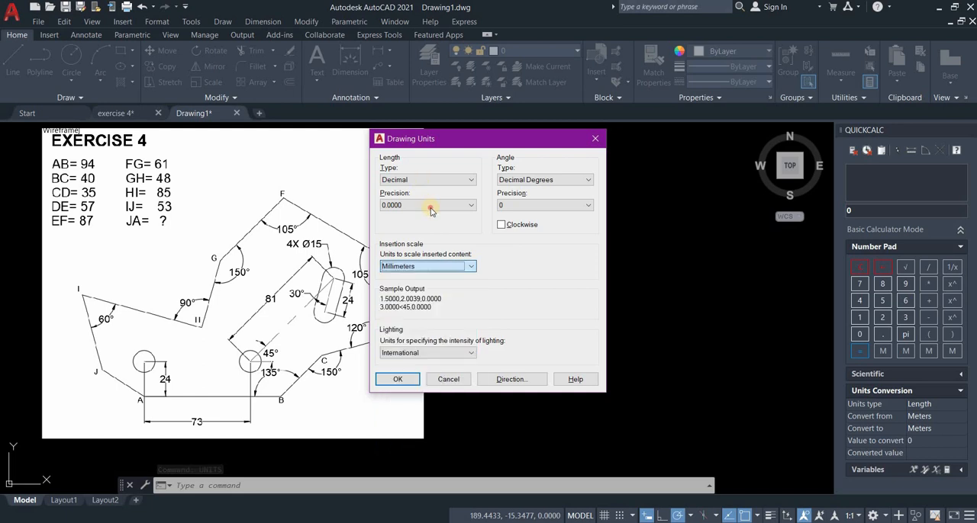
pyautogui.click(430, 208)
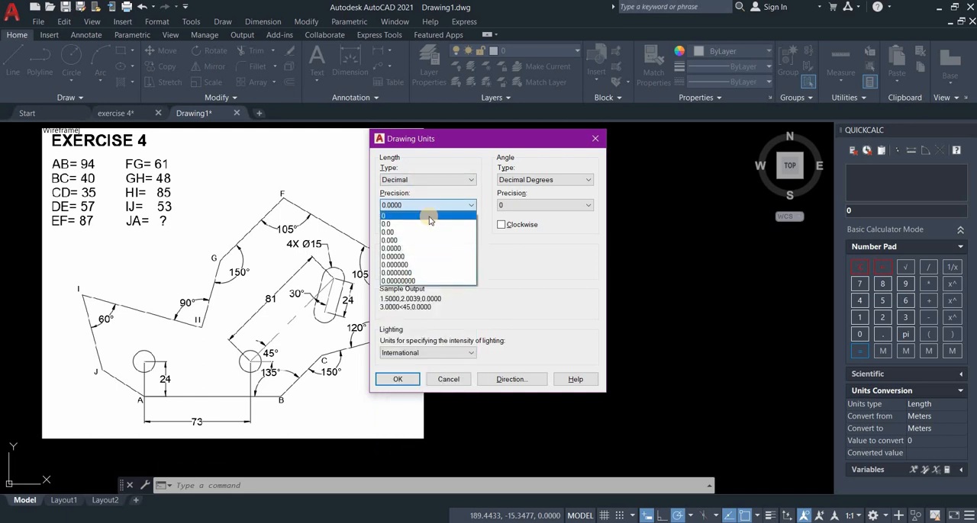
pyautogui.click(429, 217)
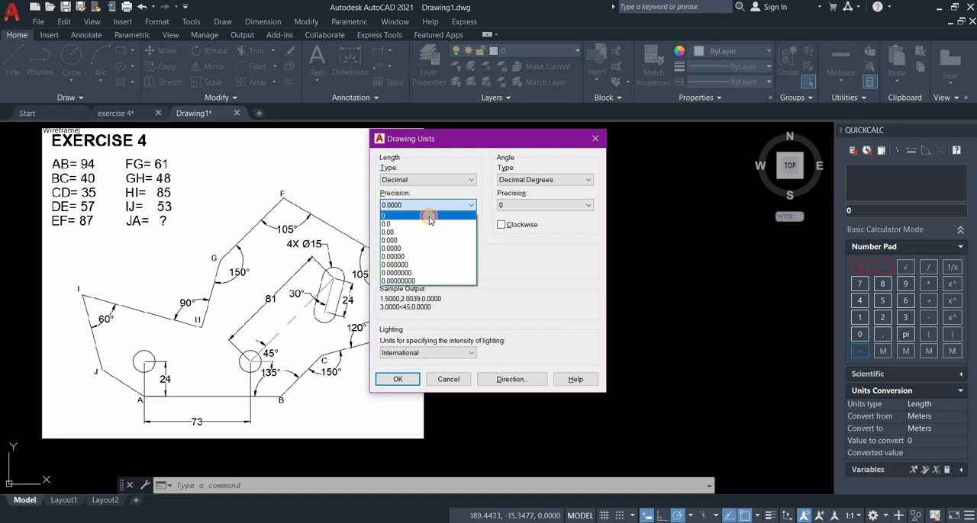
pyautogui.click(404, 379)
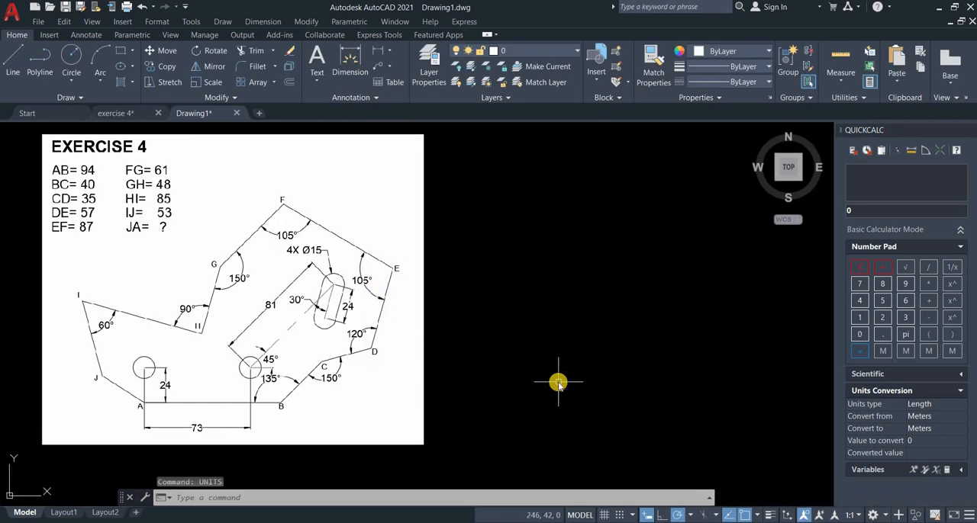
# Draw horizontal line AB, 94 mm long, in the empty area beside the reference image.
pyautogui.write('l')
pyautogui.press('Return')
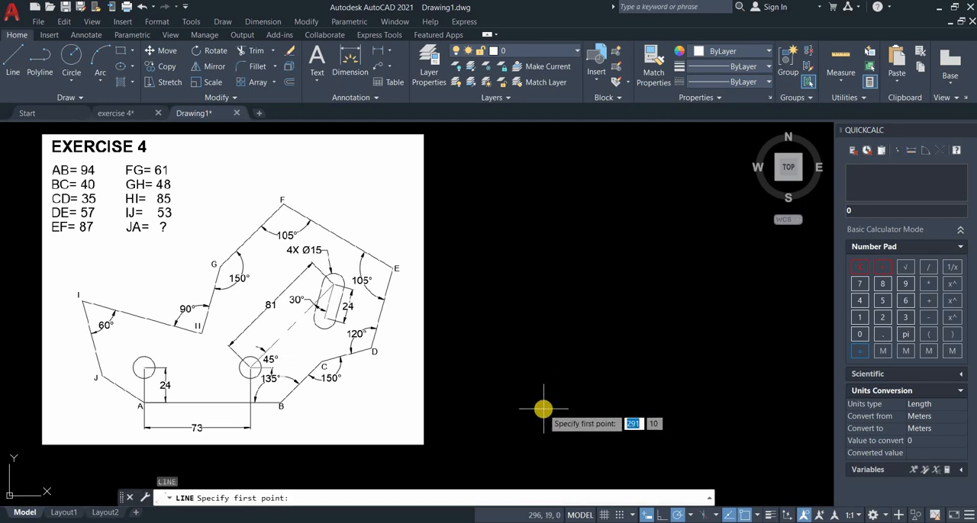
pyautogui.click(543, 409)
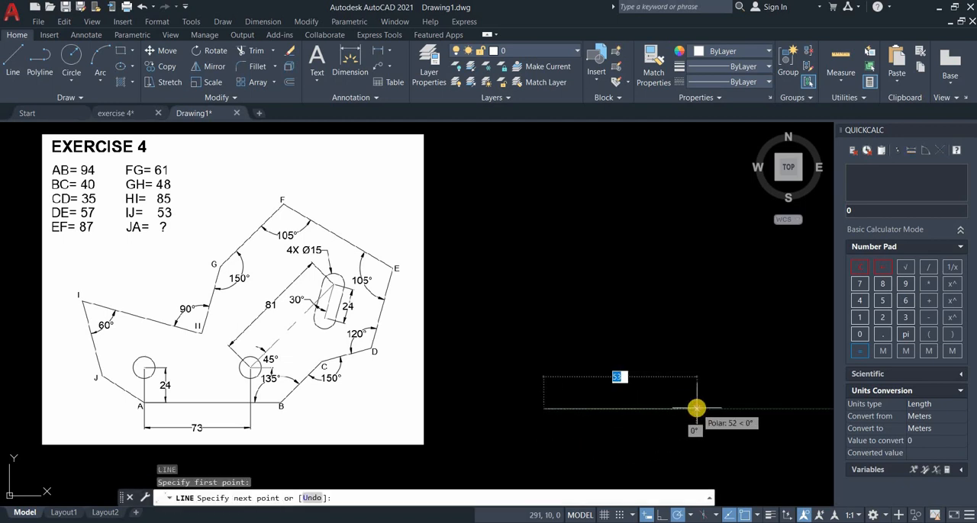
pyautogui.write('94')
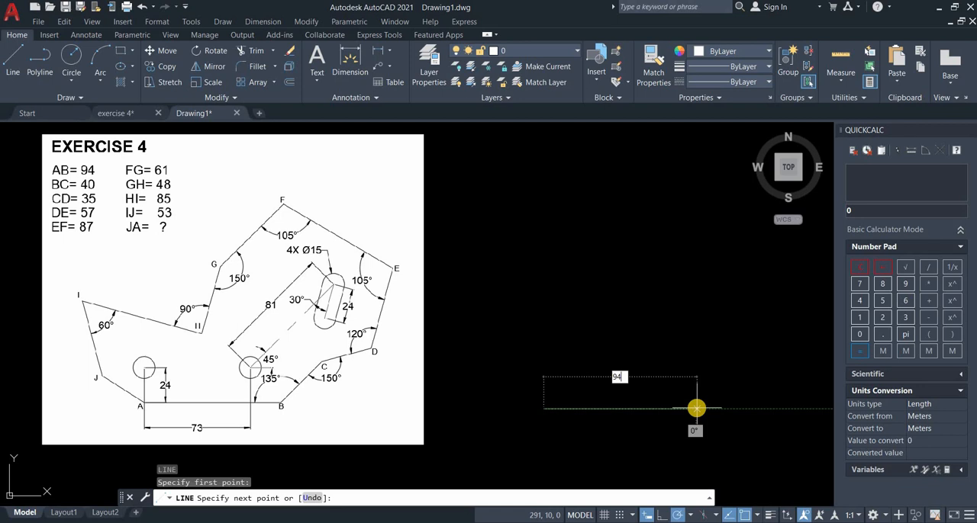
pyautogui.write('9')
pyautogui.press('BackSpace')
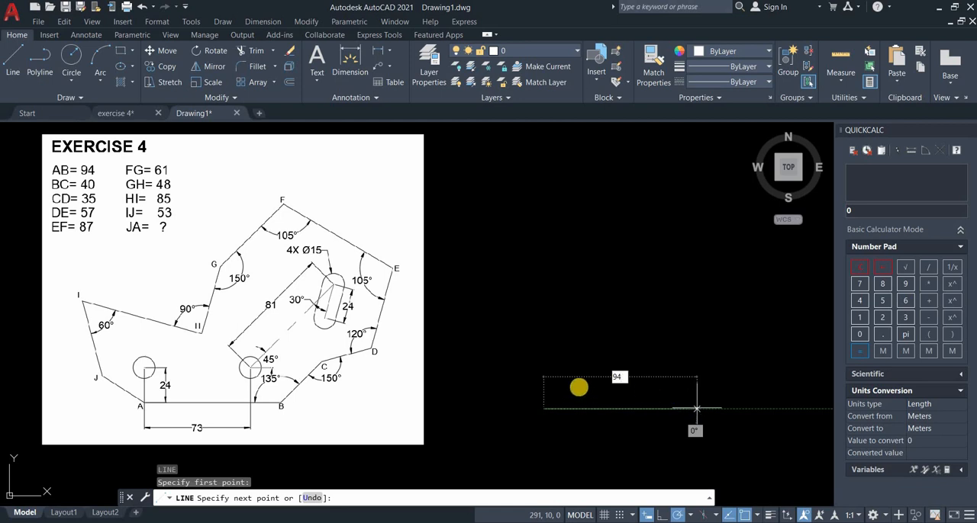
pyautogui.moveTo(666, 398); pyautogui.dragTo(577, 388, button='middle')
pyautogui.scroll(2, 630, 409)
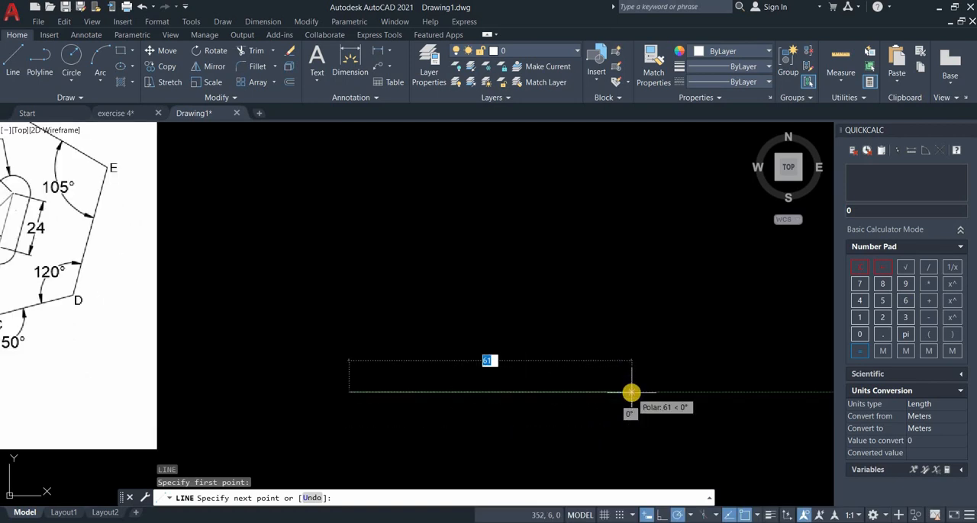
pyautogui.scroll(-2, 630, 392)
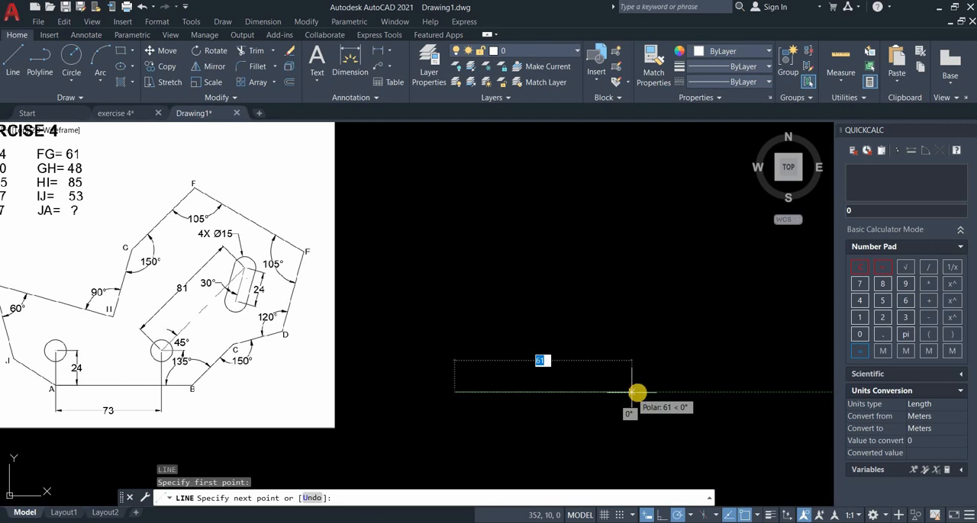
pyautogui.write('94')
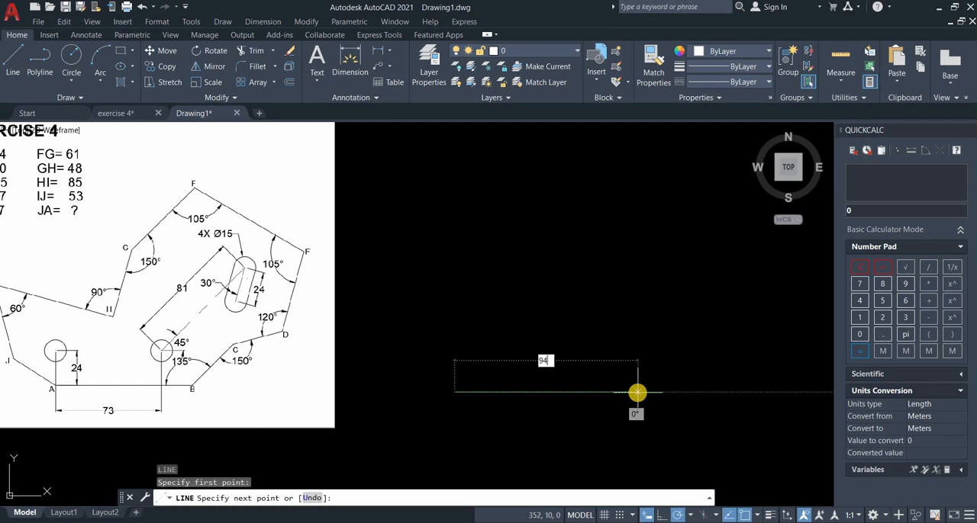
pyautogui.press('Return')
pyautogui.press('Return')
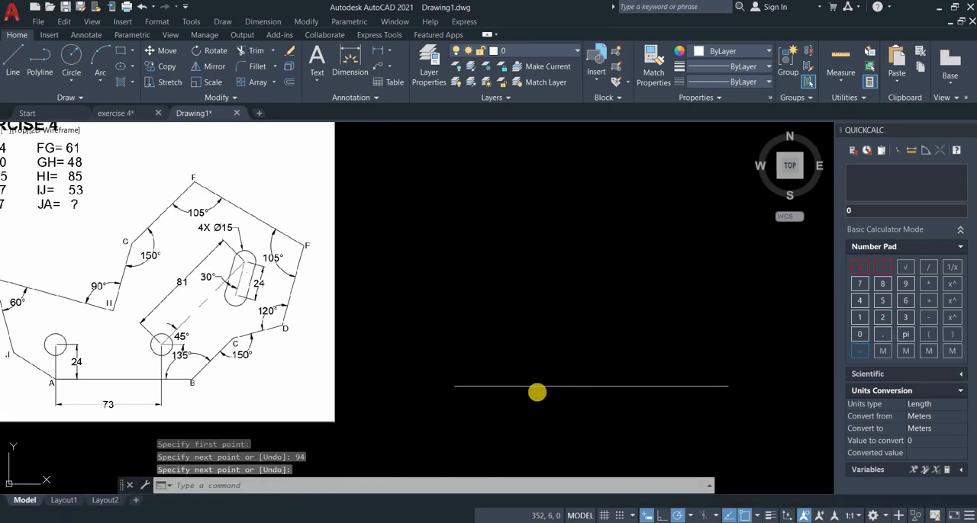
pyautogui.moveTo(537, 392); pyautogui.dragTo(509, 392, button='middle')
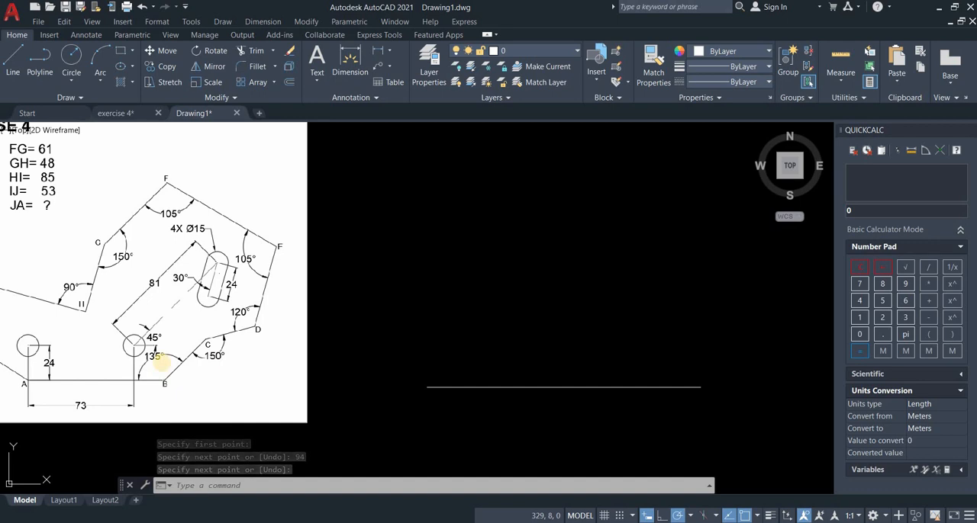
pyautogui.scroll(2, 225, 361)
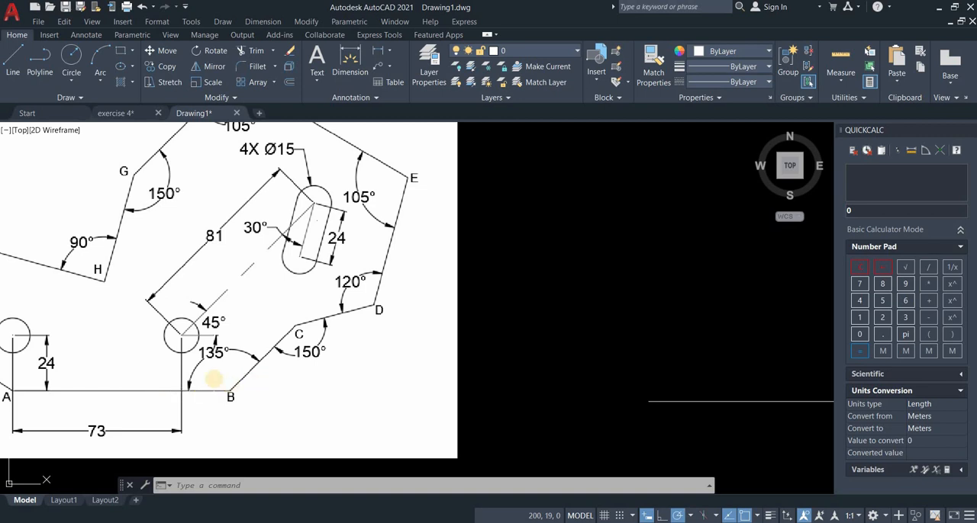
pyautogui.scroll(-2, 214, 379)
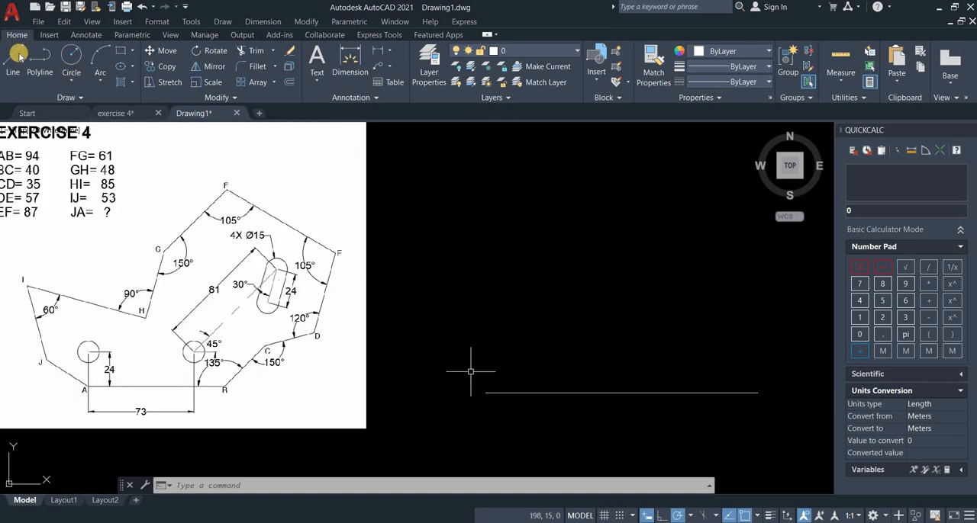
pyautogui.click(18, 55)
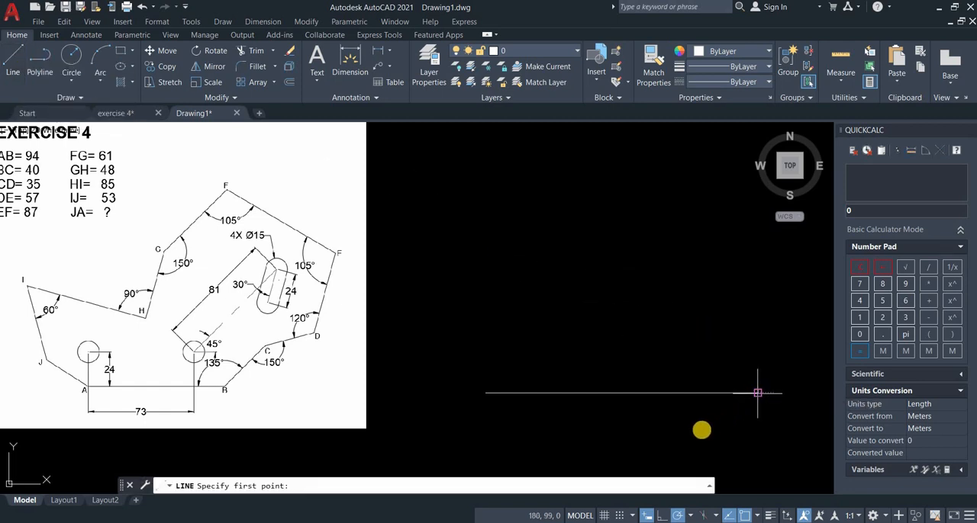
pyautogui.click(758, 393)
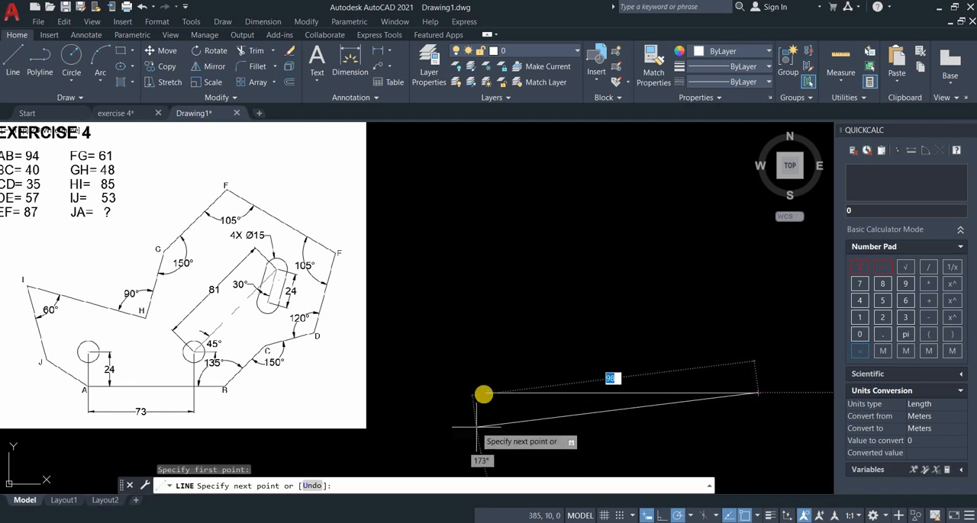
pyautogui.moveTo(484, 394); pyautogui.dragTo(402, 400, button='middle')
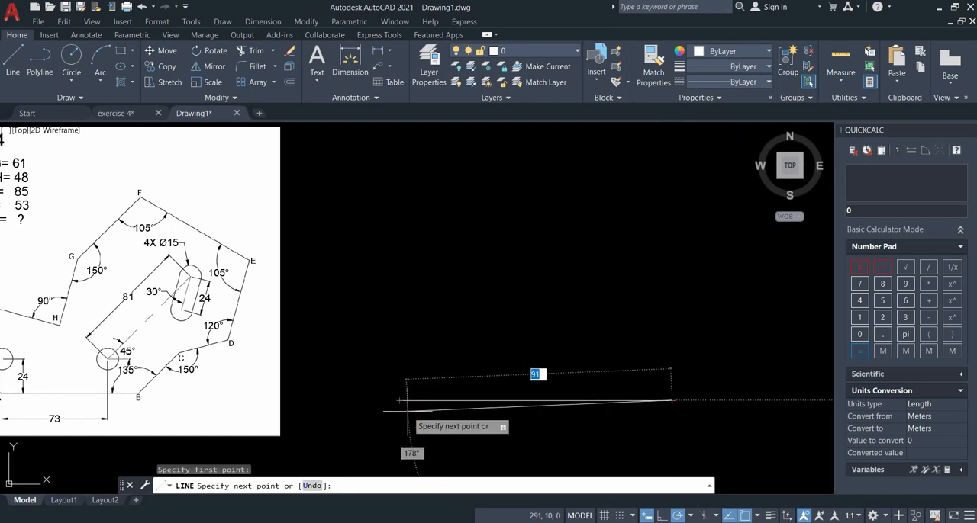
# Switch to Snipping Tool and mark up the exercise with AB extended beyond B, an exterior angle arrow, and 0 and 180 direction labels.
pyautogui.hotkey('alt', 'Tab')
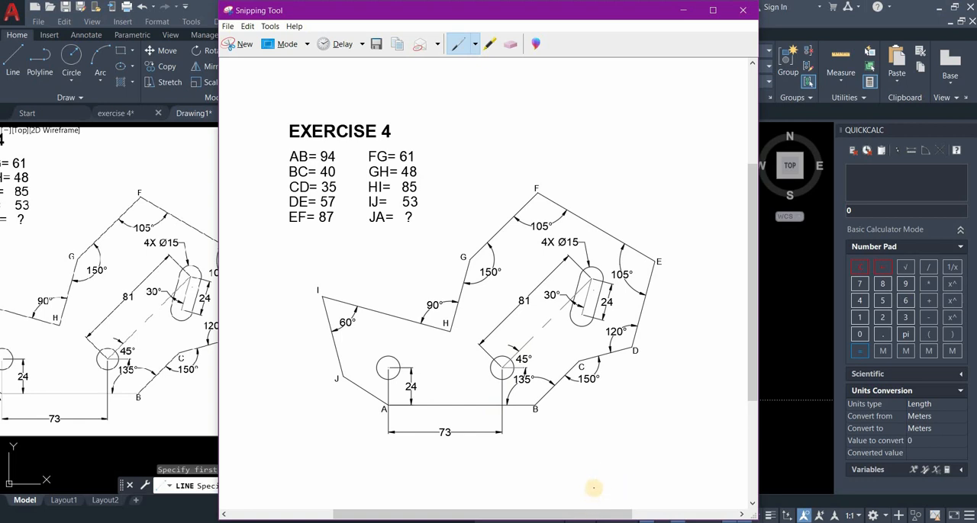
pyautogui.scroll(1, 593, 488)
pyautogui.scroll(-1, 491, 488)
pyautogui.moveTo(534, 406); pyautogui.dragTo(624, 400)
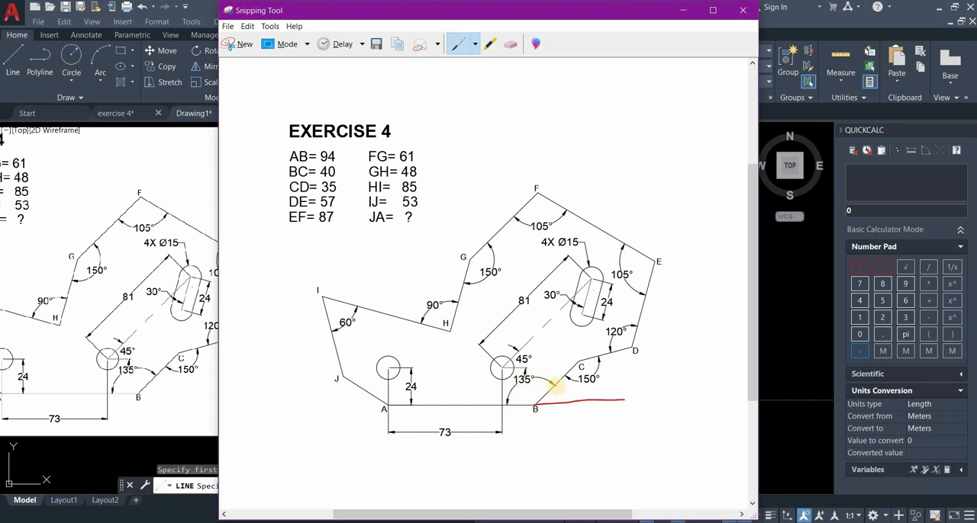
pyautogui.moveTo(554, 386); pyautogui.dragTo(566, 405)
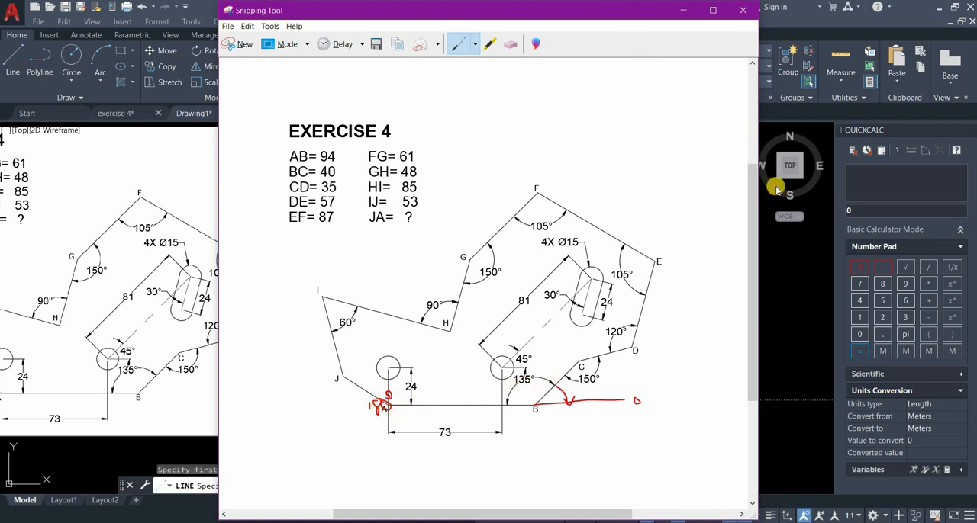
# Switch back to the AutoCAD drawing and close the QuickCalc palette.
pyautogui.click(767, 342)
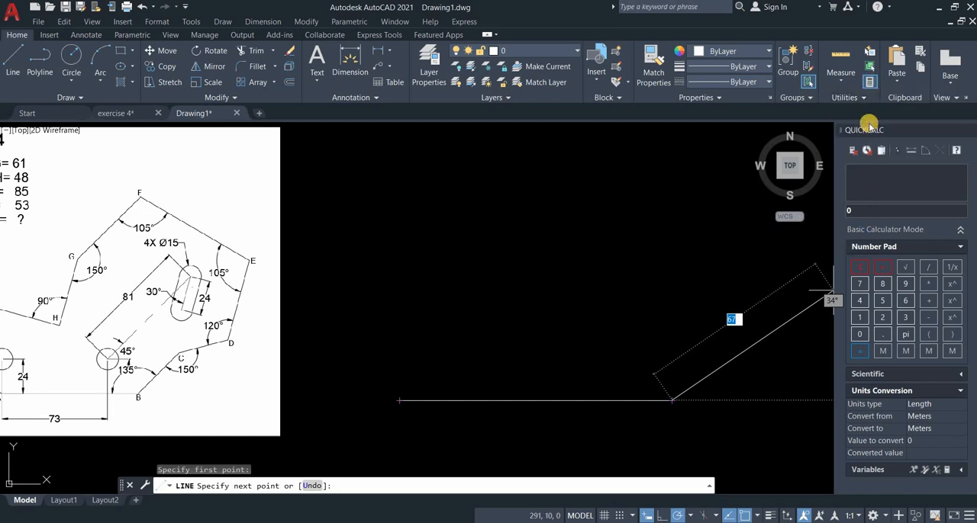
pyautogui.click(868, 85)
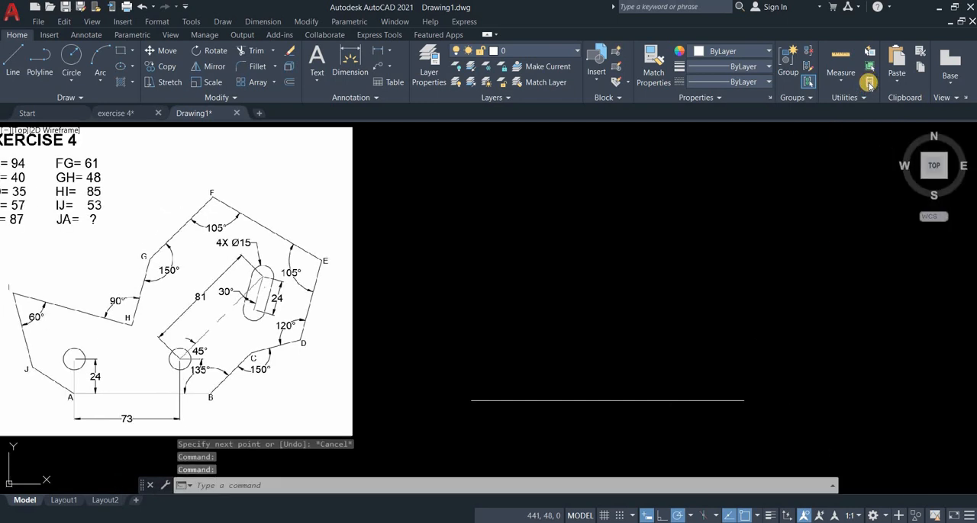
# Calculate 180-135 with QuickCalc to get the direction angle for line BC.
pyautogui.click(868, 85)
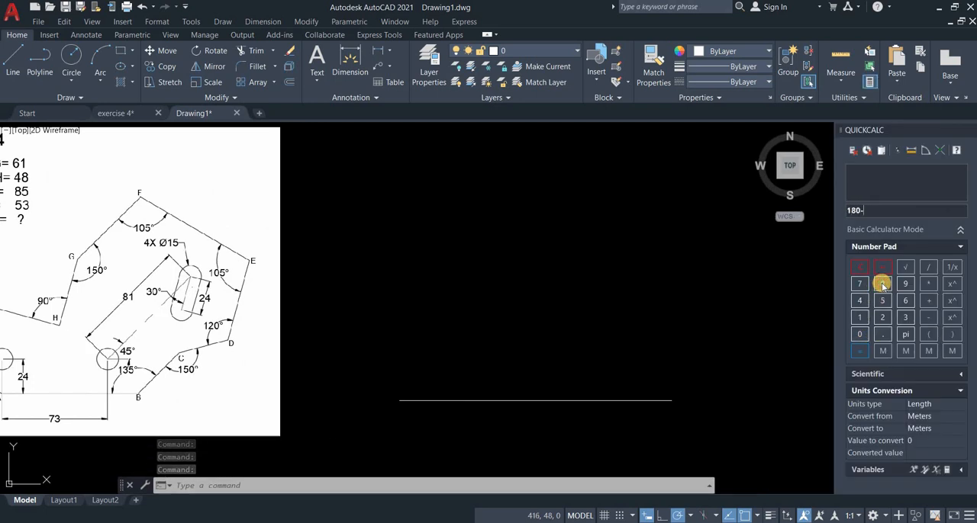
pyautogui.write('135')
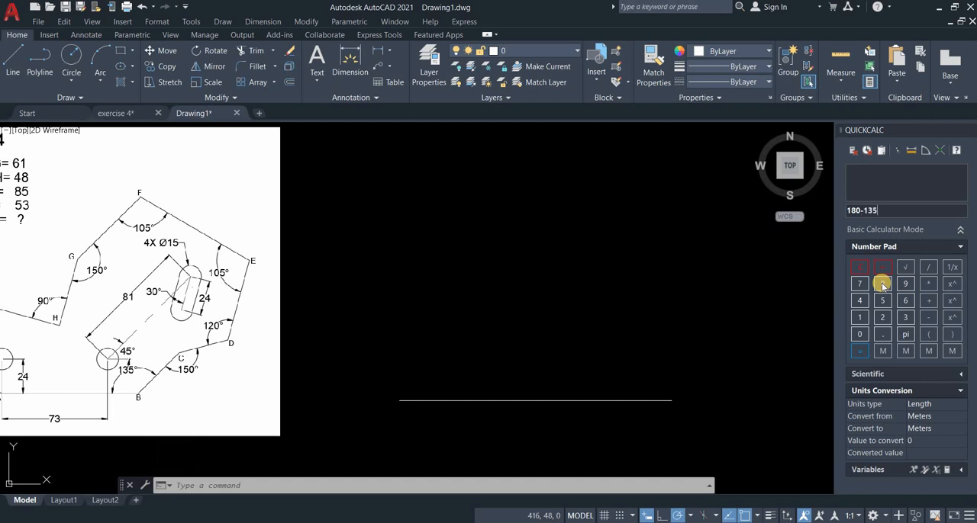
pyautogui.press('Return')
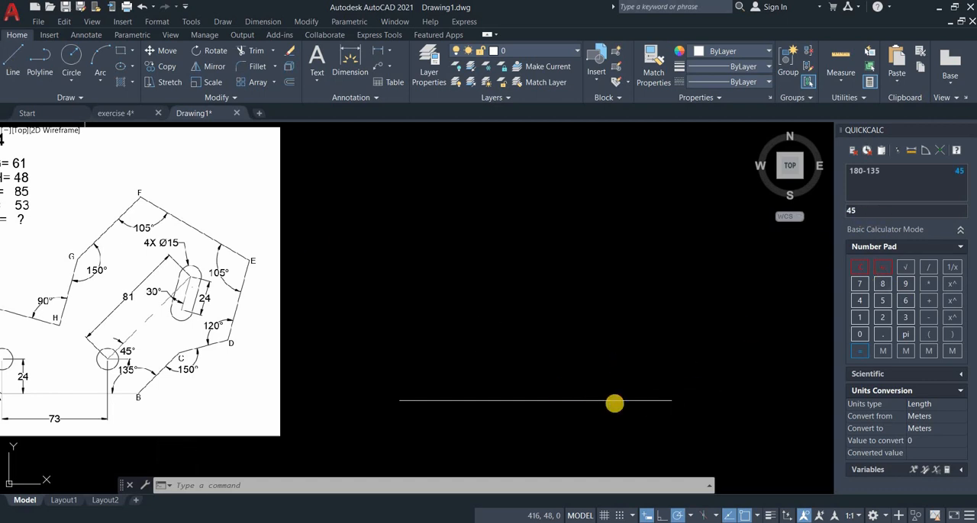
# Draw line BC, 40 mm long, from endpoint B at 45° up and away from AB.
pyautogui.write('l')
pyautogui.press('Return')
pyautogui.click(671, 400)
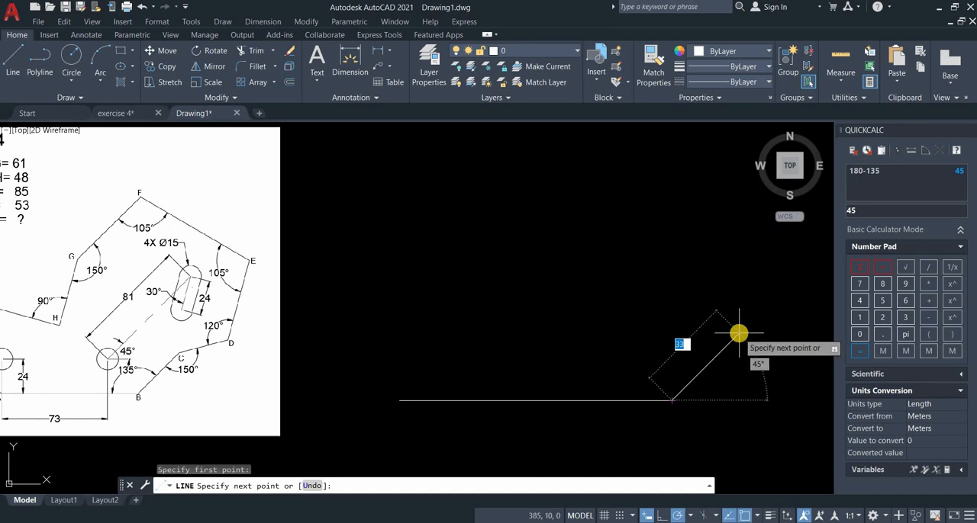
pyautogui.moveTo(438, 323)
pyautogui.mouseDown(button='middle')
pyautogui.moveTo(580, 328)
pyautogui.moveTo(454, 320)
pyautogui.mouseUp(button='middle')
pyautogui.scroll(-2, 616, 324)
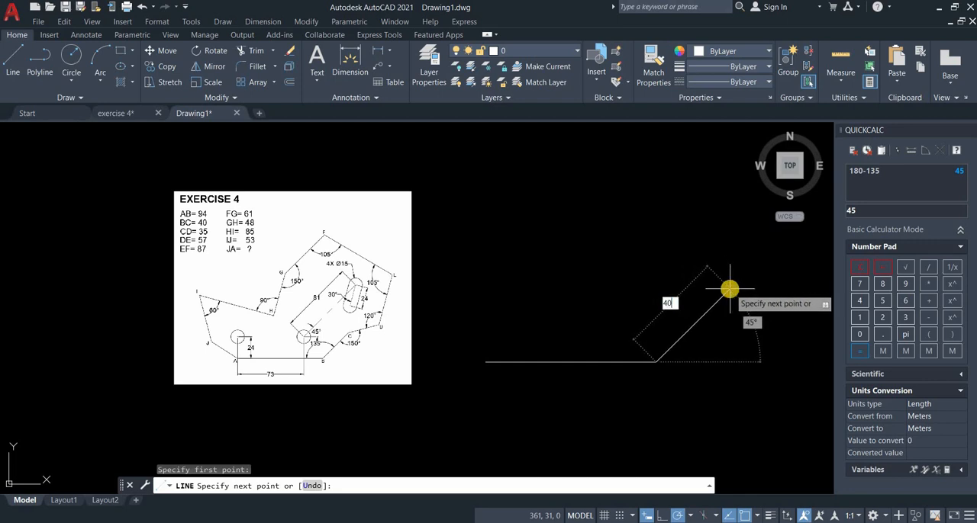
pyautogui.press('Return')
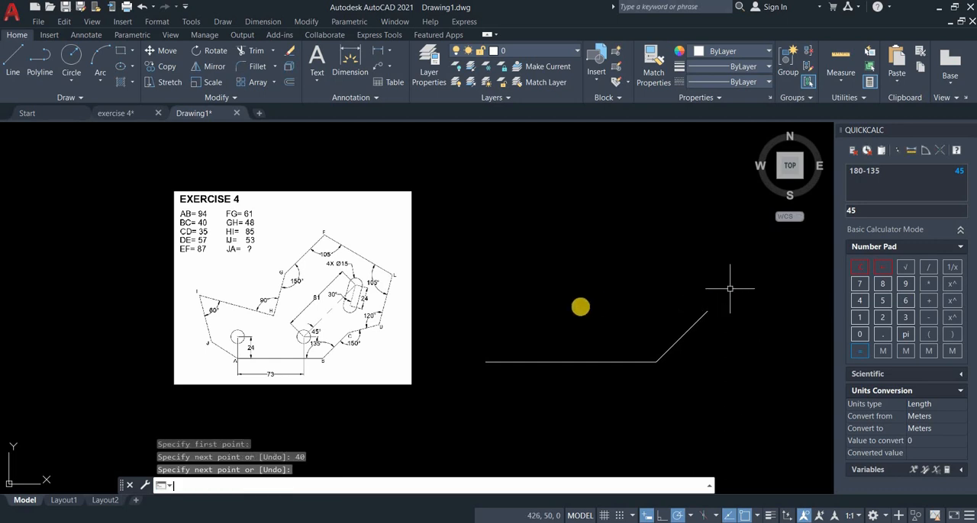
pyautogui.press('Escape')
pyautogui.moveTo(730, 284); pyautogui.dragTo(584, 305, button='middle')
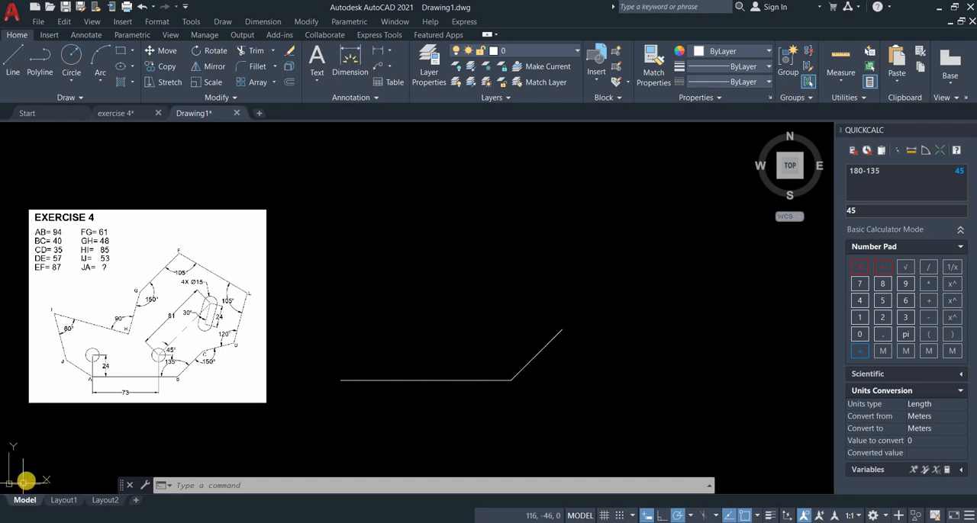
# Define a 3-point UCS with its origin at C, the X axis along CB toward B, and positive Y on the profile's inner side.
pyautogui.rightClick(27, 486)
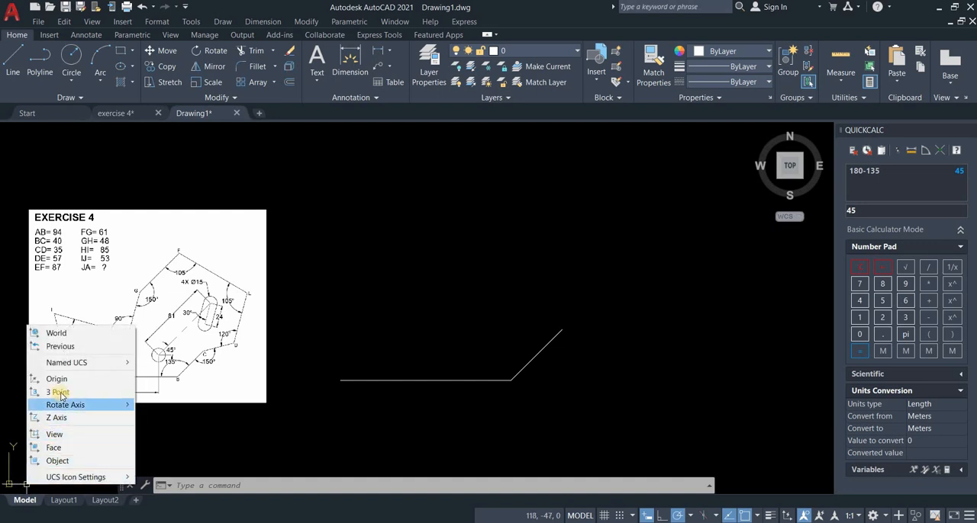
pyautogui.click(61, 394)
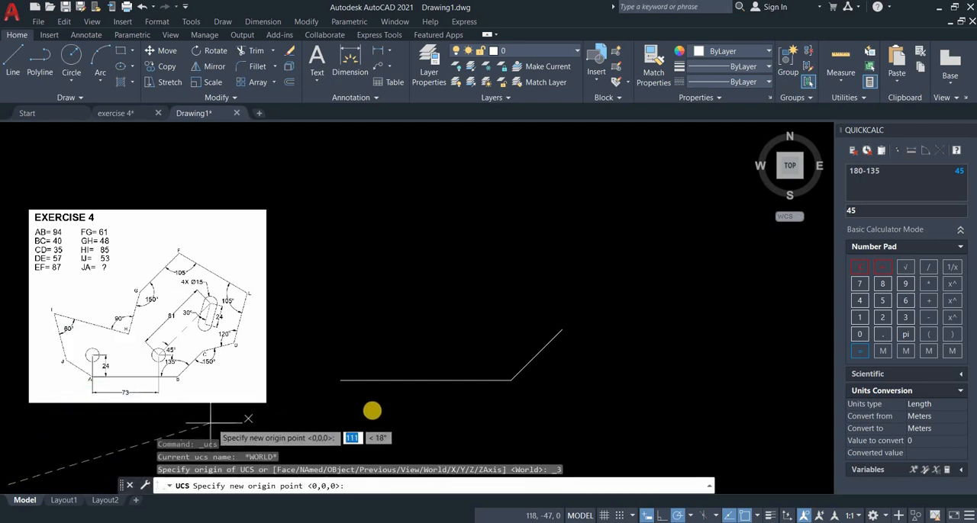
pyautogui.click(561, 332)
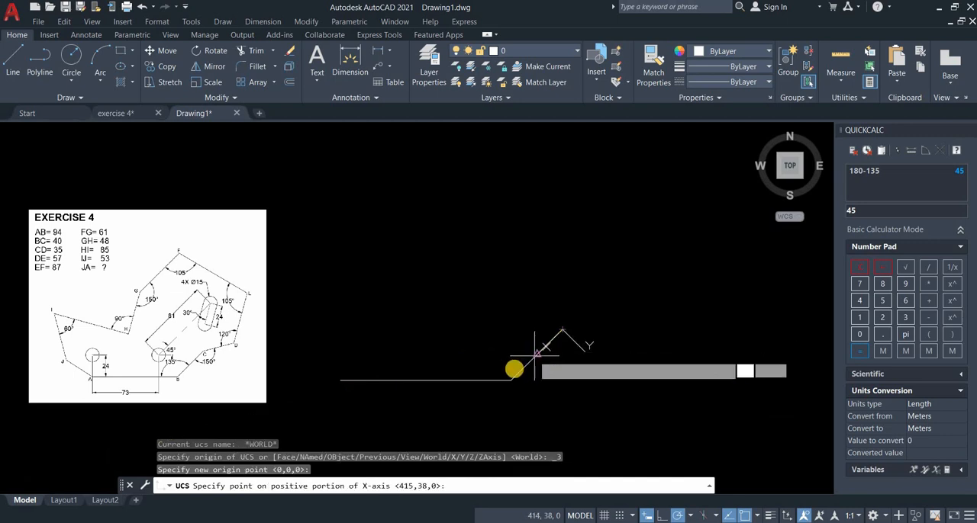
pyautogui.click(510, 379)
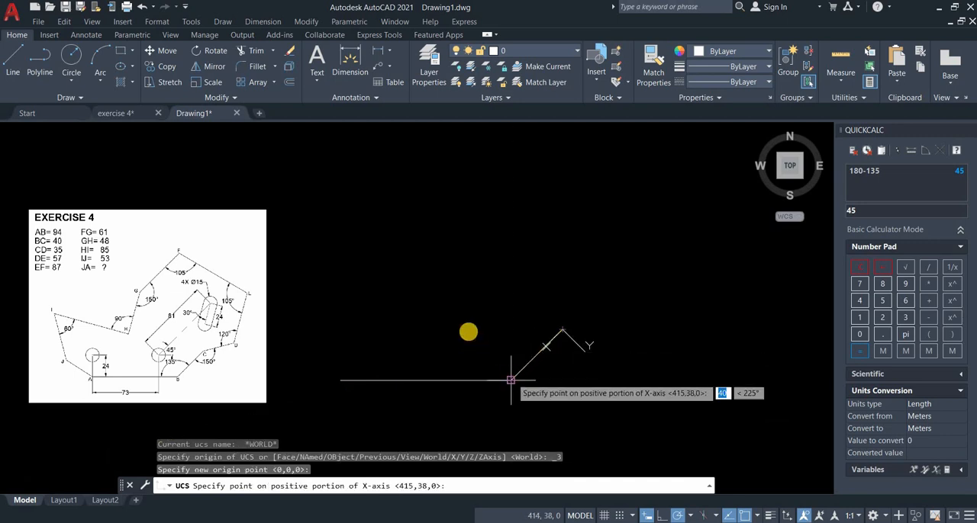
pyautogui.click(445, 304)
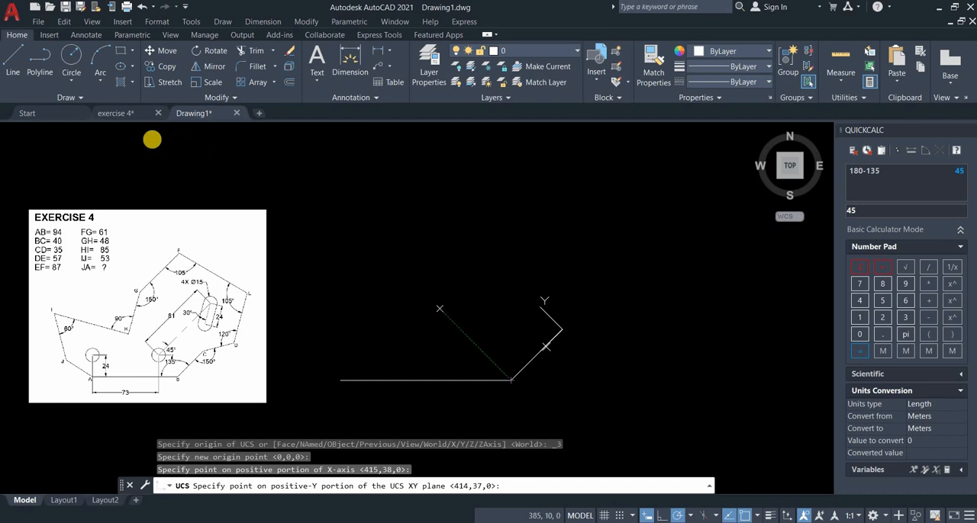
# Draw line CD, 35 mm long, from C at 150° to line BC.
pyautogui.click(11, 59)
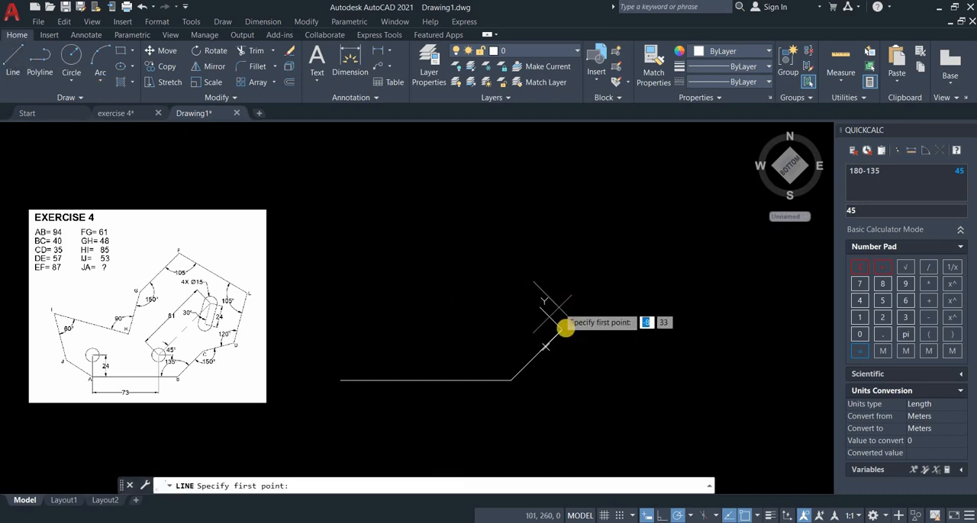
pyautogui.click(561, 329)
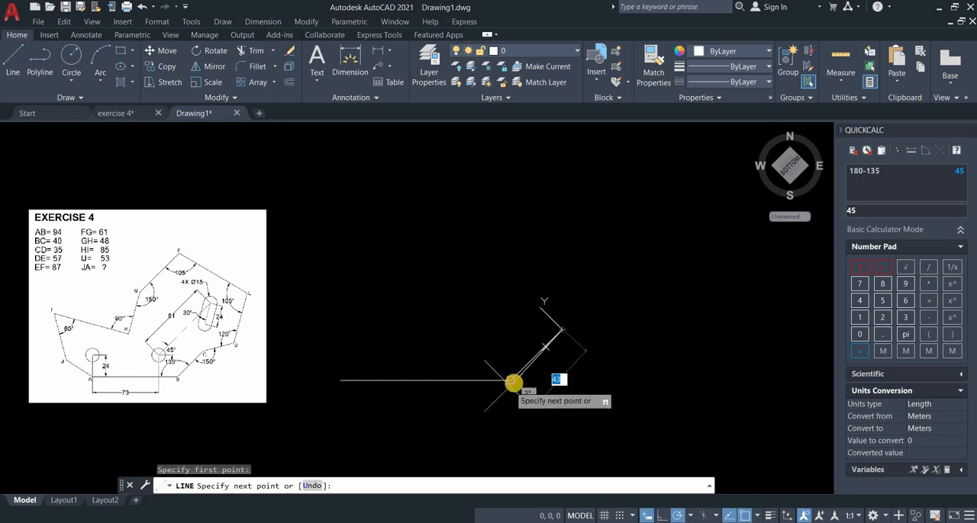
pyautogui.press('Return')
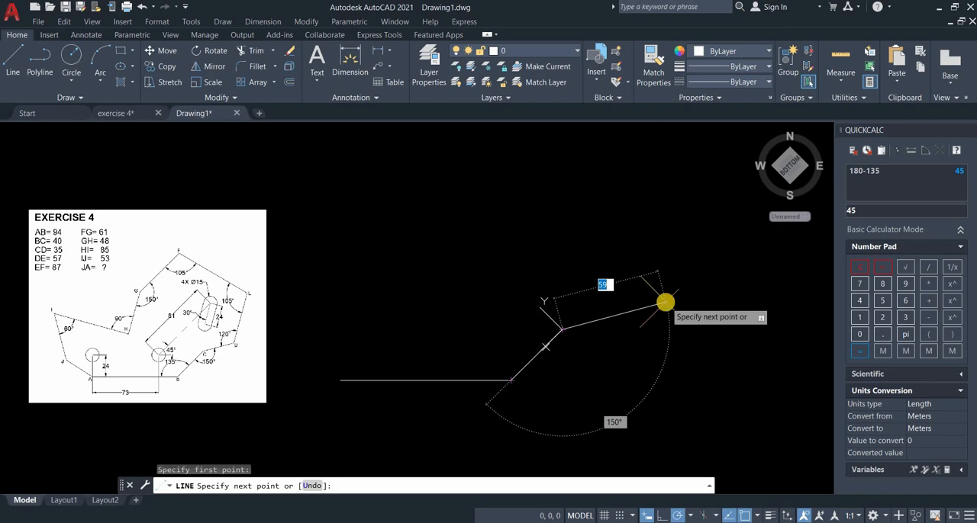
pyautogui.press('Return')
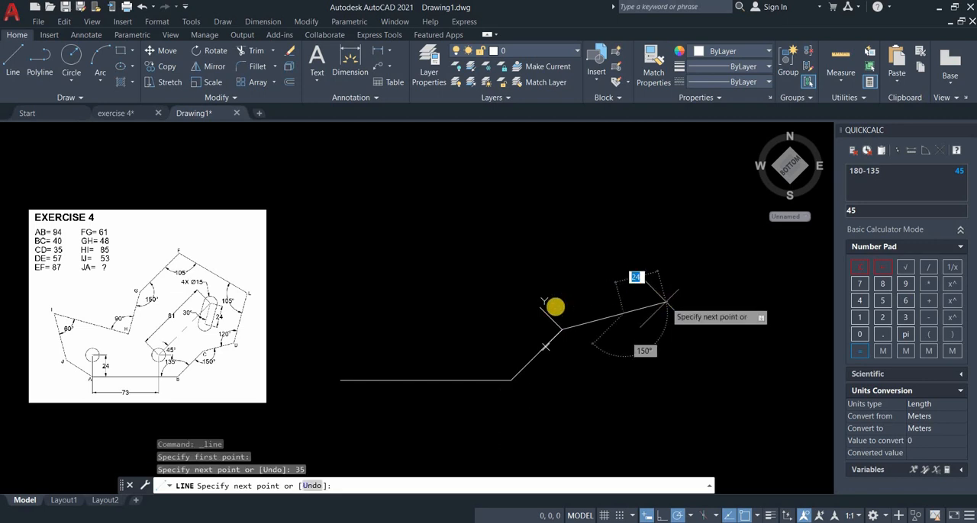
pyautogui.press('Return')
# Define a 3-point UCS with its origin at D, the X axis along DC toward C, and positive Y above line CD.
pyautogui.rightClick(546, 313)
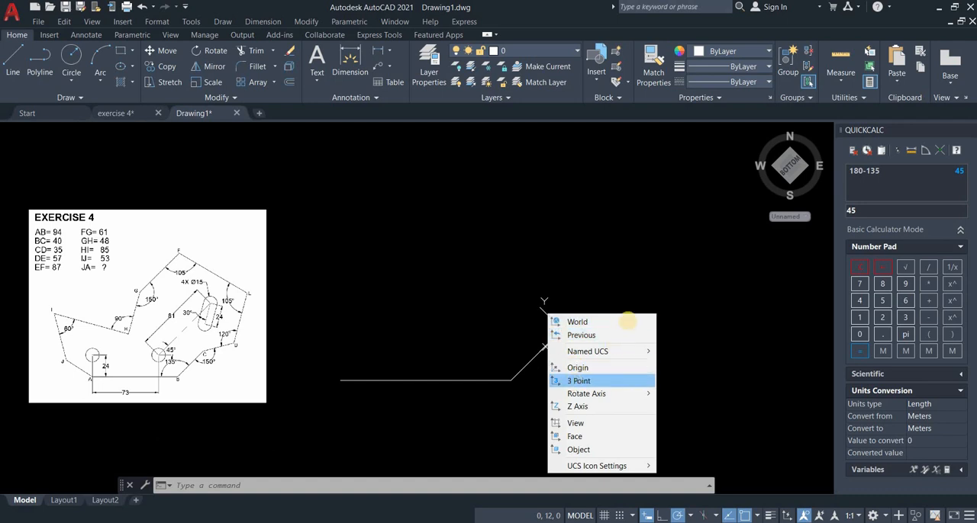
pyautogui.click(580, 381)
pyautogui.click(565, 329)
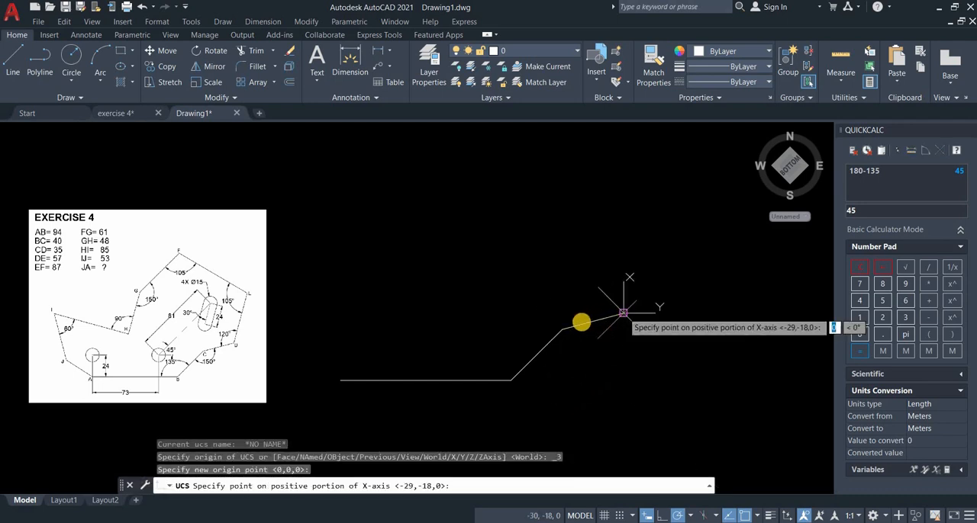
pyautogui.click(572, 322)
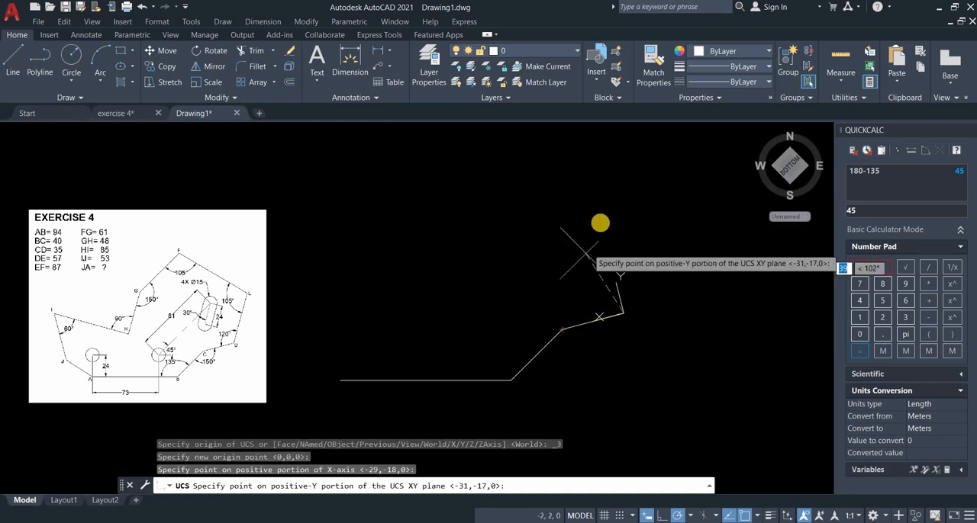
pyautogui.click(600, 213)
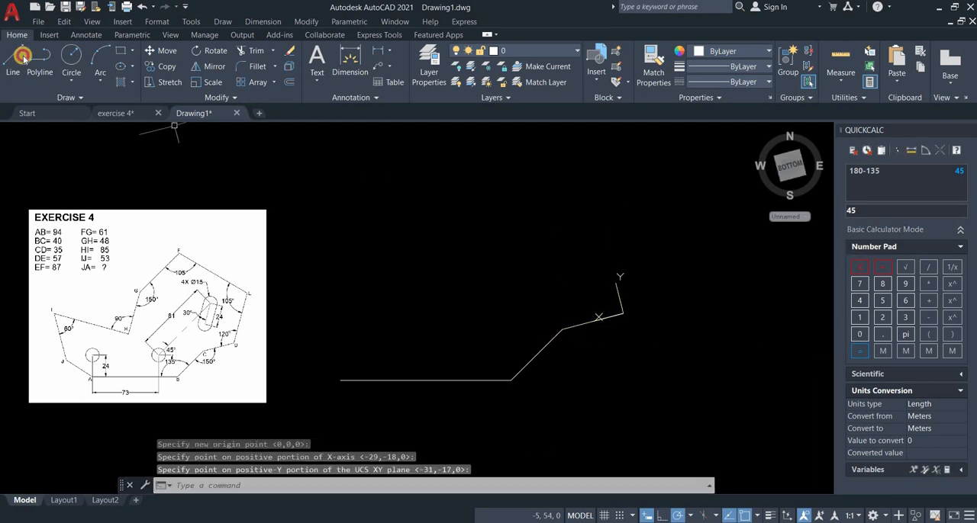
# Draw line DE, 57 mm long, from D at 120° to line CD.
pyautogui.click(23, 56)
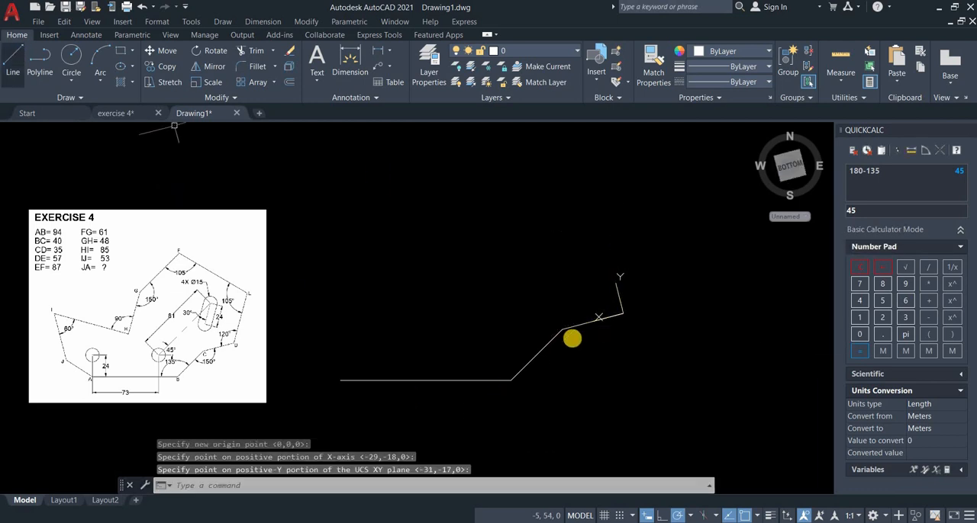
pyautogui.click(624, 315)
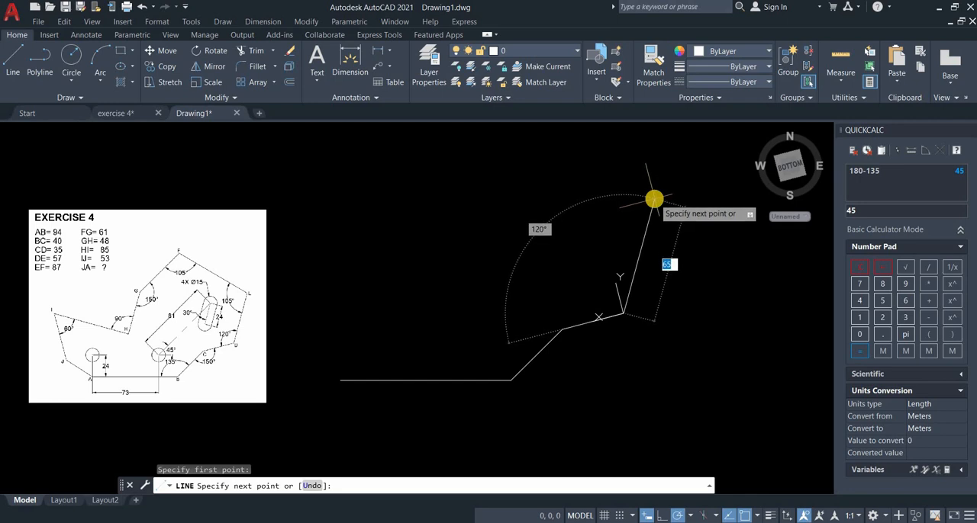
pyautogui.press('Return')
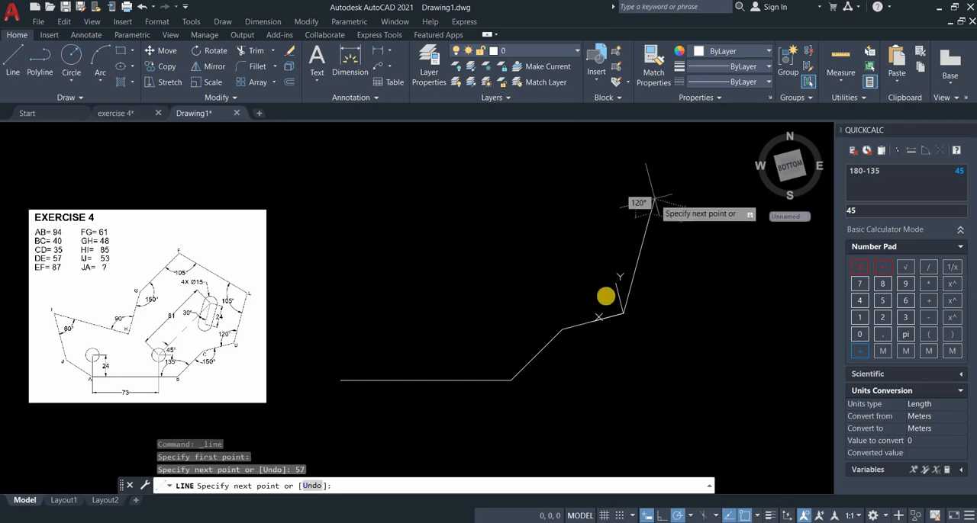
pyautogui.press('Return')
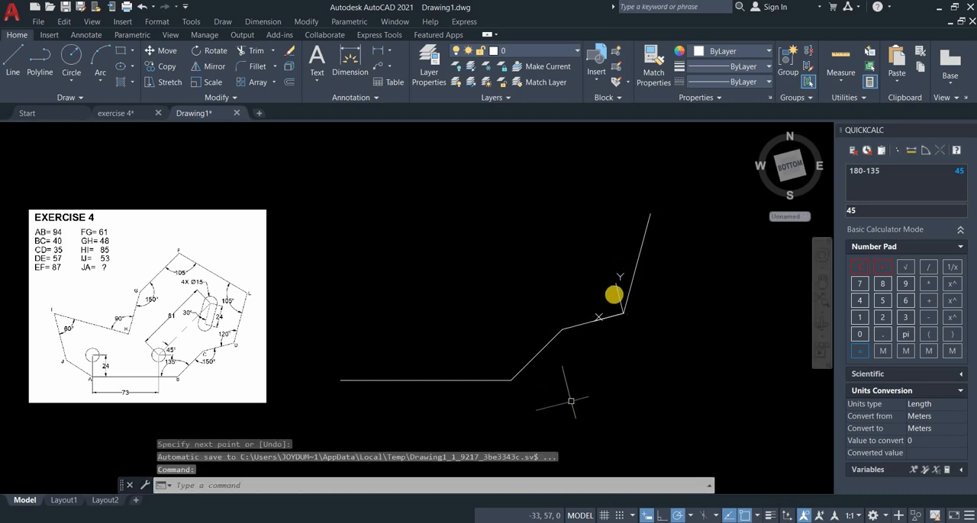
# Define a 3-point UCS with its origin at E, the X axis along ED toward D, and positive Y toward the profile's inner side.
pyautogui.rightClick(617, 291)
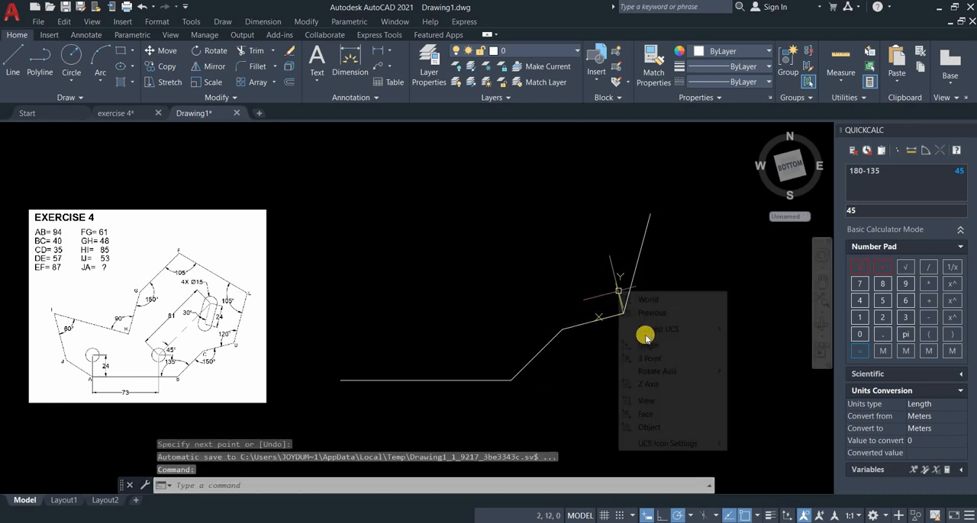
pyautogui.click(650, 359)
pyautogui.click(647, 217)
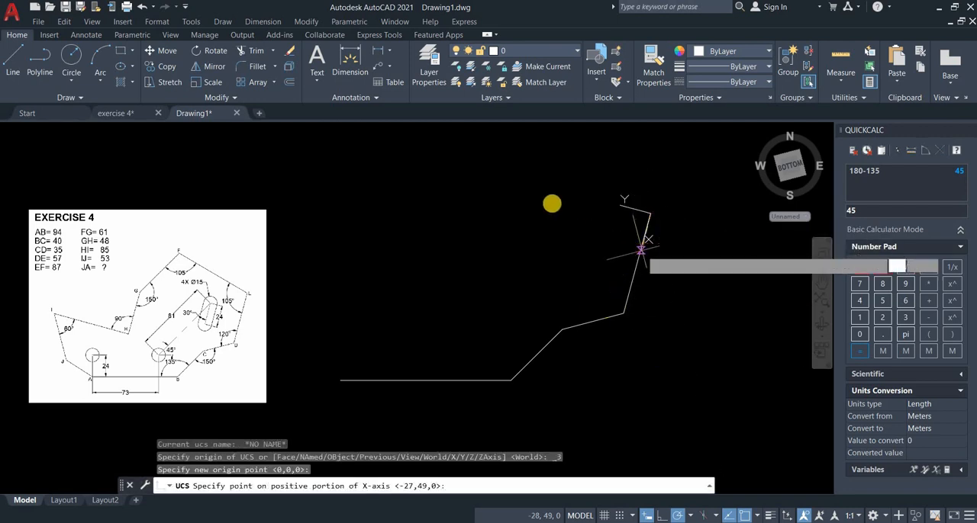
pyautogui.click(545, 195)
# Draw line EF, 87 mm long, from E at 105° to line DE.
pyautogui.click(20, 50)
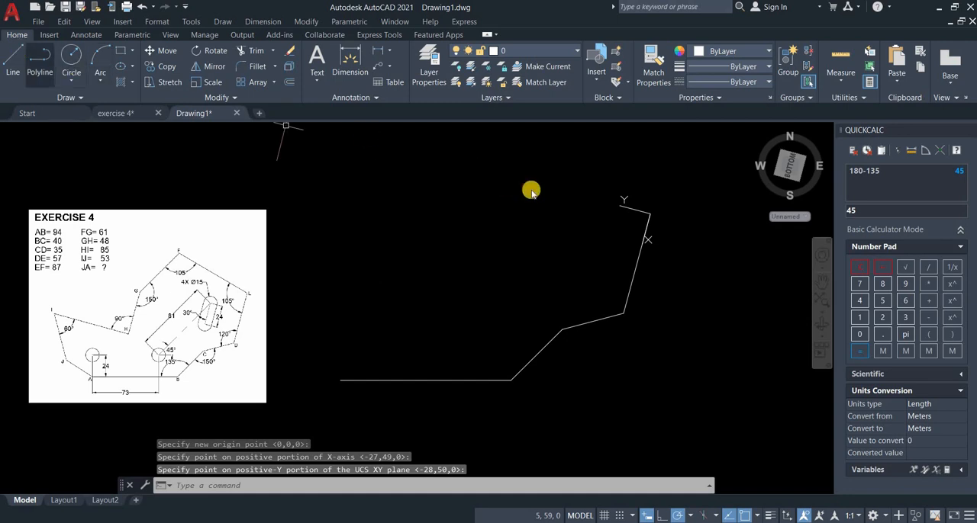
pyautogui.click(651, 215)
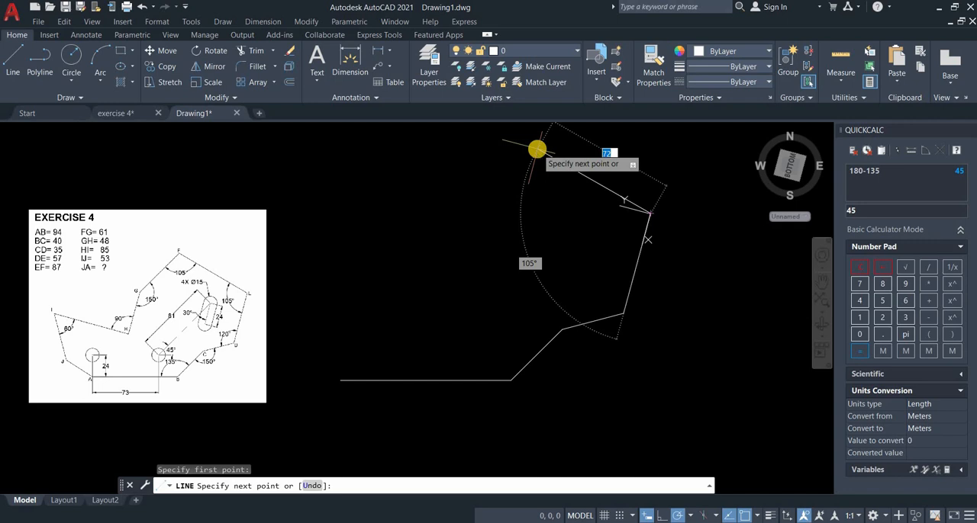
pyautogui.press('Return')
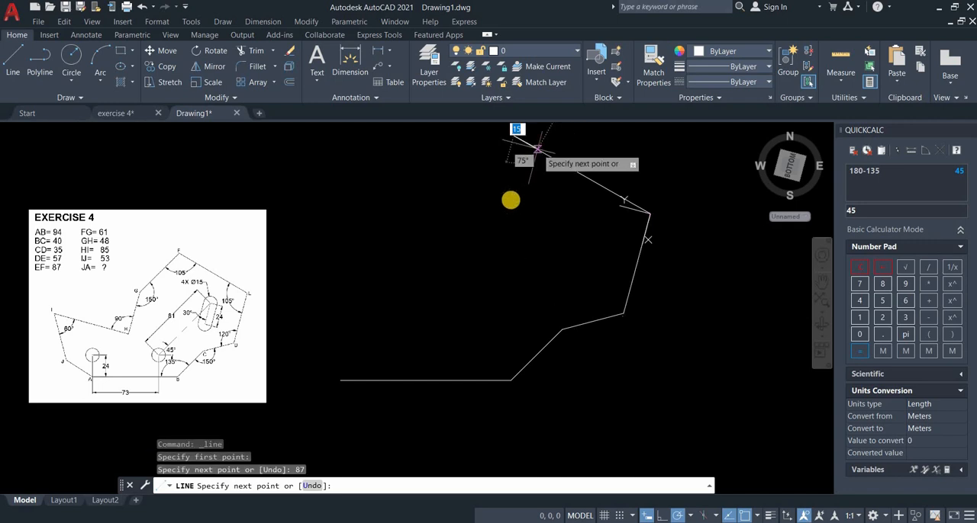
pyautogui.moveTo(510, 201); pyautogui.dragTo(506, 221, button='middle')
pyautogui.press('Return')
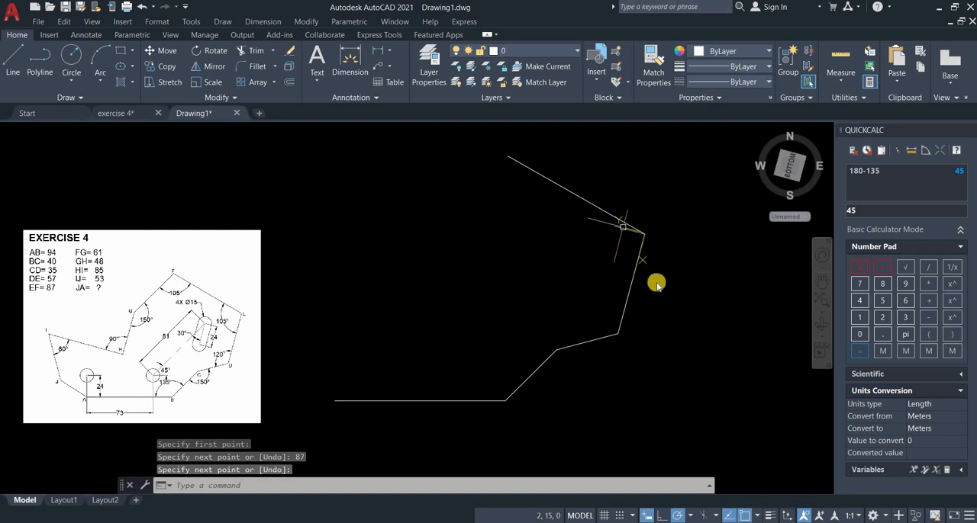
# Define a 3-point UCS with its origin at F, the X axis along FE toward E, and positive Y below line EF.
pyautogui.rightClick(623, 227)
pyautogui.click(657, 291)
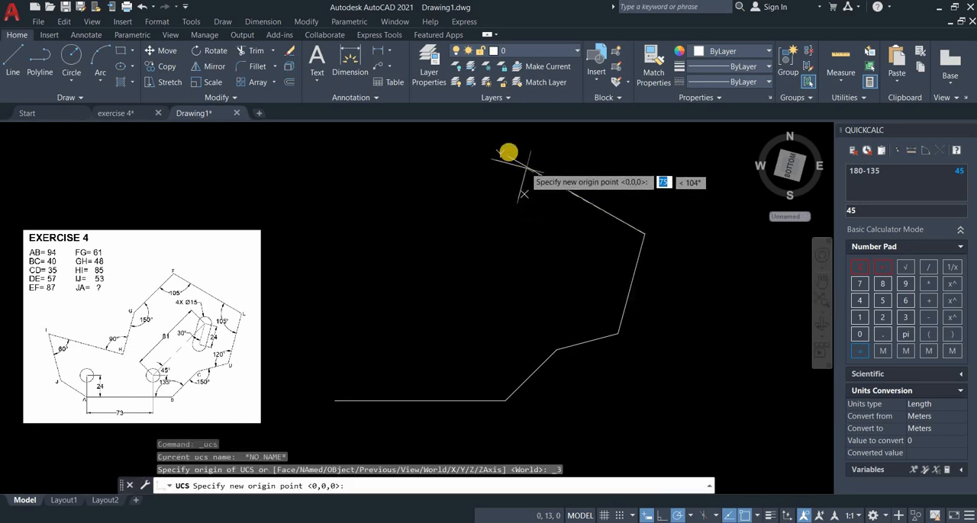
pyautogui.click(554, 186)
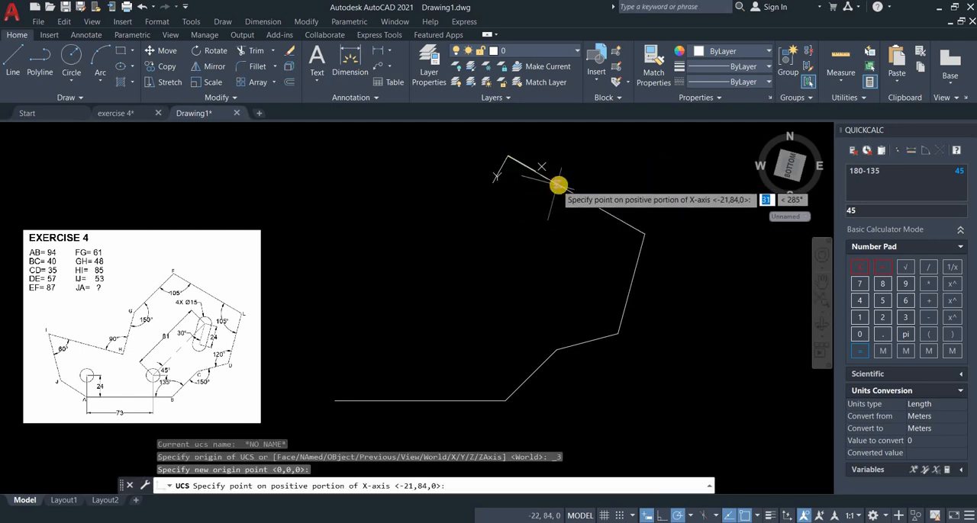
pyautogui.click(432, 252)
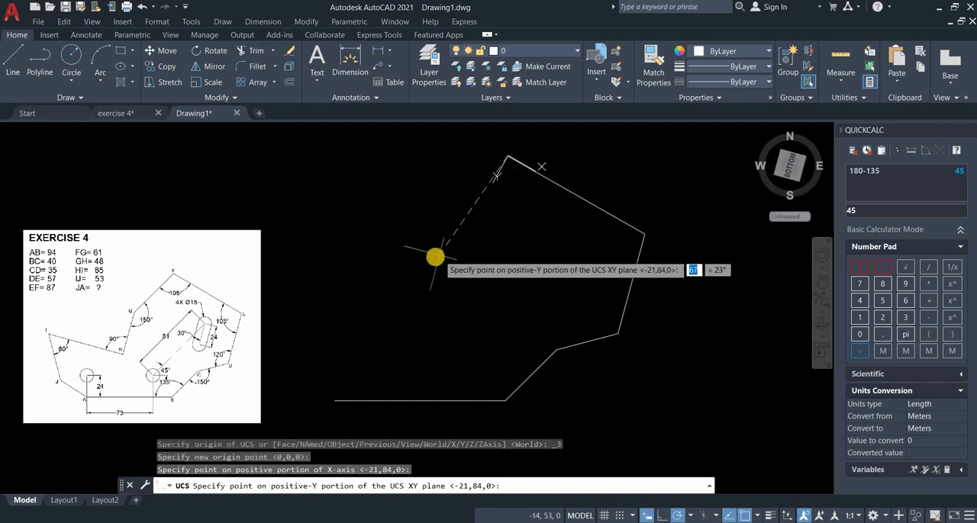
pyautogui.click(434, 257)
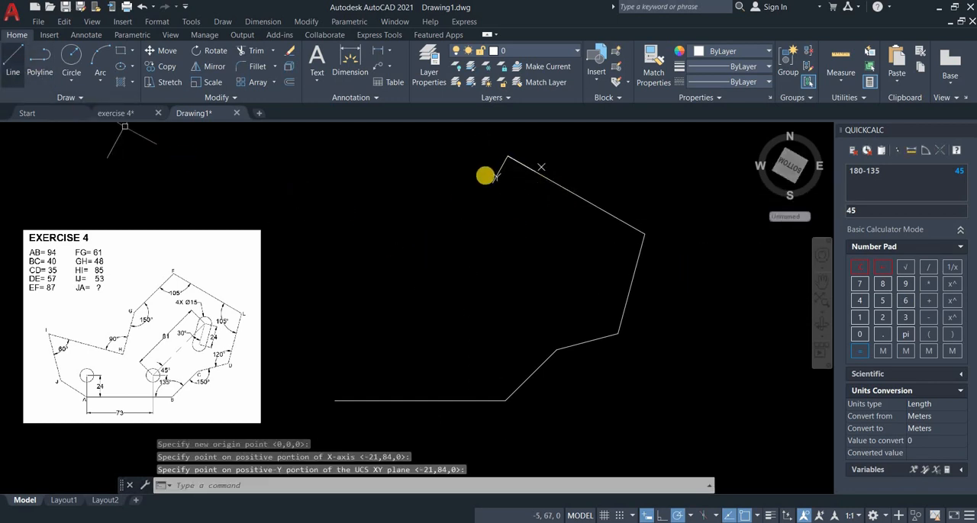
# Draw line FG, 61 mm long, from F at 105° to line EF.
pyautogui.press('l')
pyautogui.press('Return')
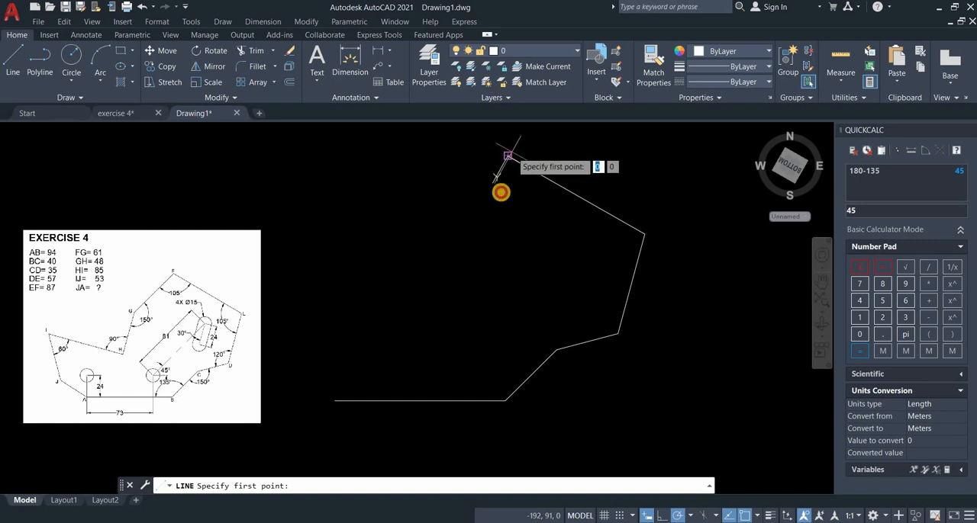
pyautogui.click(506, 160)
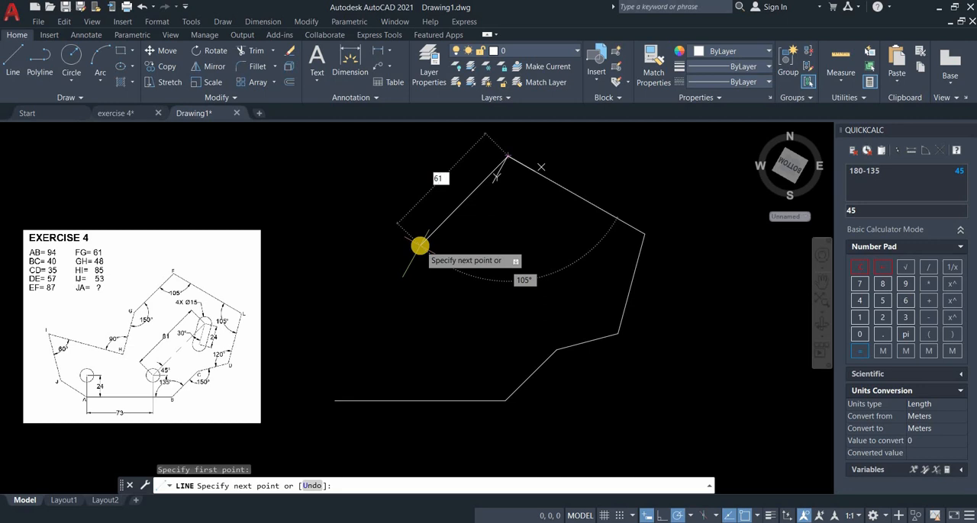
pyautogui.press('Return')
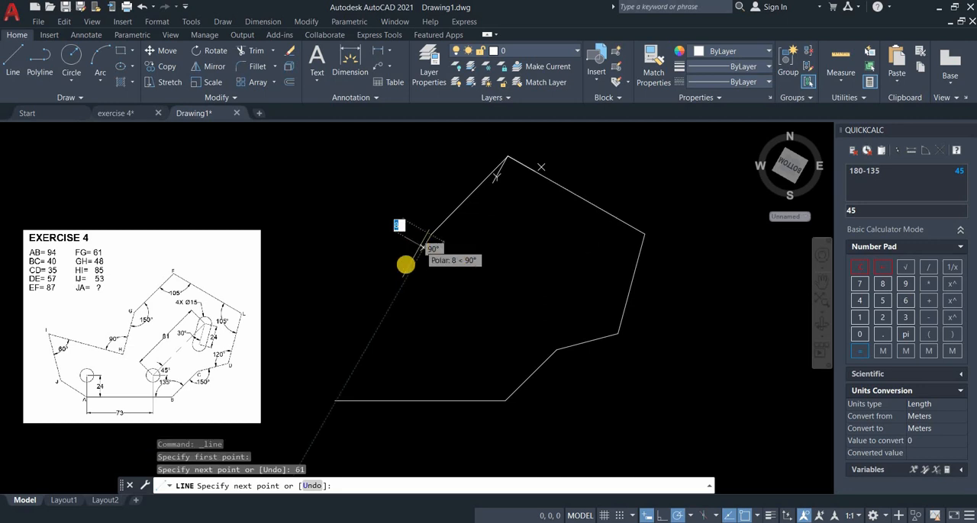
pyautogui.press('Return')
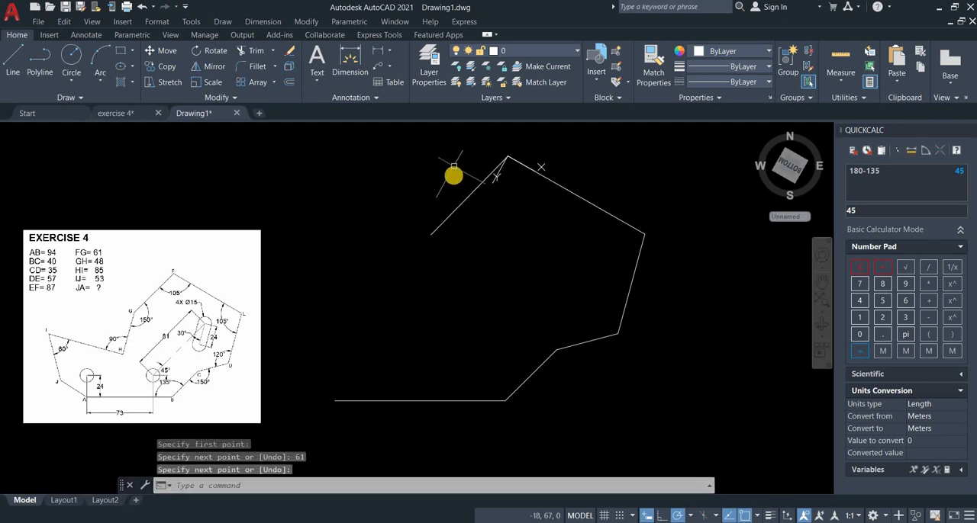
# Reset the UCS to World.
pyautogui.moveTo(453, 166); pyautogui.dragTo(446, 177, button='middle')
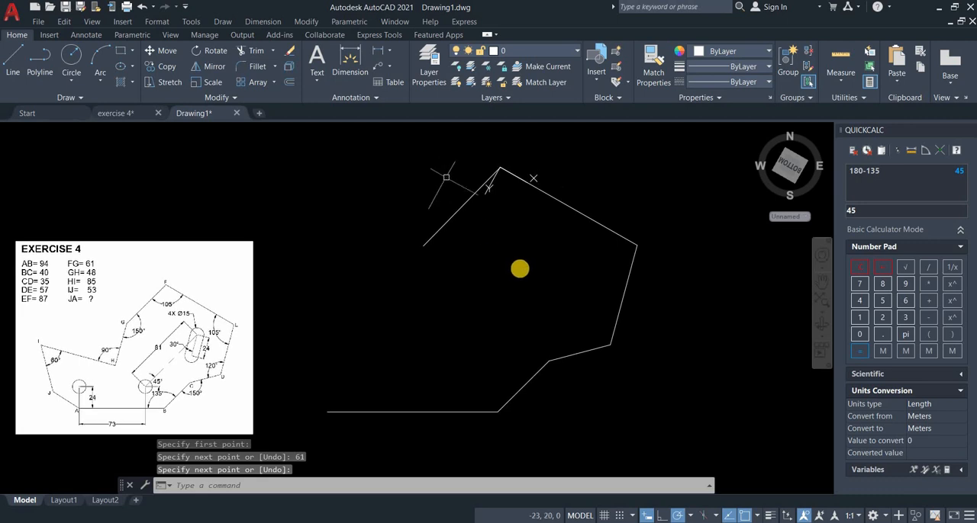
pyautogui.rightClick(492, 190)
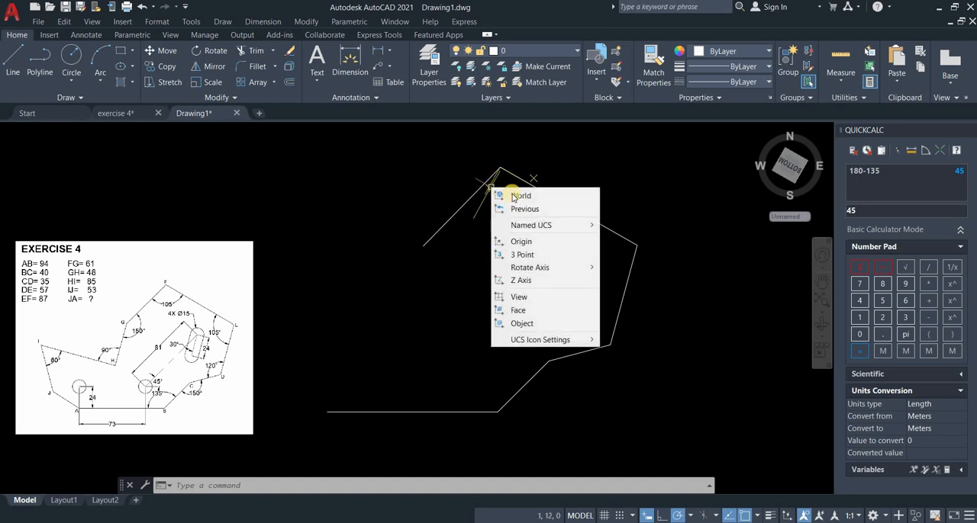
pyautogui.click(496, 195)
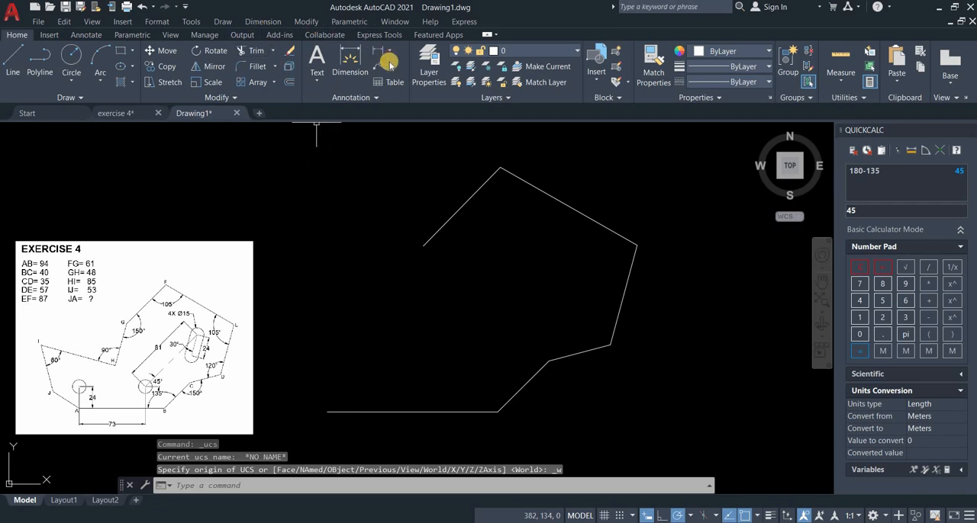
# Measure the profile's interior angles at vertices F and E.
pyautogui.click(841, 80)
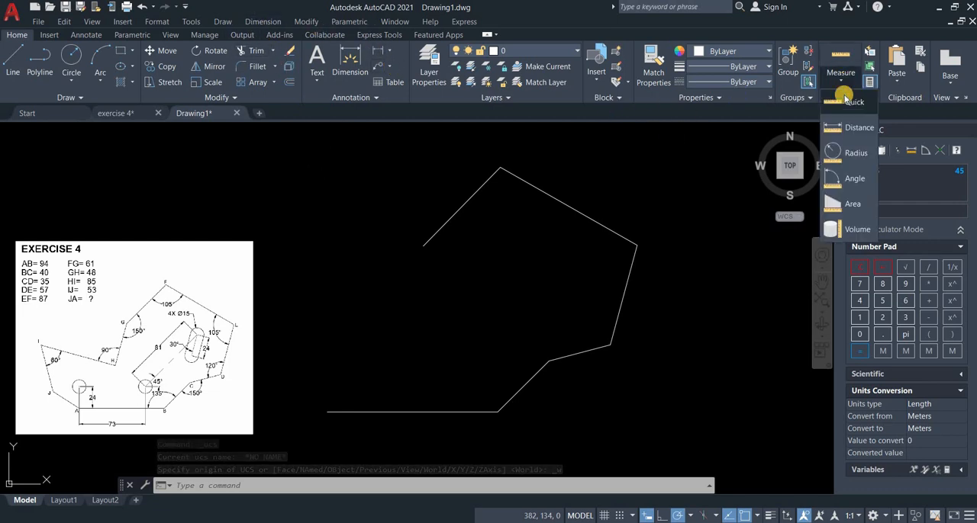
pyautogui.click(855, 178)
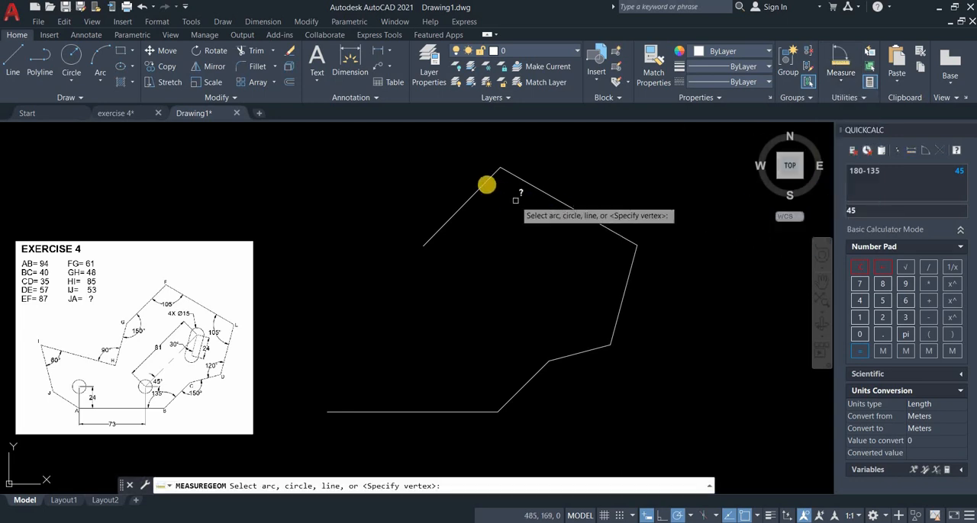
pyautogui.click(486, 183)
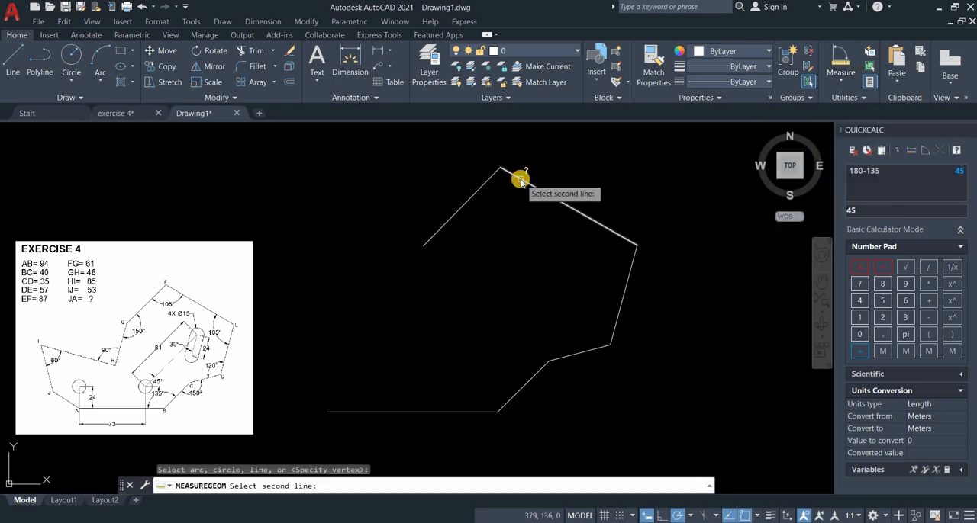
pyautogui.click(522, 180)
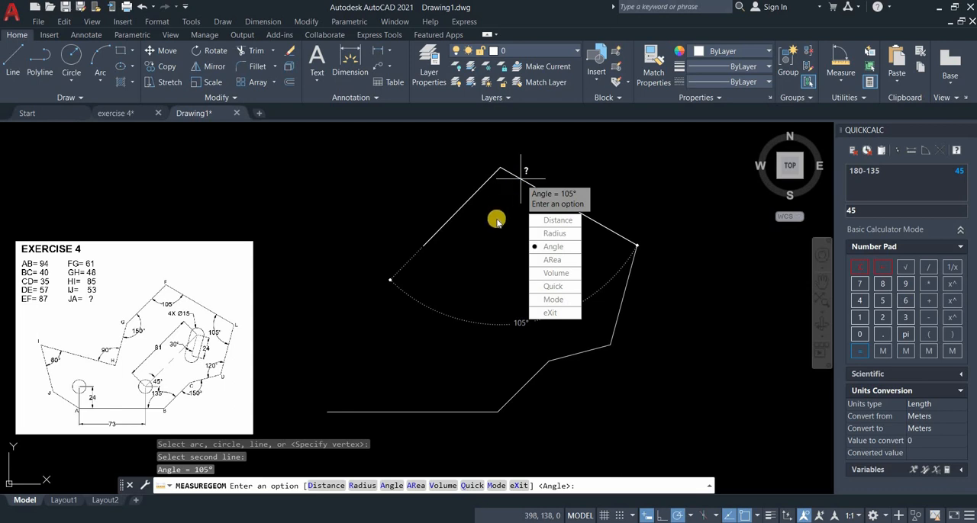
pyautogui.press('Return')
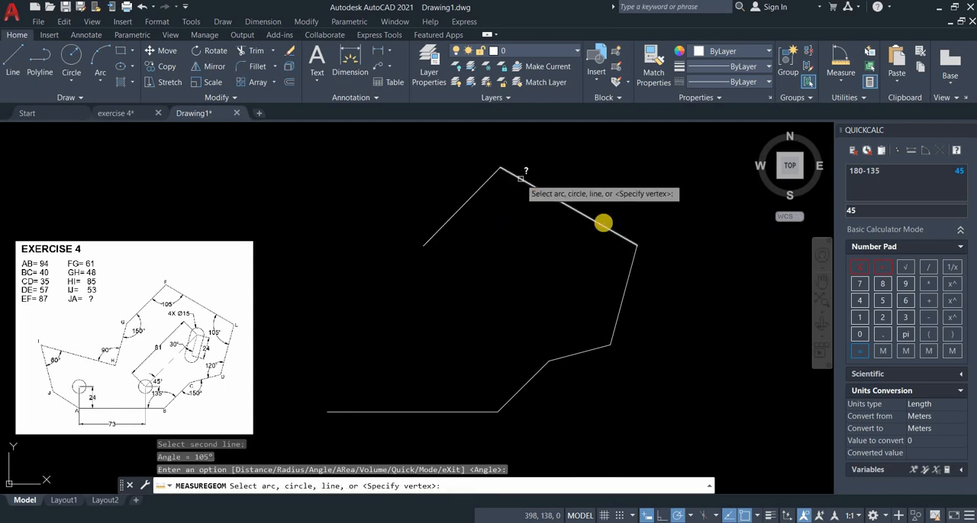
pyautogui.click(627, 273)
pyautogui.click(629, 274)
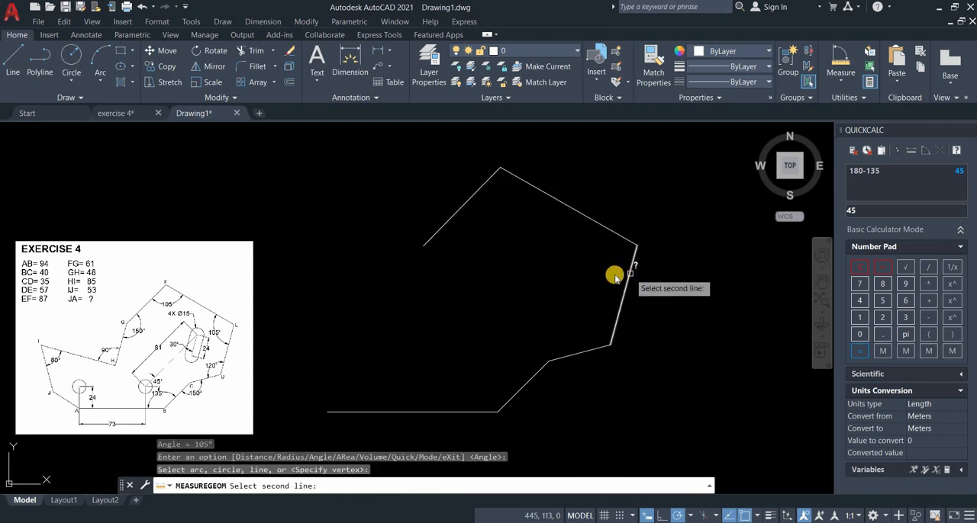
pyautogui.press('Return')
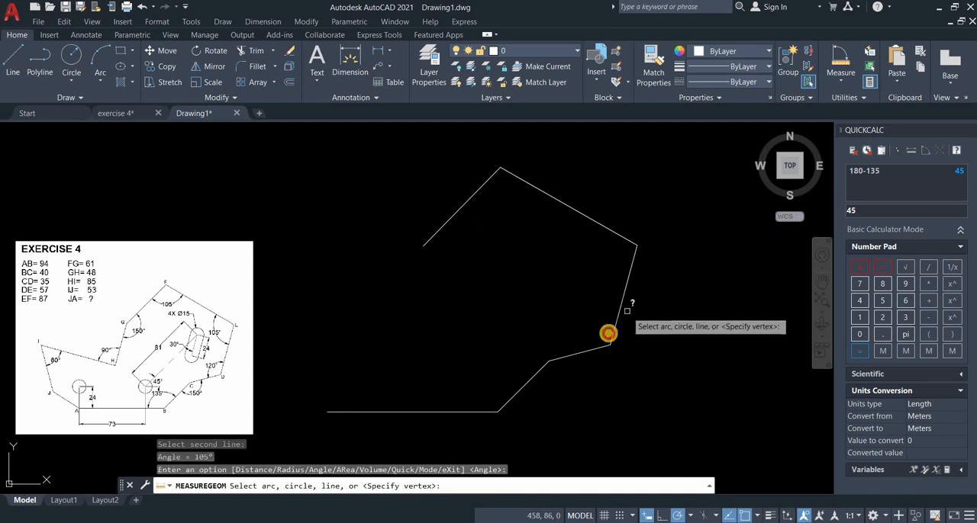
# Measure the angles between adjacent profile lines at vertices D, C and B.
pyautogui.click(592, 348)
pyautogui.click(587, 336)
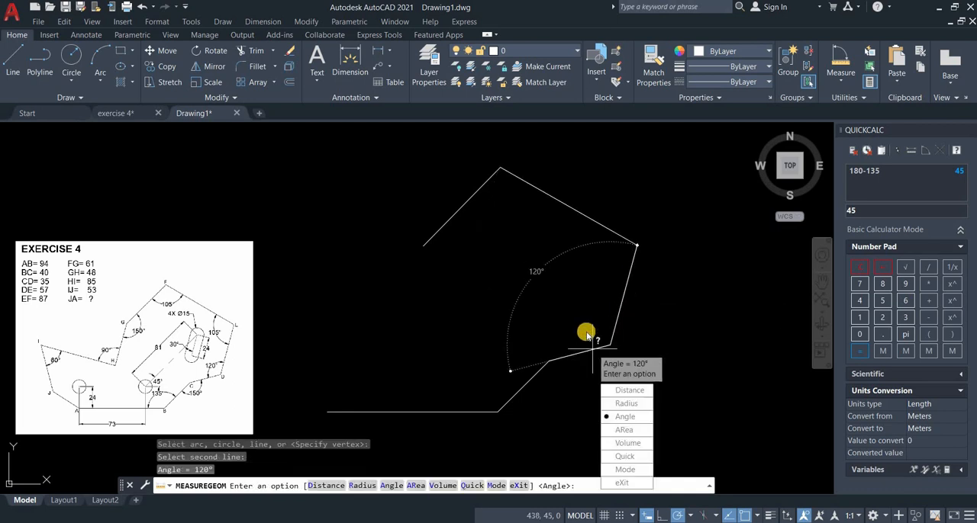
pyautogui.press('Return')
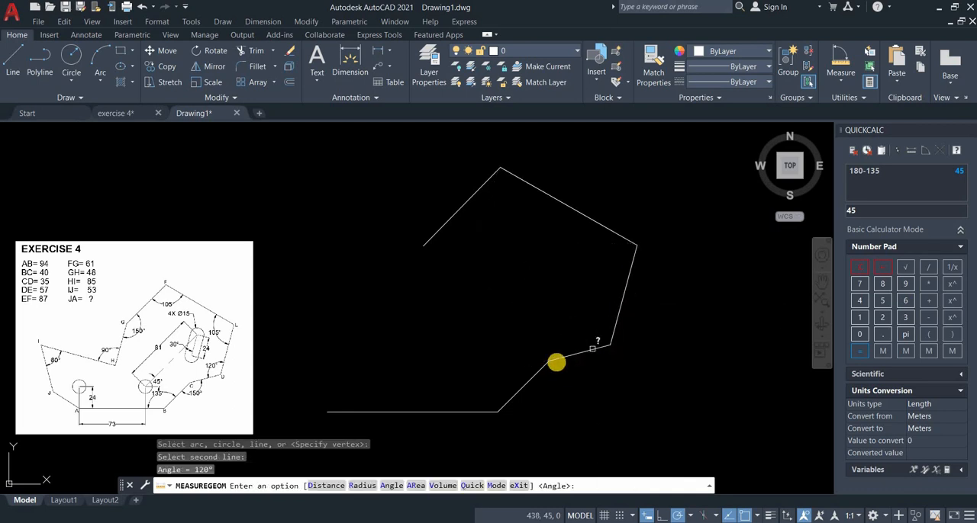
pyautogui.click(537, 372)
pyautogui.click(567, 357)
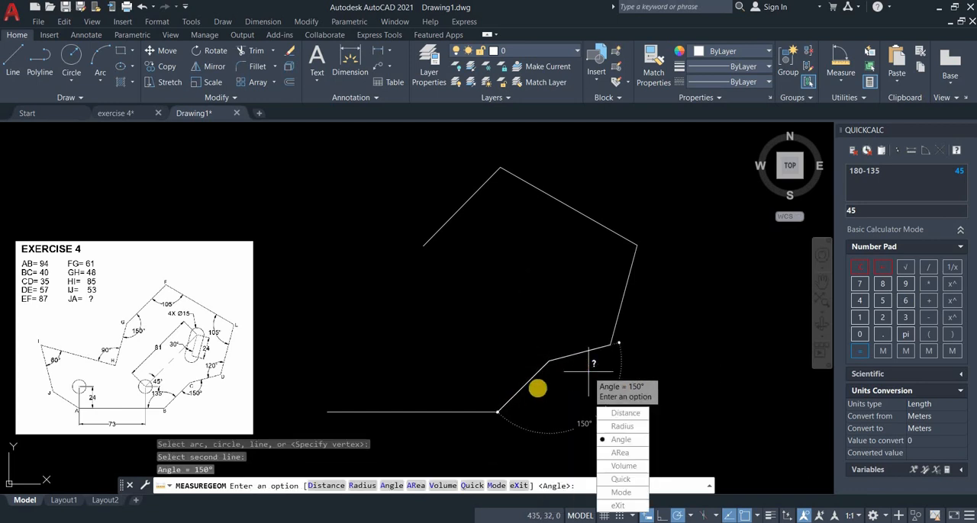
pyautogui.press('Return')
pyautogui.click(471, 409)
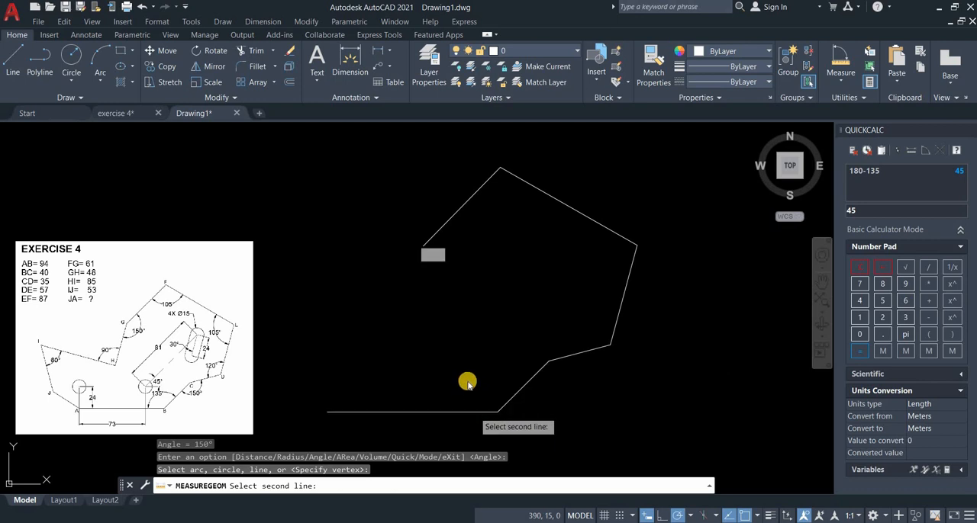
pyautogui.click(467, 381)
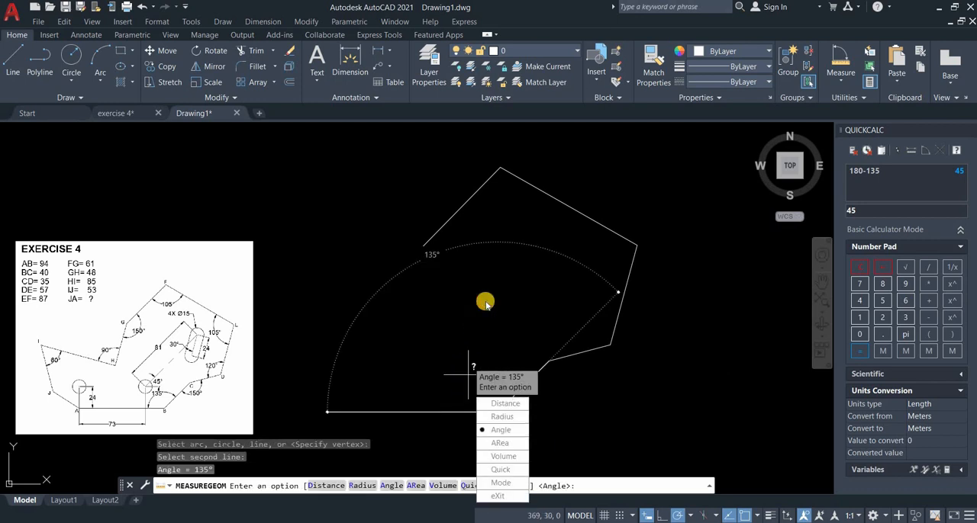
pyautogui.press('Escape')
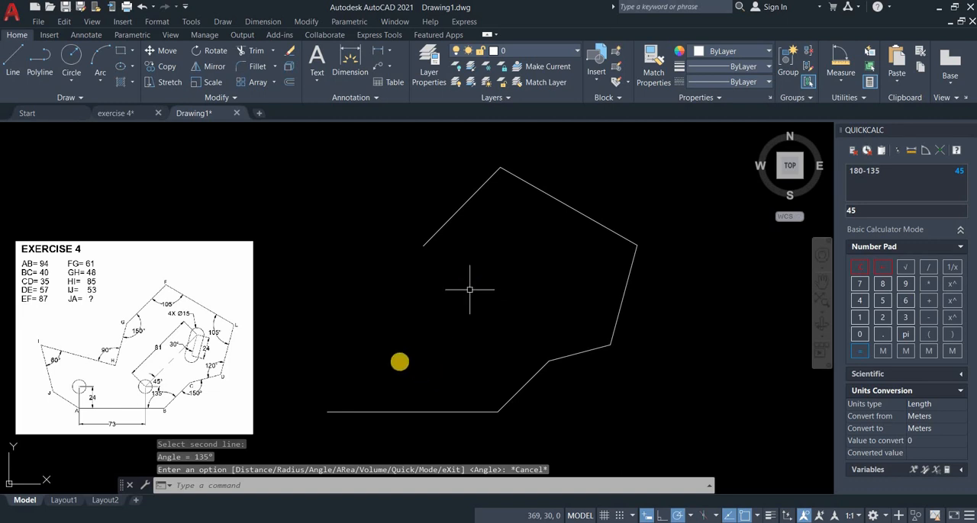
# Define a 3-point UCS with its origin at G, the X axis along GF toward F, and positive Y toward the profile's inner side.
pyautogui.rightClick(29, 484)
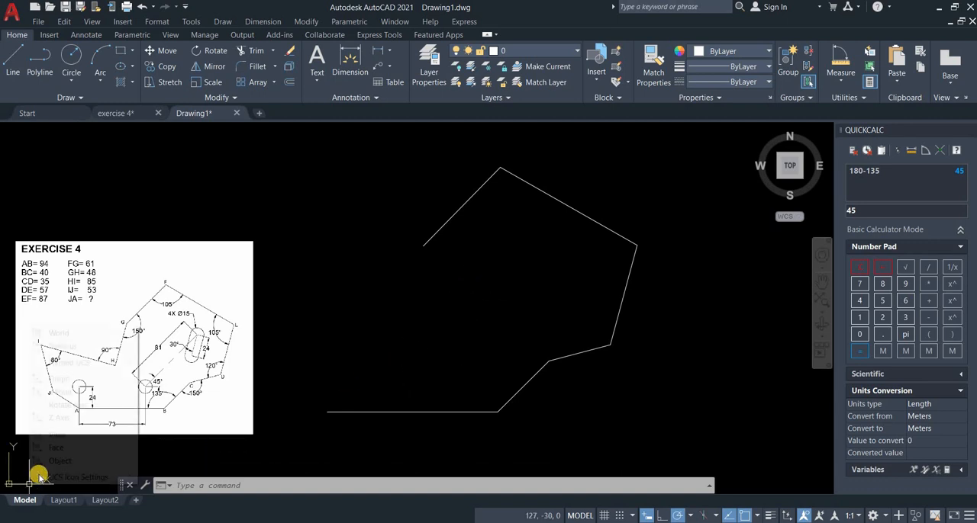
pyautogui.click(60, 392)
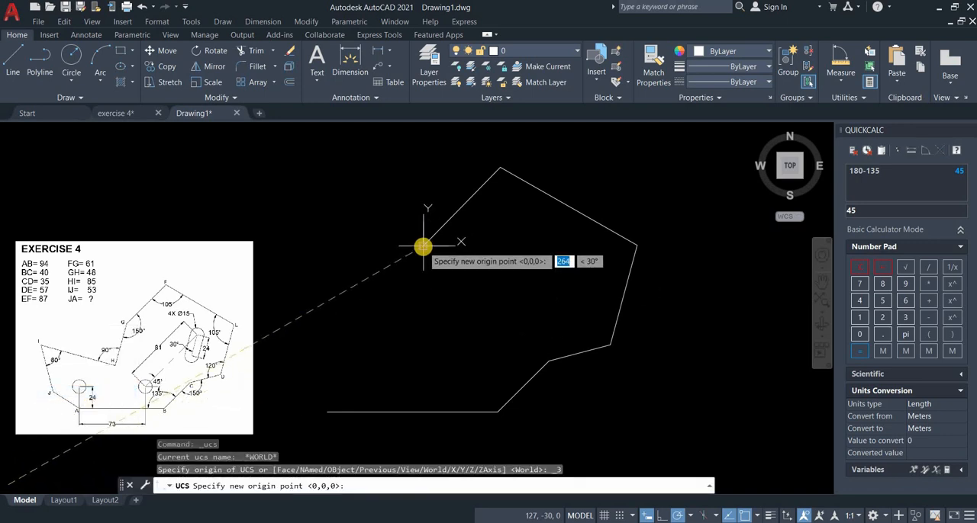
pyautogui.click(423, 247)
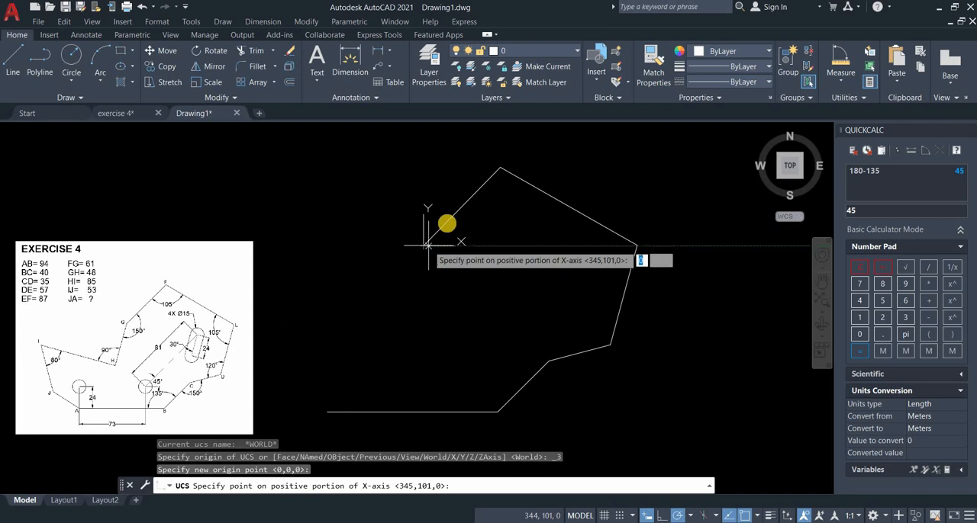
pyautogui.click(455, 213)
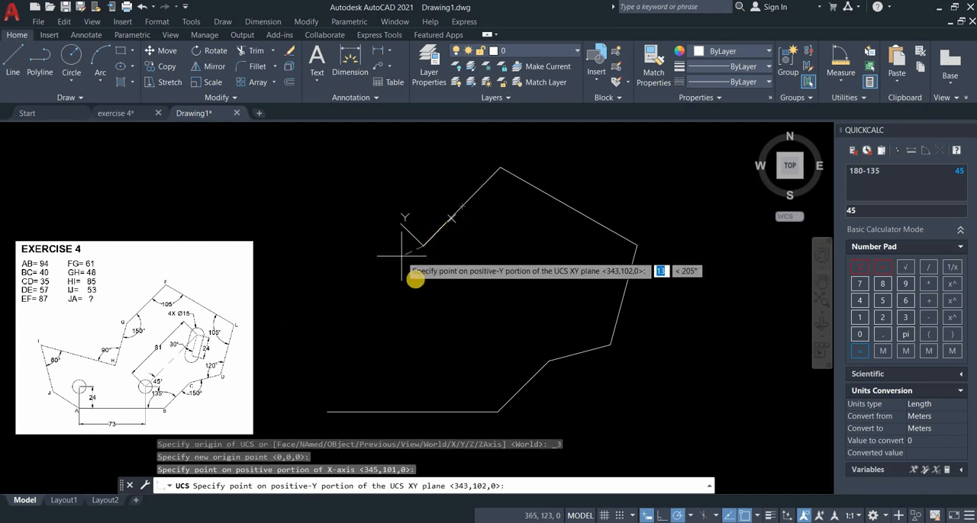
pyautogui.click(416, 279)
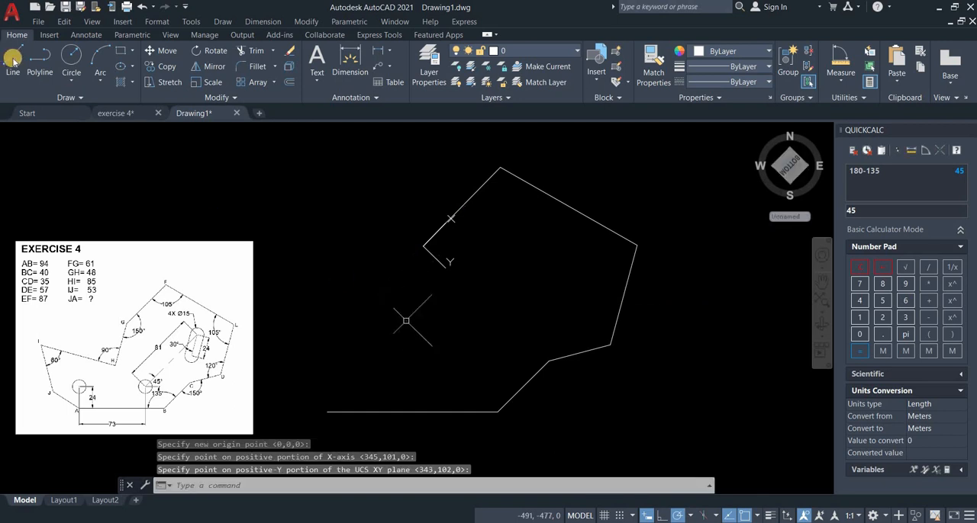
# Draw line GH, 48 mm long, from G at 150° to line FG.
pyautogui.write('l')
pyautogui.press('Return')
pyautogui.click(424, 245)
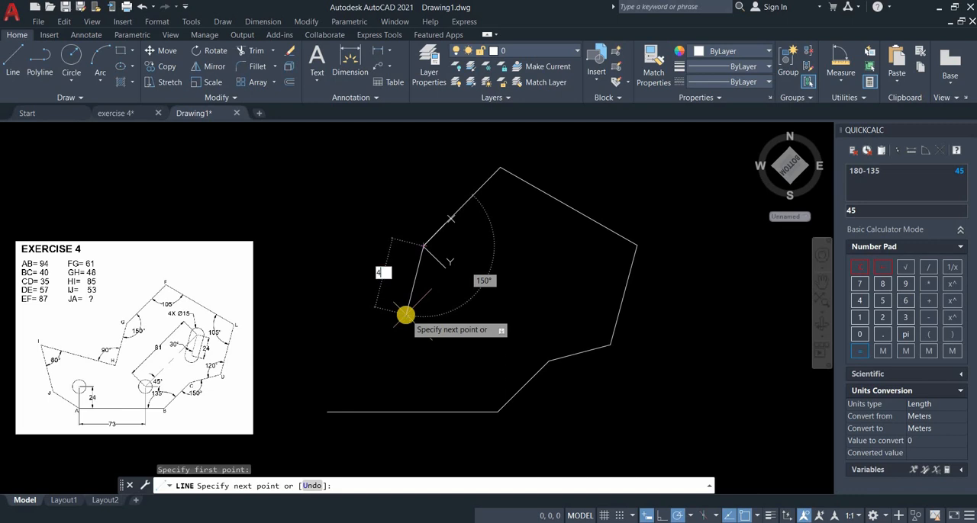
pyautogui.press('Return')
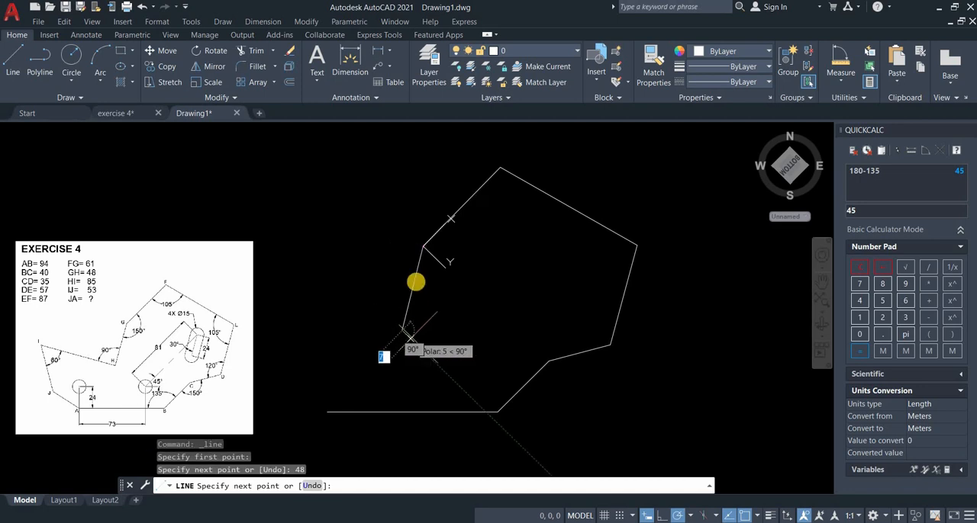
pyautogui.press('Return')
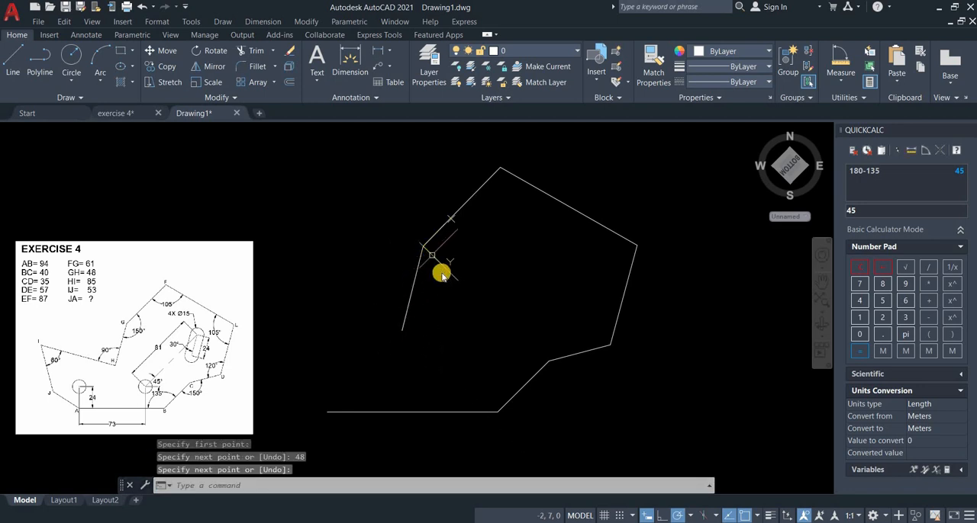
# Define a 3-point UCS with its origin at H, the X axis along HG toward G, and positive Y on the outer side of line GH.
pyautogui.rightClick(432, 257)
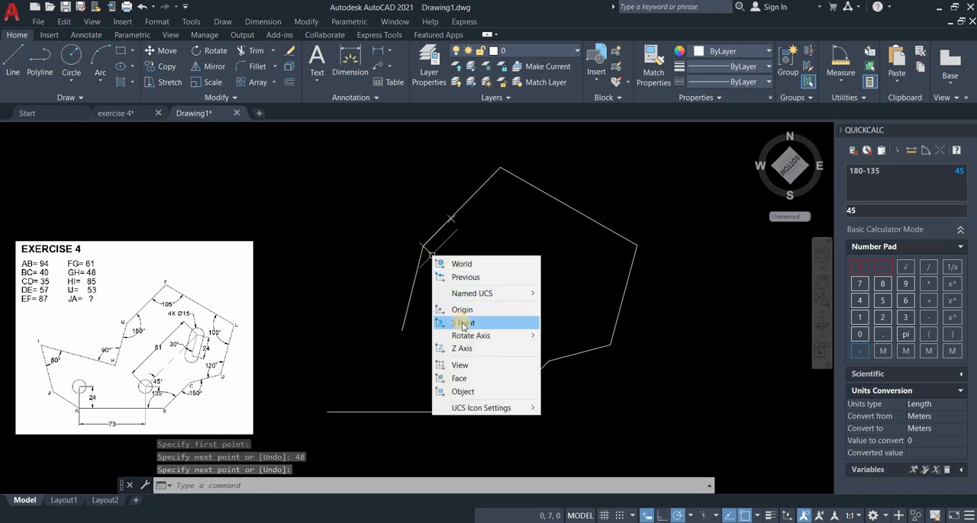
pyautogui.click(462, 323)
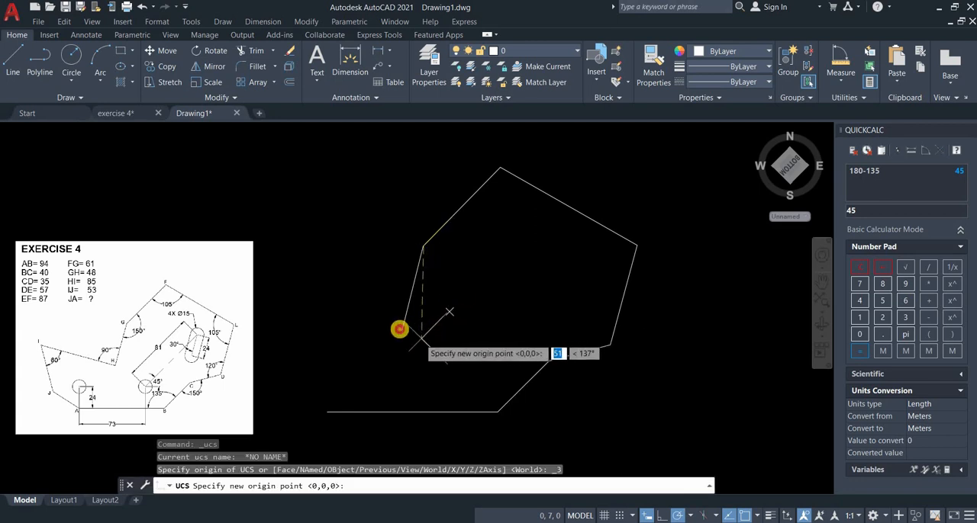
pyautogui.click(400, 327)
pyautogui.click(359, 320)
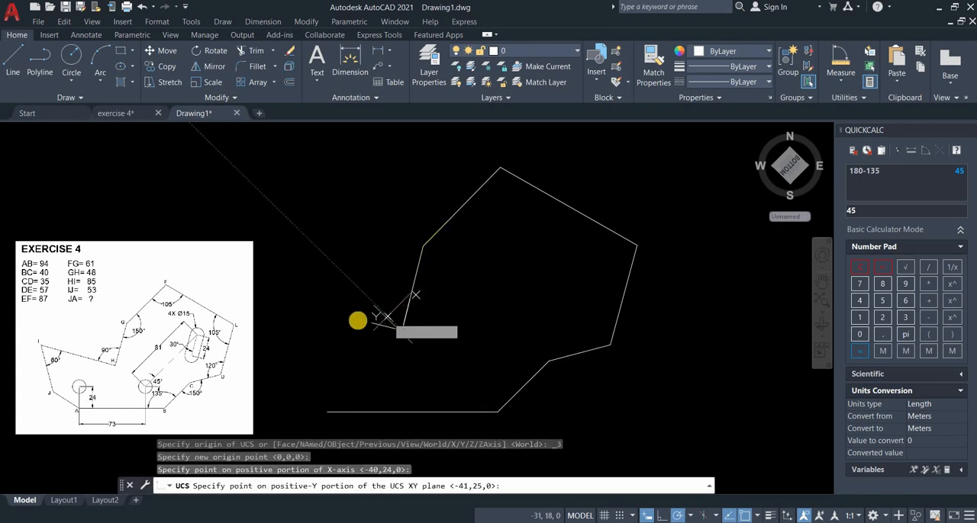
pyautogui.click(316, 322)
# Draw line HI, 85 mm long, from H at 90° to line GH.
pyautogui.click(13, 61)
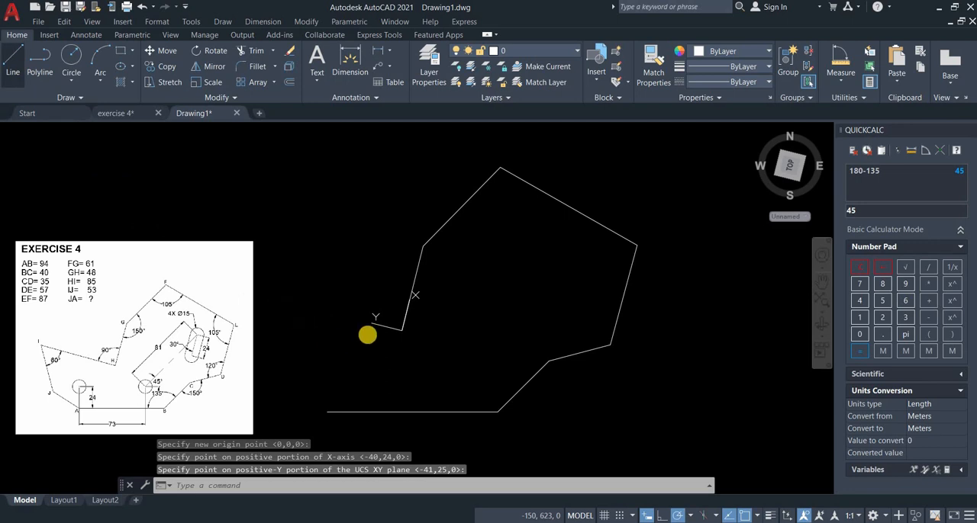
pyautogui.click(402, 330)
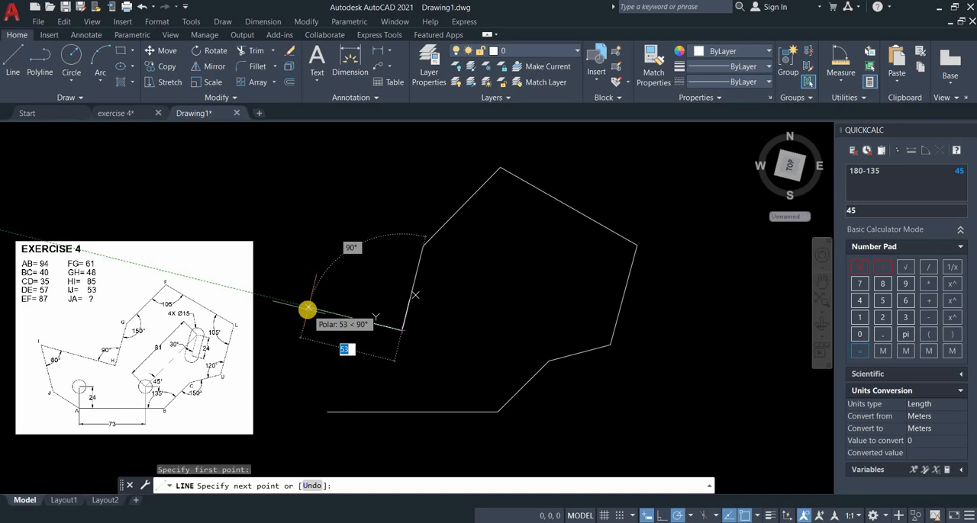
pyautogui.write('8')
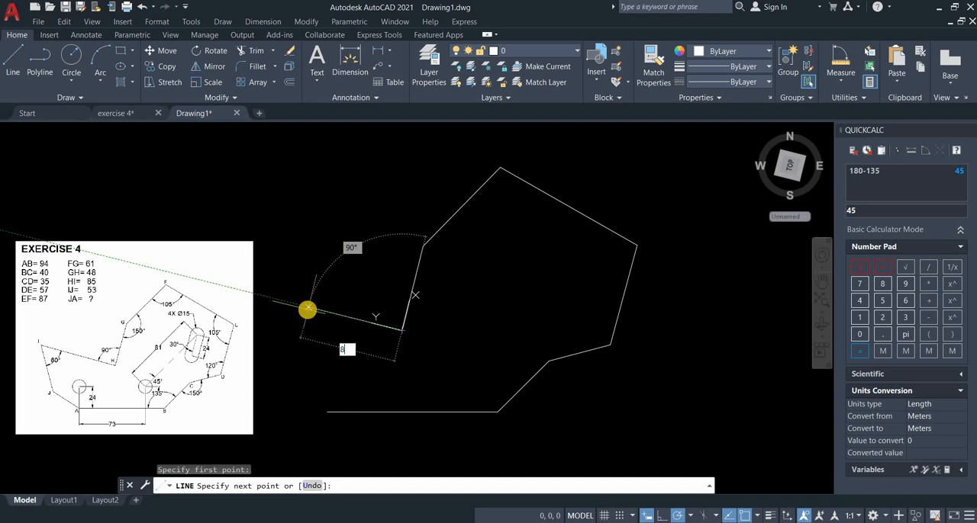
pyautogui.press('Return')
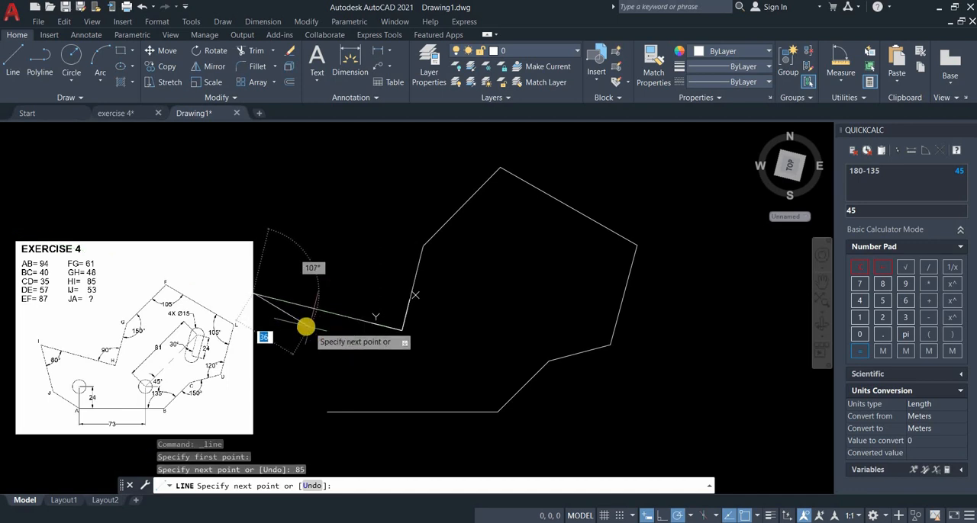
# Finish the line and move the whole profile horizontally away from the reference image so its end at I stands clear.
pyautogui.press('Return')
pyautogui.moveTo(530, 361); pyautogui.dragTo(554, 344, button='middle')
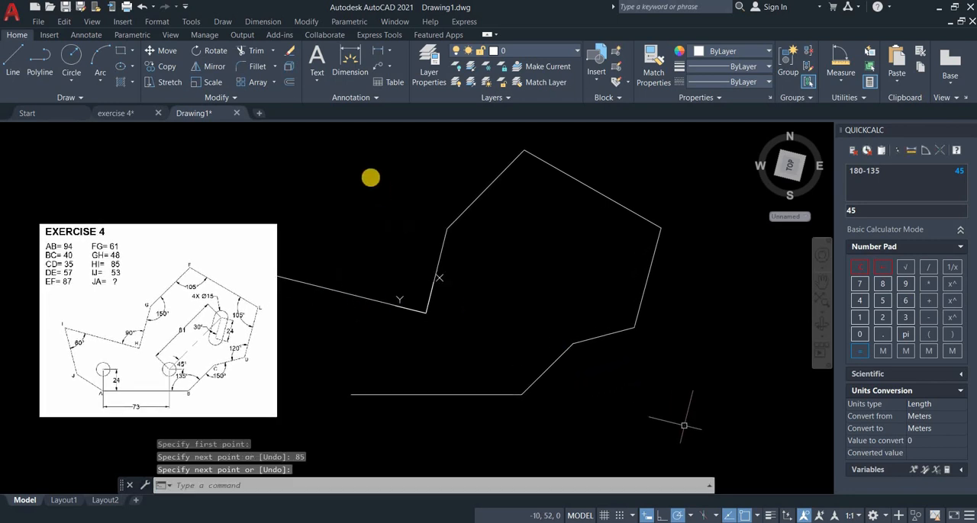
pyautogui.click(685, 425)
pyautogui.click(344, 174)
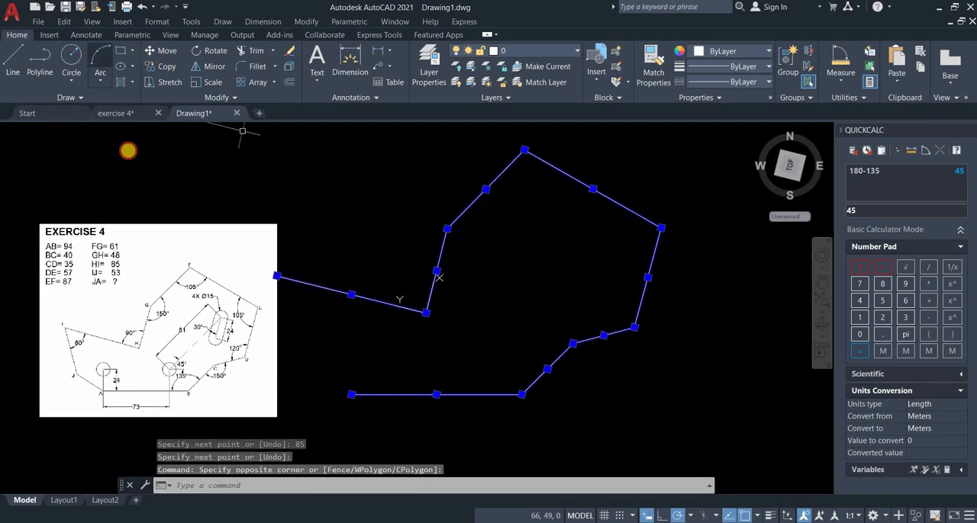
pyautogui.write('m')
pyautogui.press('Return')
pyautogui.click(315, 183)
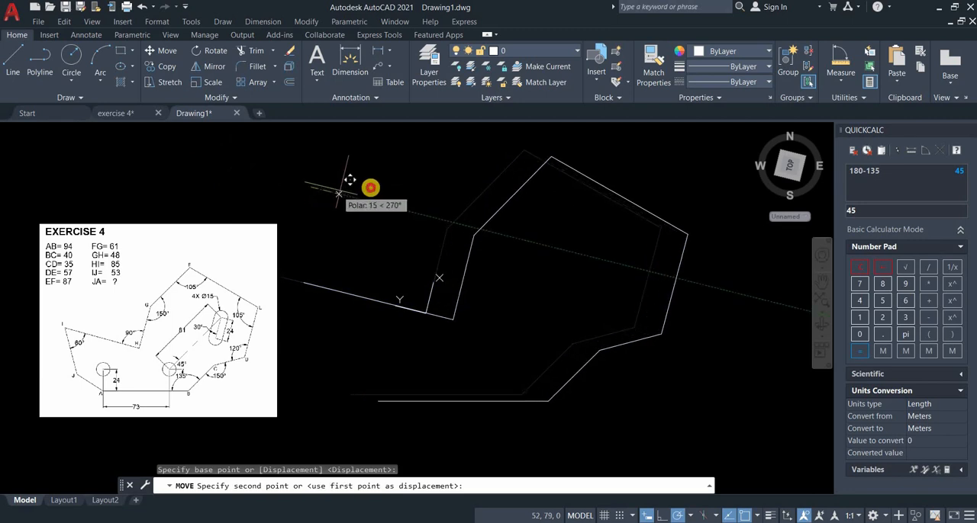
pyautogui.click(378, 178)
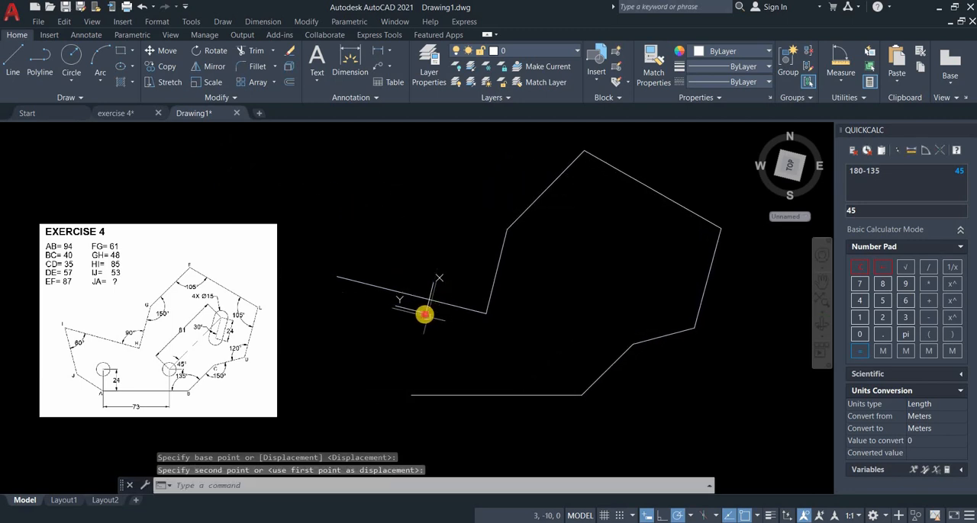
# Define a 3-point UCS with its origin at I, the X axis along IH toward H, and positive Y toward the profile's inner side.
pyautogui.click(425, 315)
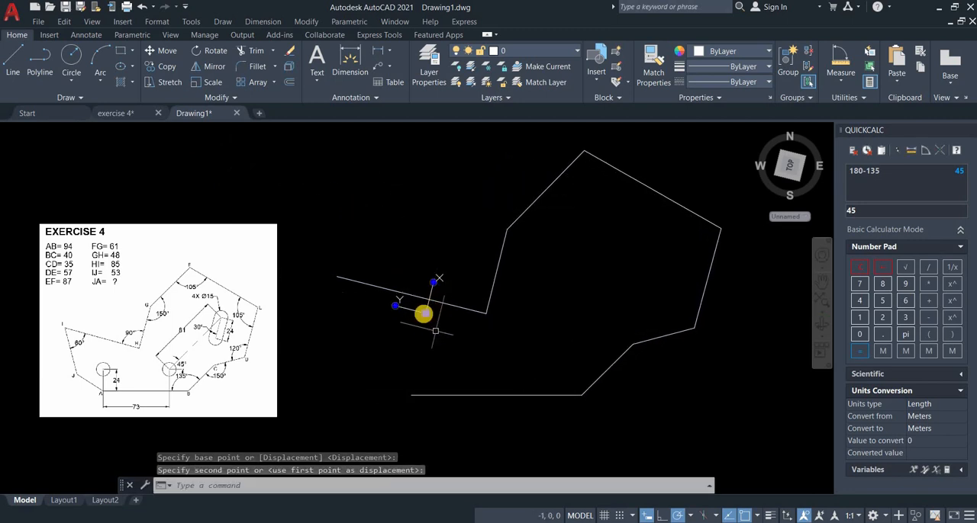
pyautogui.press('Escape')
pyautogui.rightClick(424, 314)
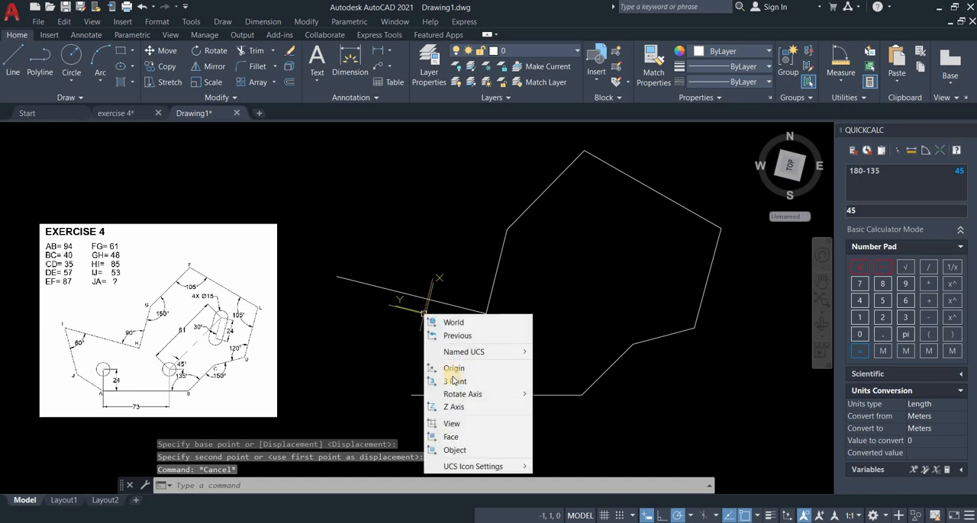
pyautogui.click(453, 381)
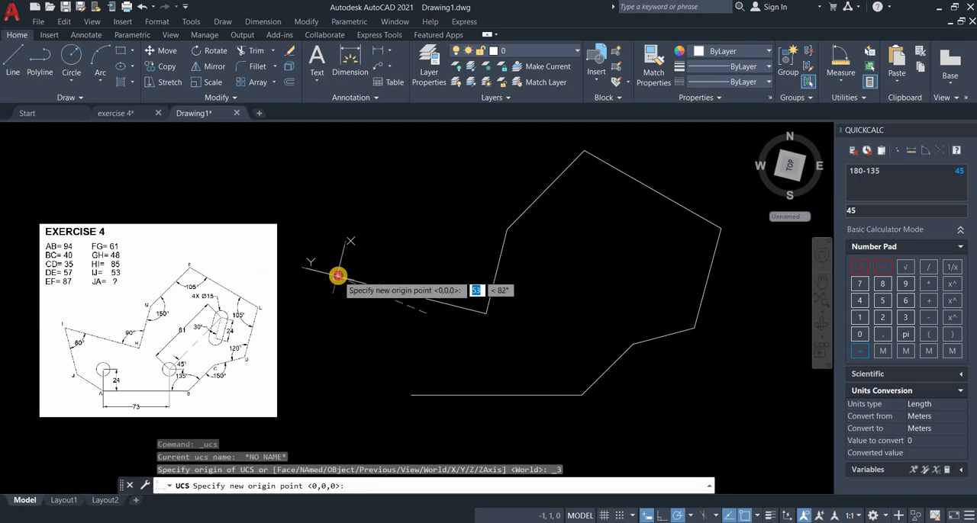
pyautogui.click(338, 280)
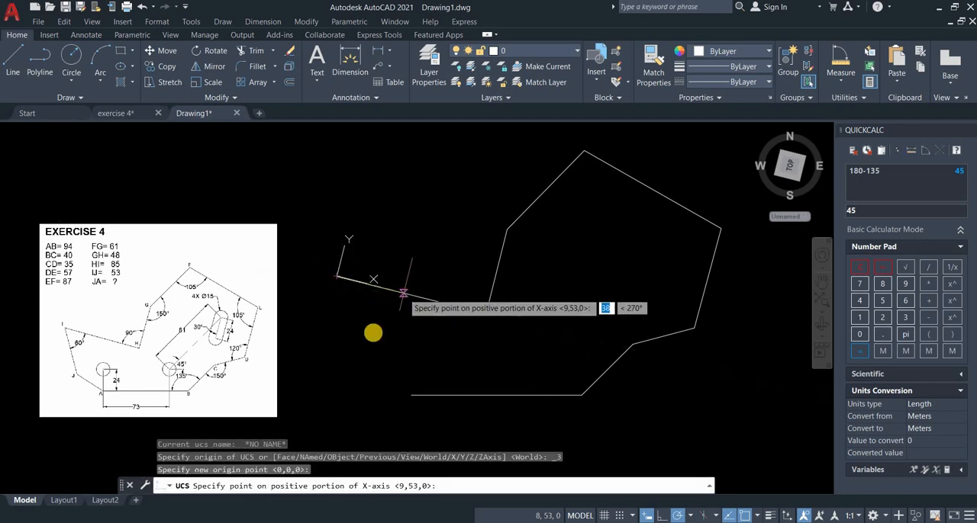
pyautogui.click(374, 331)
pyautogui.click(373, 333)
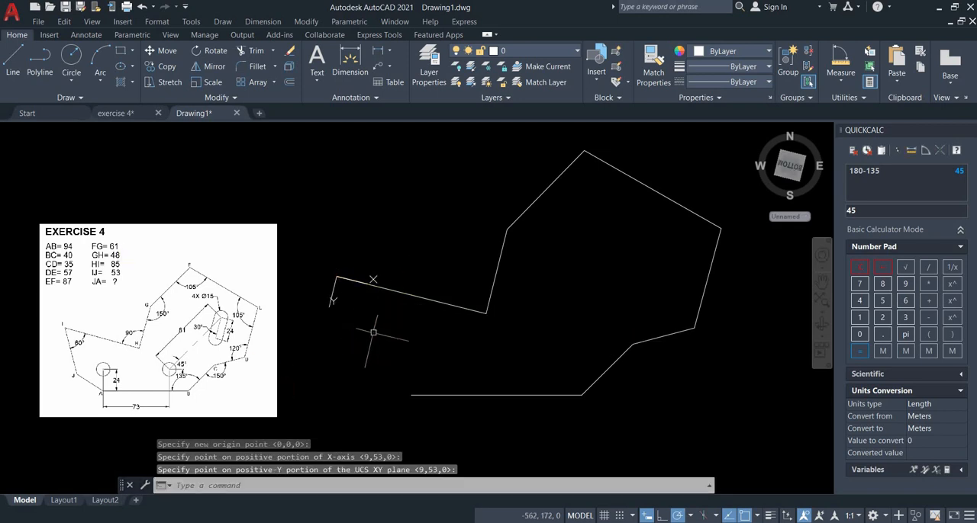
# Draw line IJ, 53 mm long, from I at 60° to line HI.
pyautogui.click(15, 59)
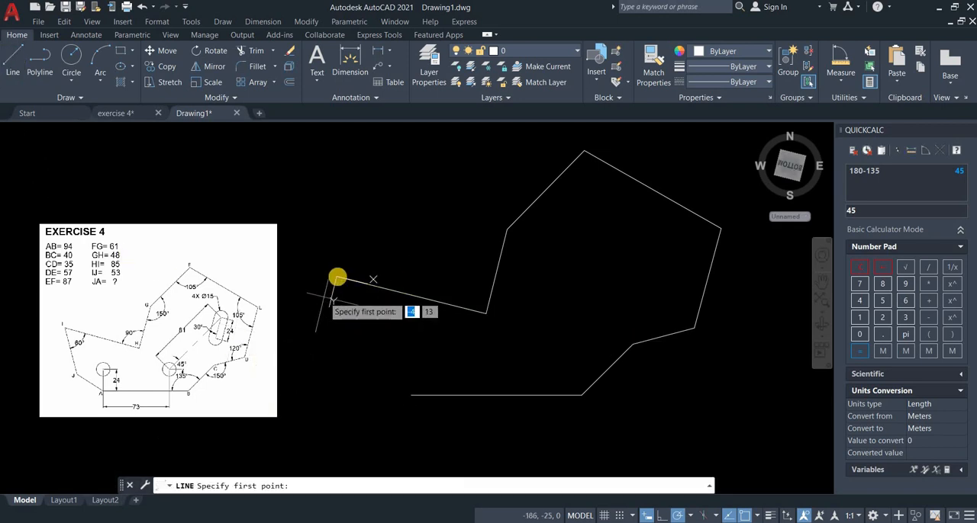
pyautogui.click(337, 277)
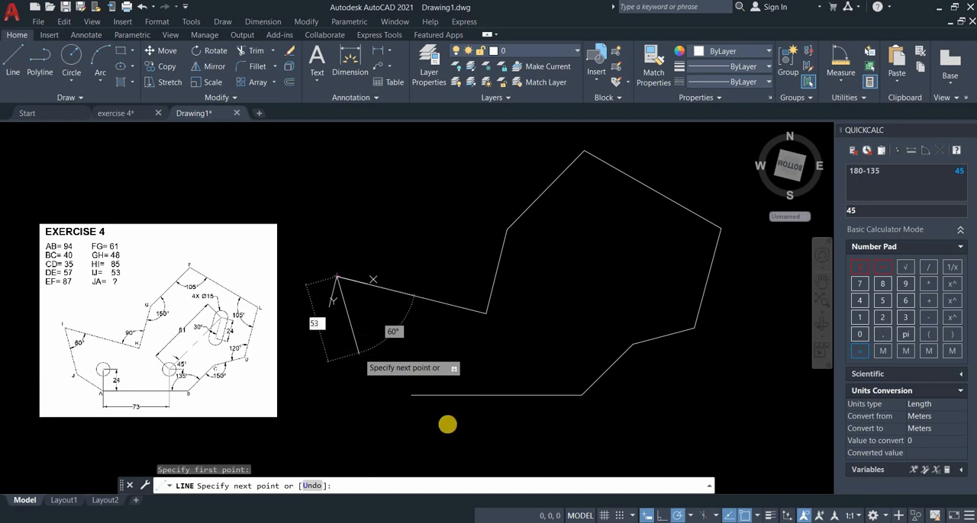
pyautogui.press('Return')
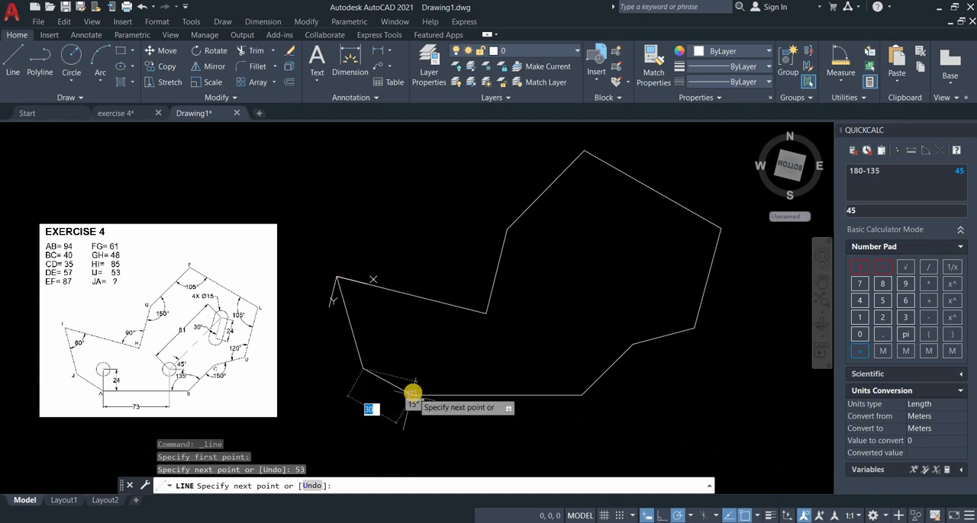
# Close the profile with a line from J to A and restore the World UCS.
pyautogui.click(412, 394)
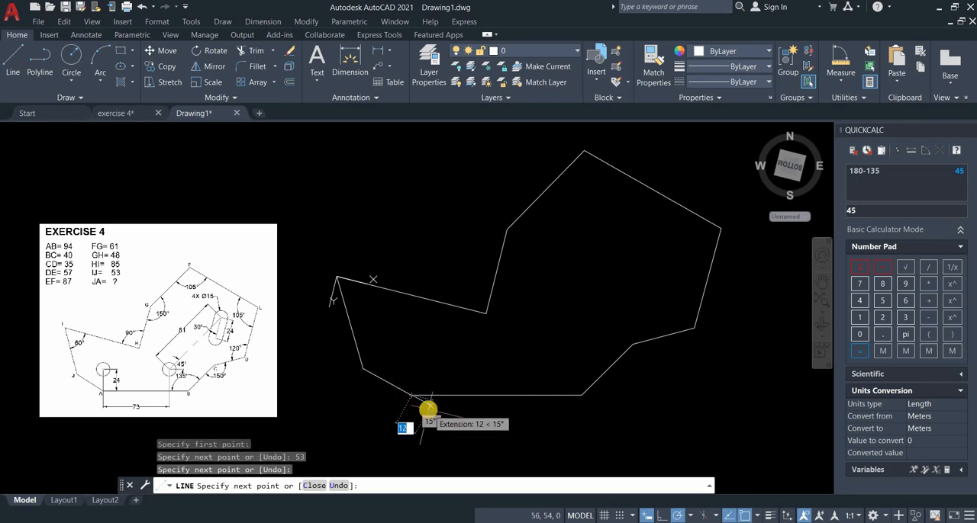
pyautogui.press('Return')
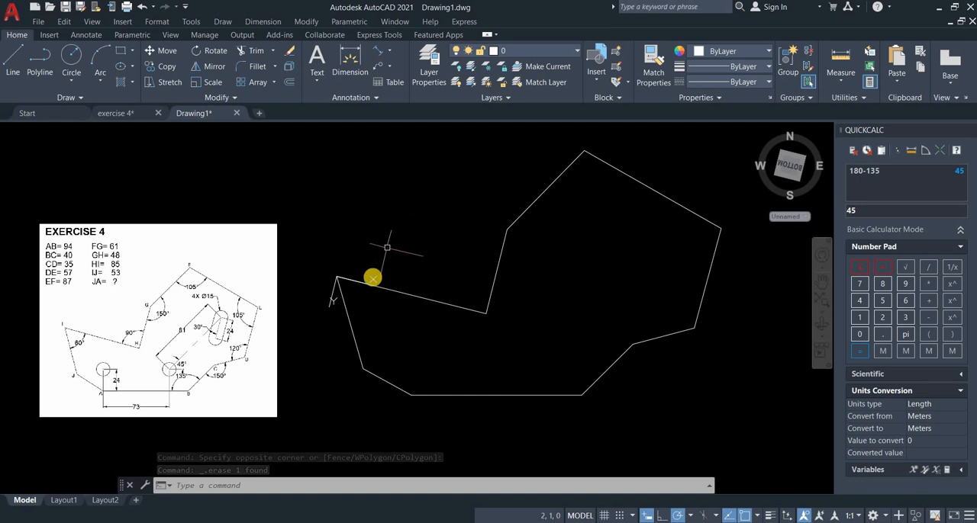
pyautogui.rightClick(372, 295)
pyautogui.click(384, 291)
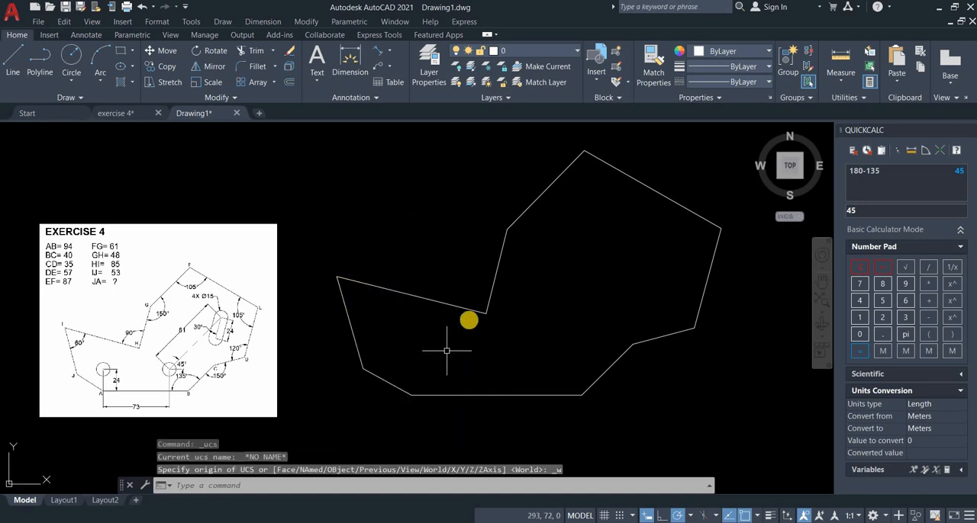
# Measure the angles between the adjoining profile lines at vertices G, H and I.
pyautogui.click(840, 81)
pyautogui.click(839, 183)
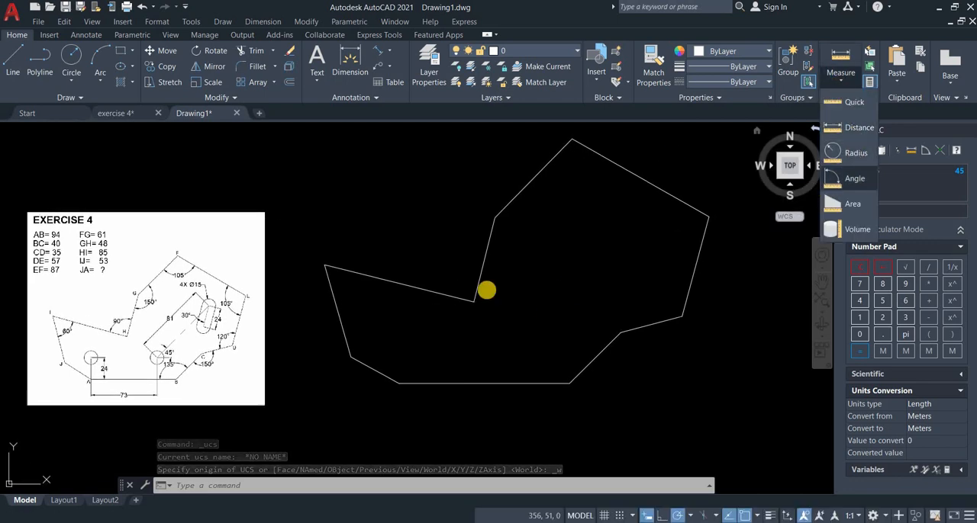
pyautogui.click(490, 231)
pyautogui.click(498, 215)
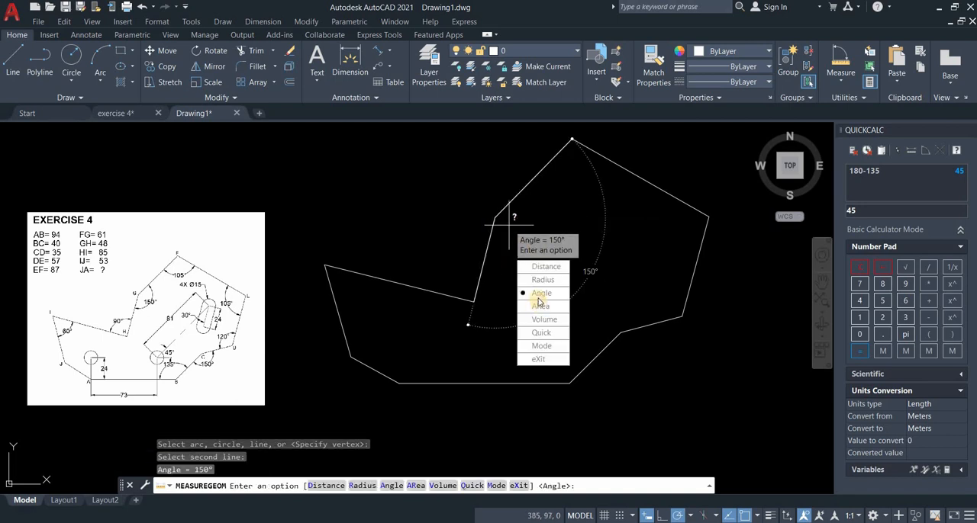
pyautogui.write('A')
pyautogui.press('Return')
pyautogui.click(461, 298)
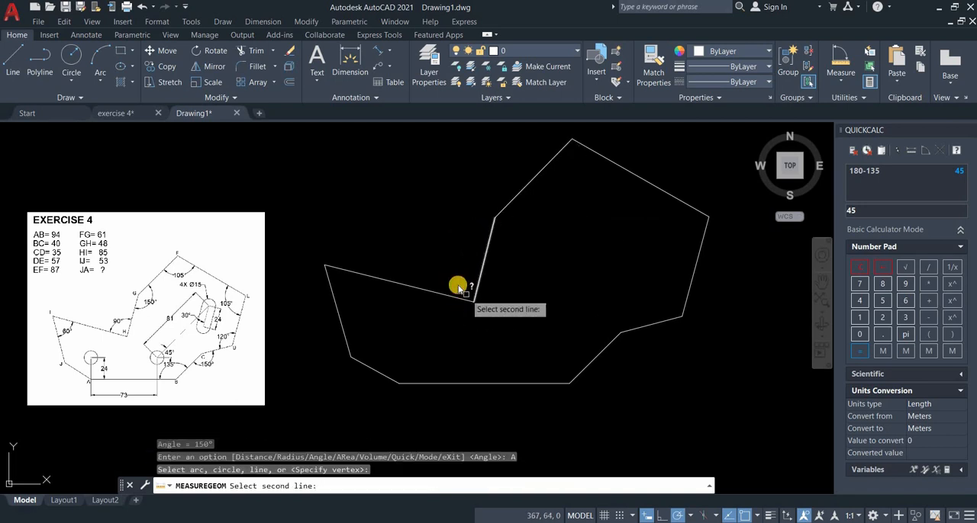
pyautogui.click(460, 296)
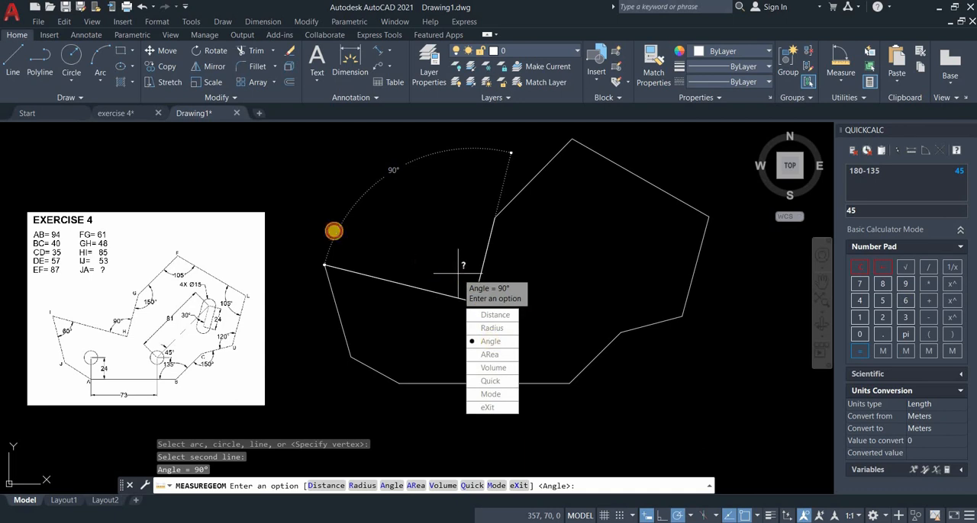
pyautogui.write('A')
pyautogui.press('Return')
pyautogui.click(355, 276)
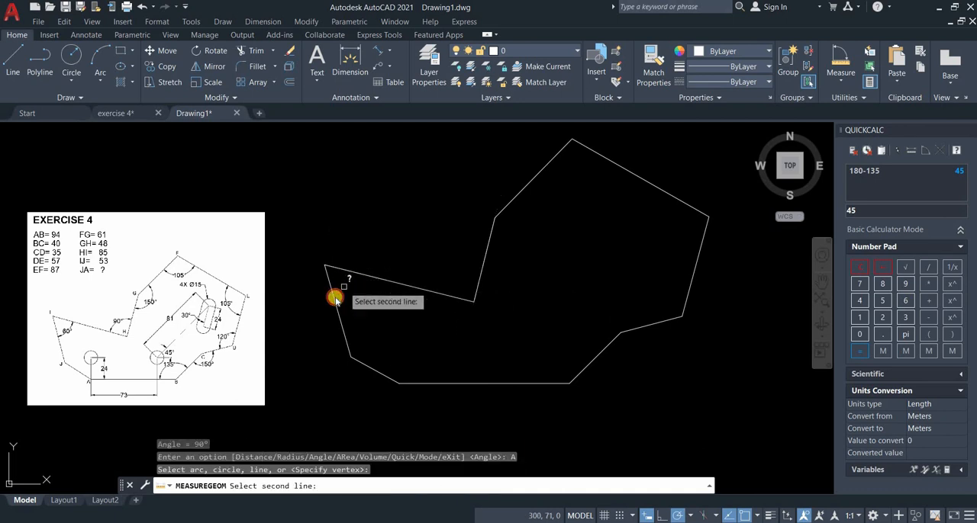
pyautogui.click(335, 296)
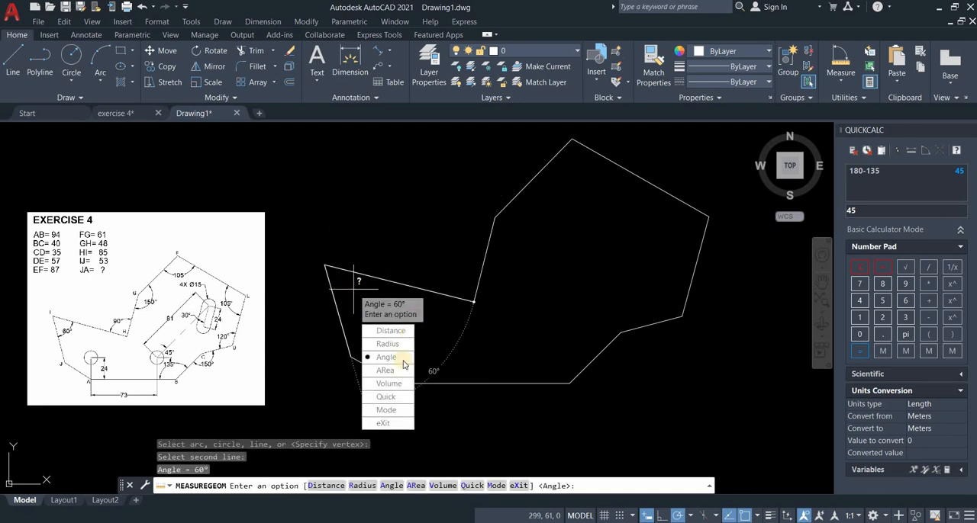
pyautogui.write('A')
pyautogui.press('Return')
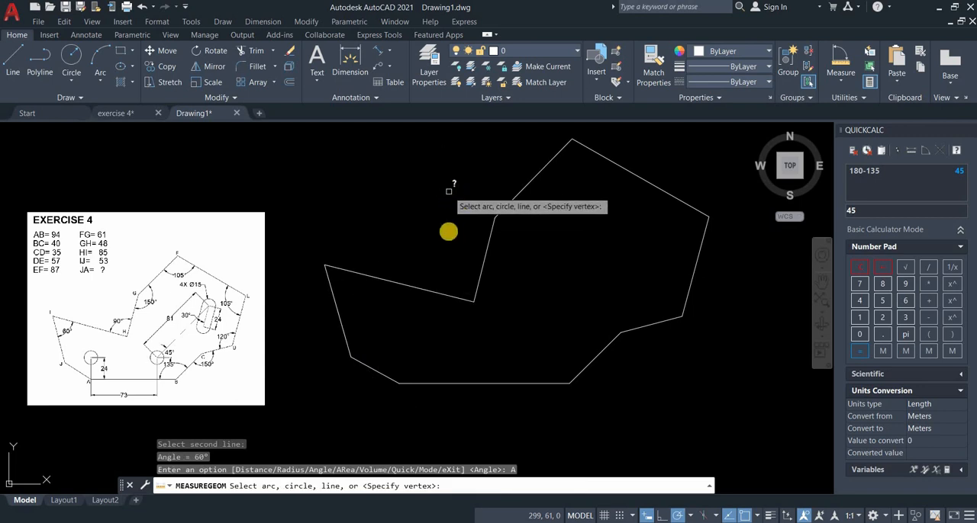
pyautogui.press('Escape')
# Draw a vertical construction line 24 mm long upward from vertex A.
pyautogui.moveTo(442, 191); pyautogui.dragTo(461, 205, button='middle')
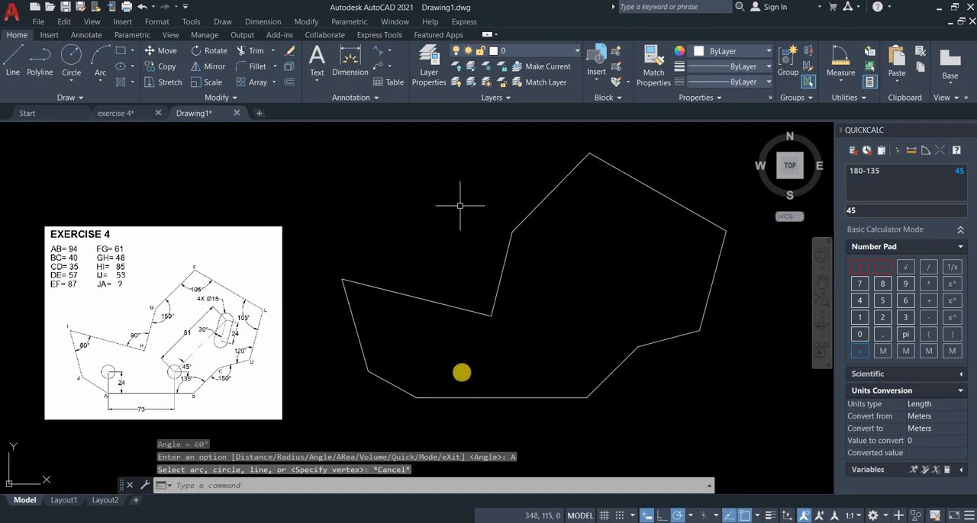
pyautogui.moveTo(473, 399); pyautogui.dragTo(468, 366, button='middle')
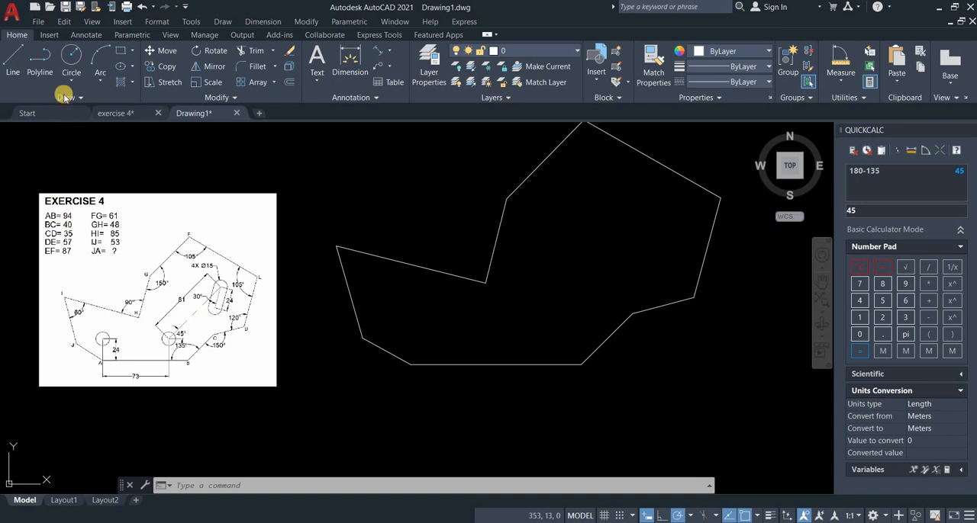
pyautogui.click(14, 61)
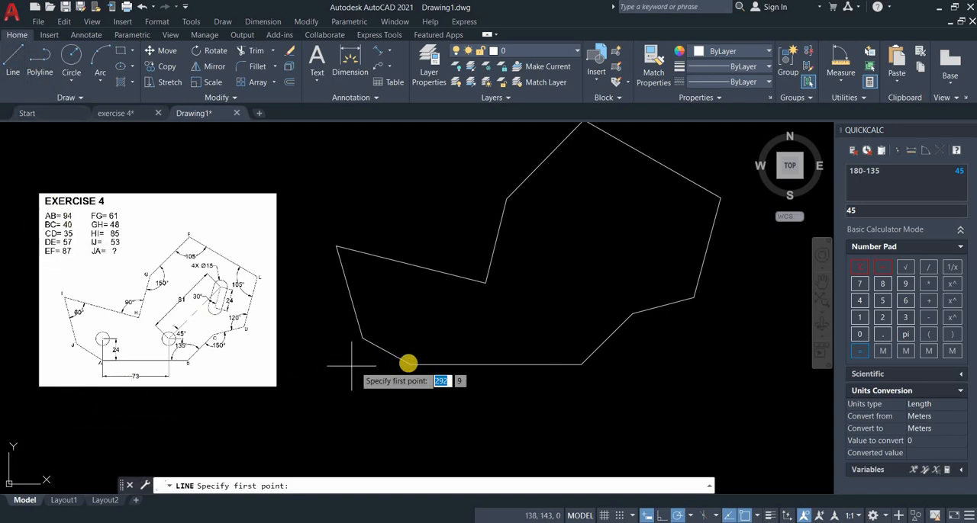
pyautogui.click(411, 364)
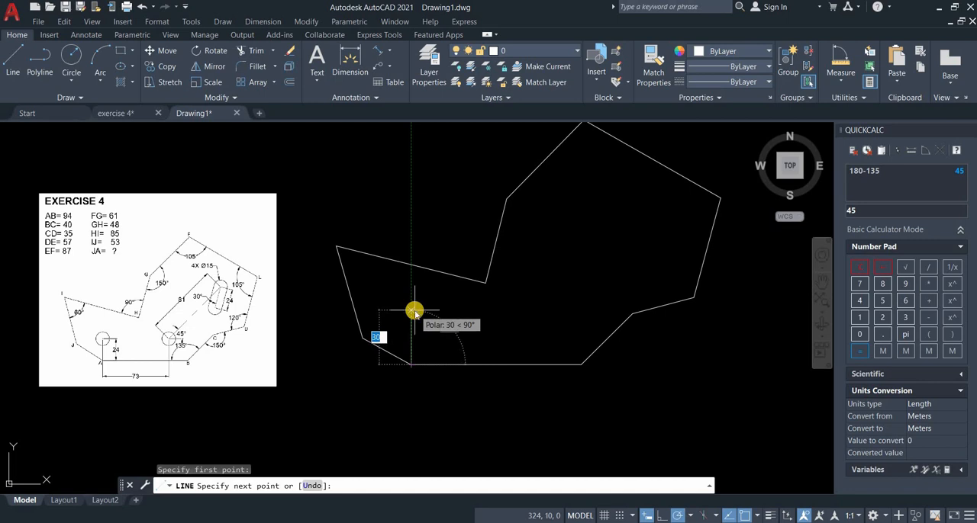
pyautogui.press('Return')
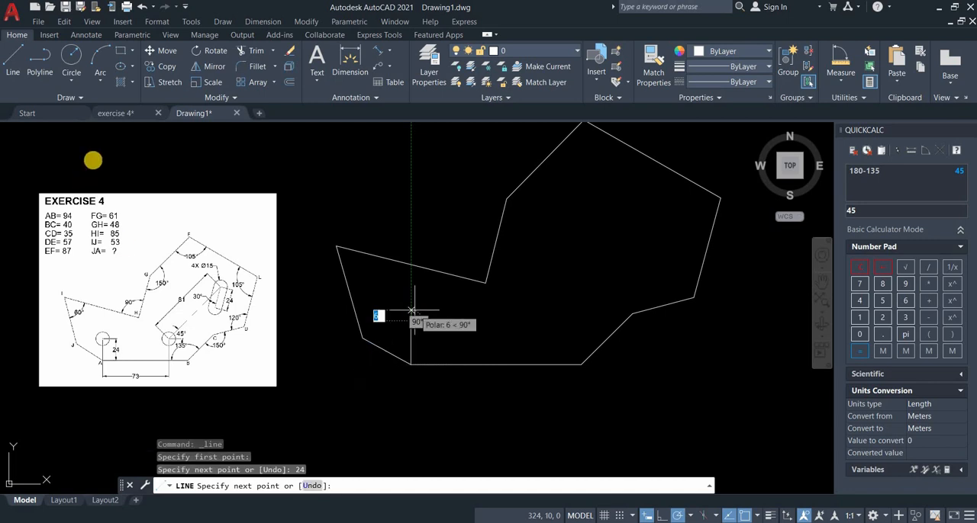
pyautogui.press('Return')
# Draw a circle of 15 mm diameter centred on the upper end of the 24 mm vertical line at A.
pyautogui.write('c')
pyautogui.press('Return')
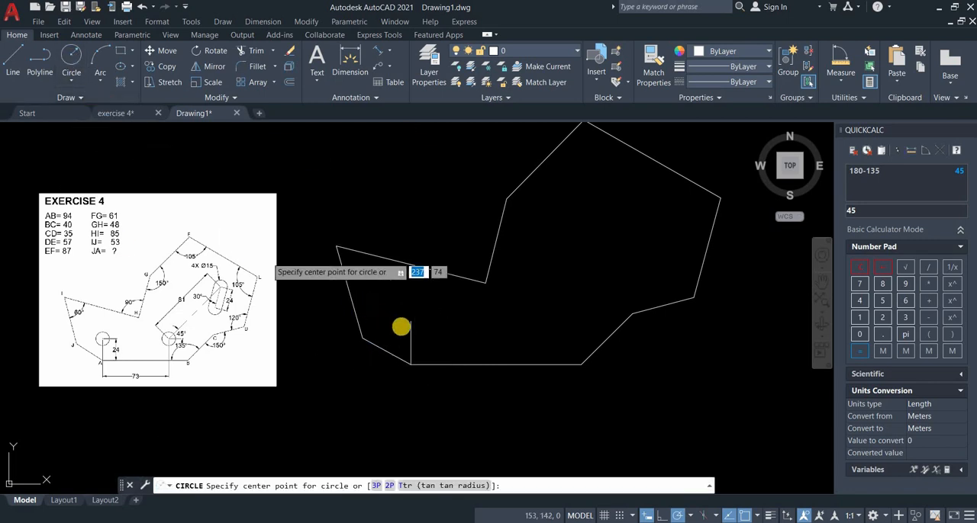
pyautogui.click(411, 321)
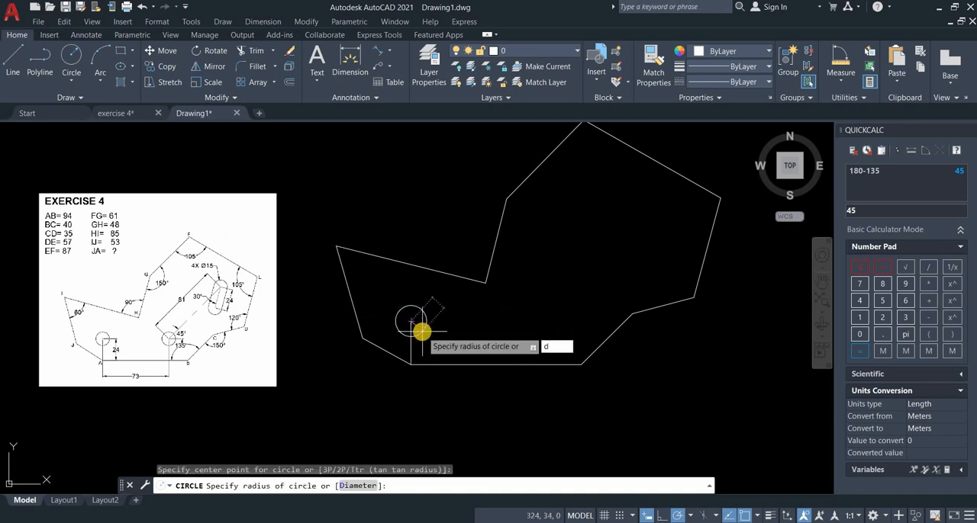
pyautogui.write('d')
pyautogui.press('Return')
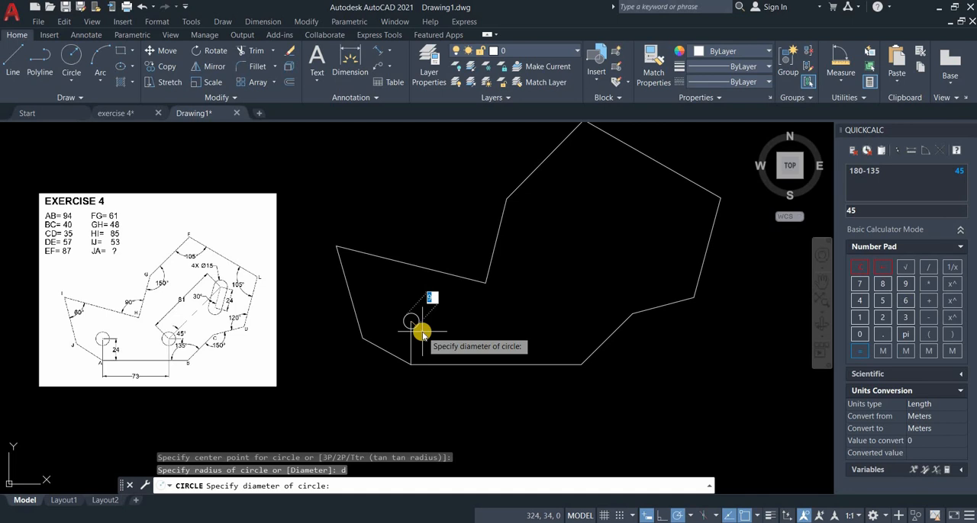
pyautogui.press('Return')
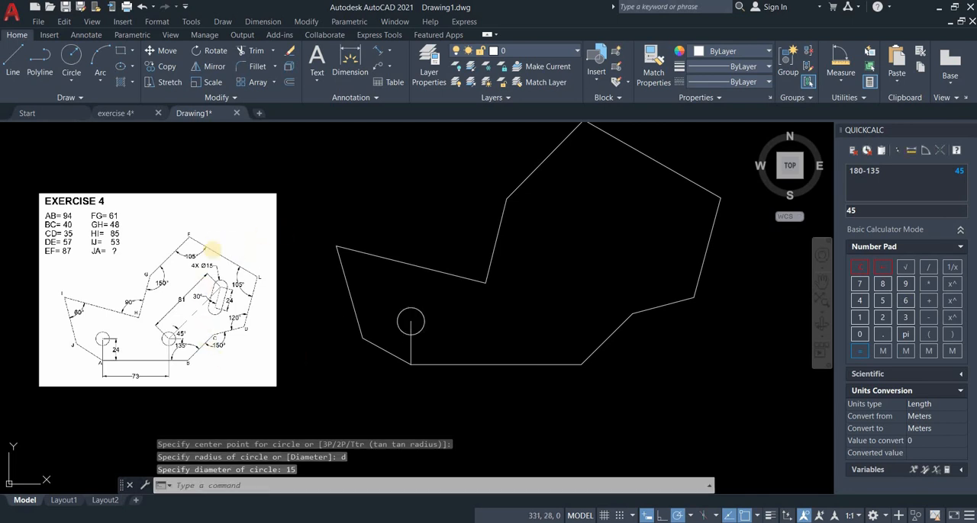
pyautogui.scroll(4, 194, 258)
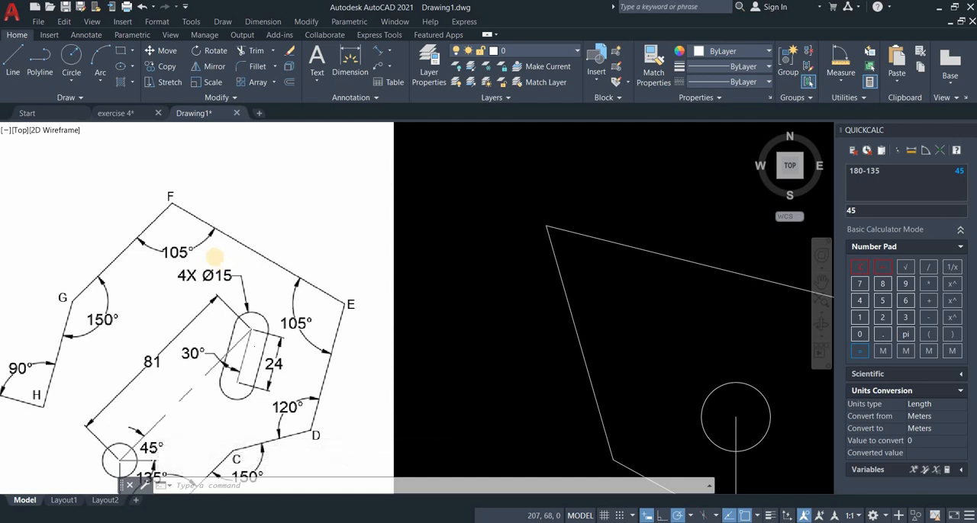
pyautogui.scroll(-2, 214, 258)
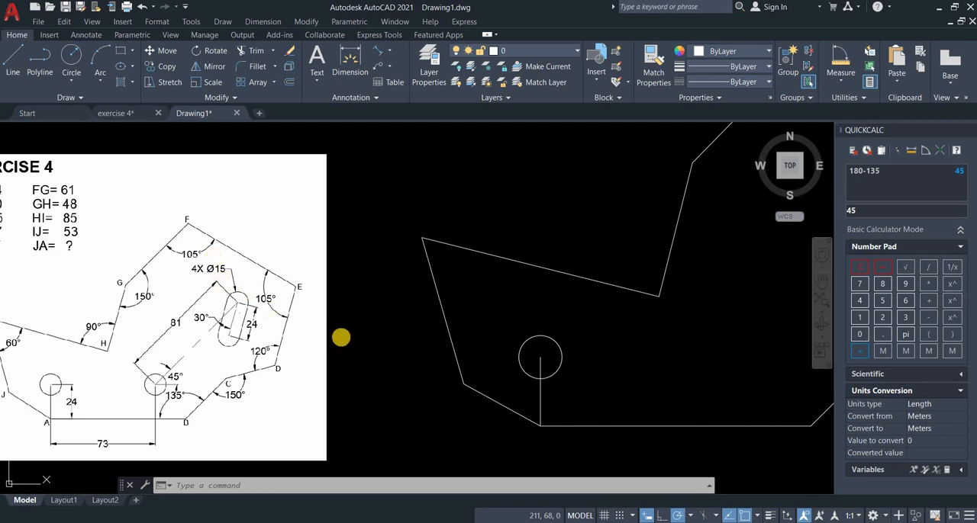
pyautogui.moveTo(360, 325); pyautogui.dragTo(333, 279, button='middle')
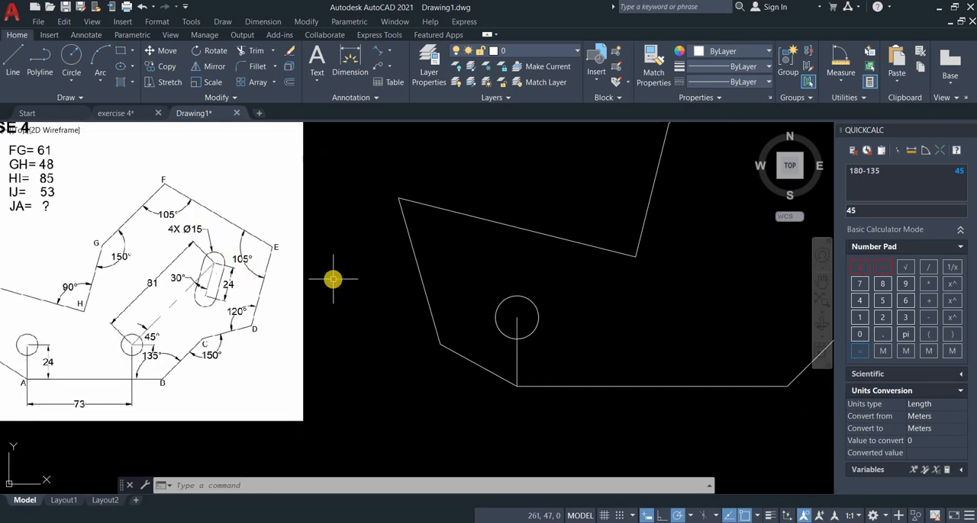
pyautogui.scroll(-2, 333, 279)
pyautogui.scroll(2, 440, 290)
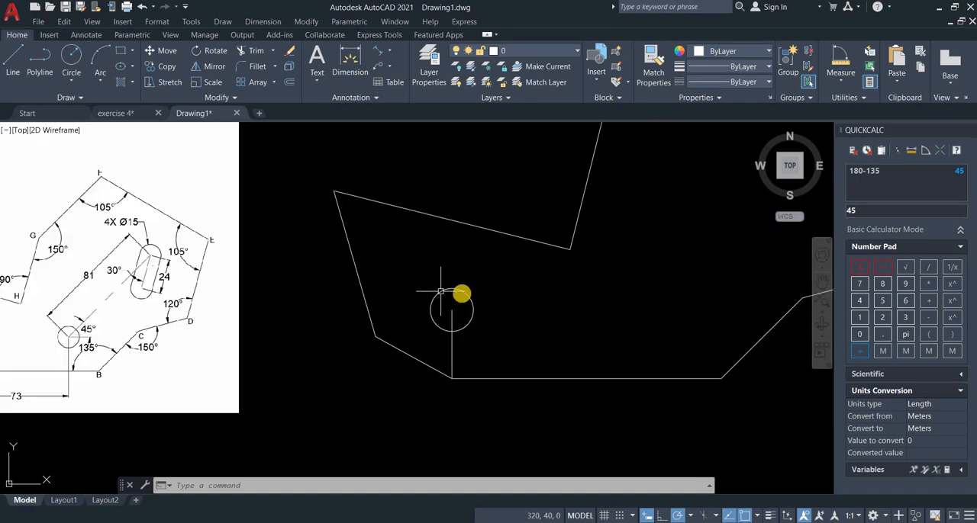
# Copy the 15 mm circle near vertex A horizontally by 73 mm toward B, using its centre as the base point.
pyautogui.click(461, 292)
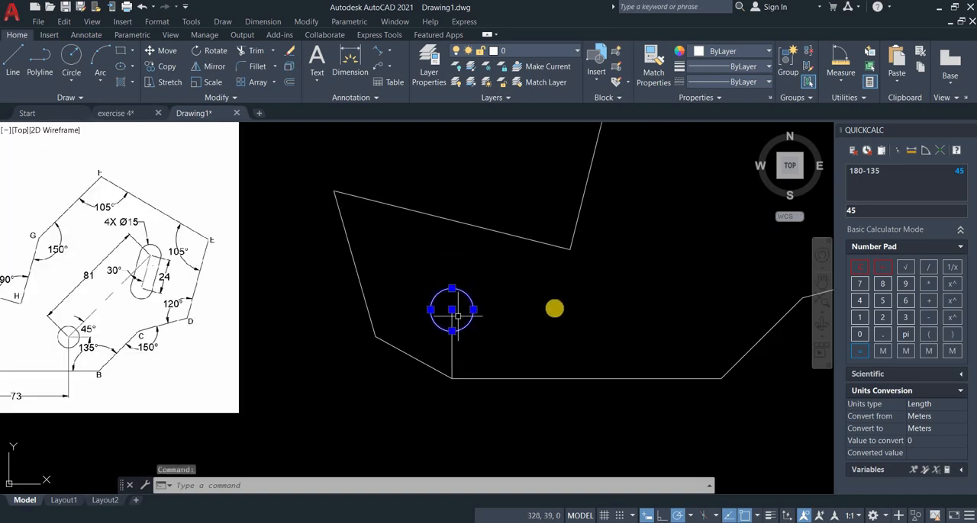
pyautogui.scroll(-2, 556, 305)
pyautogui.scroll(2, 526, 302)
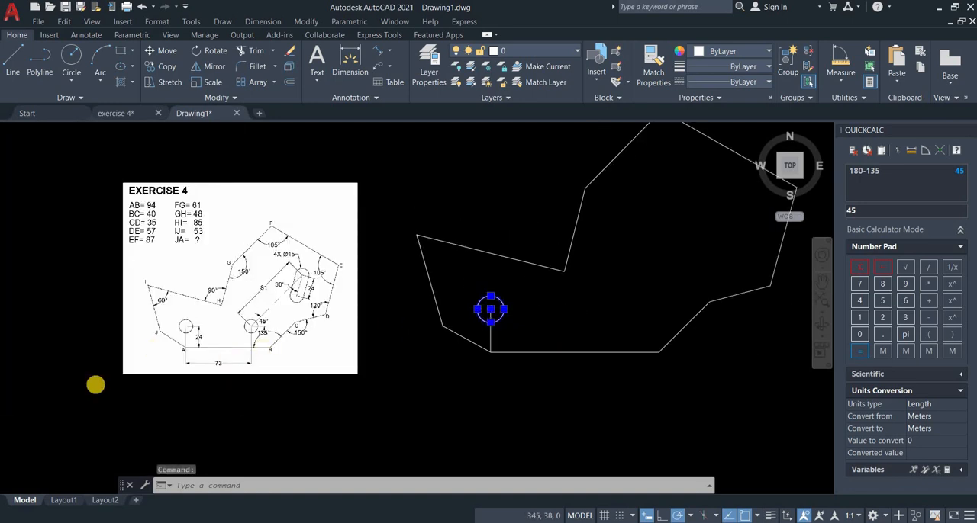
pyautogui.click(156, 67)
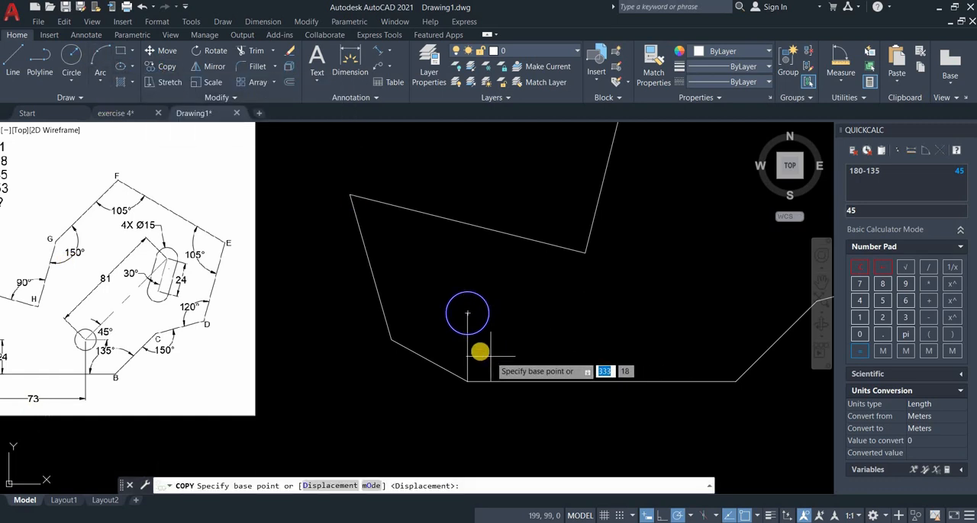
pyautogui.click(468, 314)
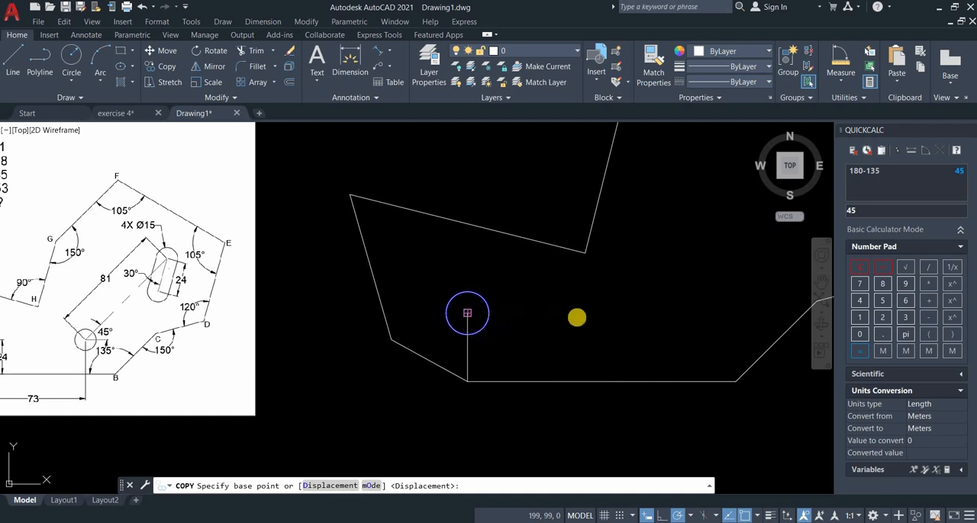
pyautogui.write('73')
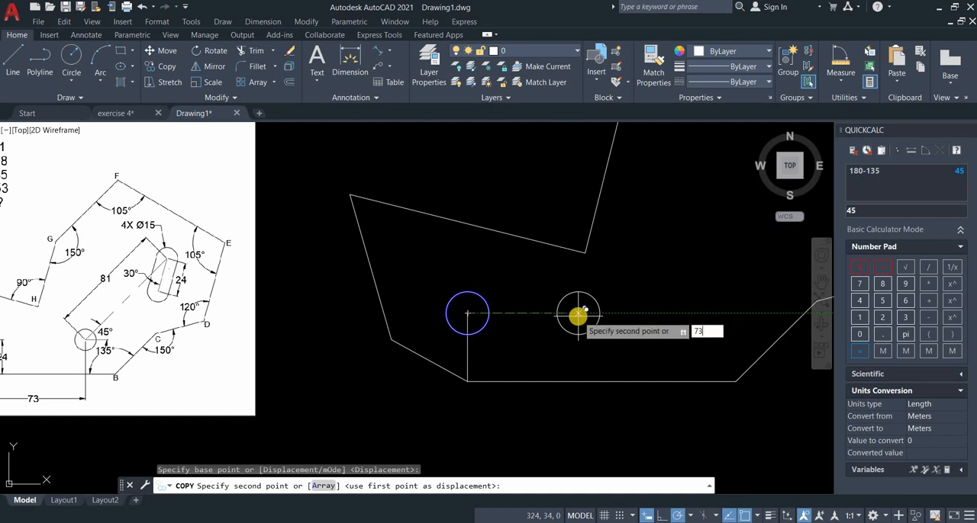
pyautogui.press('Return')
pyautogui.press('Return')
pyautogui.scroll(-2, 495, 351)
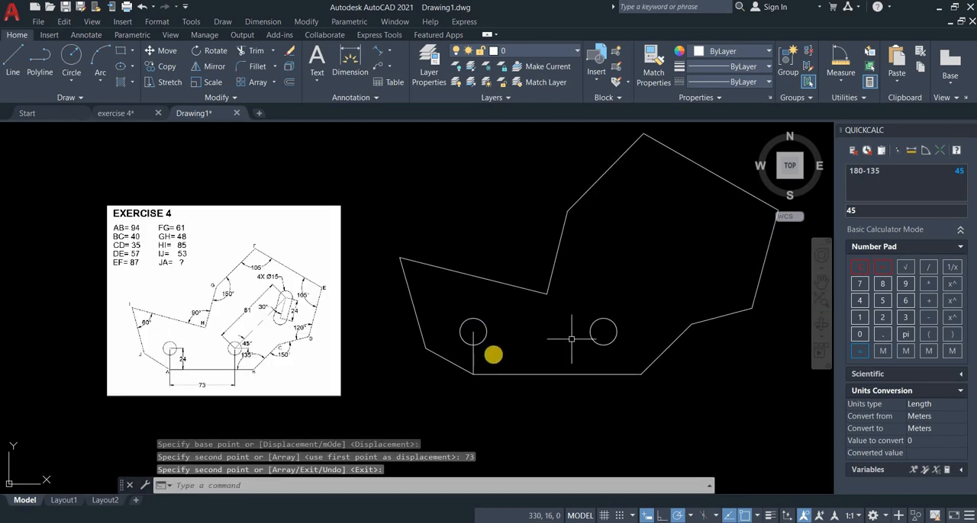
# Draw an 81 mm line at 45° up and to the right from the centre of the copied circle.
pyautogui.scroll(2, 175, 381)
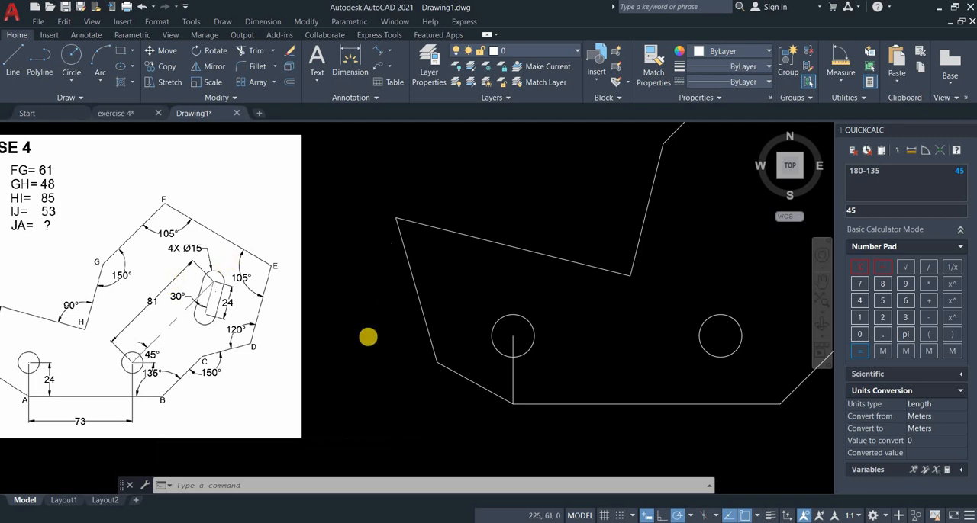
pyautogui.scroll(-2, 220, 258)
pyautogui.moveTo(427, 320); pyautogui.dragTo(368, 337, button='middle')
pyautogui.click(22, 54)
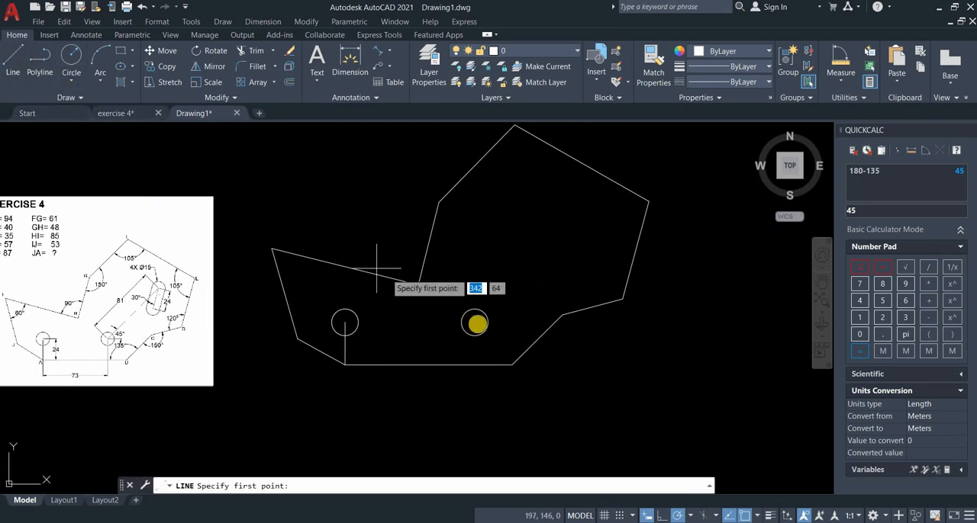
pyautogui.click(474, 322)
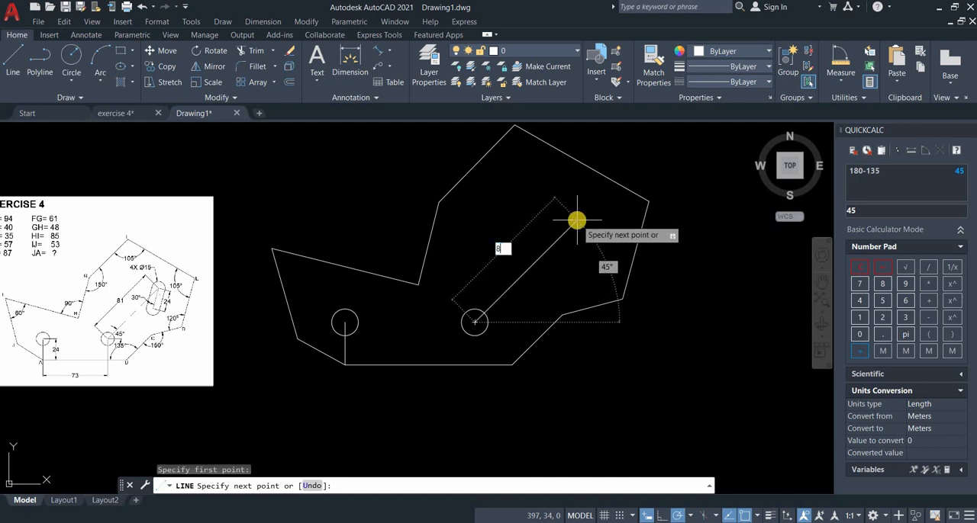
pyautogui.press('Return')
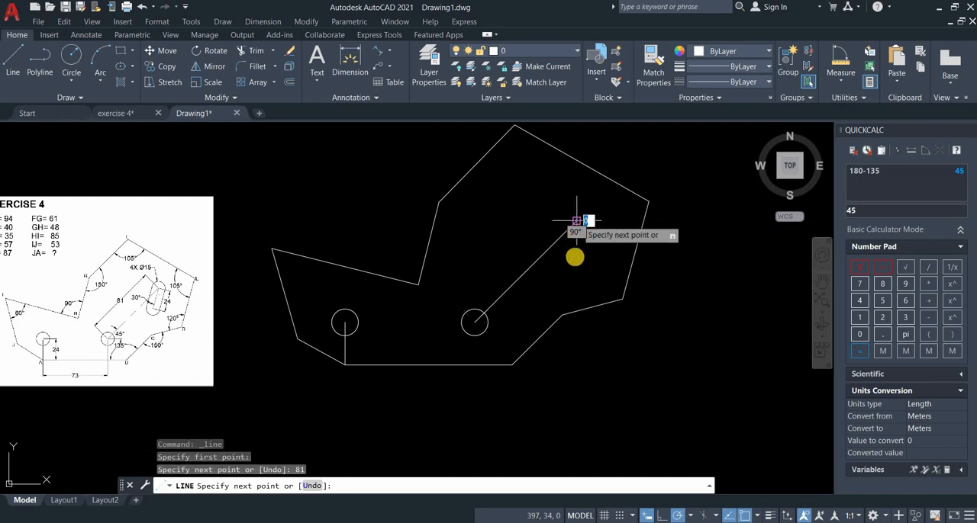
pyautogui.press('Return')
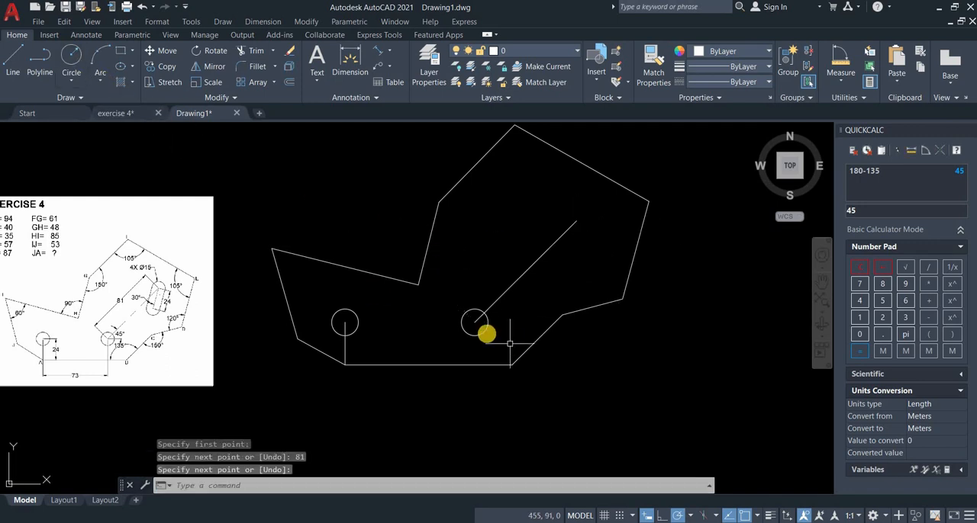
# Copy the circle at the lower end of the 81 mm line to the line's upper end, centre to endpoint.
pyautogui.click(486, 334)
pyautogui.click(161, 66)
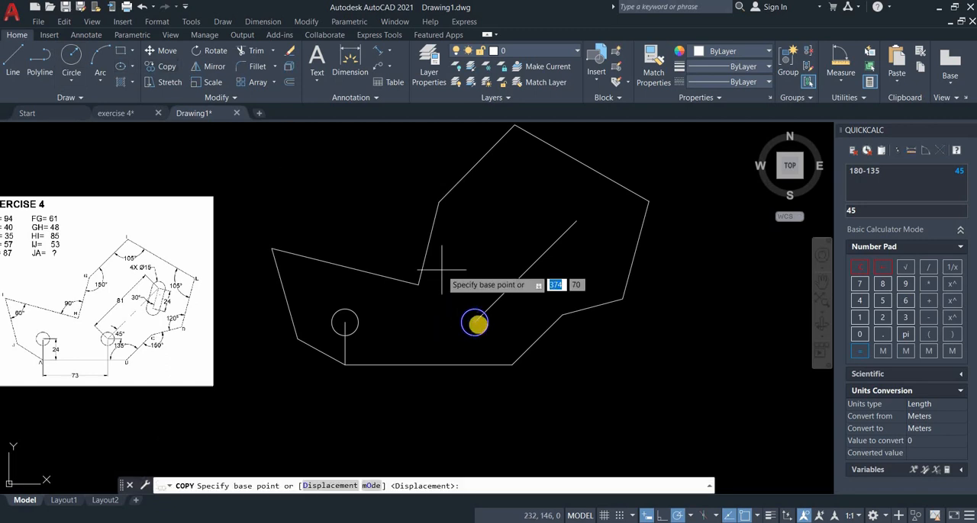
pyautogui.click(475, 323)
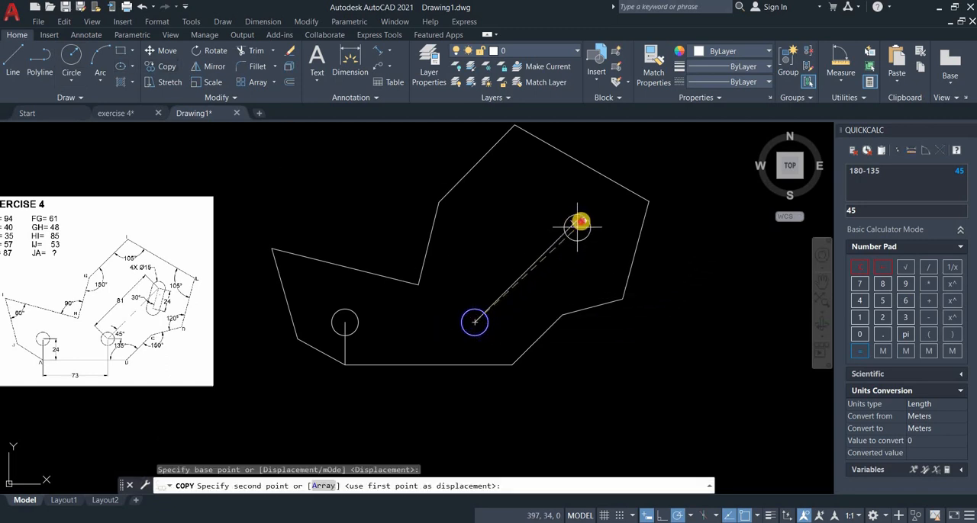
pyautogui.click(578, 222)
pyautogui.press('Return')
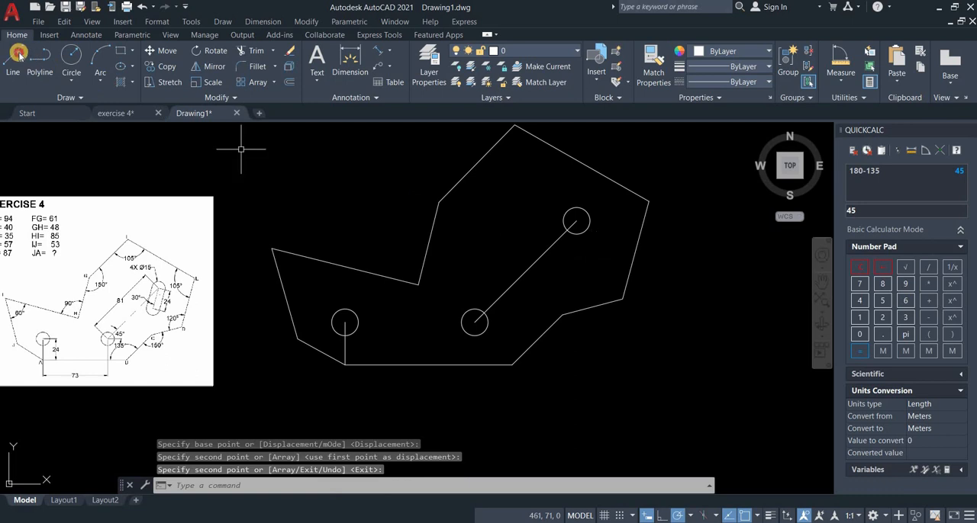
pyautogui.click(19, 54)
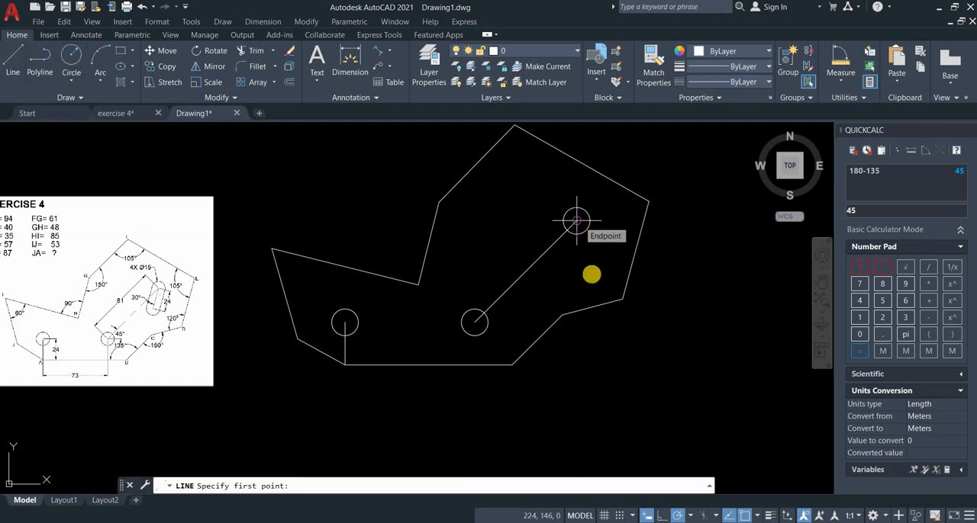
pyautogui.click(577, 222)
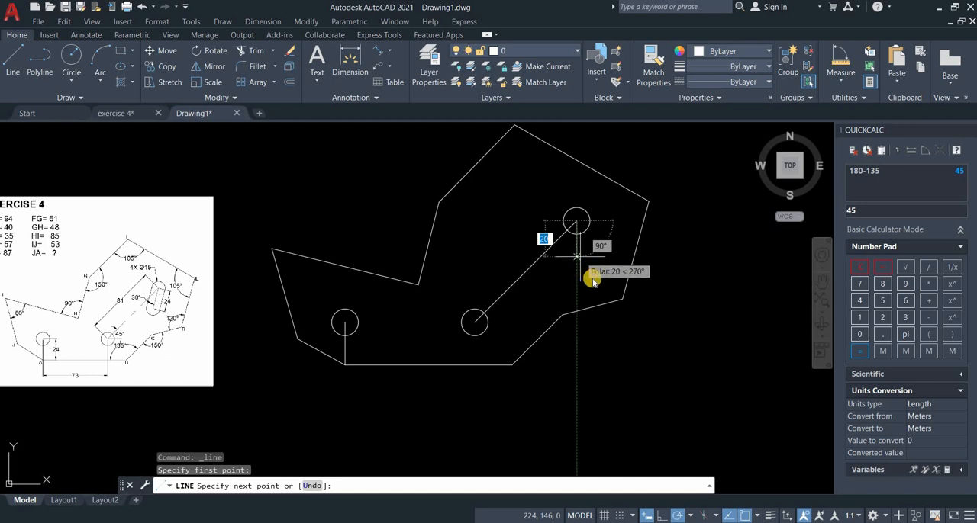
pyautogui.rightClick(593, 281)
pyautogui.click(607, 276)
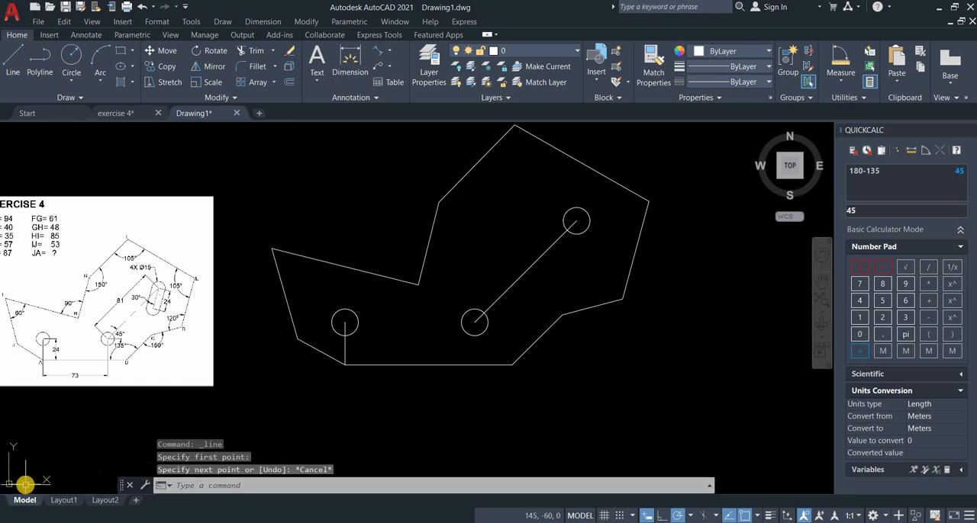
# Set a 3-point UCS with its origin at the 81 mm line's upper end and its X-axis pointing down along that line.
pyautogui.rightClick(41, 444)
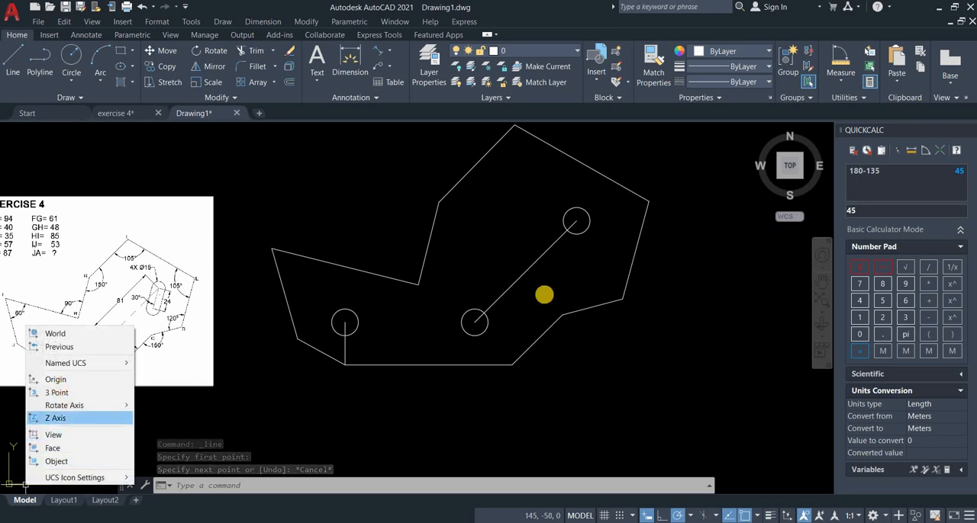
pyautogui.click(58, 393)
pyautogui.click(552, 241)
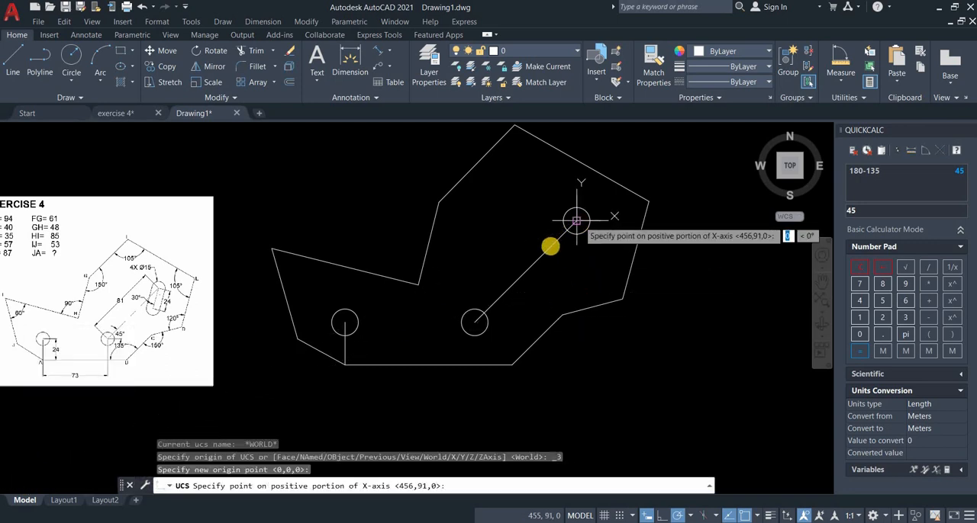
pyautogui.click(548, 247)
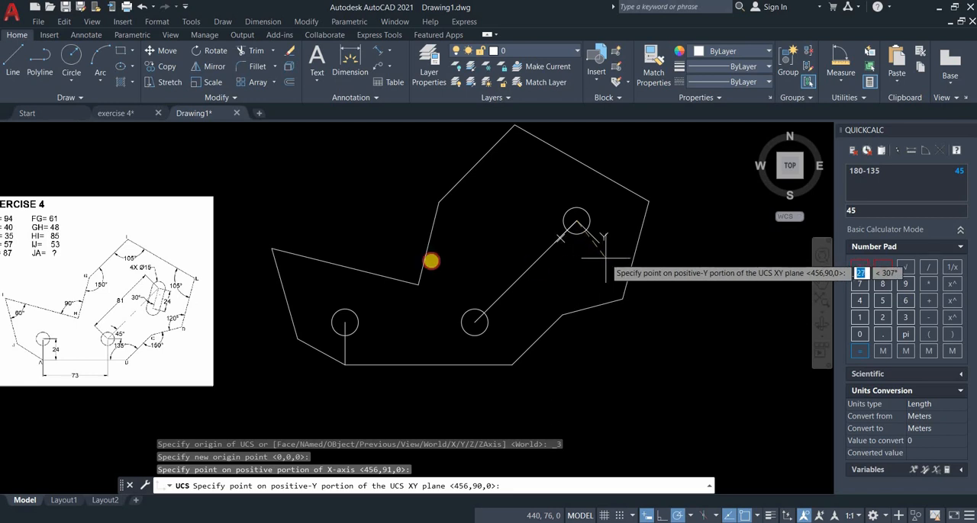
pyautogui.click(602, 263)
# Draw a 24 mm line downward from the upper circle's centre, at about 37° to the 81 mm line.
pyautogui.click(14, 74)
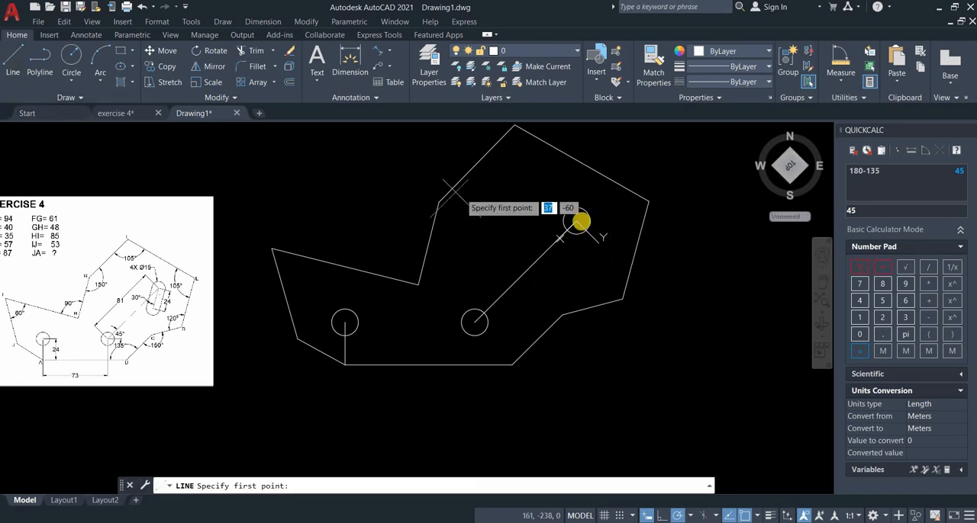
pyautogui.click(577, 221)
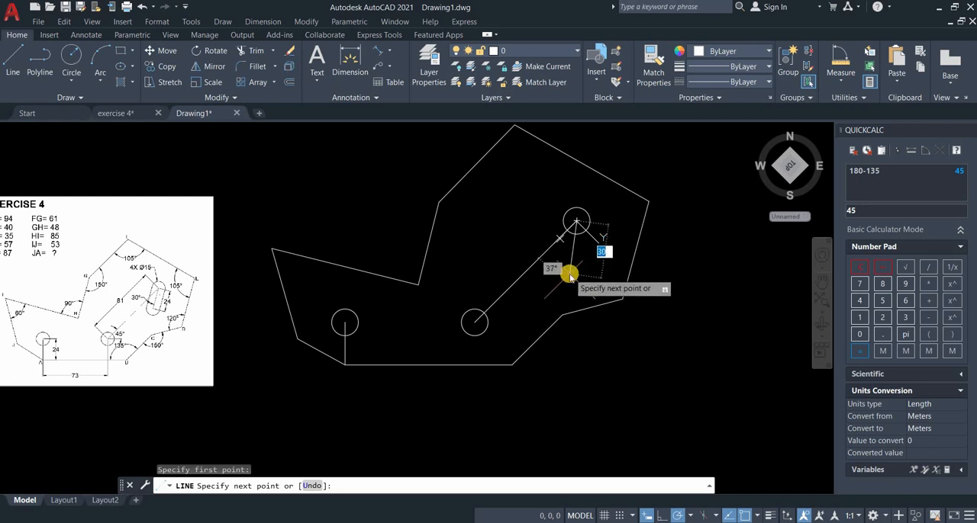
pyautogui.write('24')
pyautogui.press('Return')
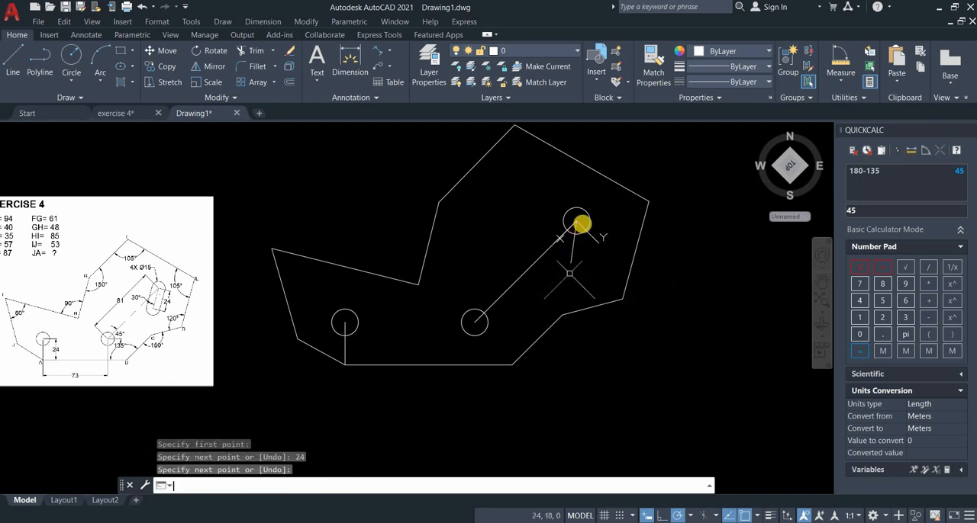
pyautogui.press('Return')
# Copy the upper circle from its centre to the lower end of the 24 mm slot line.
pyautogui.scroll(2, 584, 218)
pyautogui.click(591, 218)
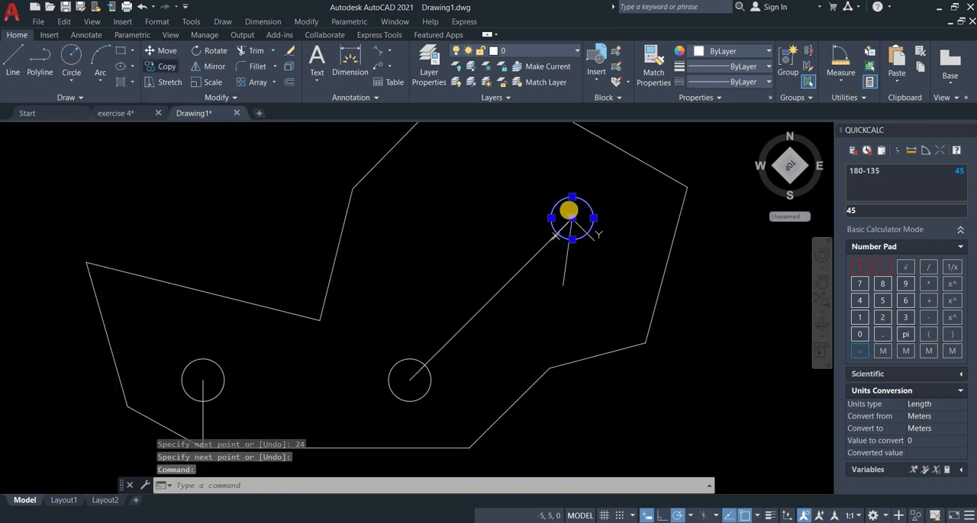
pyautogui.click(168, 69)
pyautogui.click(565, 241)
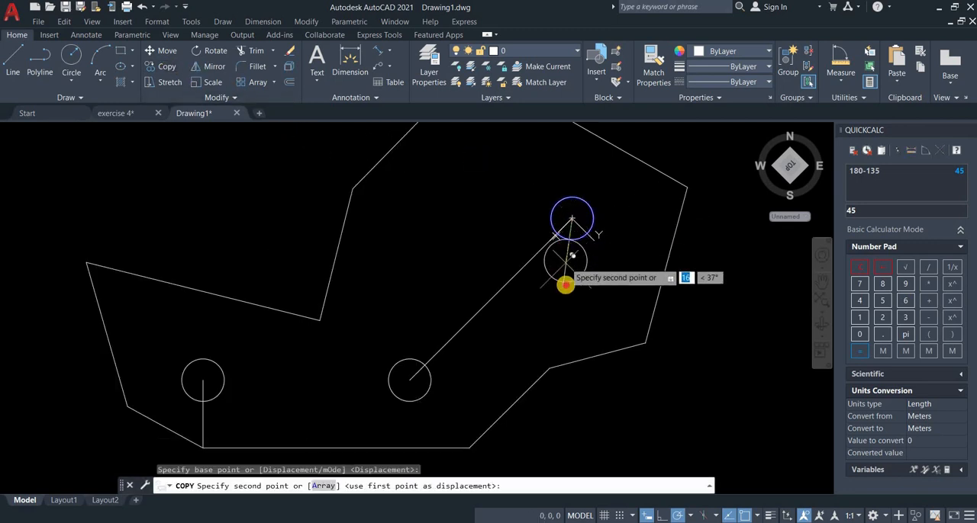
pyautogui.click(564, 284)
pyautogui.press('Return')
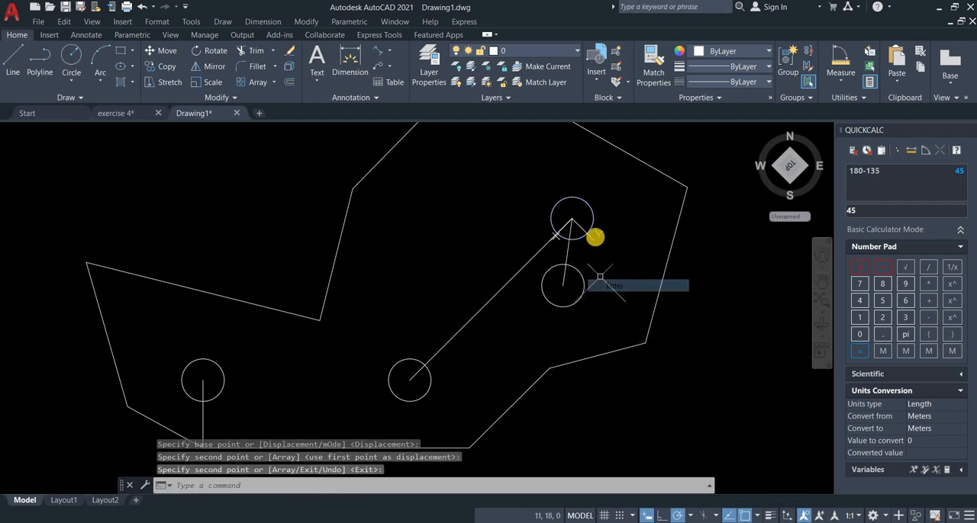
# Restore the World UCS and erase the vertical 24 mm construction line at vertex A.
pyautogui.rightClick(595, 241)
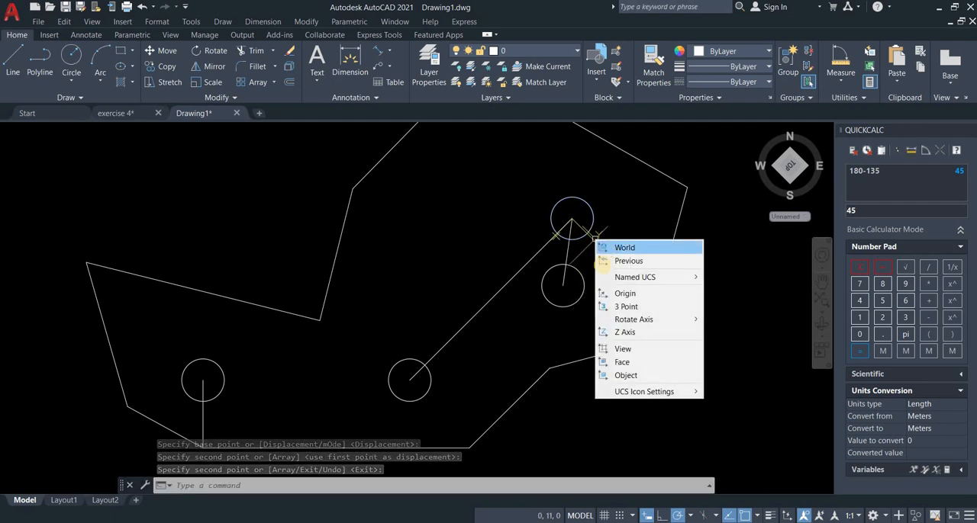
pyautogui.click(607, 249)
pyautogui.moveTo(591, 330); pyautogui.dragTo(623, 291, button='middle')
pyautogui.click(223, 390)
pyautogui.click(276, 396)
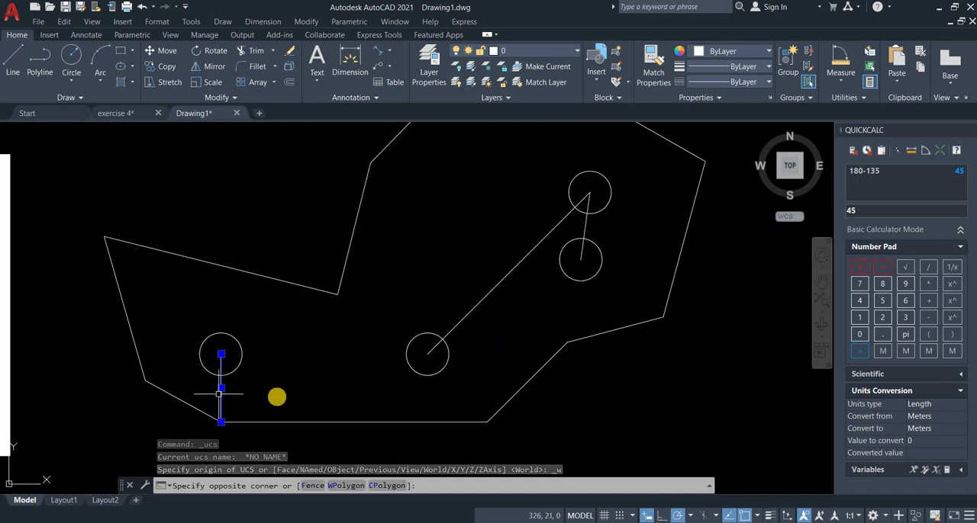
pyautogui.press('Delete')
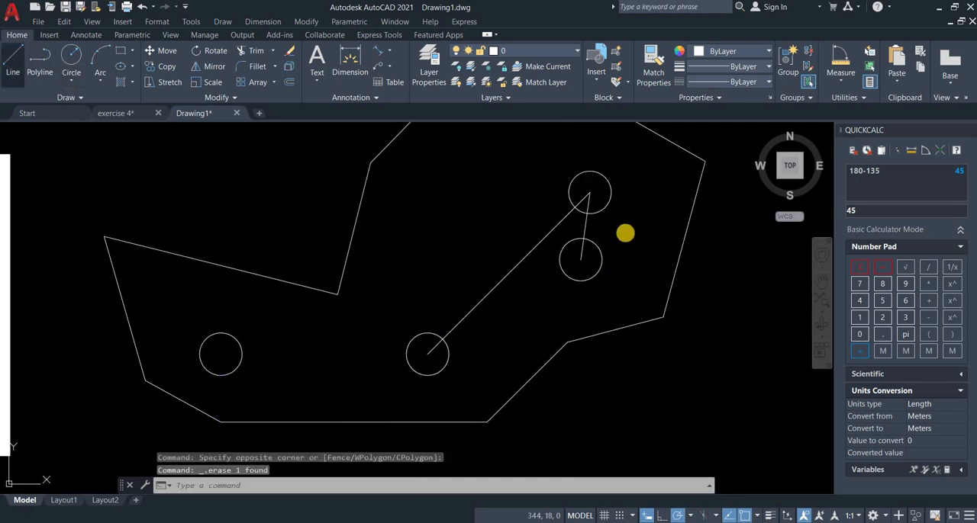
# Draw the slot's two side lines, joining the right sides and the left sides of its end circles.
pyautogui.click(14, 60)
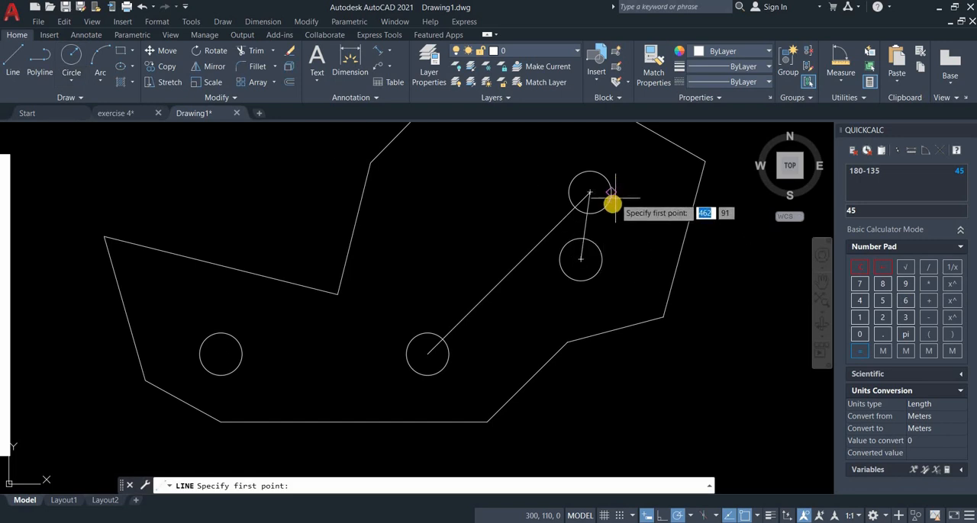
pyautogui.click(602, 233)
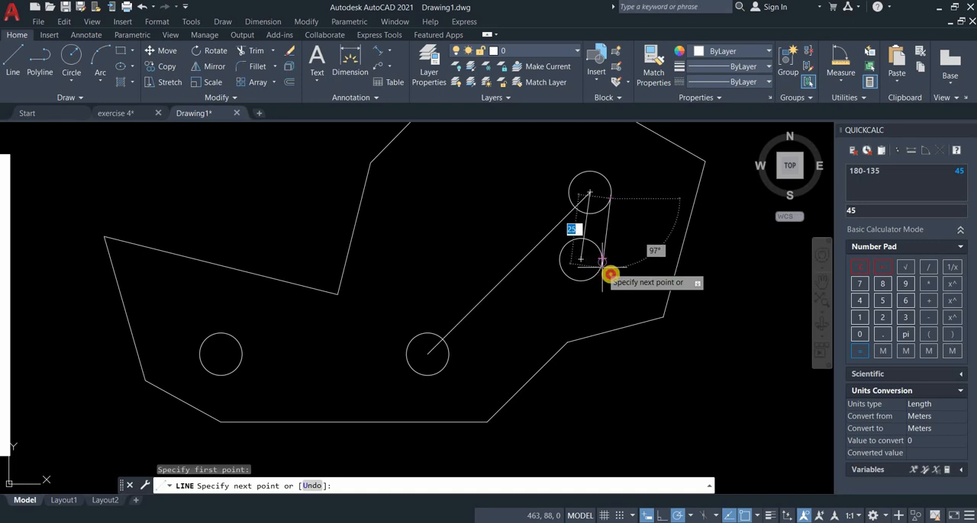
pyautogui.click(603, 262)
pyautogui.press('Return')
pyautogui.press('Return')
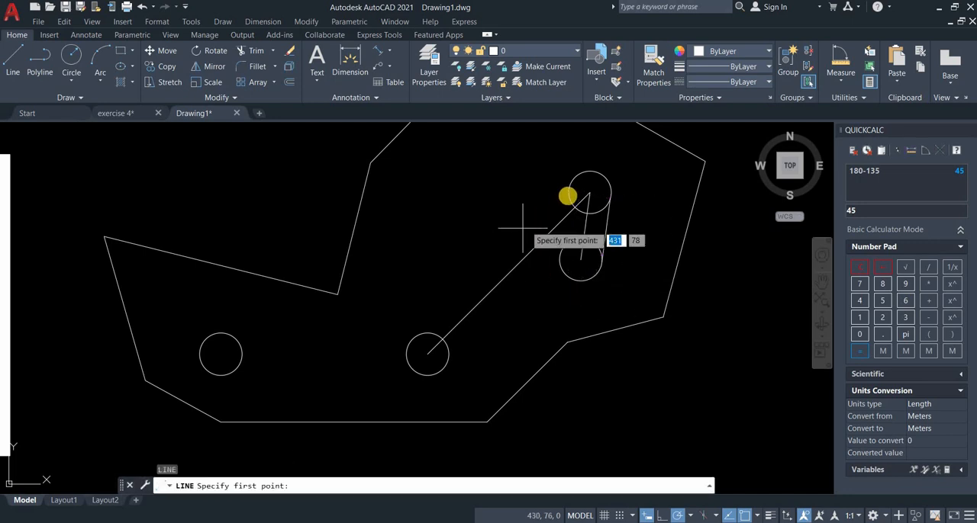
pyautogui.click(569, 192)
pyautogui.click(554, 263)
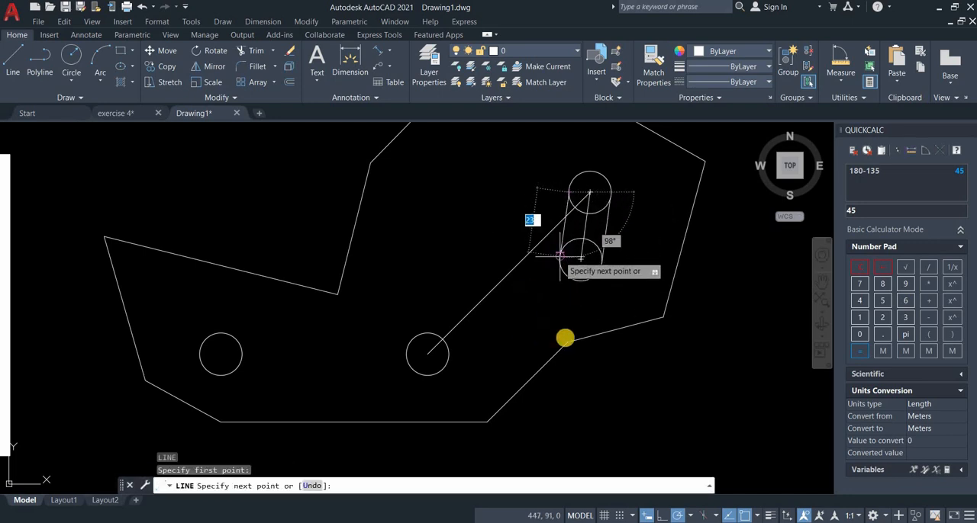
pyautogui.press('Return')
# Trim the inner arcs of the two end circles to leave a clean slot outline.
pyautogui.click(274, 68)
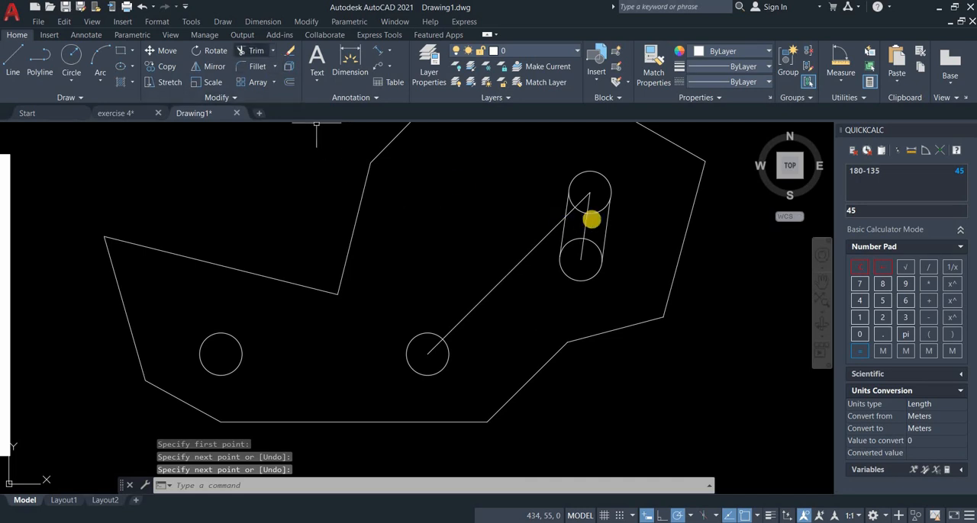
pyautogui.click(598, 213)
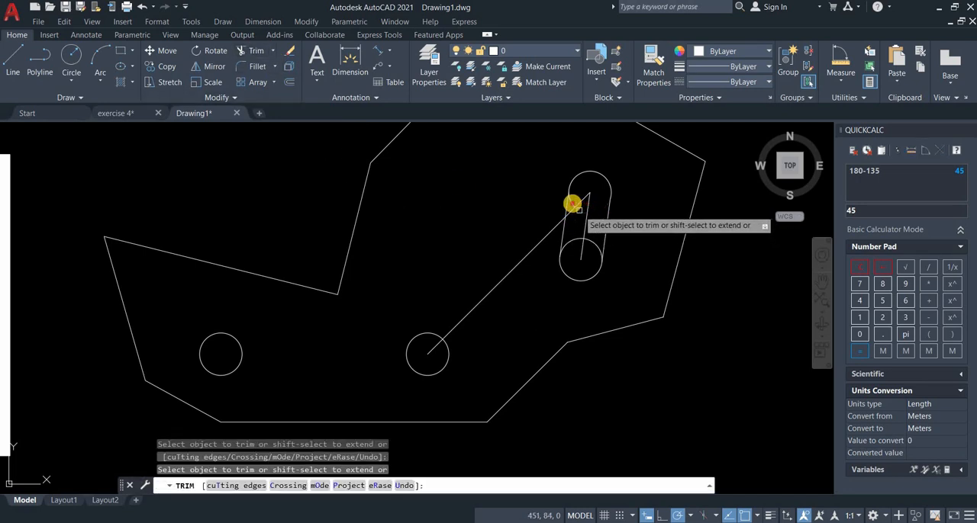
pyautogui.click(573, 205)
pyautogui.click(571, 240)
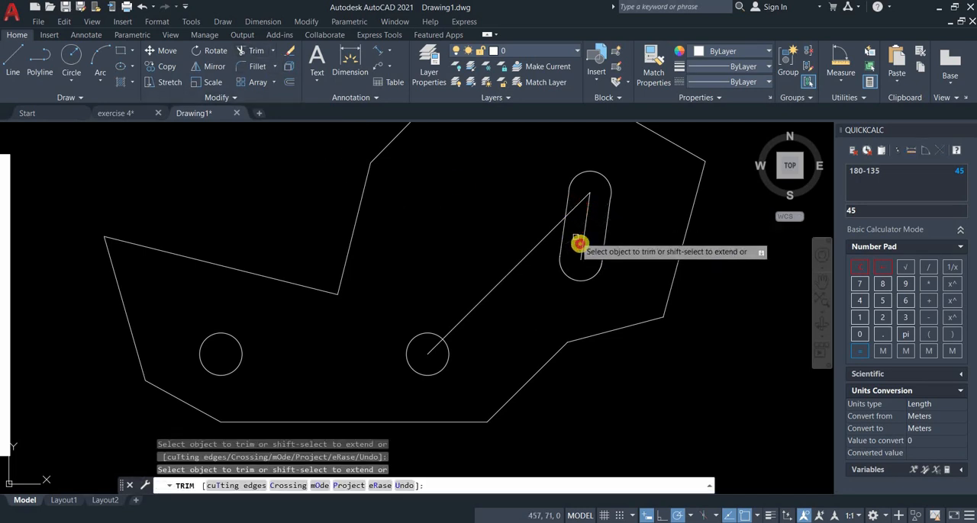
pyautogui.rightClick(574, 242)
pyautogui.click(593, 248)
pyautogui.scroll(-2, 622, 259)
pyautogui.scroll(-2, 622, 260)
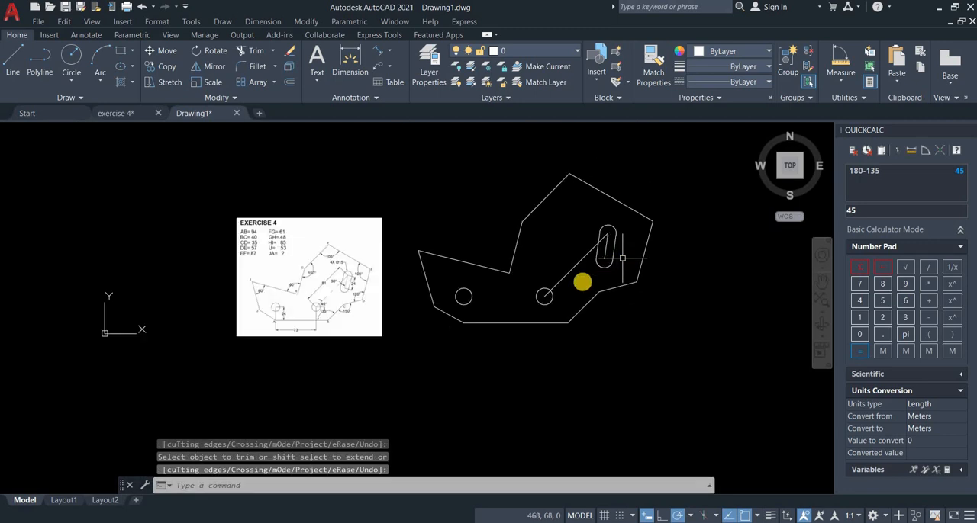
# Add an aligned dimension to the long sloping edge HI of the profile.
pyautogui.scroll(1, 581, 284)
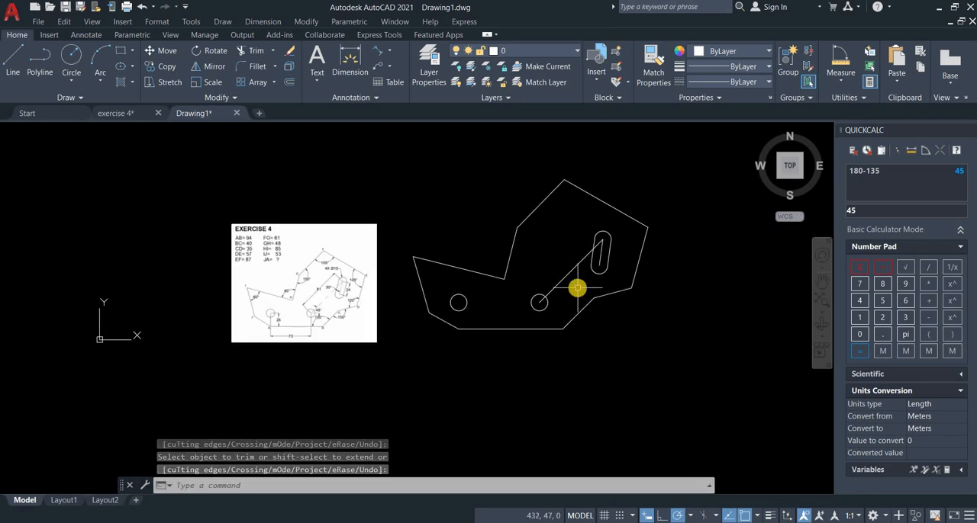
pyautogui.scroll(1, 577, 288)
pyautogui.moveTo(578, 288); pyautogui.dragTo(596, 311, button='middle')
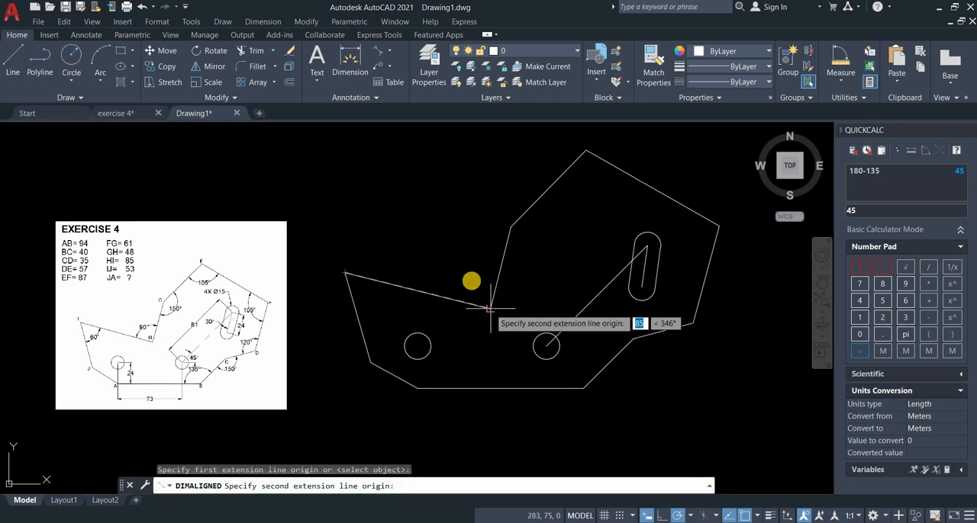
pyautogui.click(489, 307)
pyautogui.click(465, 280)
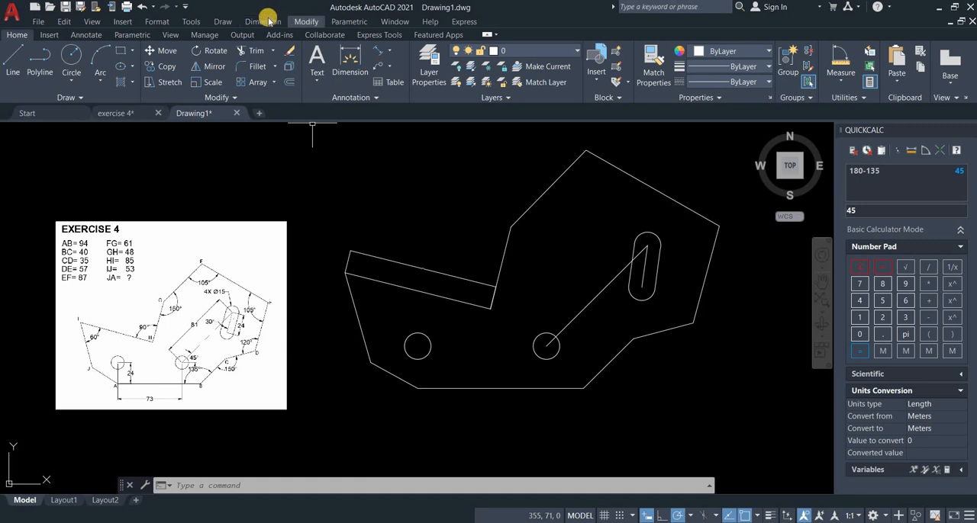
# Open the Dimension Style Manager.
pyautogui.click(186, 7)
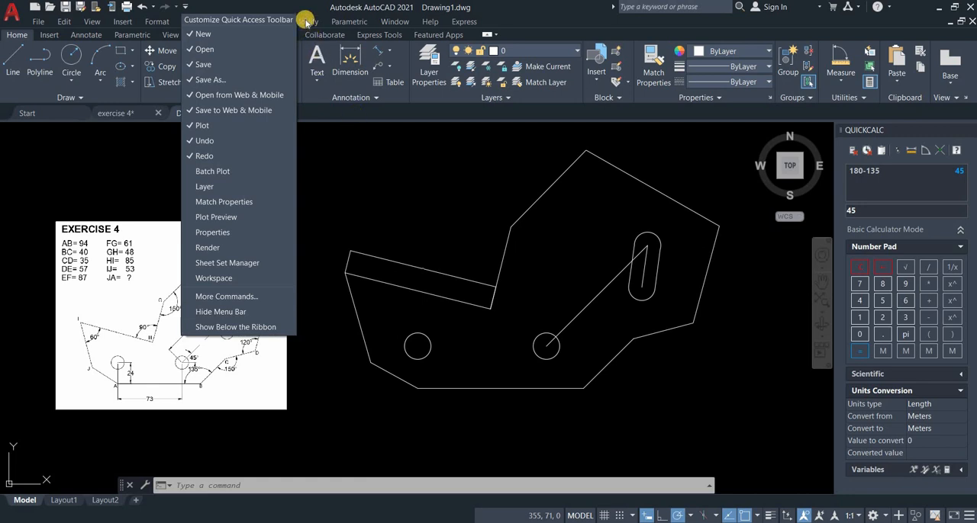
pyautogui.click(254, 22)
pyautogui.click(261, 21)
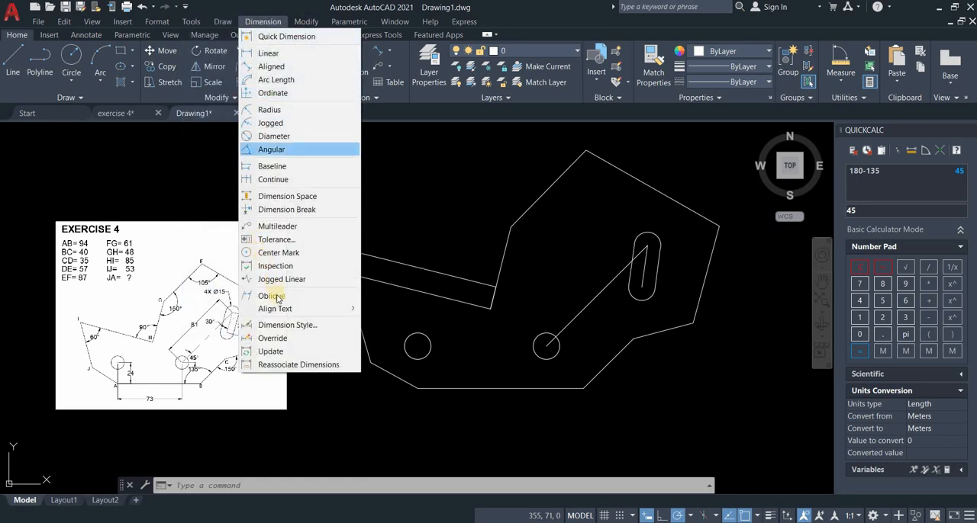
pyautogui.click(341, 325)
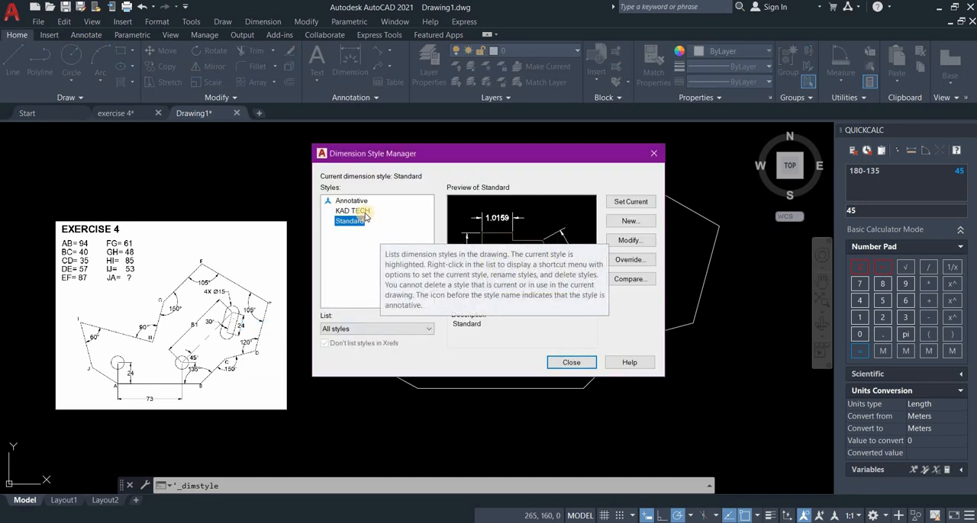
pyautogui.click(353, 211)
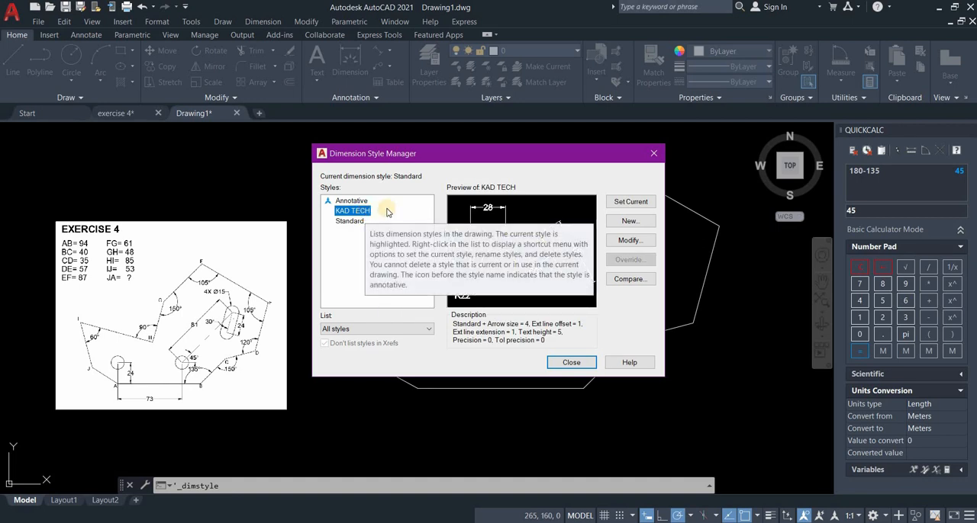
pyautogui.click(628, 222)
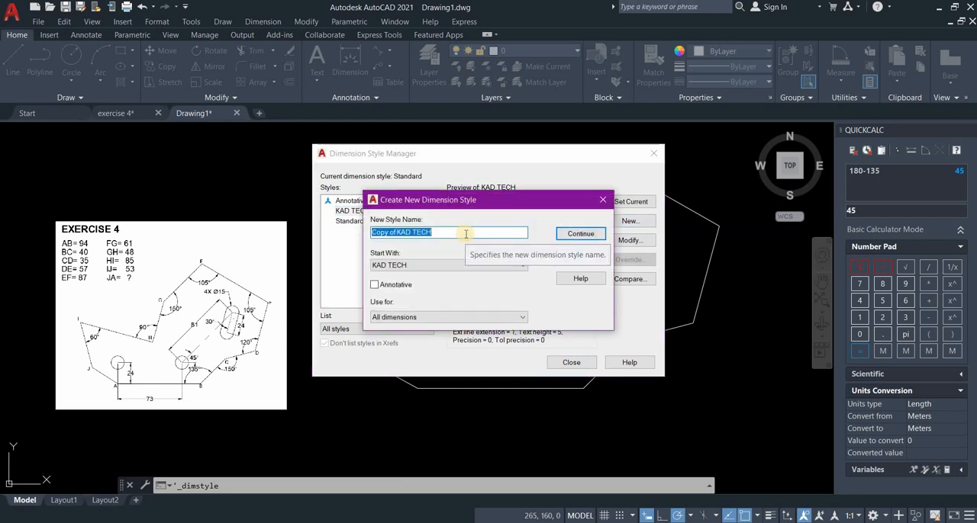
pyautogui.click(580, 235)
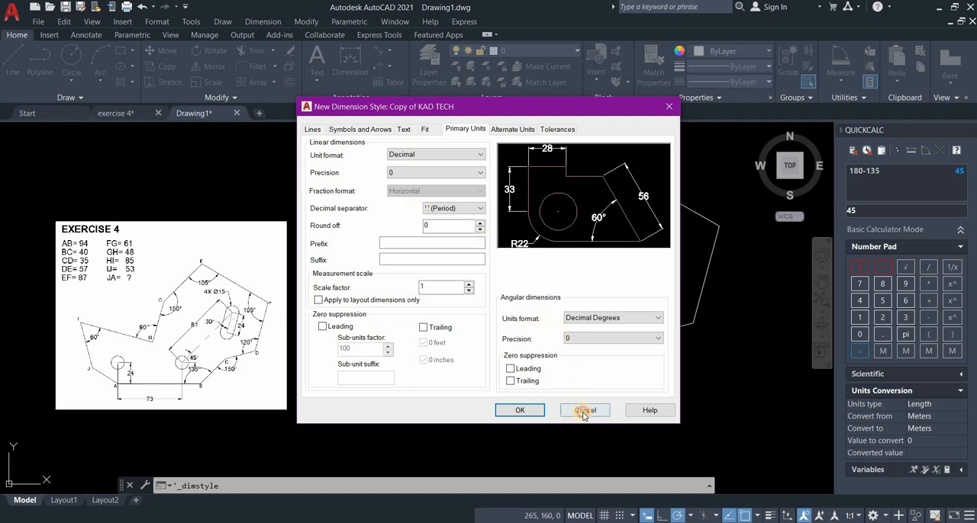
# Modify the KAD TECH dimension style so extension lines extend 1.5 beyond dimension lines and are offset 1.5 from the origin.
pyautogui.click(357, 215)
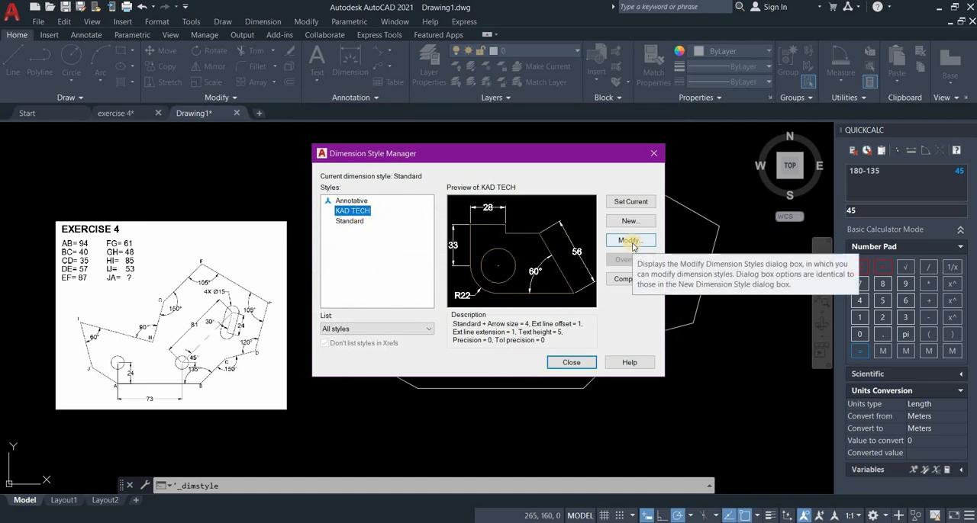
pyautogui.click(631, 241)
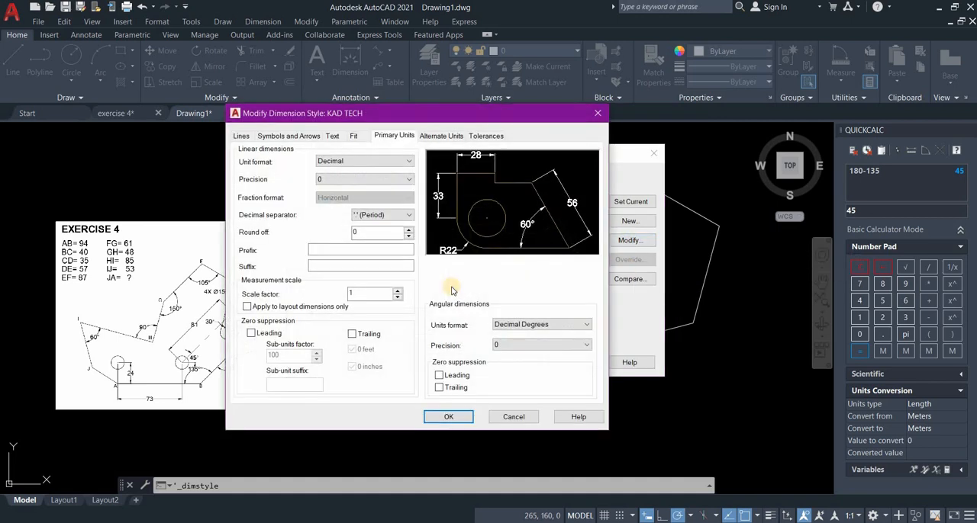
pyautogui.click(241, 135)
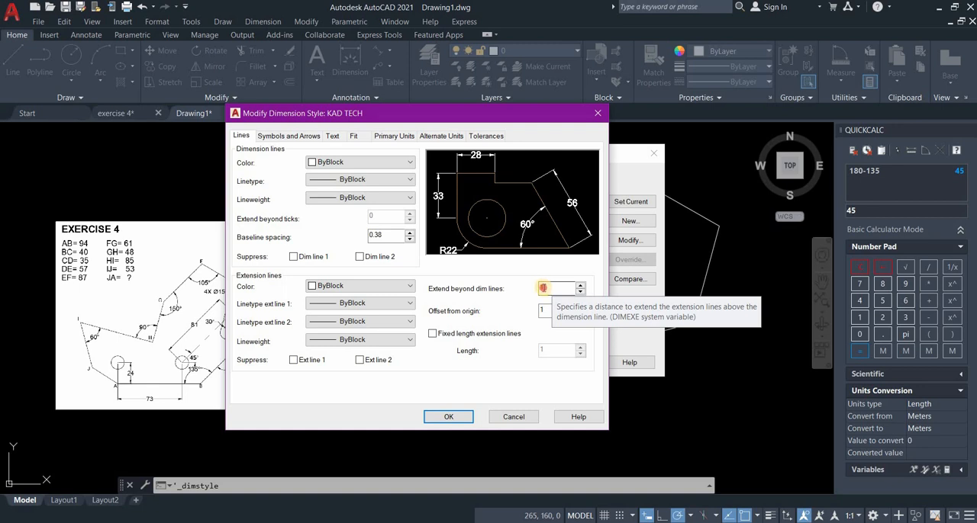
pyautogui.moveTo(540, 288); pyautogui.dragTo(608, 307)
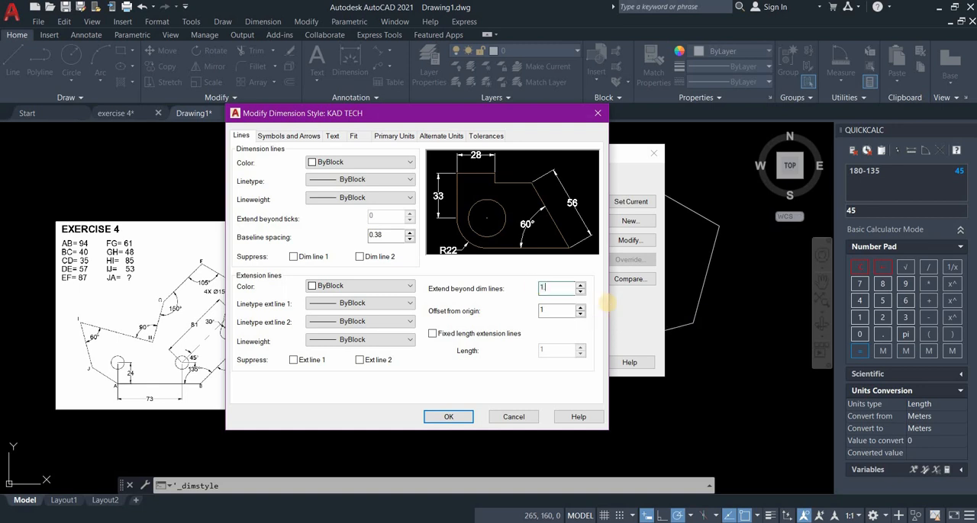
pyautogui.write('.5')
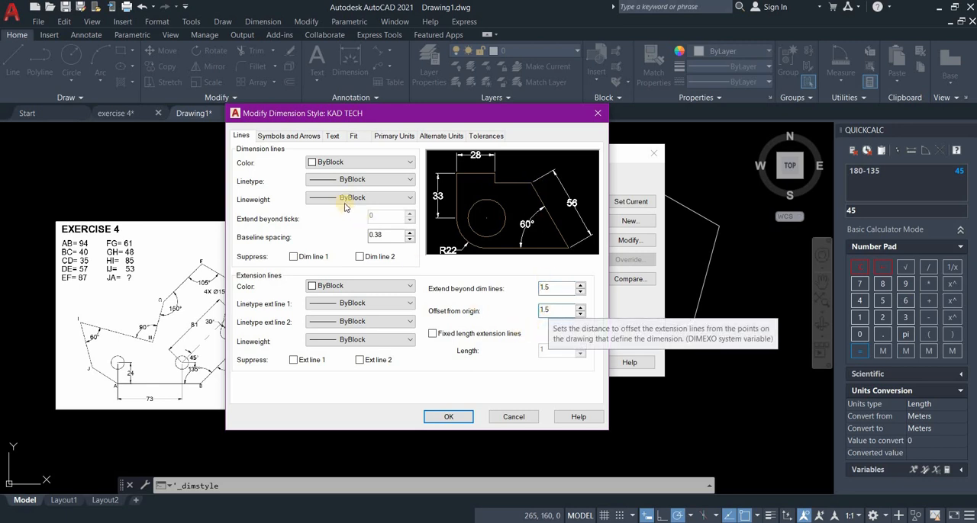
# Use closed filled arrowheads of size 4 and enlarge the center marks in the KAD TECH style.
pyautogui.click(292, 138)
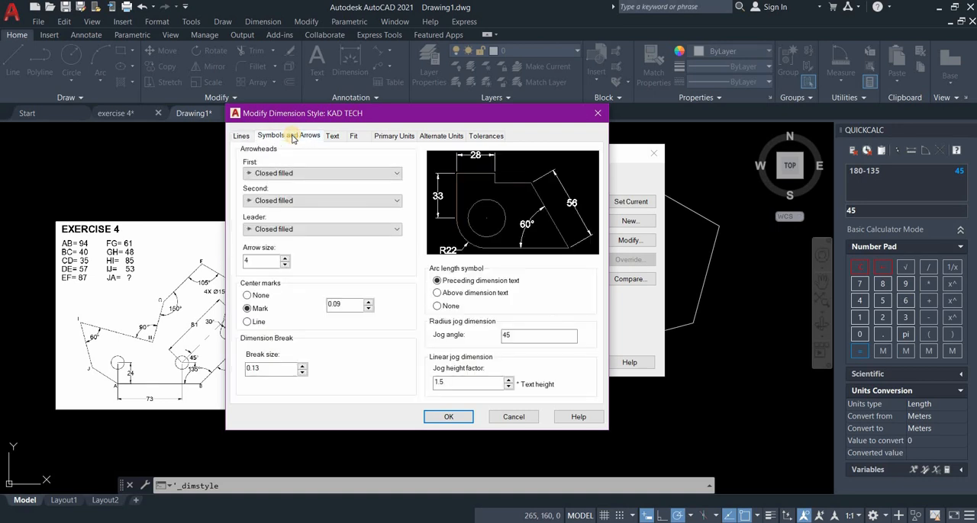
pyautogui.click(306, 174)
pyautogui.click(305, 174)
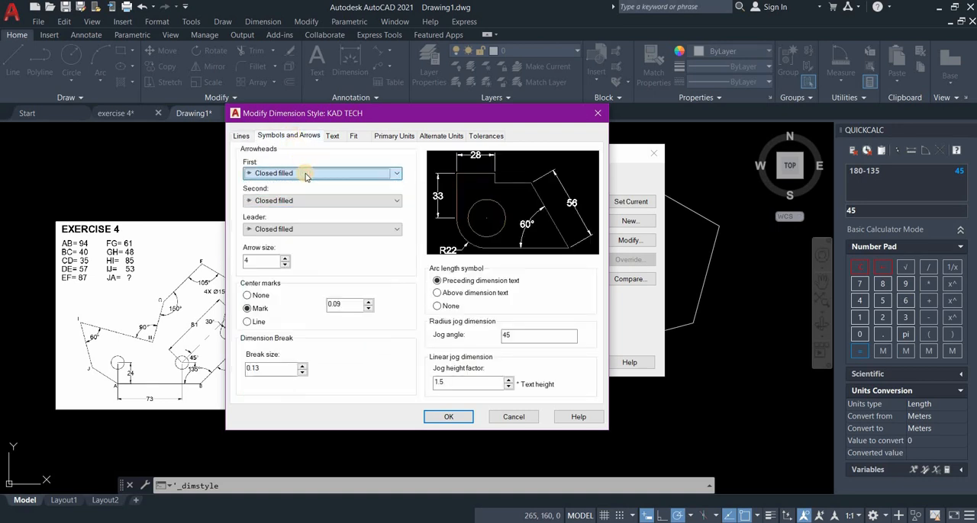
pyautogui.doubleClick(251, 261)
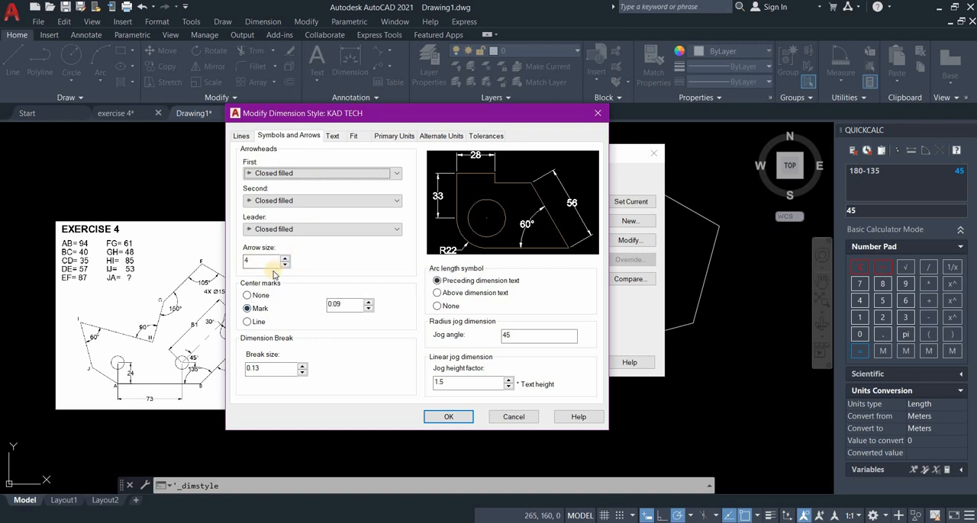
pyautogui.doubleClick(339, 305)
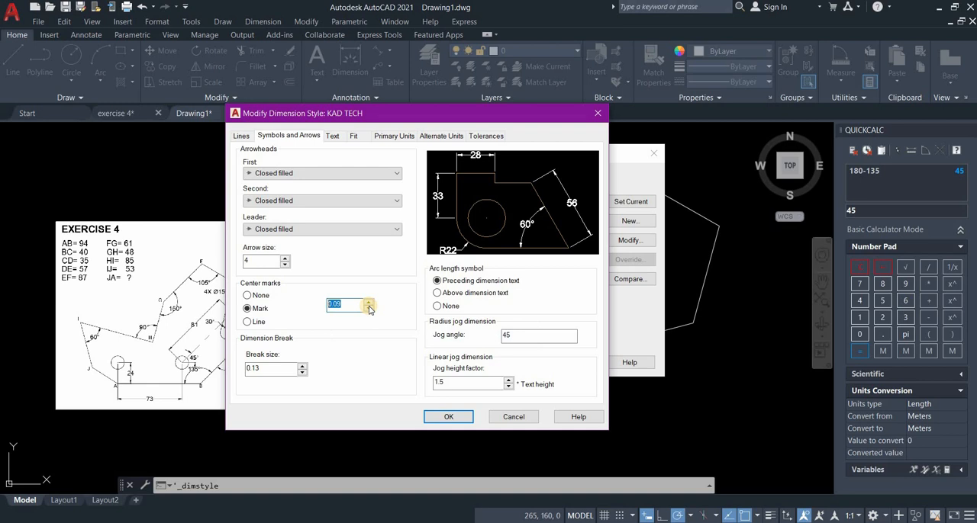
pyautogui.write('5')
# Check the Standard text style's font settings and set the dimension text height to 5.
pyautogui.click(333, 137)
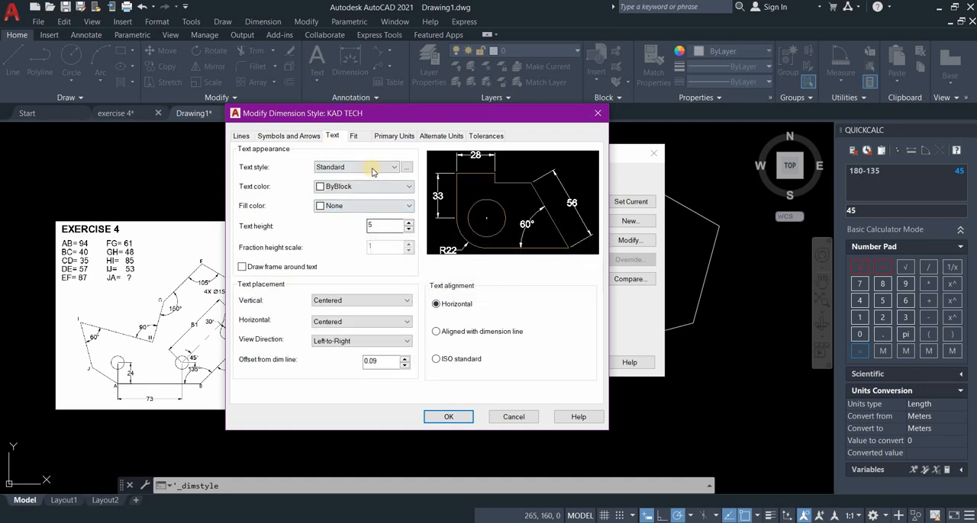
pyautogui.click(406, 167)
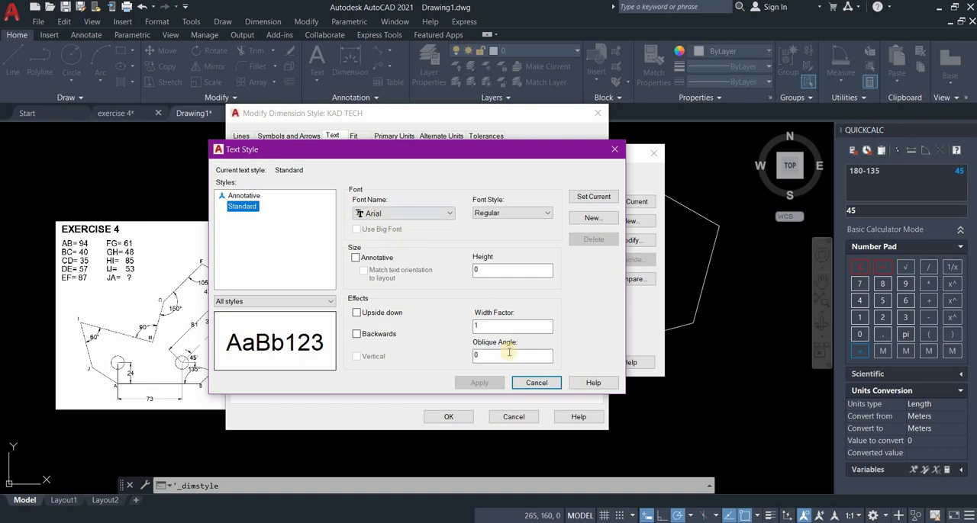
pyautogui.click(535, 384)
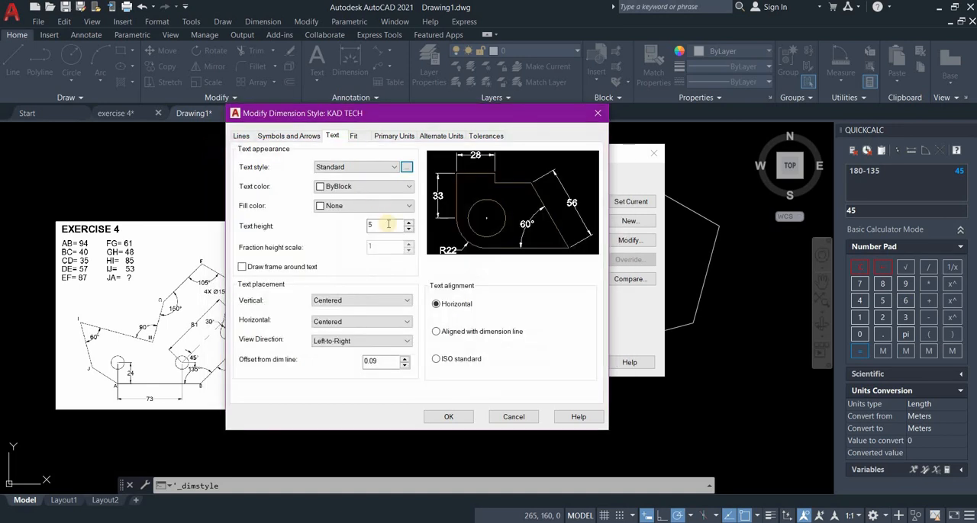
pyautogui.doubleClick(370, 224)
pyautogui.write('5')
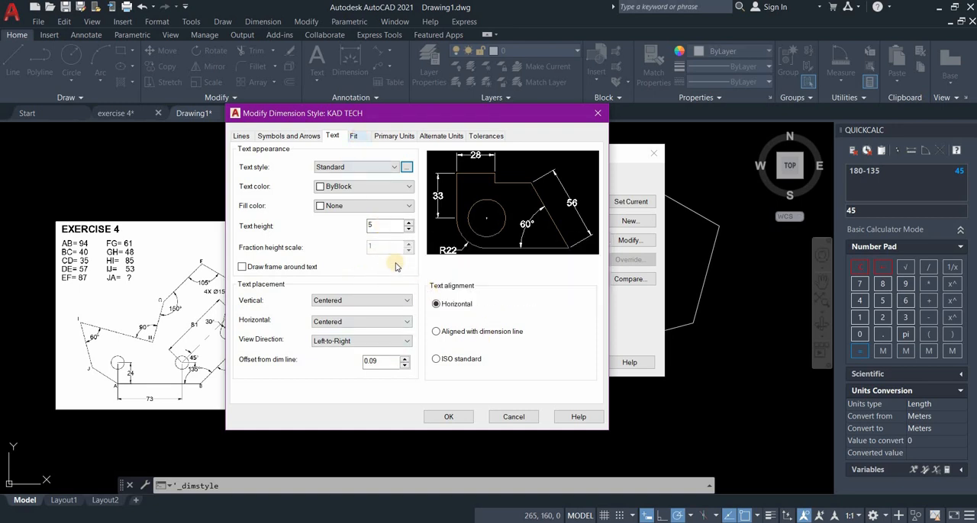
# Set the linear dimension precision to 0 and save the changes to the KAD TECH style.
pyautogui.click(354, 136)
pyautogui.click(395, 138)
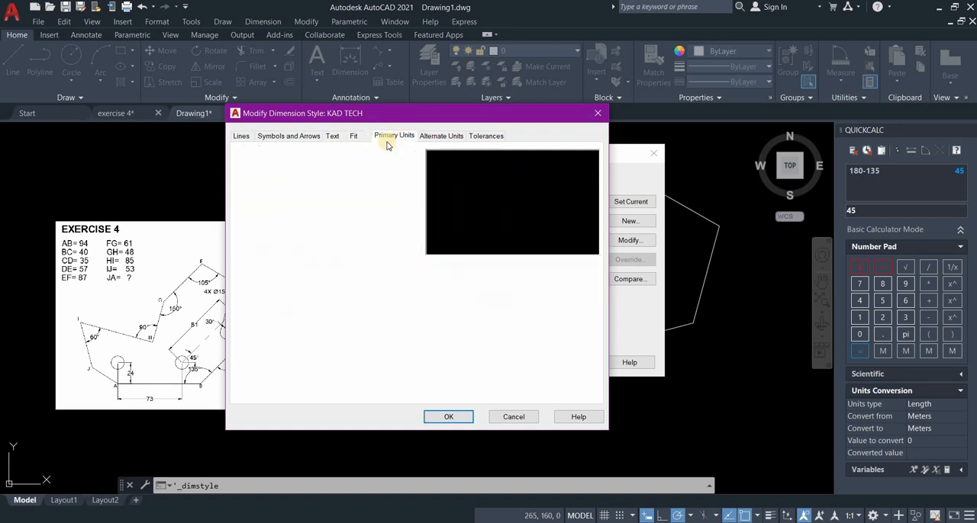
pyautogui.click(356, 179)
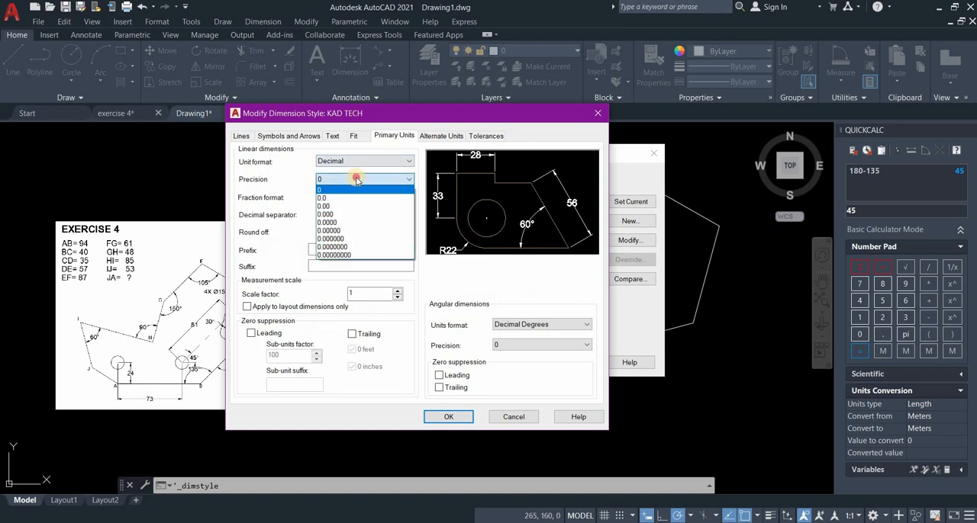
pyautogui.click(364, 190)
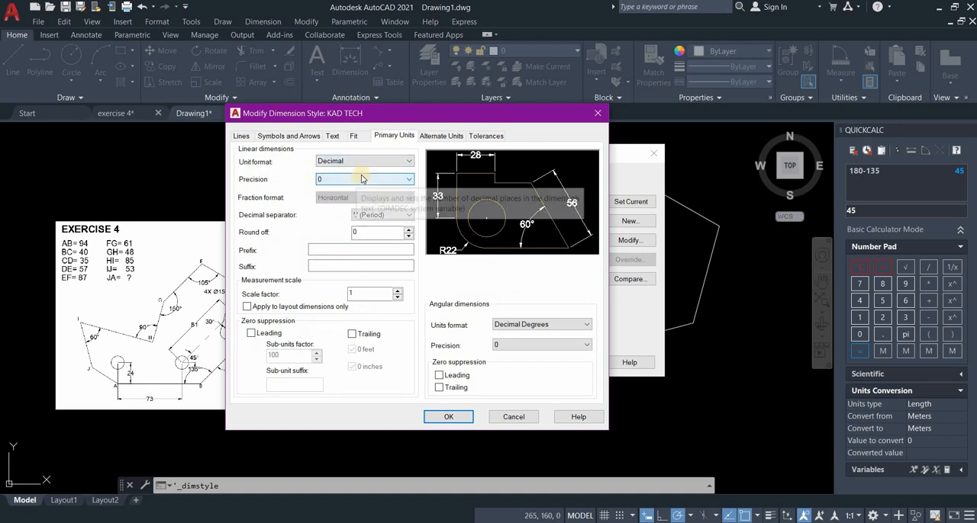
pyautogui.click(450, 419)
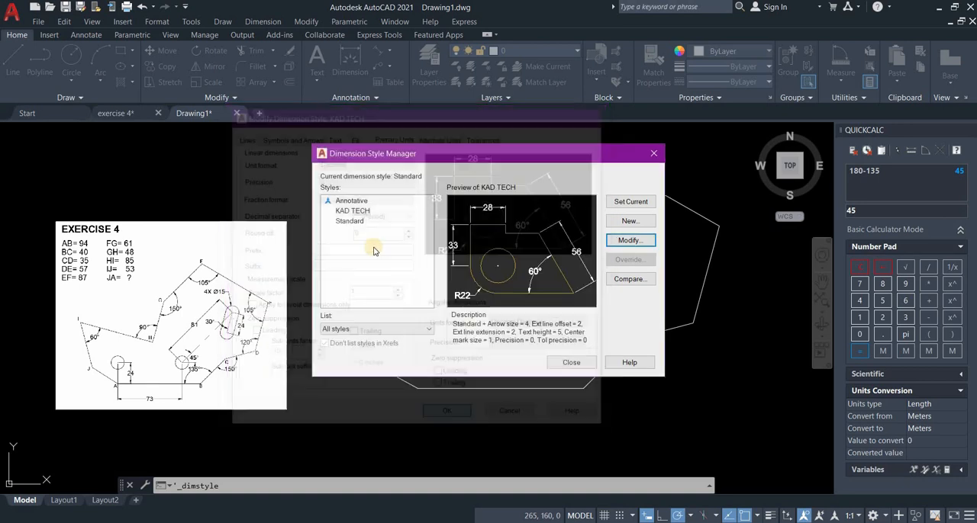
# Make KAD TECH the current dimension style and close the Dimension Style Manager.
pyautogui.click(347, 214)
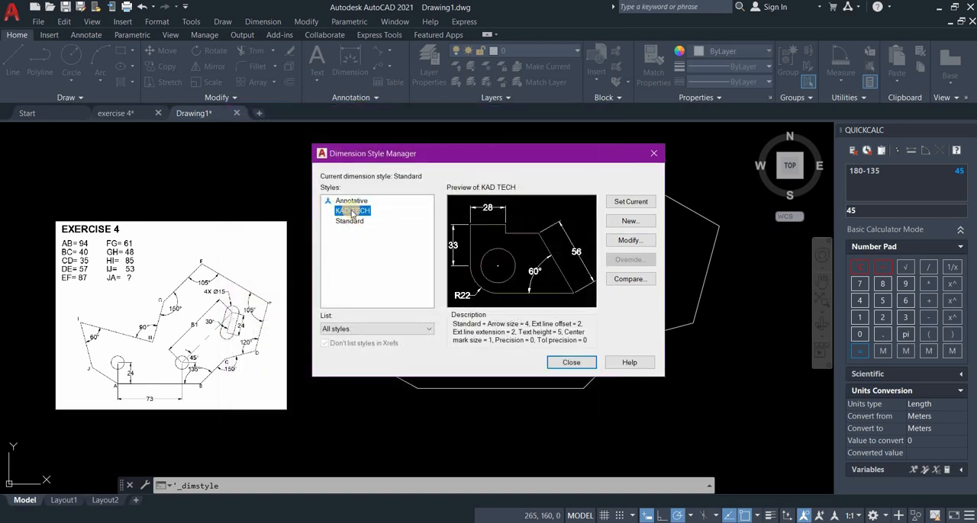
pyautogui.click(614, 203)
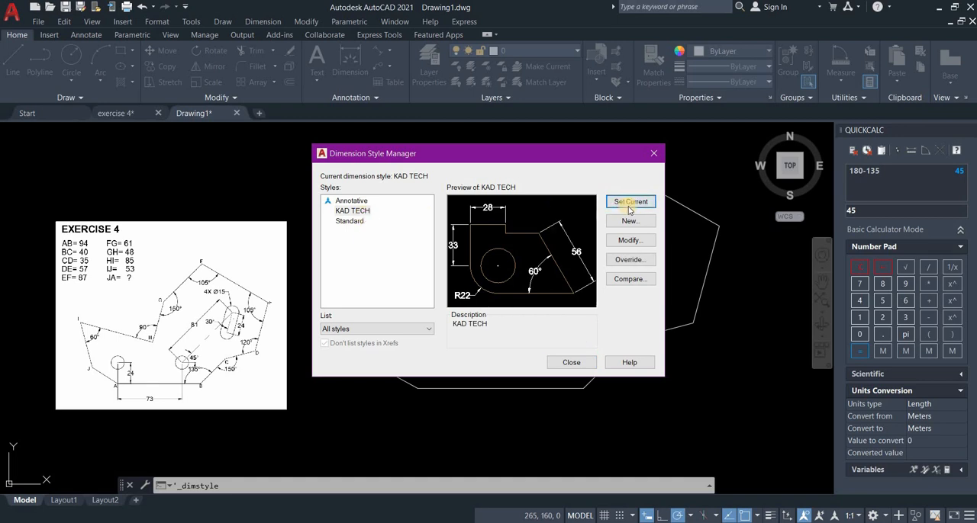
pyautogui.click(573, 363)
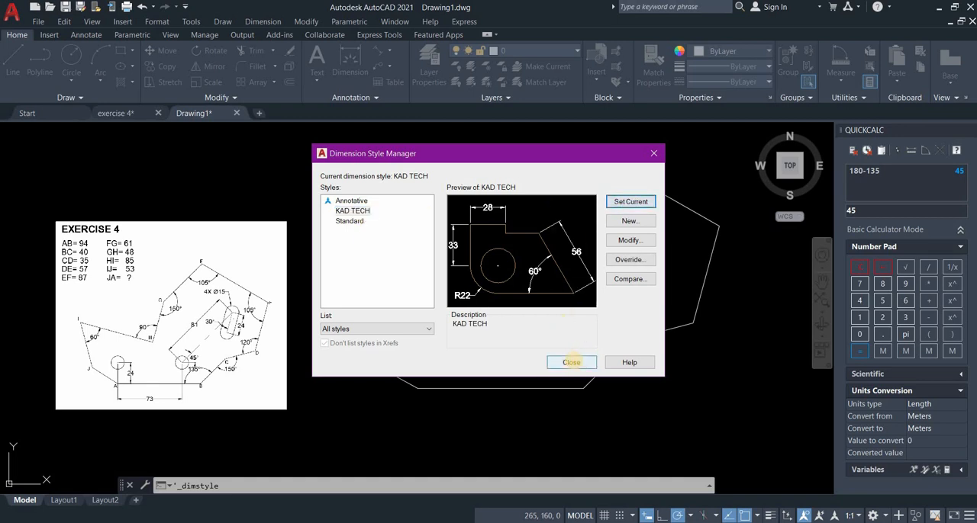
# Erase the aligned dimension on the sloping edge HI.
pyautogui.click(468, 279)
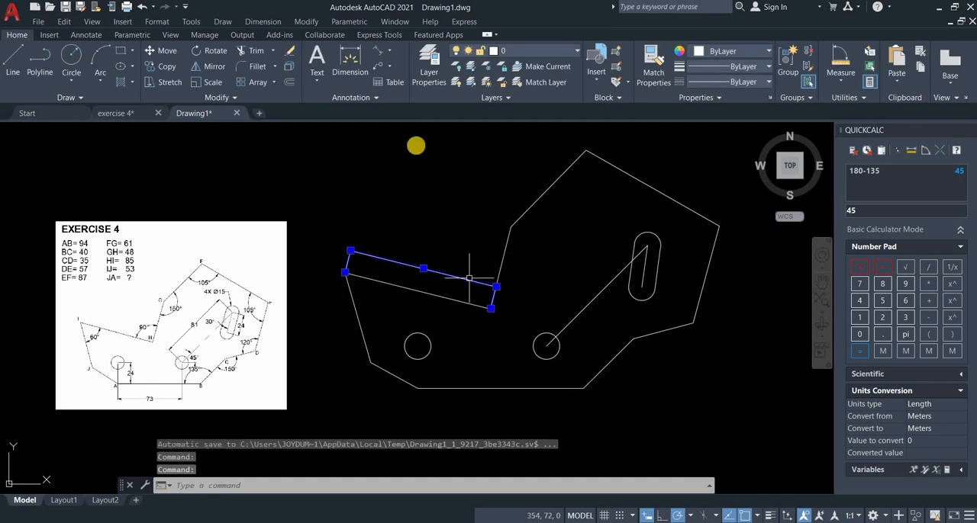
pyautogui.press('Delete')
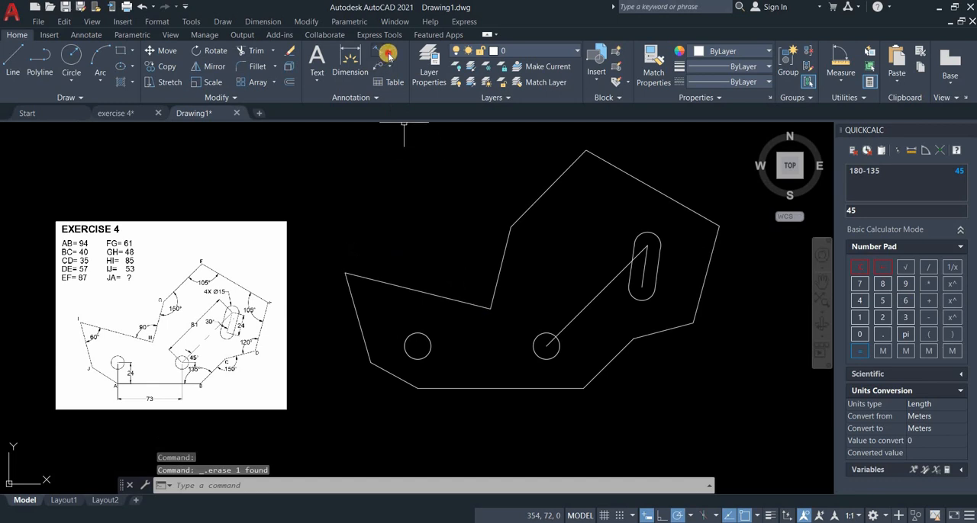
# Add an angular dimension inside vertex I, between edges IJ and HI.
pyautogui.click(388, 52)
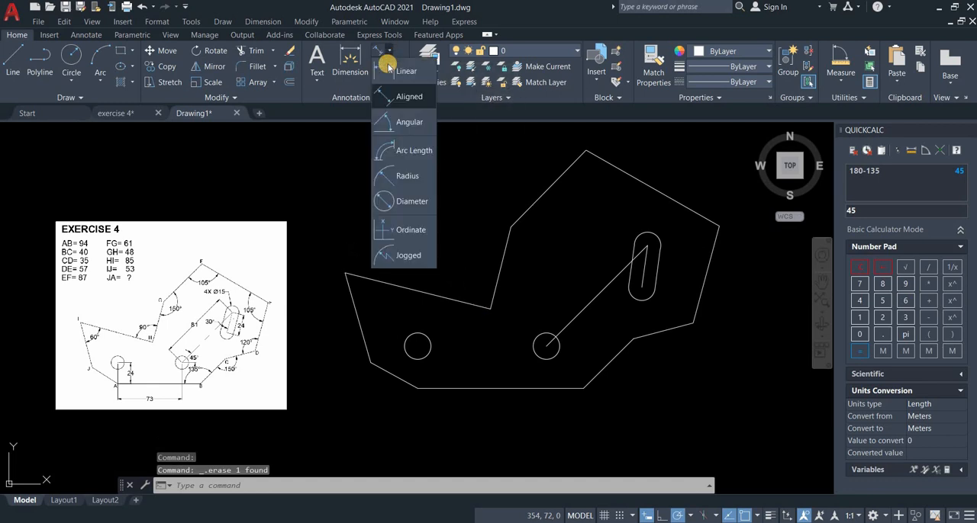
pyautogui.click(424, 306)
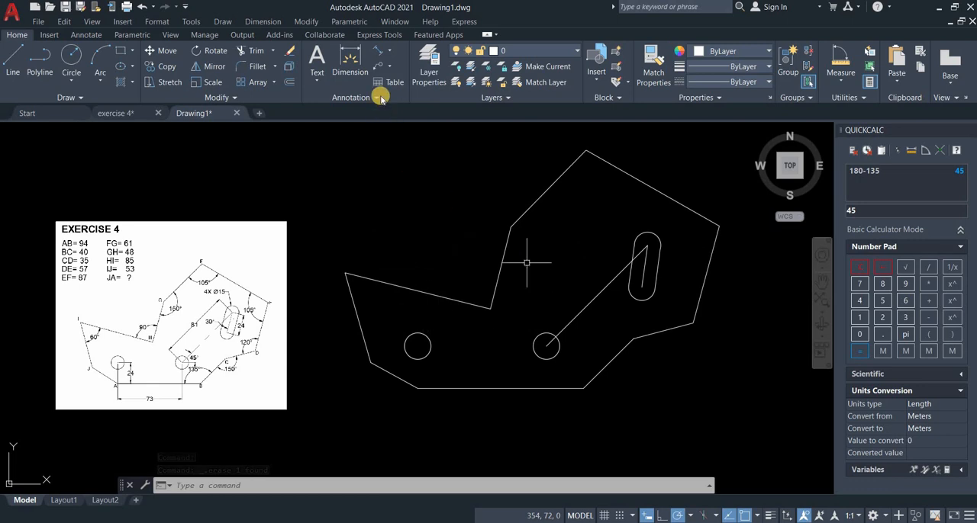
pyautogui.click(391, 52)
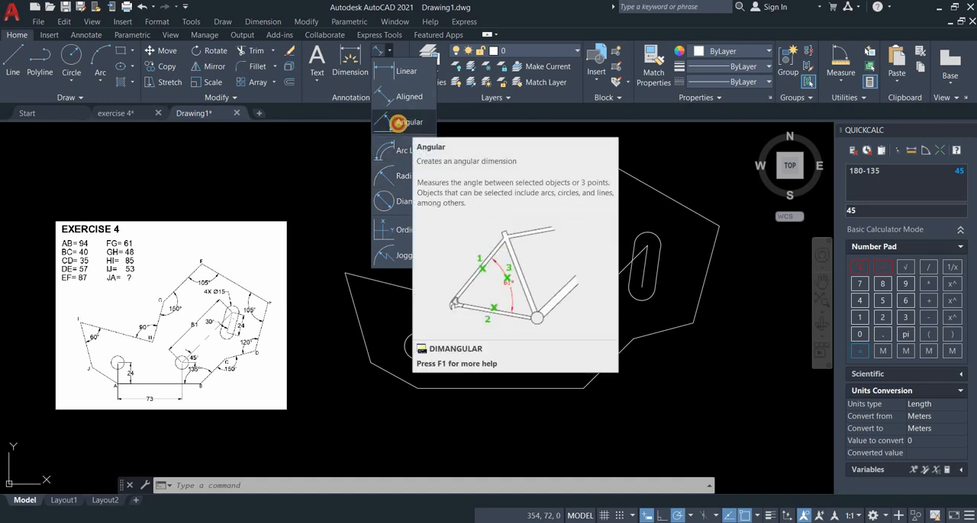
pyautogui.click(398, 123)
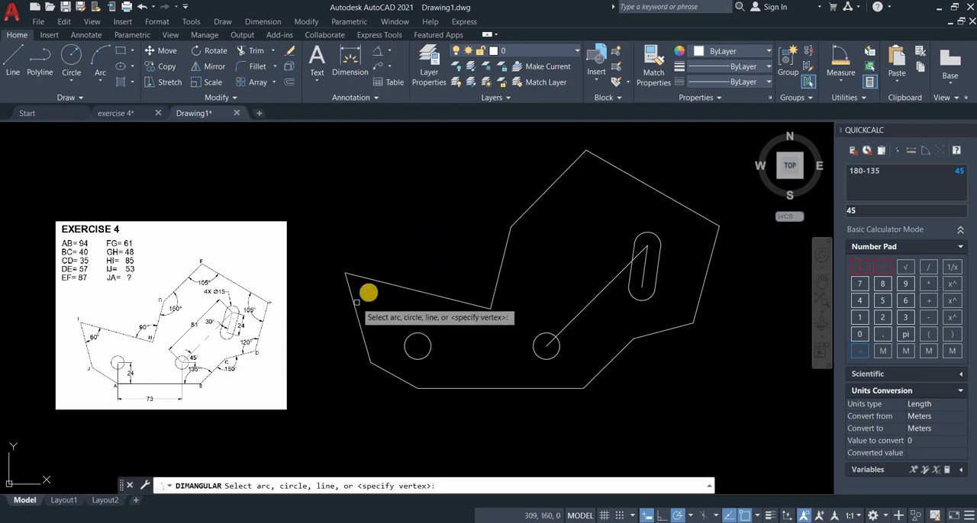
pyautogui.click(355, 303)
pyautogui.click(374, 281)
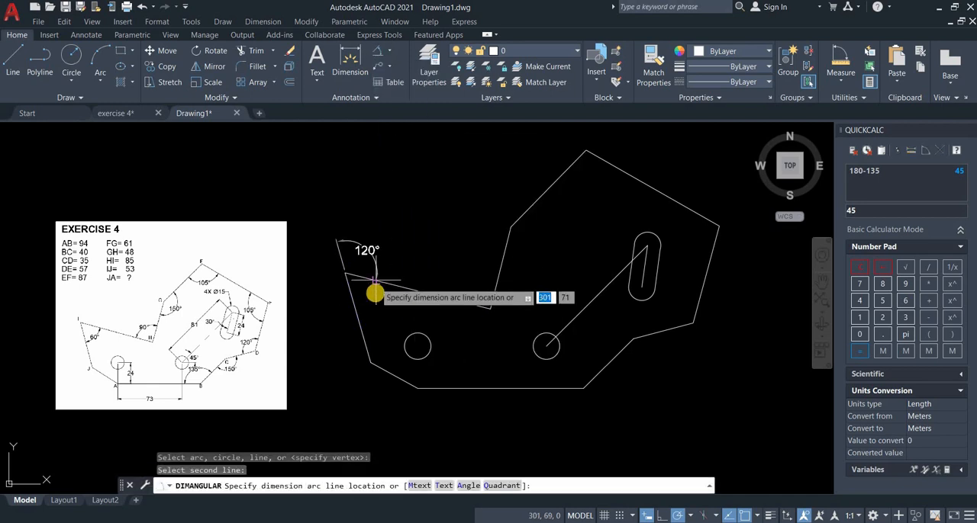
pyautogui.click(383, 308)
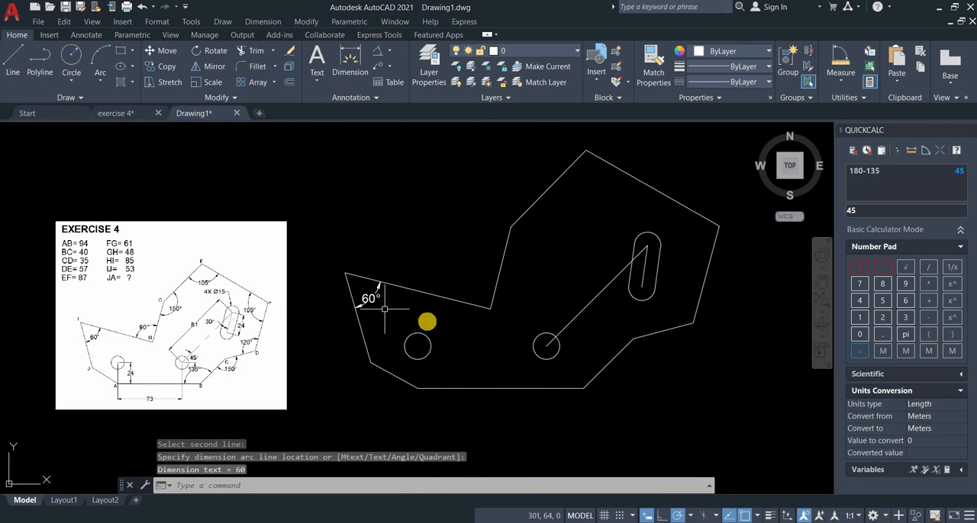
# Add angular dimensions at vertices H and G, between HI and GH and between GH and FG.
pyautogui.press('Return')
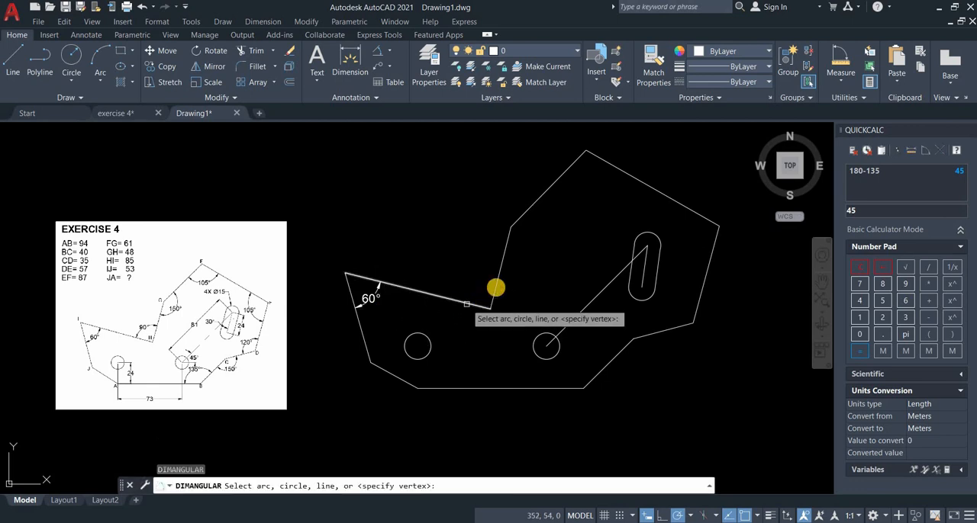
pyautogui.click(467, 303)
pyautogui.click(495, 287)
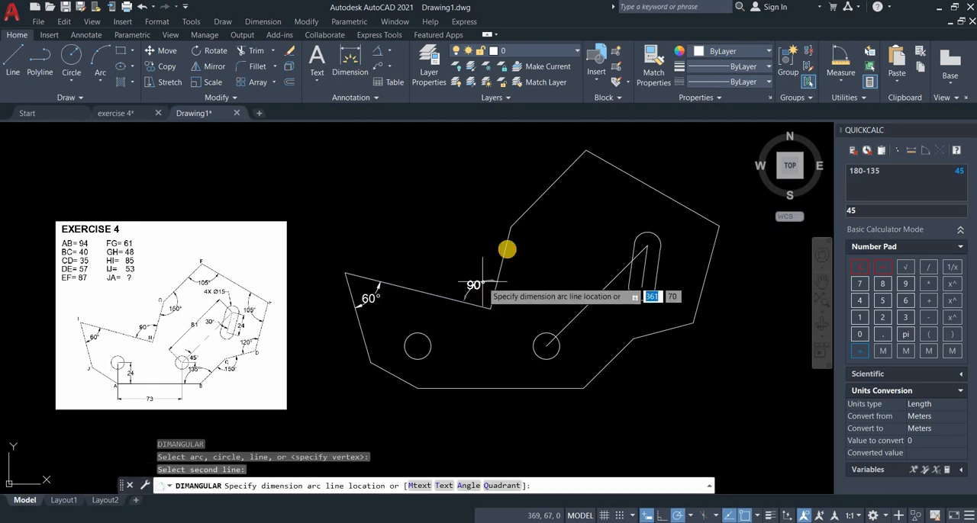
pyautogui.click(477, 284)
pyautogui.press('Return')
pyautogui.click(506, 246)
pyautogui.click(525, 208)
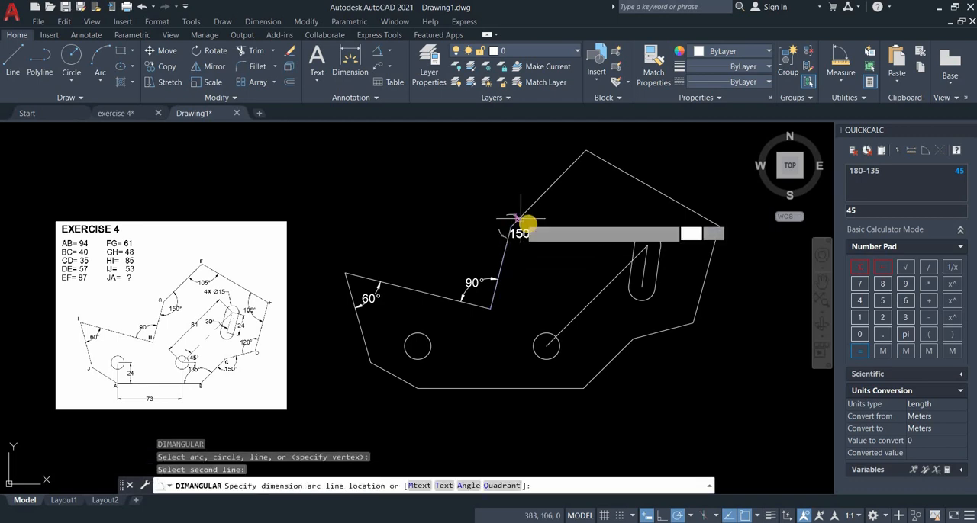
pyautogui.click(523, 260)
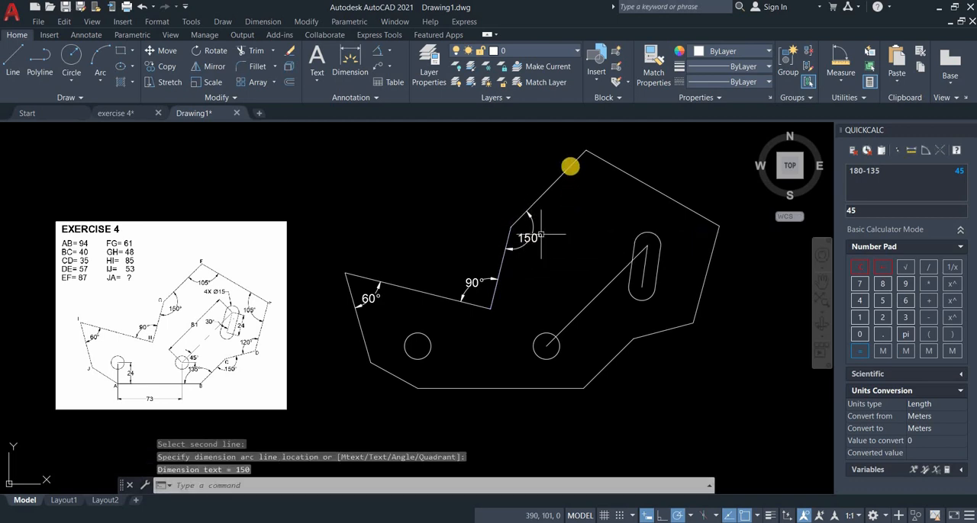
# Add interior angular dimensions at vertices F and E, using edges FG, EF and DE.
pyautogui.press('Return')
pyautogui.click(580, 163)
pyautogui.click(597, 158)
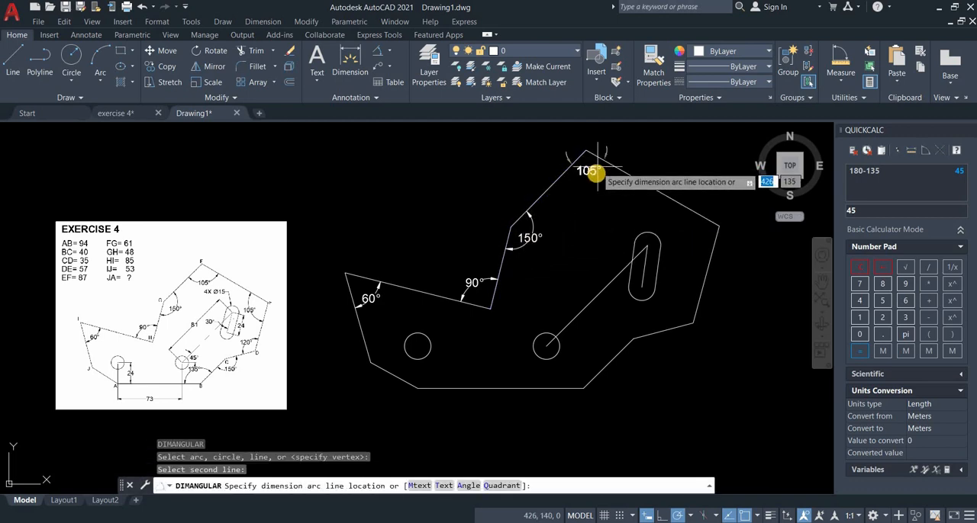
pyautogui.click(595, 177)
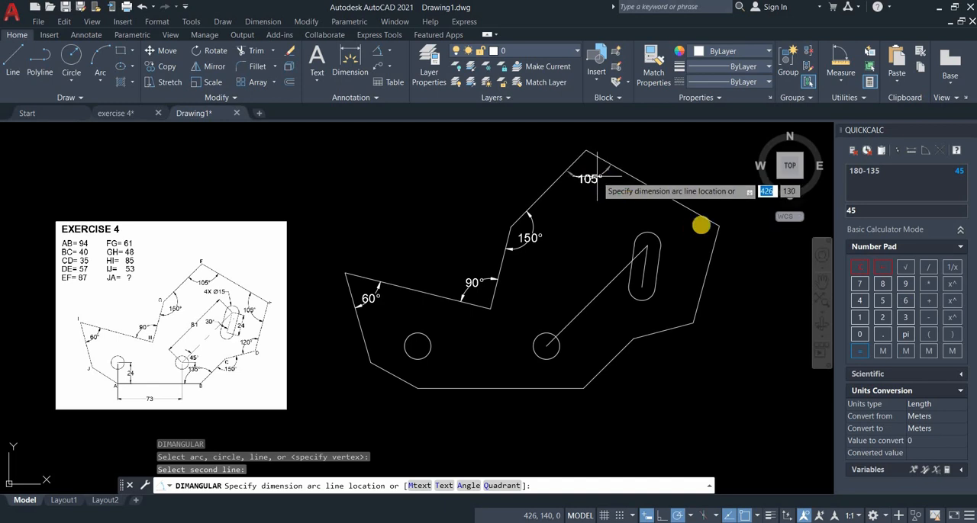
pyautogui.press('Return')
pyautogui.click(708, 233)
pyautogui.click(709, 246)
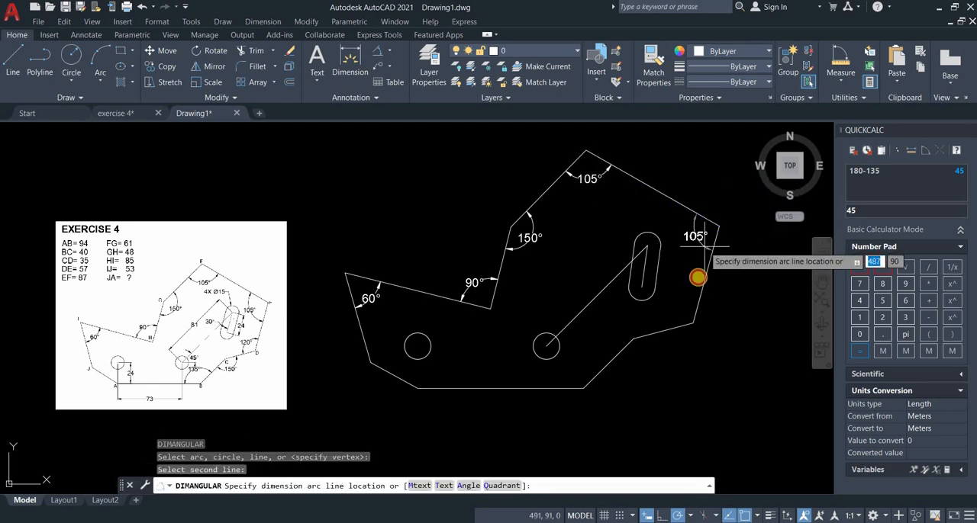
pyautogui.click(696, 247)
# Add angular dimensions at vertices D and C, between DE and CD and between CD and BC.
pyautogui.press('Return')
pyautogui.click(703, 300)
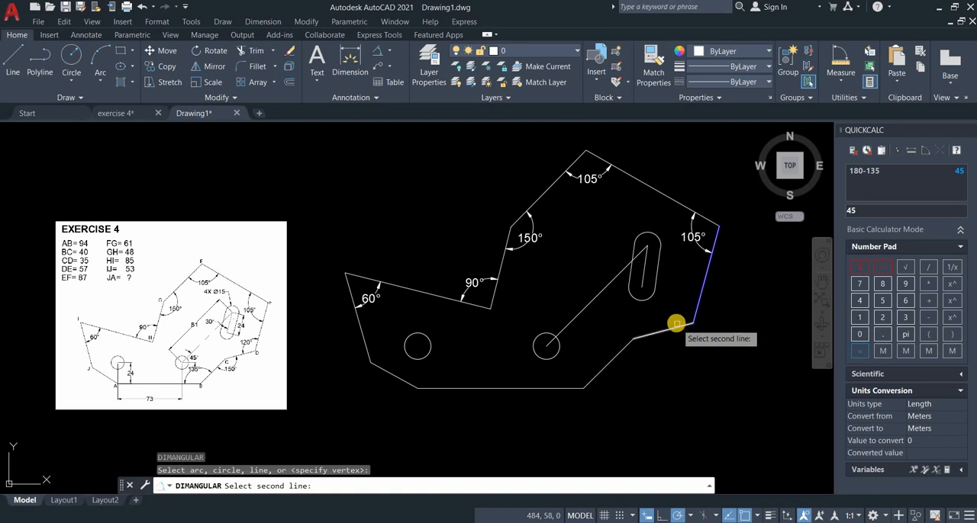
pyautogui.click(676, 327)
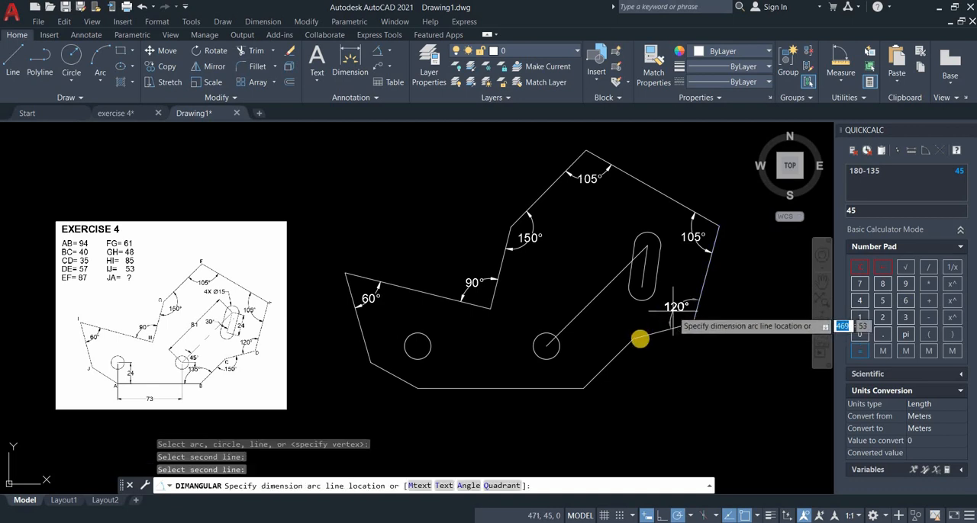
pyautogui.click(672, 322)
pyautogui.press('Return')
pyautogui.click(642, 337)
pyautogui.click(607, 365)
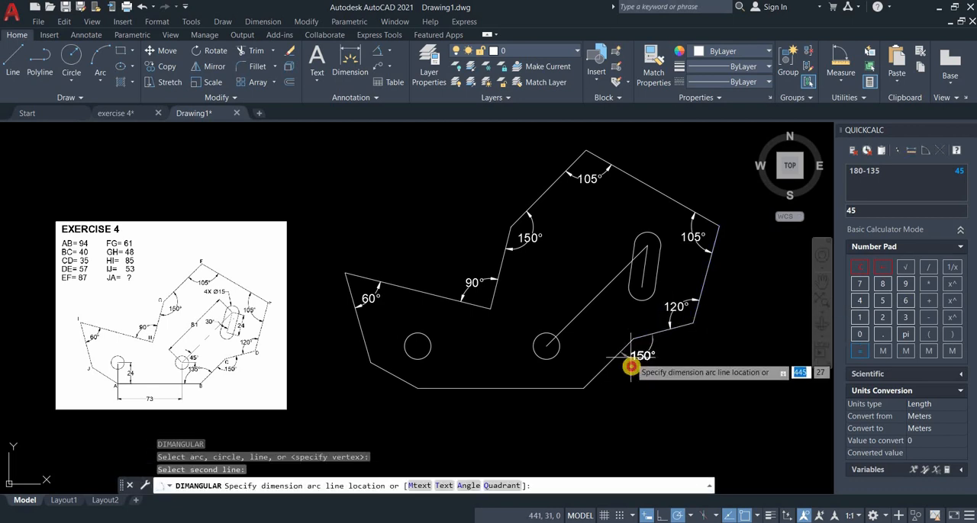
pyautogui.click(622, 362)
# Add an interior angular dimension at vertex B, between edges BC and AB.
pyautogui.press('Return')
pyautogui.click(600, 382)
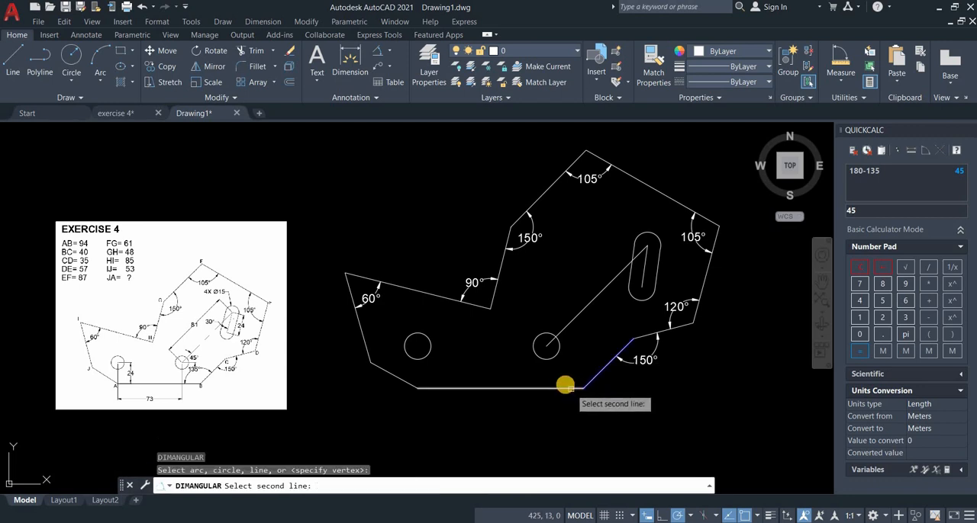
pyautogui.click(563, 388)
pyautogui.click(562, 380)
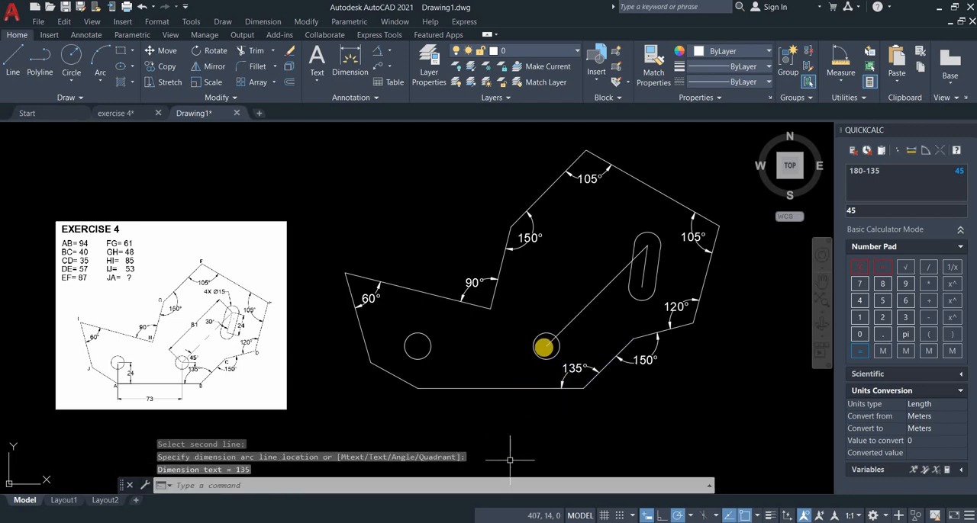
# Draw a horizontal reference line about 14 mm long from the centre of the hole at the start of the long sloping centre line.
pyautogui.press('Return')
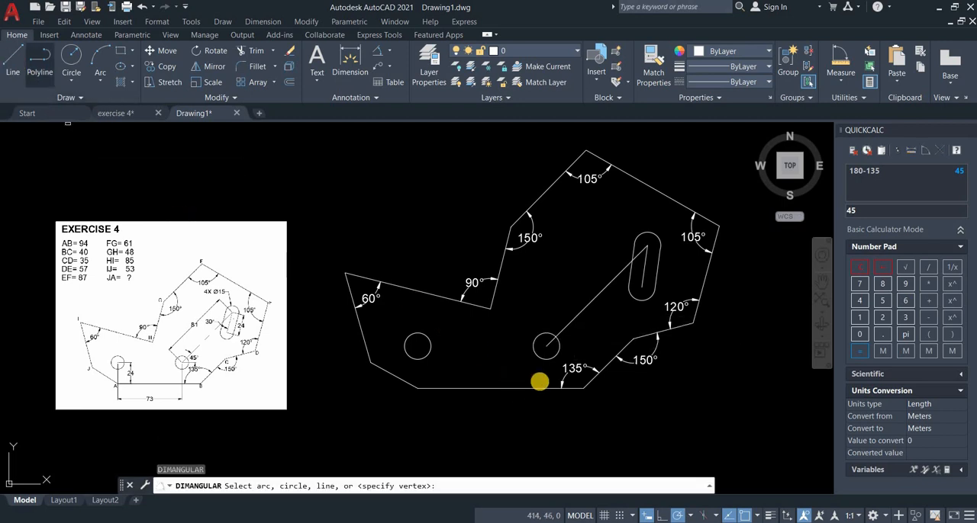
pyautogui.click(15, 64)
pyautogui.click(548, 348)
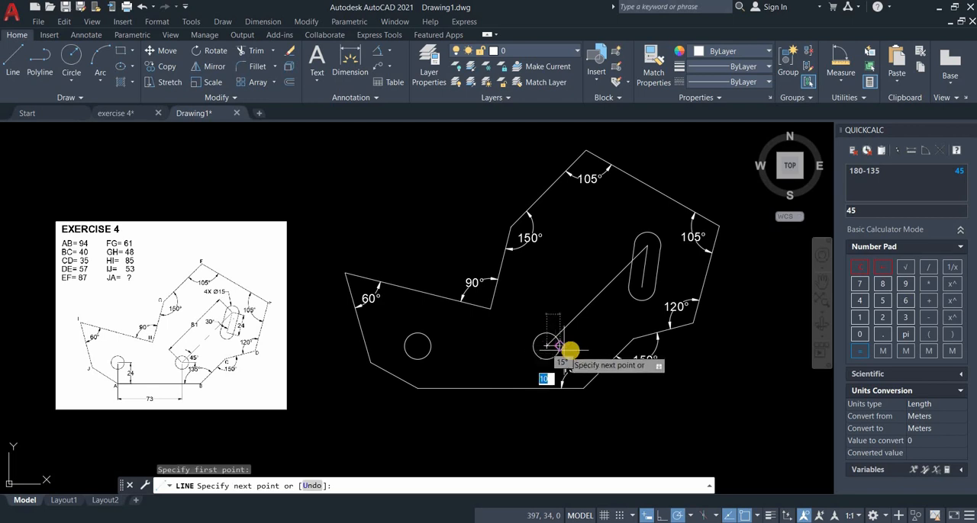
pyautogui.click(570, 349)
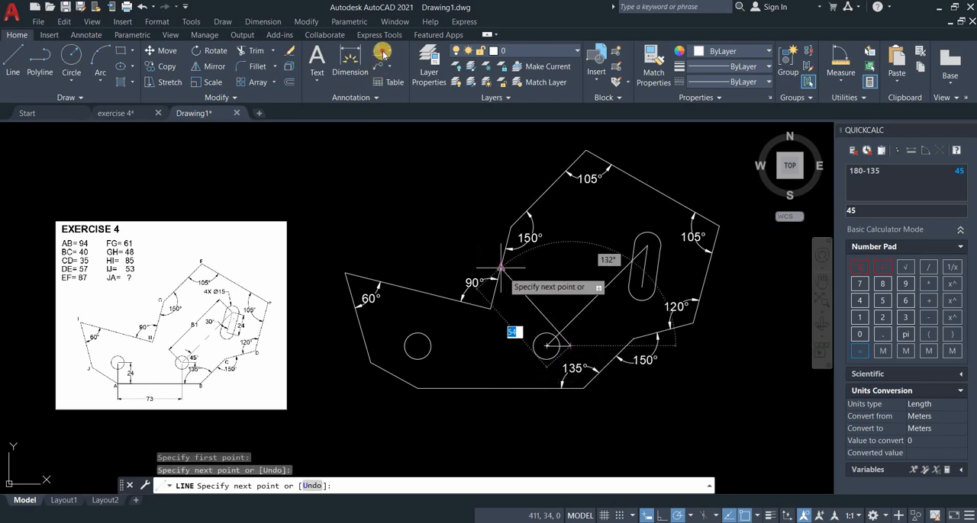
# Add an angular dimension between the horizontal reference line and the long sloping centre line at the hole.
pyautogui.click(380, 51)
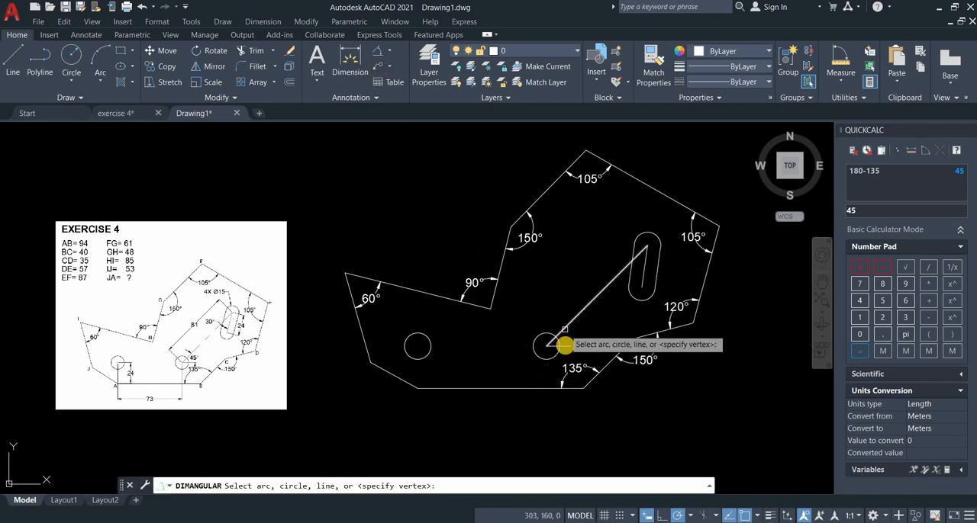
pyautogui.click(566, 340)
pyautogui.click(568, 346)
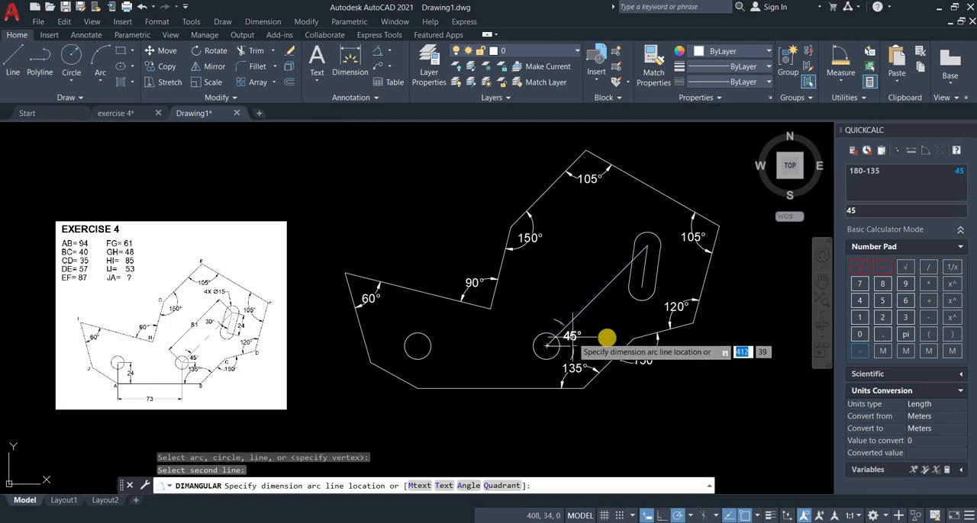
pyautogui.click(604, 350)
# Try an angular dimension between the long centre line and the slot's centre line, and erase that dimension.
pyautogui.click(613, 280)
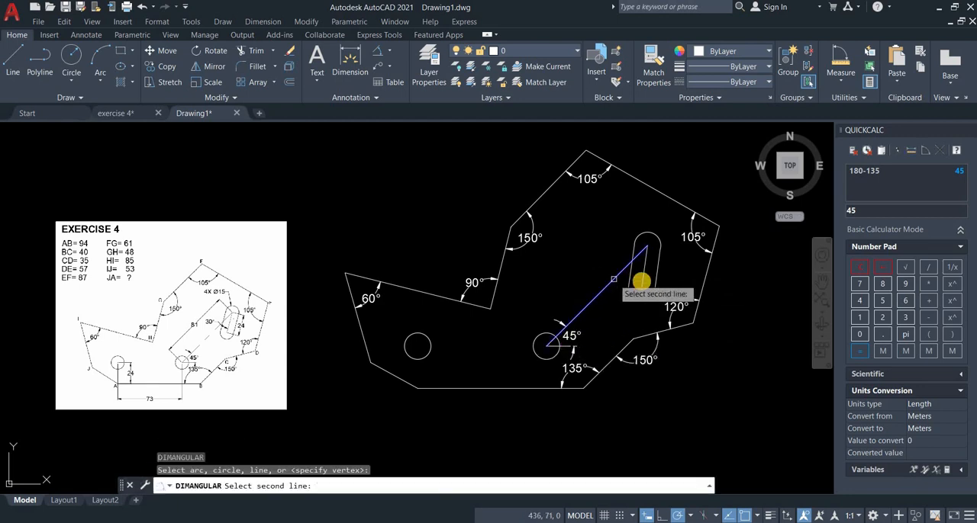
pyautogui.click(640, 281)
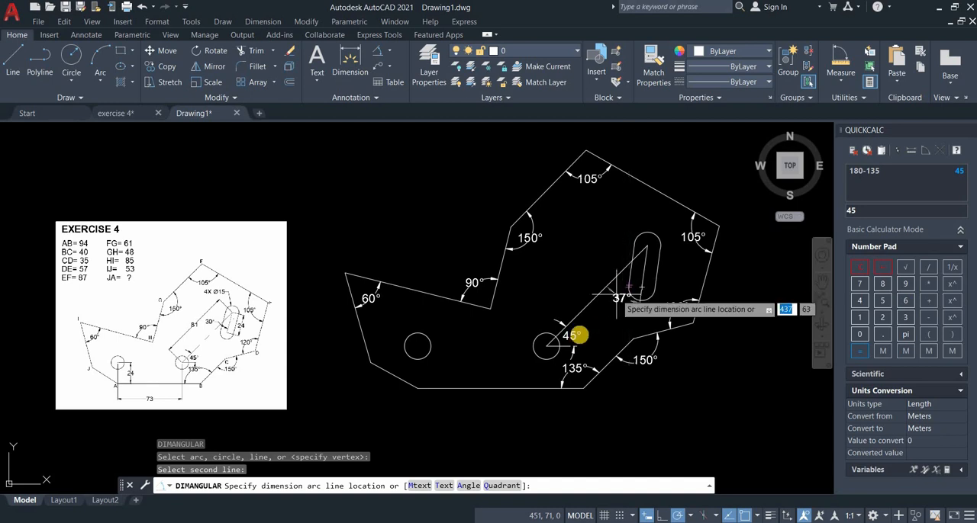
pyautogui.click(621, 307)
pyautogui.scroll(1, 621, 297)
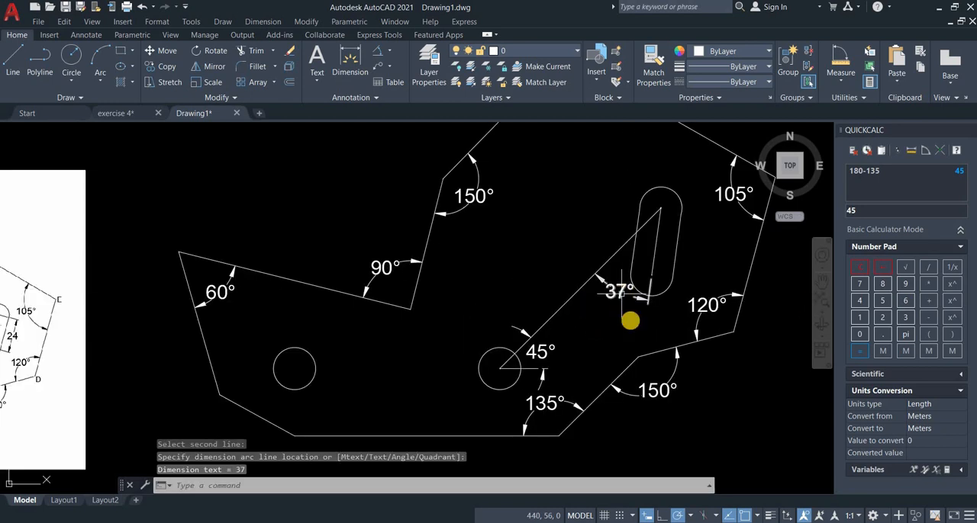
pyautogui.click(629, 320)
pyautogui.scroll(-1, 630, 321)
pyautogui.press('Delete')
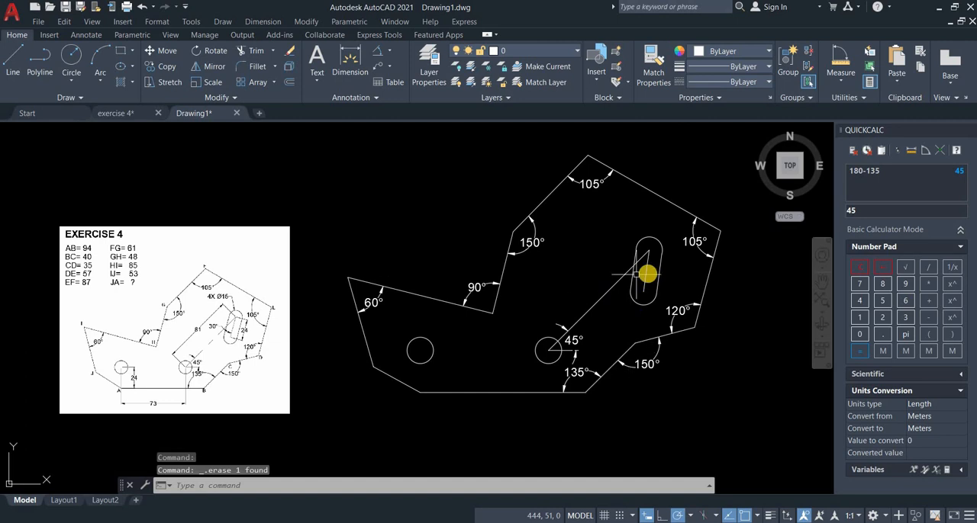
# Erase the existing centre line inside the slot.
pyautogui.click(647, 271)
pyautogui.press('Escape')
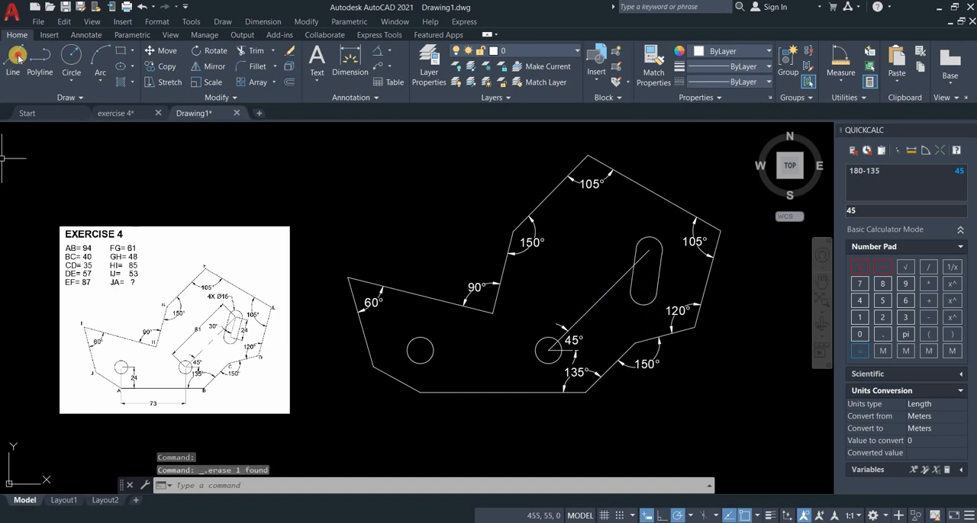
pyautogui.write('l')
pyautogui.press('Return')
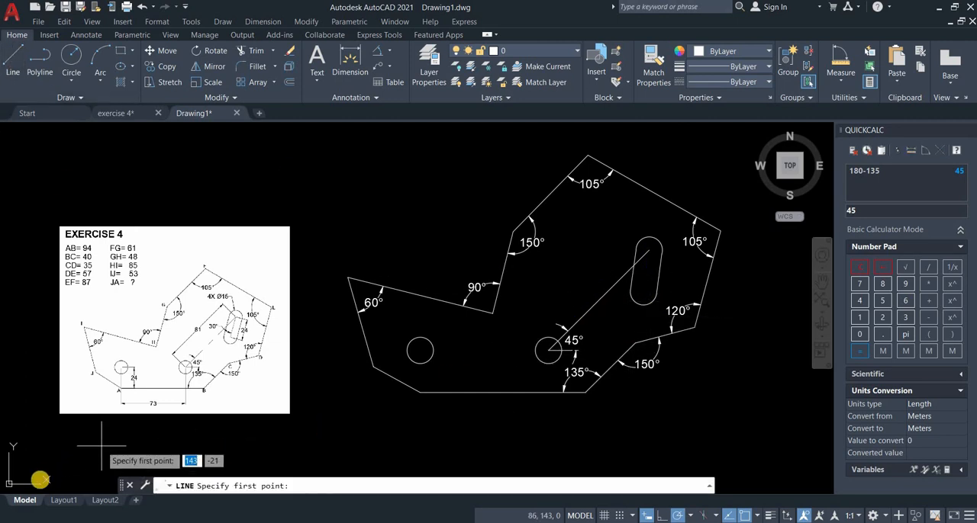
pyautogui.press('Escape')
# Define a 3-point UCS with its origin at the slot's upper arc centre and its X axis along the long centre line toward the hole.
pyautogui.rightClick(56, 464)
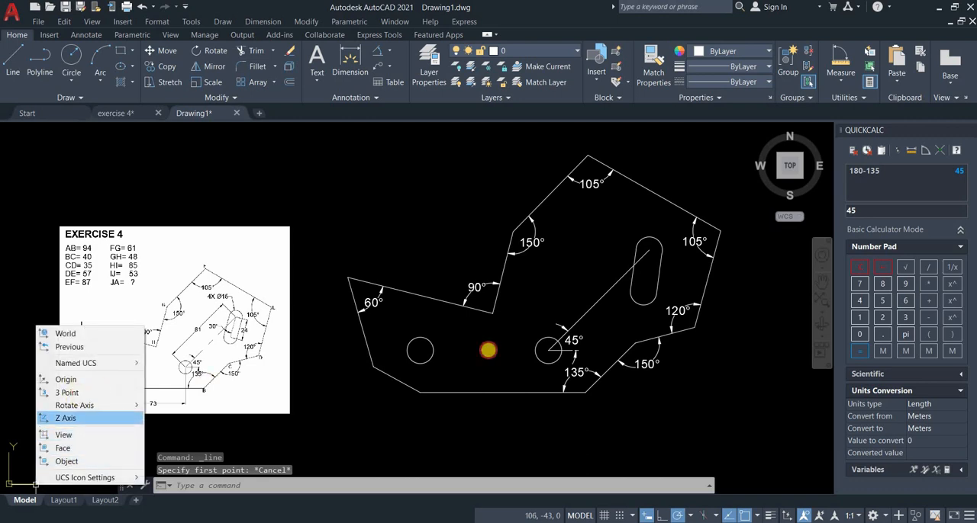
pyautogui.click(61, 393)
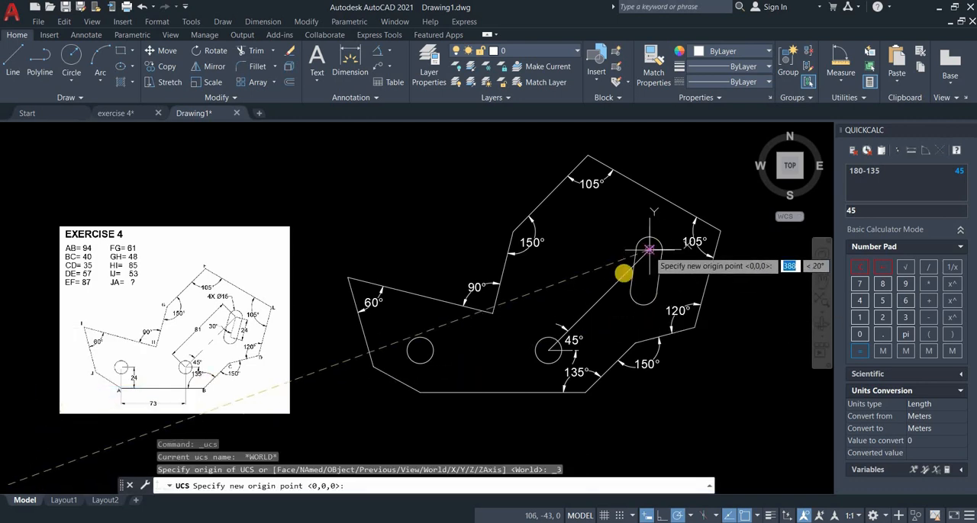
pyautogui.click(621, 282)
pyautogui.click(678, 280)
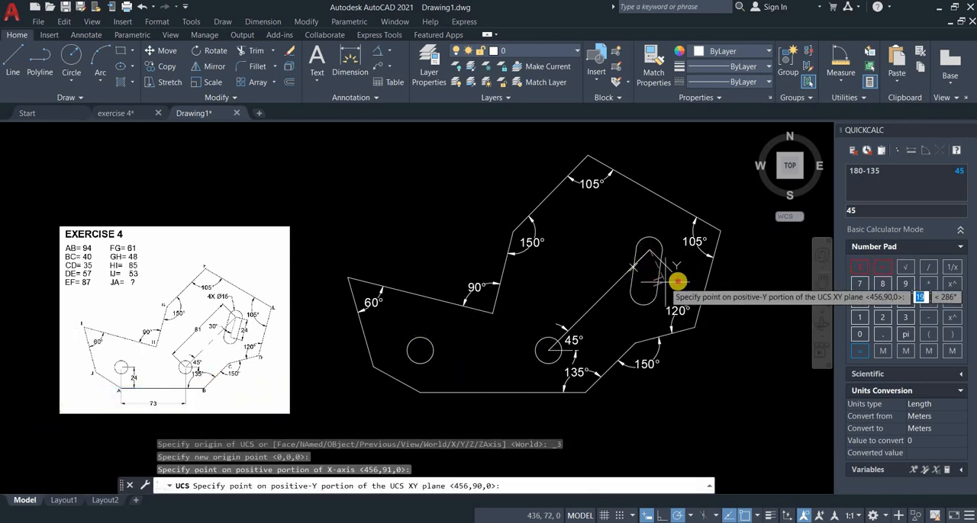
pyautogui.click(38, 159)
# Draw a 24 mm line from the slot's upper arc centre at 30° to the long centre line.
pyautogui.click(23, 58)
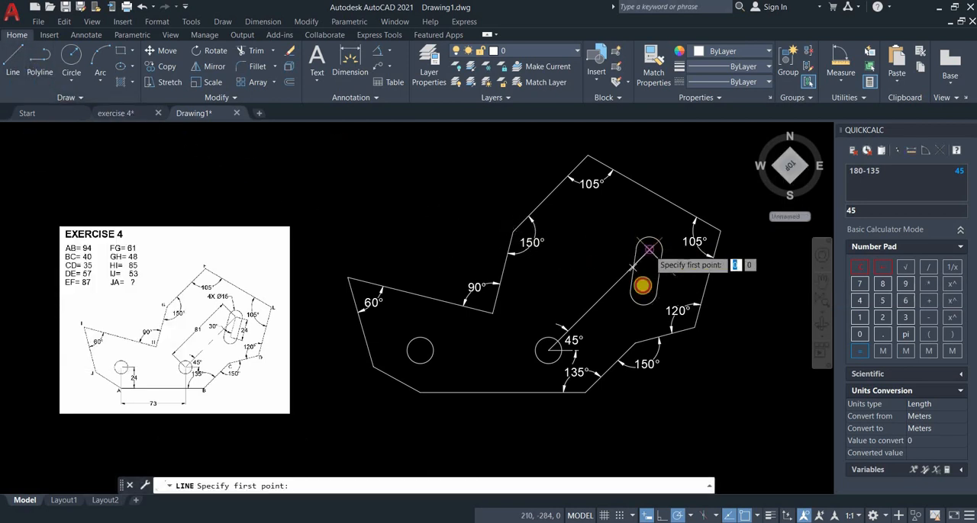
pyautogui.click(645, 284)
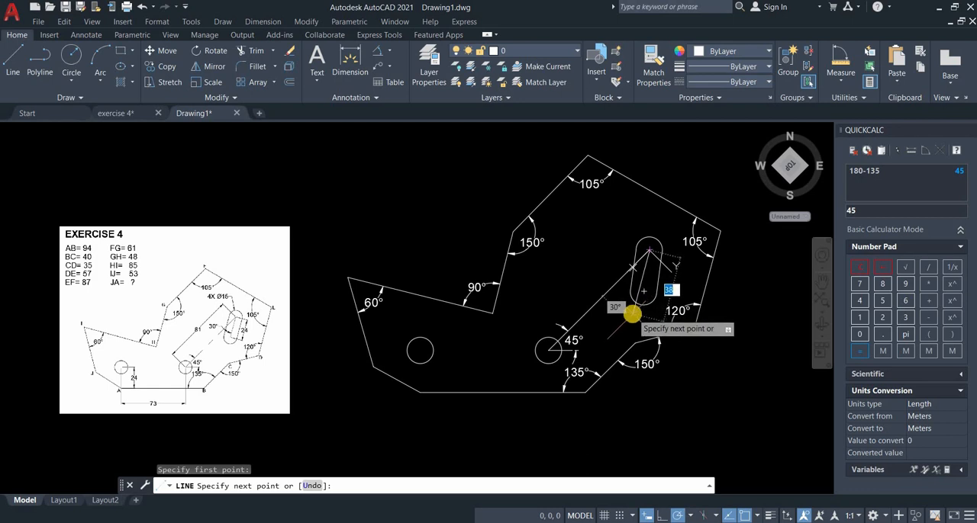
pyautogui.press('Return')
pyautogui.press('Return')
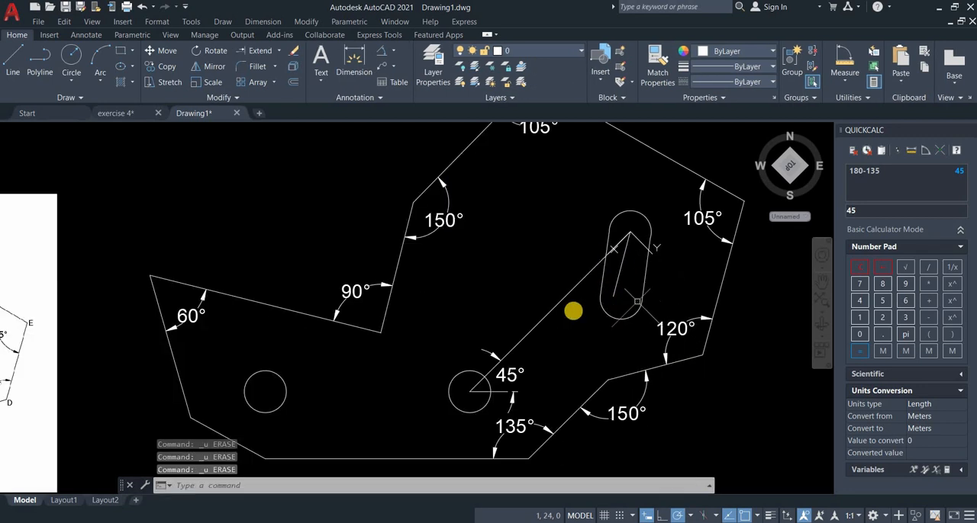
# Erase the old slot outline, both end arcs and both side lines, keeping the new 24 mm centre line.
pyautogui.moveTo(637, 301); pyautogui.dragTo(579, 301, button='middle')
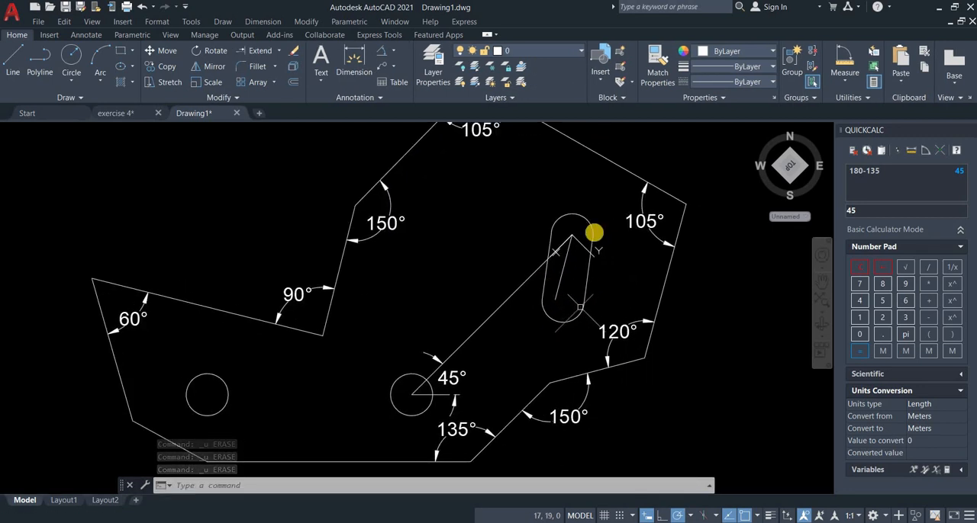
pyautogui.click(295, 50)
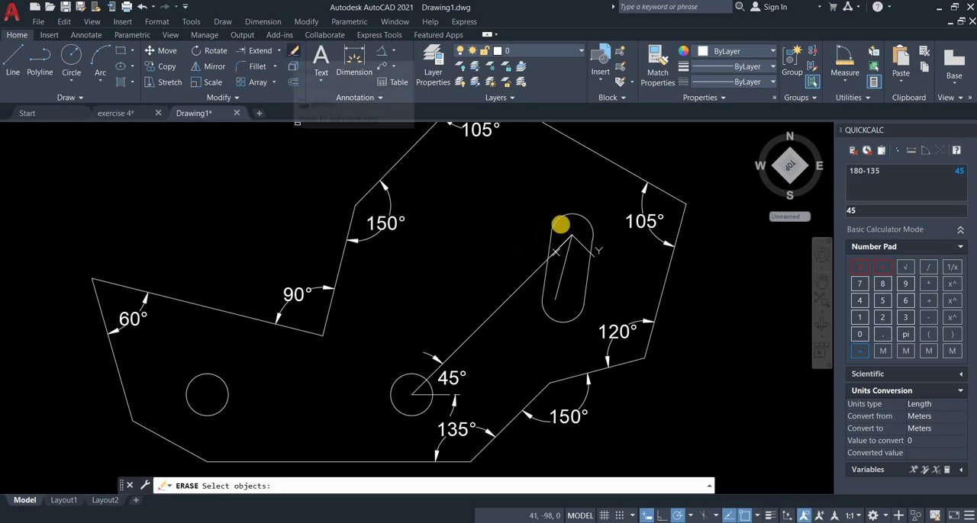
pyautogui.click(555, 225)
pyautogui.click(543, 313)
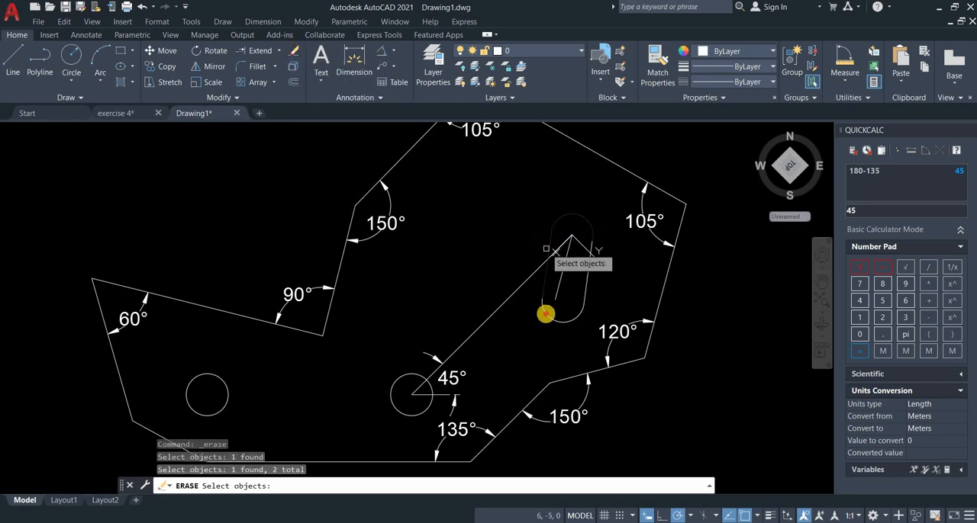
pyautogui.click(584, 285)
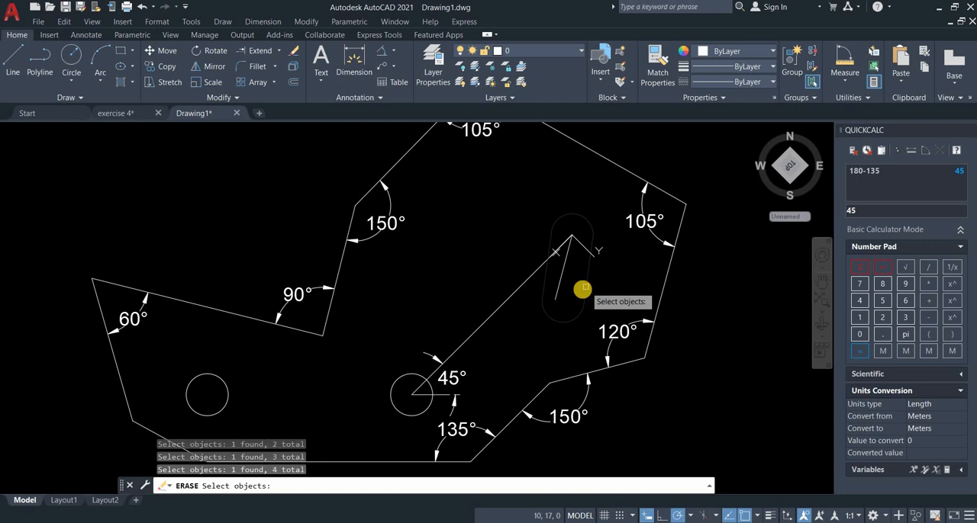
pyautogui.press('Return')
# Copy the hole at the lower end of the long centre line to that line's upper end, centre to endpoint.
pyautogui.press('Return')
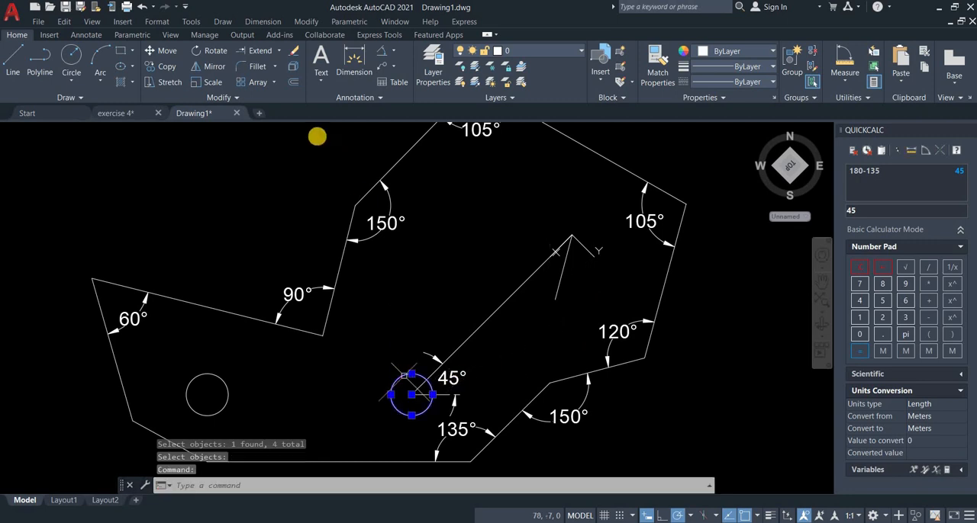
pyautogui.write('co')
pyautogui.press('Return')
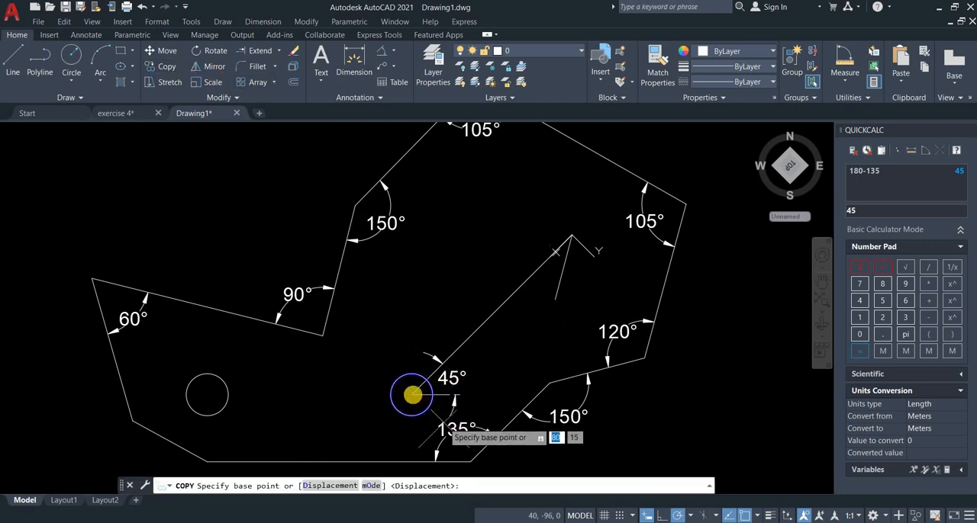
pyautogui.click(412, 394)
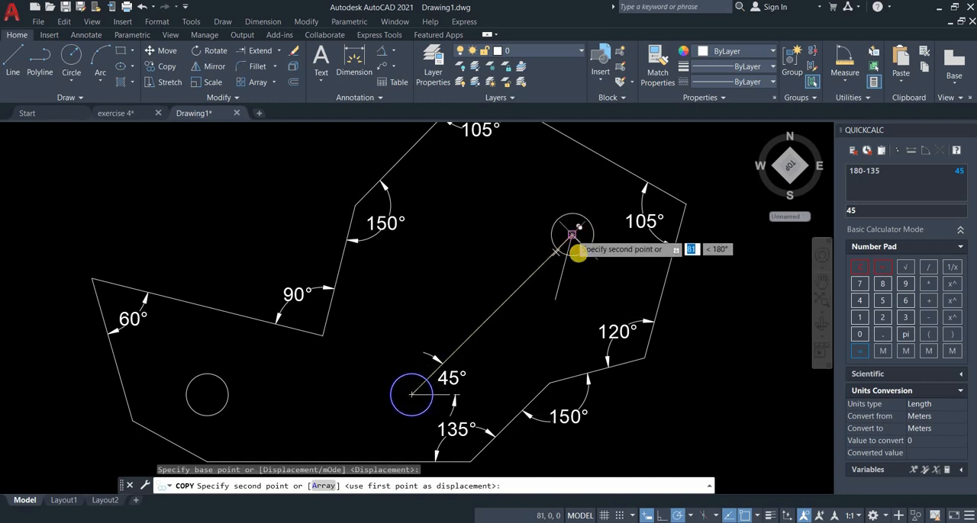
pyautogui.click(571, 235)
pyautogui.press('Return')
# Copy the new upper circle from its centre to the lower end of the 24 mm slot centre line.
pyautogui.click(578, 250)
pyautogui.click(578, 258)
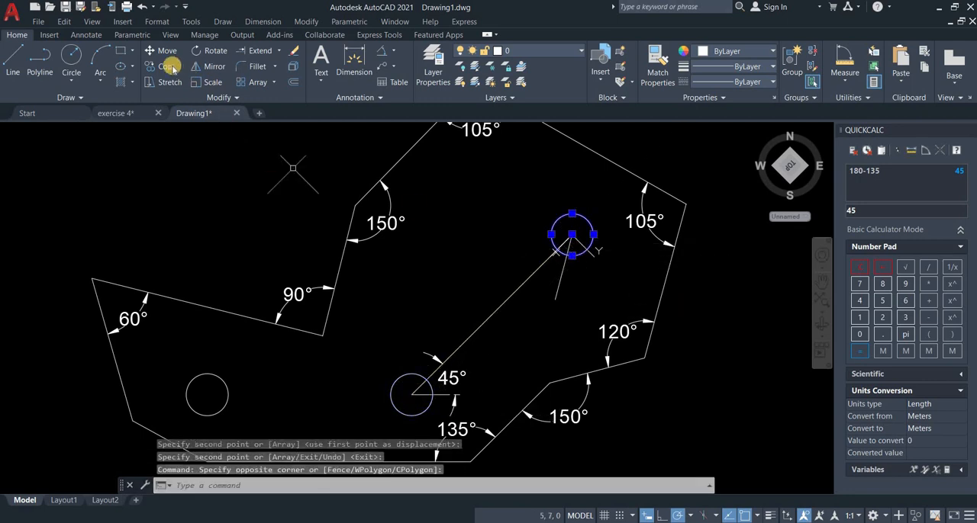
pyautogui.press('Return')
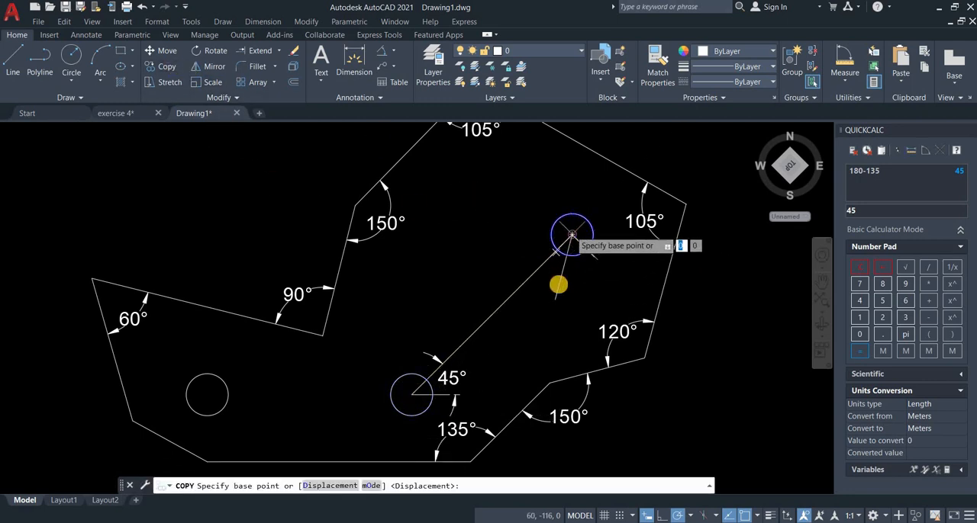
pyautogui.click(559, 284)
pyautogui.click(549, 304)
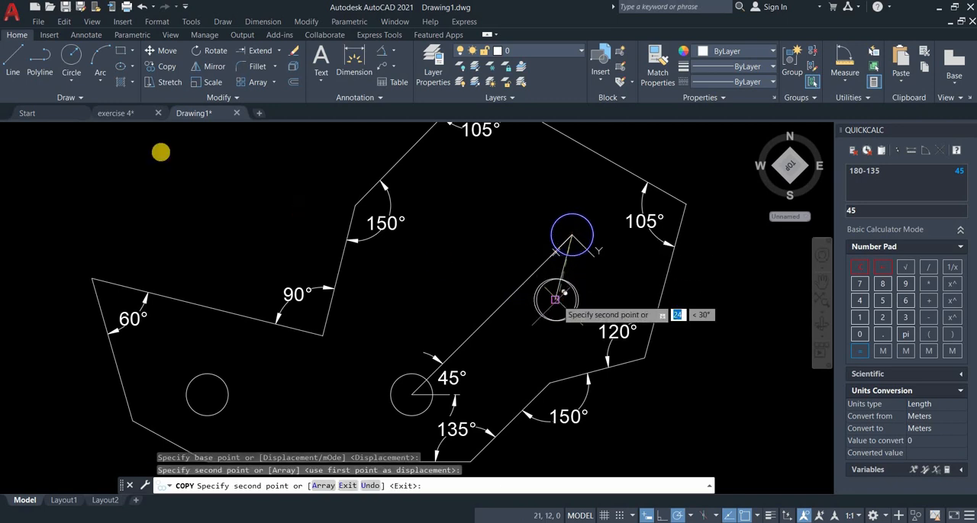
pyautogui.press('Return')
# Draw two straight side lines joining the two slot circles, one on each side of the 24 mm centre line.
pyautogui.write('l')
pyautogui.press('Return')
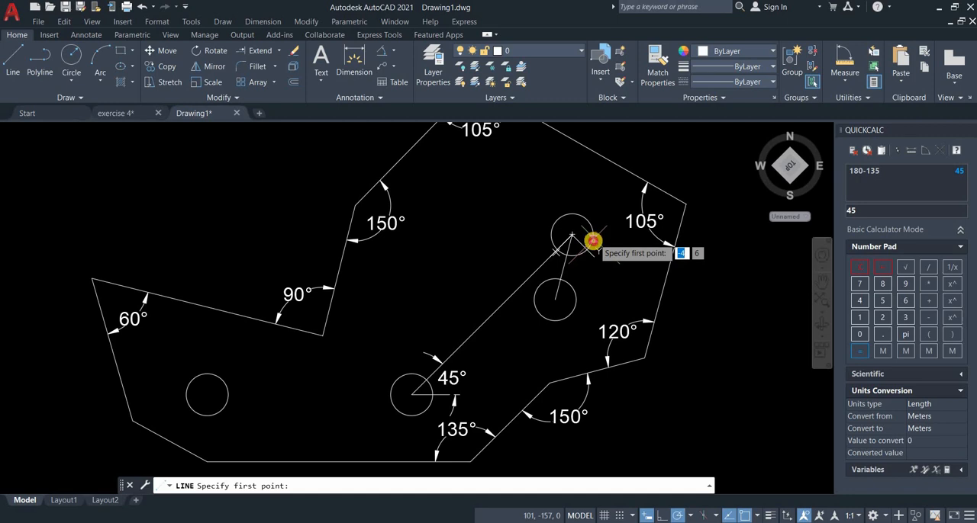
pyautogui.click(576, 301)
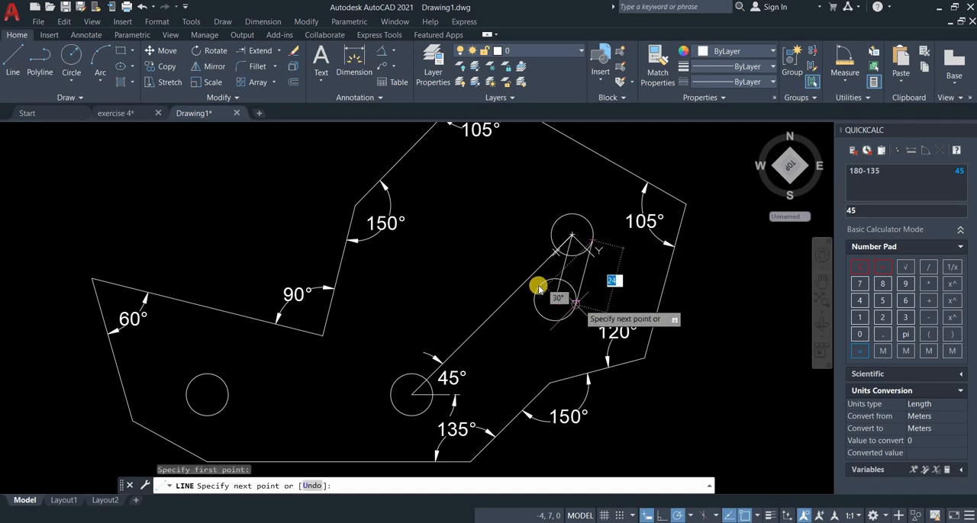
pyautogui.click(576, 303)
pyautogui.press('Return')
pyautogui.press('Return')
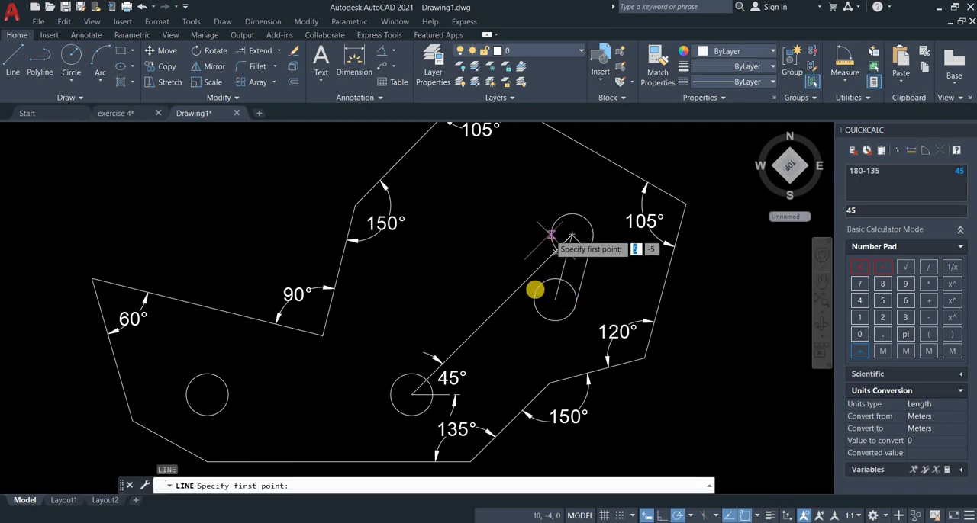
pyautogui.click(550, 233)
pyautogui.click(534, 293)
pyautogui.press('Return')
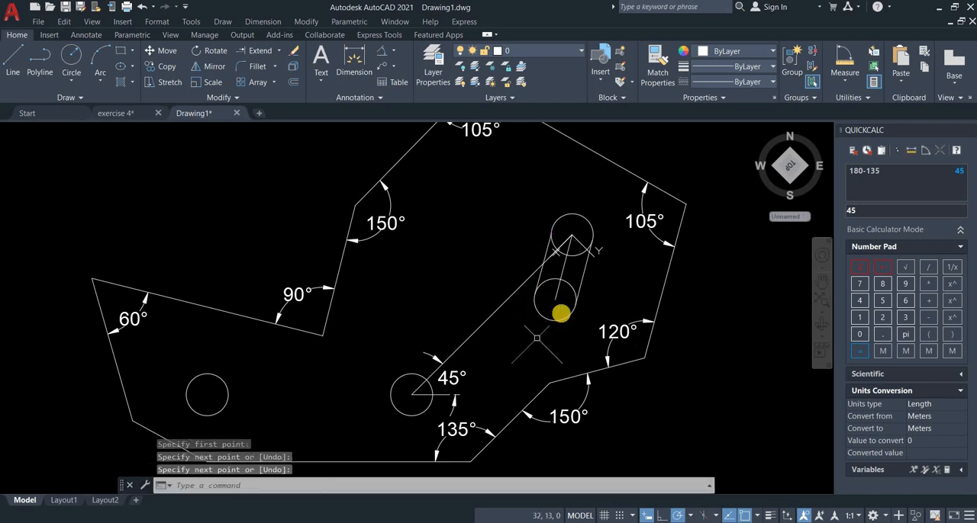
# Trim the inner arcs of both circles between the side lines to leave a closed slot outline.
pyautogui.click(278, 51)
pyautogui.click(264, 74)
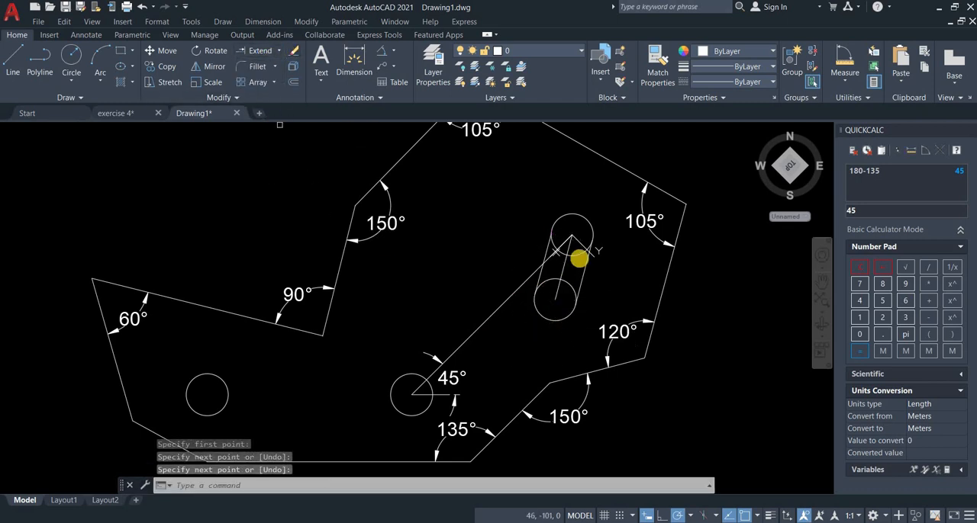
pyautogui.scroll(2, 583, 257)
pyautogui.click(547, 252)
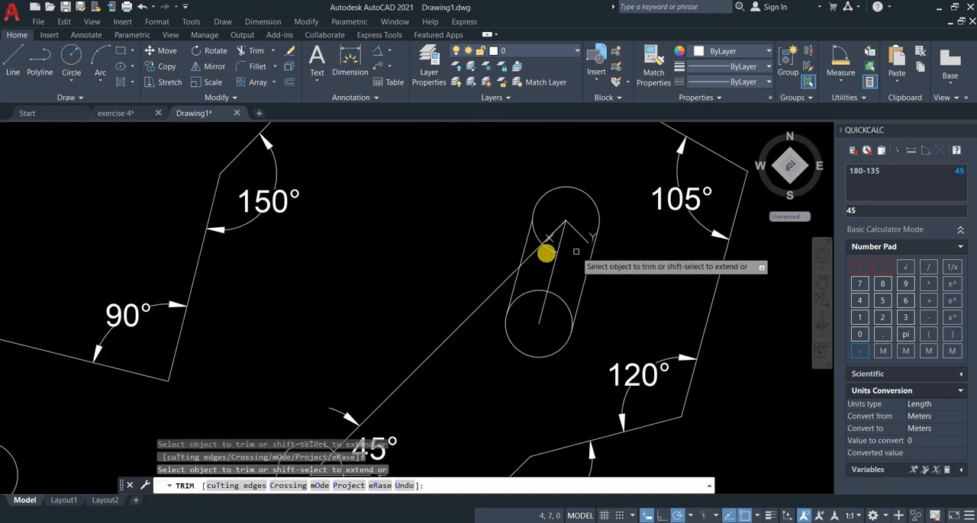
pyautogui.click(538, 238)
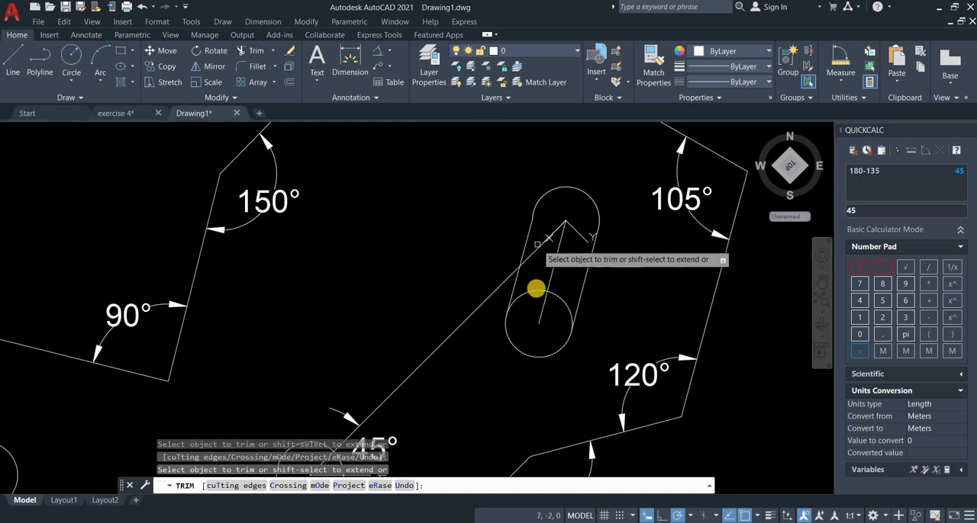
pyautogui.click(546, 296)
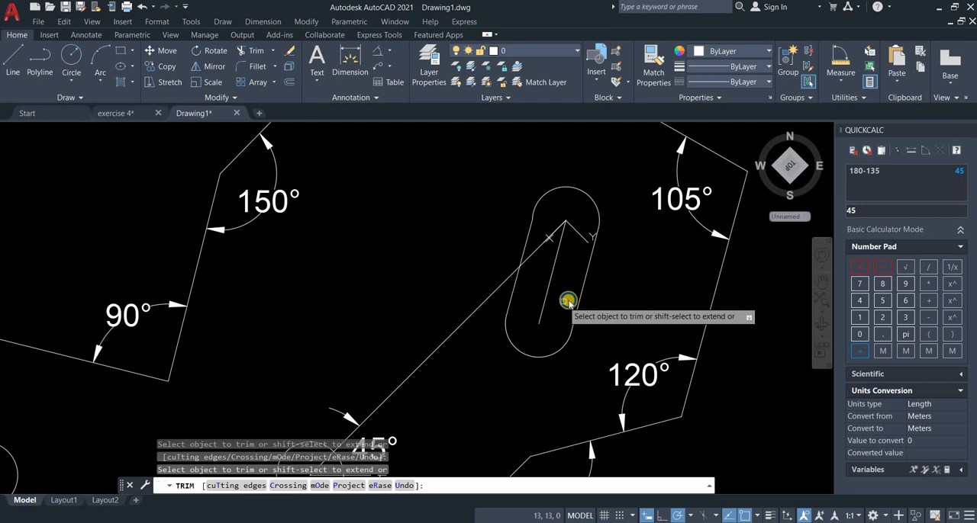
pyautogui.scroll(-4, 568, 301)
pyautogui.press('Return')
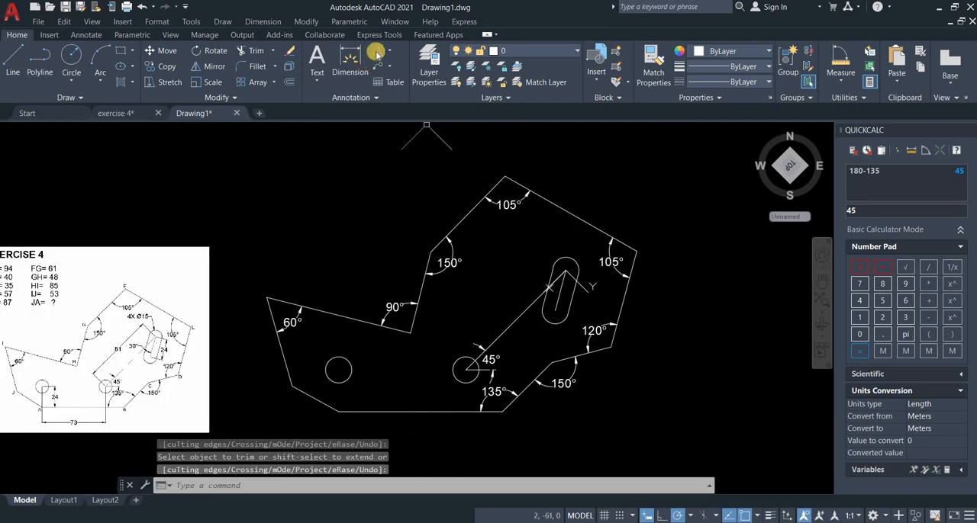
pyautogui.click(375, 52)
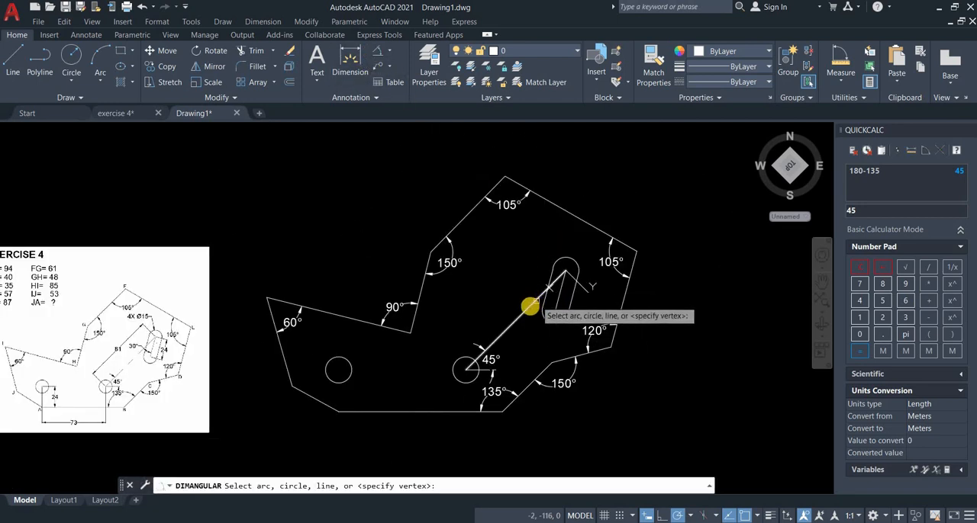
pyautogui.press('Return')
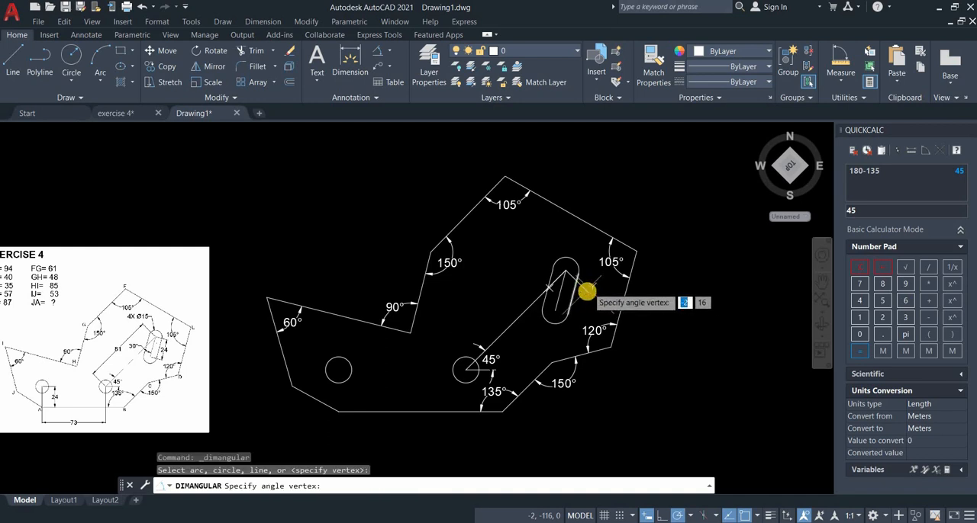
pyautogui.press('Escape')
# Reset the UCS to World.
pyautogui.rightClick(592, 286)
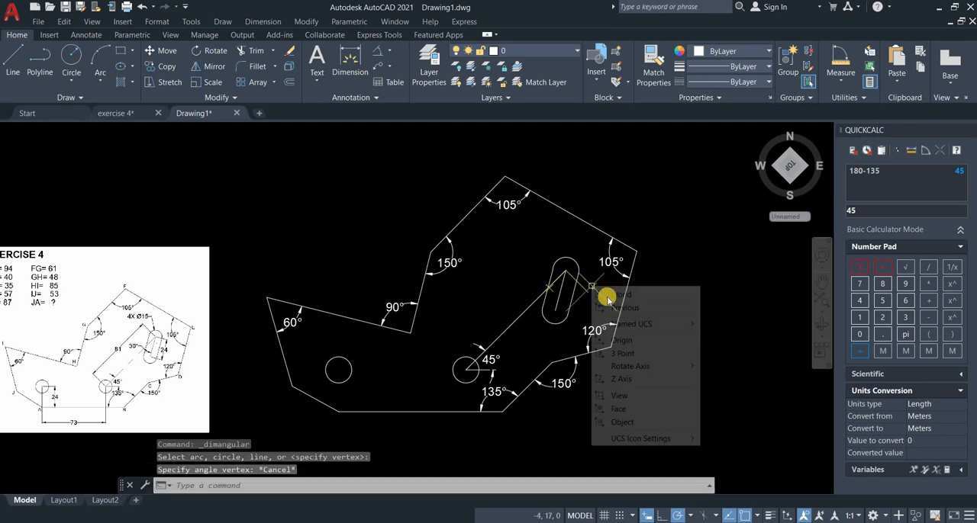
pyautogui.click(622, 290)
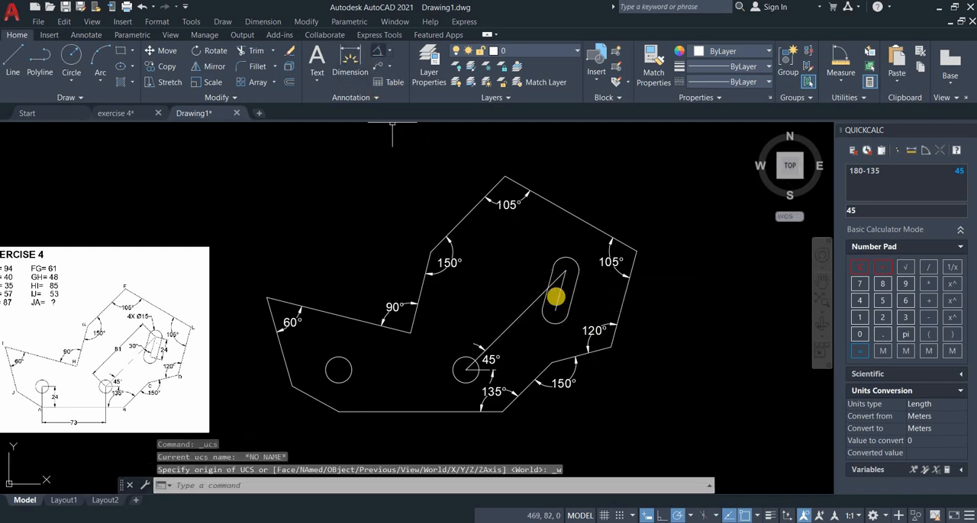
# Try an angular dimension from the long centre line to the slot, placed above and outside the slot, and delete it.
pyautogui.press('Return')
pyautogui.click(534, 302)
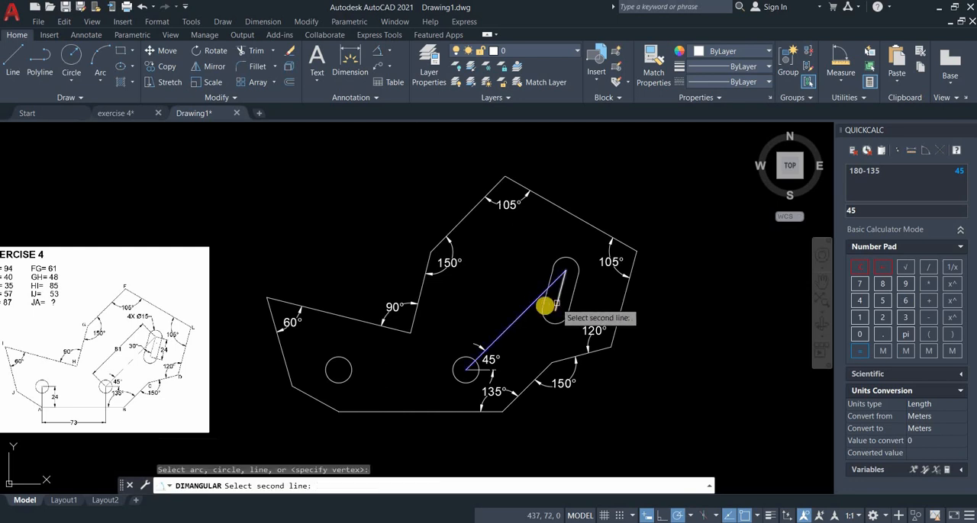
pyautogui.click(543, 306)
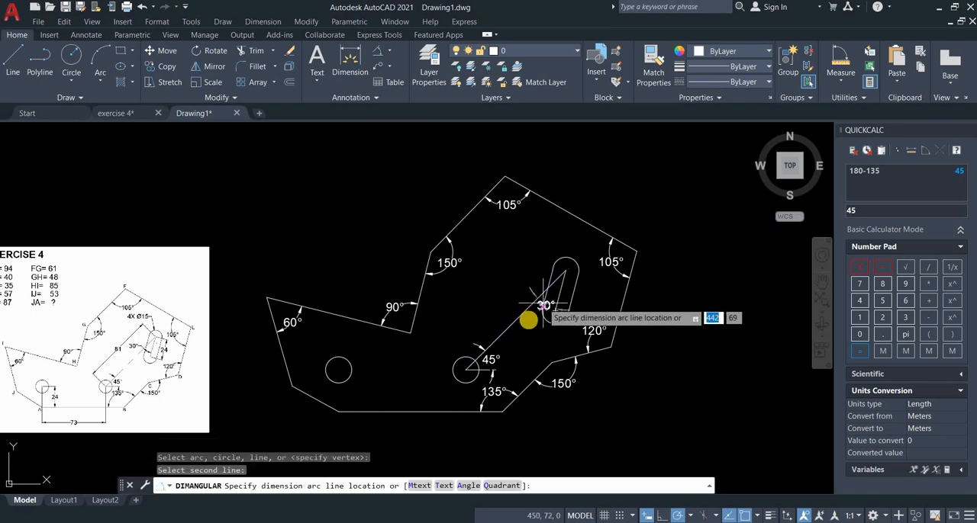
pyautogui.click(510, 241)
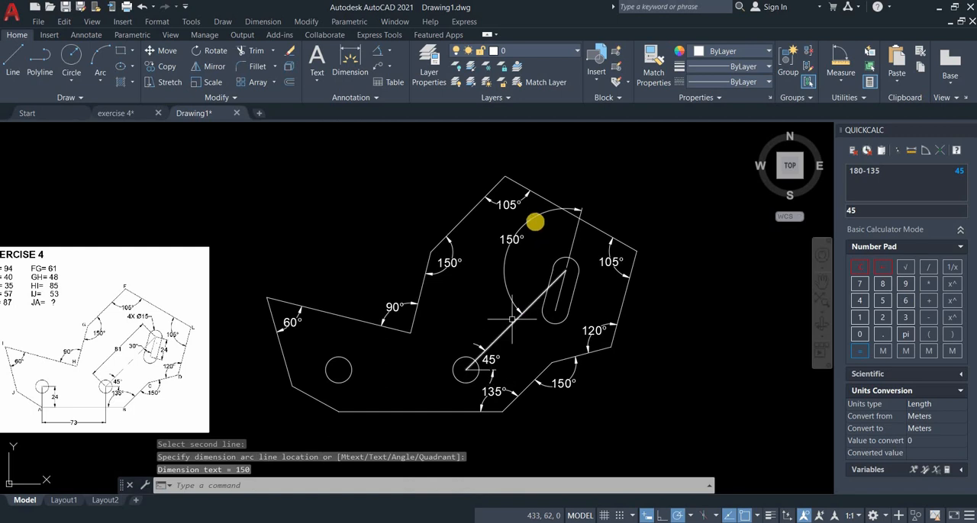
pyautogui.click(529, 221)
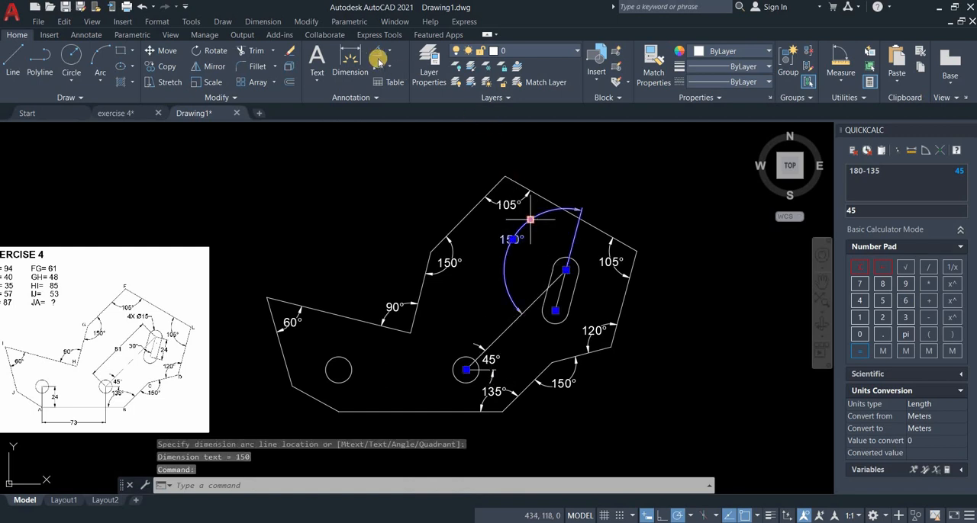
pyautogui.press('Delete')
# Add an angular dimension between the long centre line and the slot's centre line, placed below inside their acute angle.
pyautogui.press('Return')
pyautogui.click(532, 306)
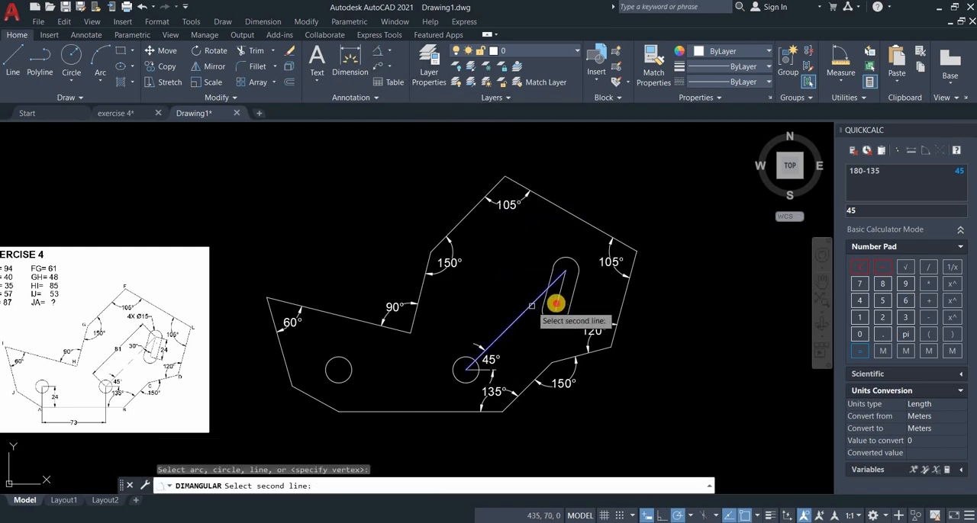
pyautogui.click(551, 307)
pyautogui.click(512, 361)
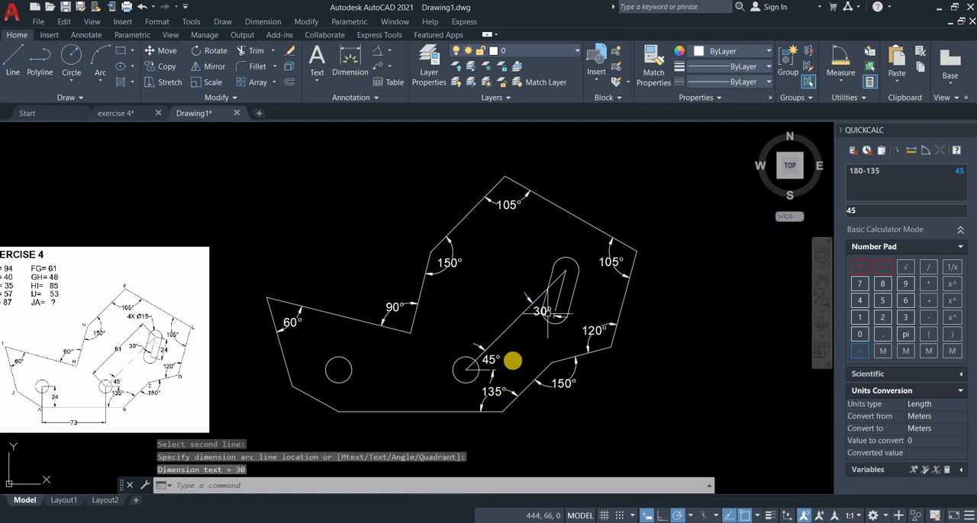
# Add a horizontal linear dimension between the centres of the two lower holes, placed below the profile's base line.
pyautogui.moveTo(502, 334); pyautogui.dragTo(483, 299, button='middle')
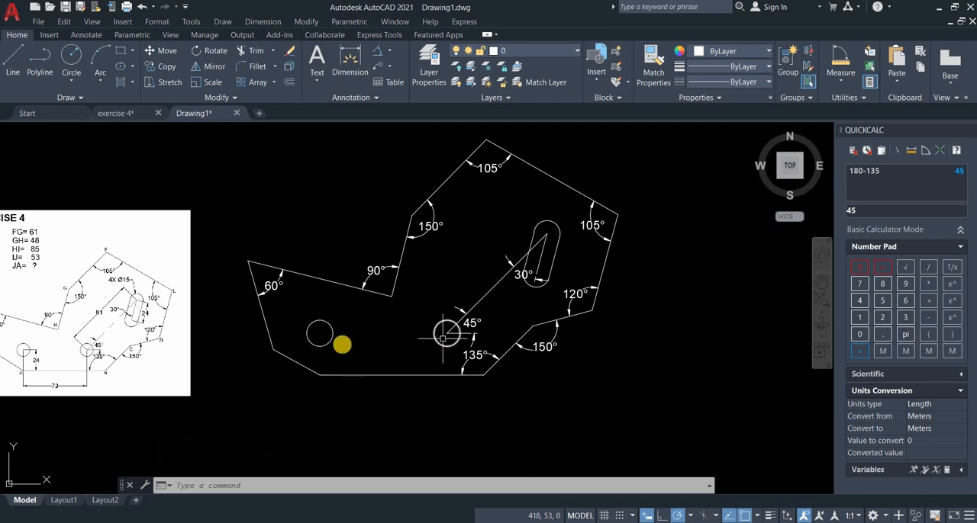
pyautogui.click(389, 49)
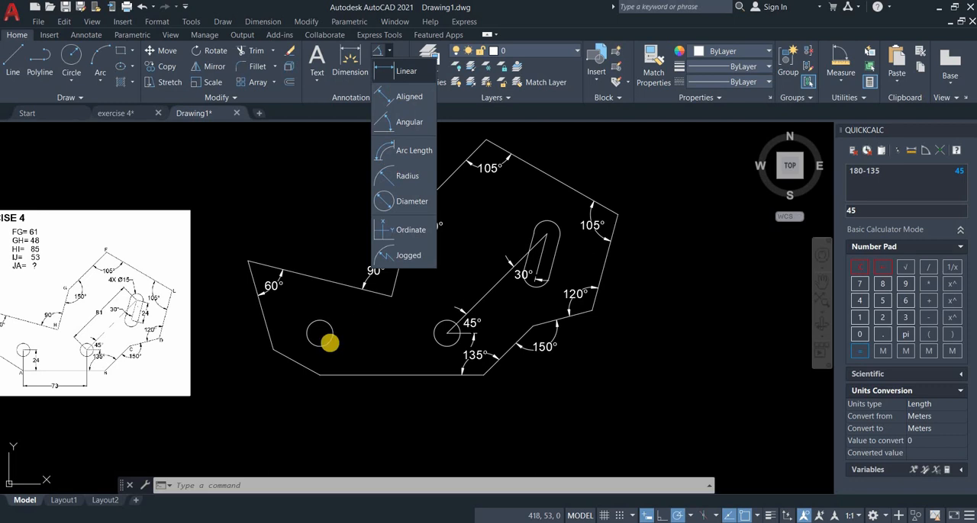
pyautogui.click(446, 334)
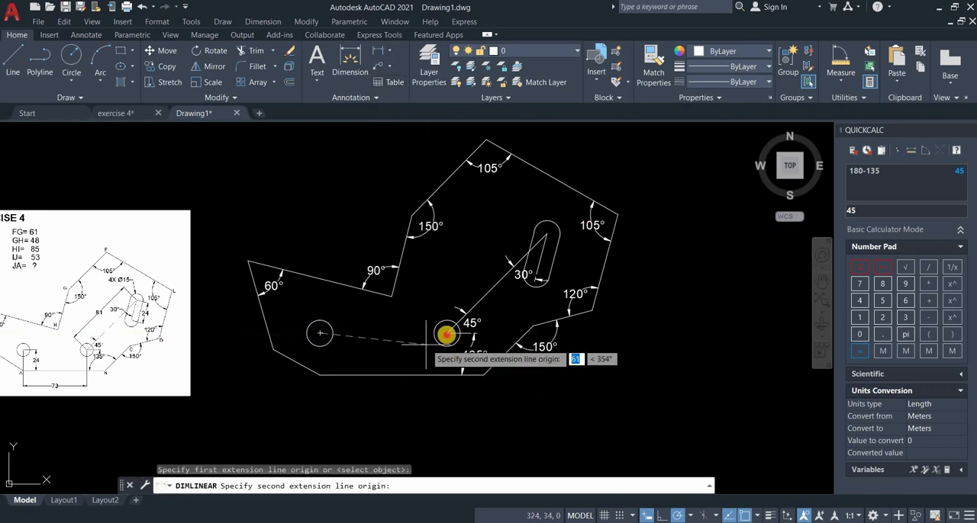
pyautogui.click(435, 374)
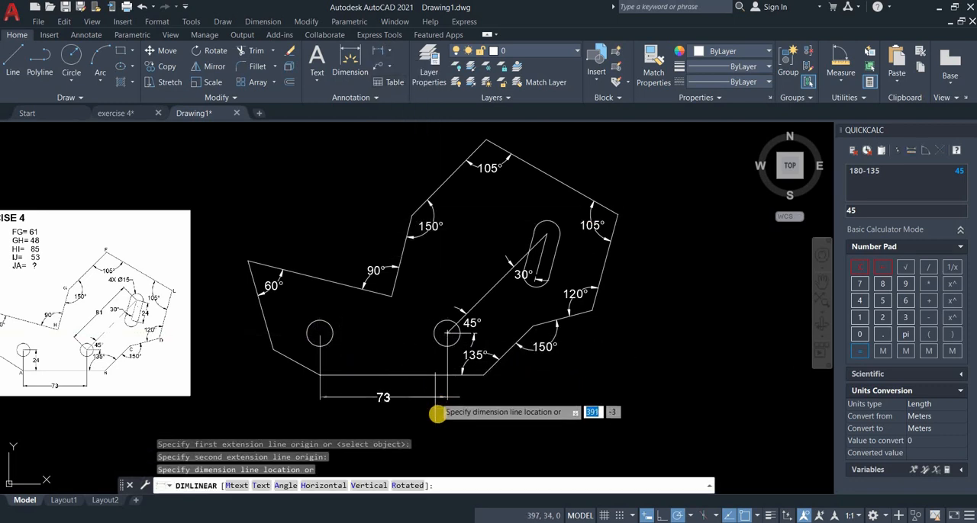
pyautogui.click(439, 414)
pyautogui.click(379, 51)
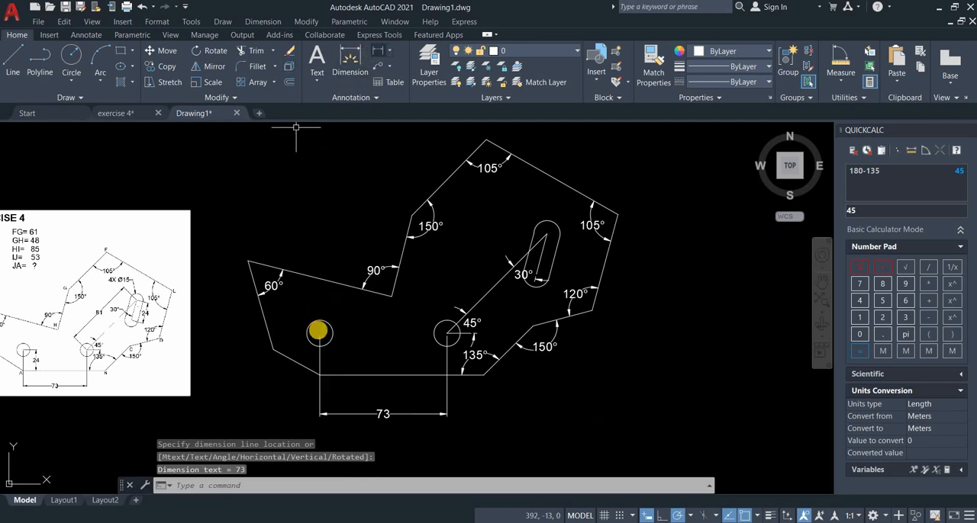
pyautogui.click(321, 374)
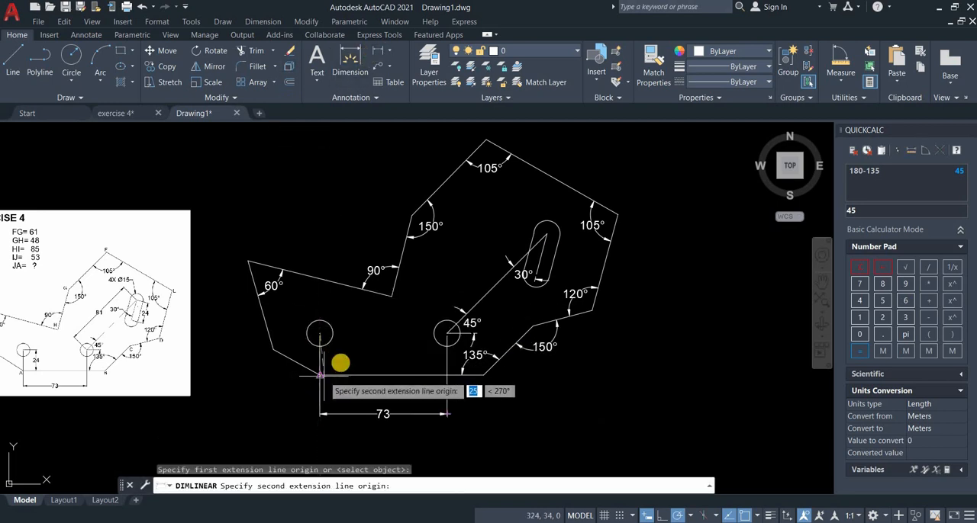
pyautogui.click(342, 332)
pyautogui.press('Escape')
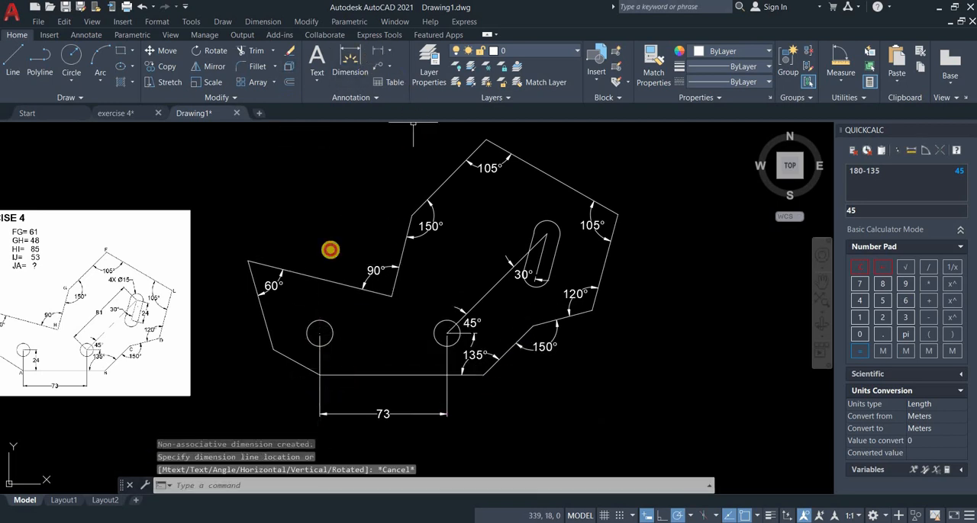
# Add a vertical linear dimension from the base line's left corner to the left hole's centre, placed just right of the hole.
pyautogui.press('Return')
pyautogui.click(323, 376)
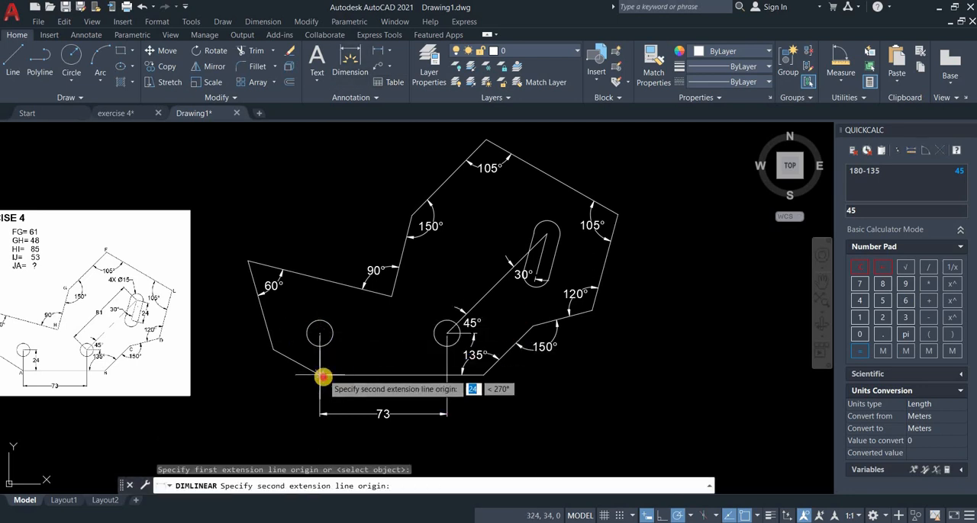
pyautogui.click(321, 333)
pyautogui.click(356, 357)
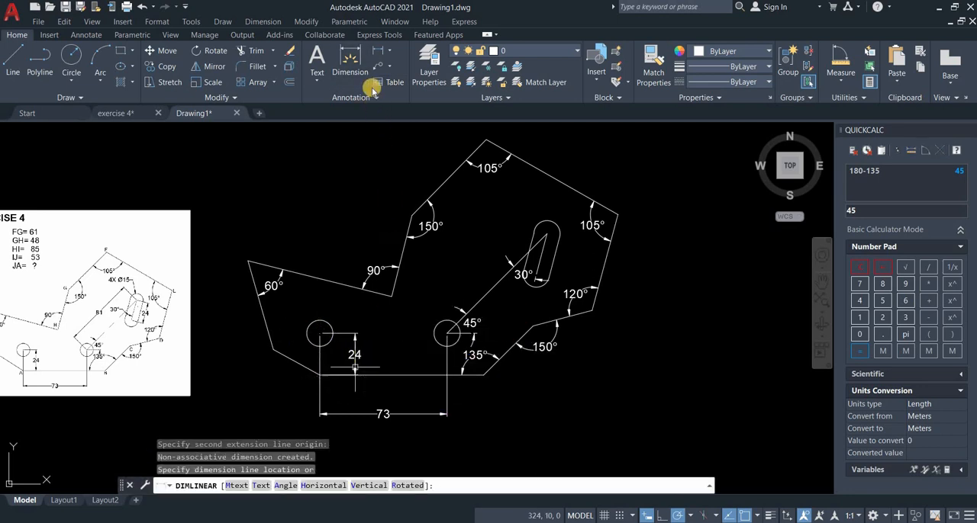
pyautogui.press('Return')
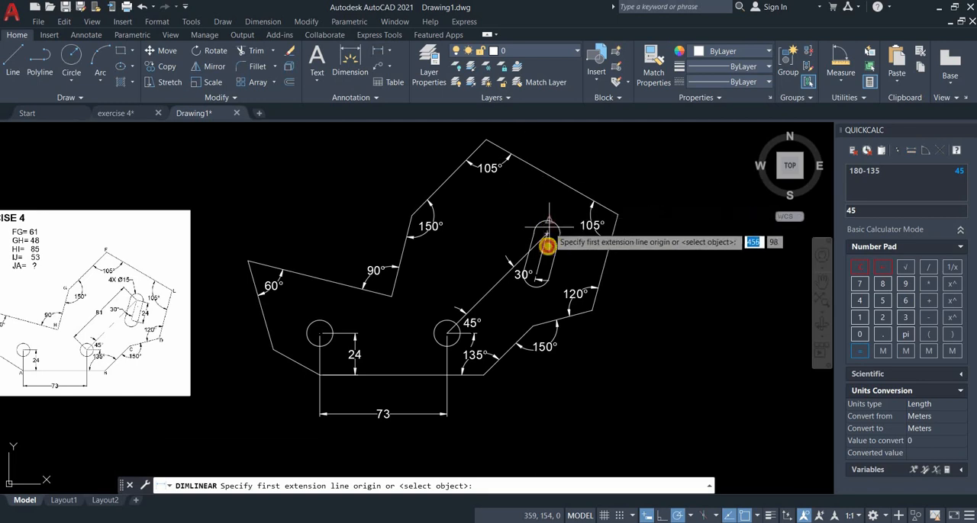
pyautogui.click(542, 273)
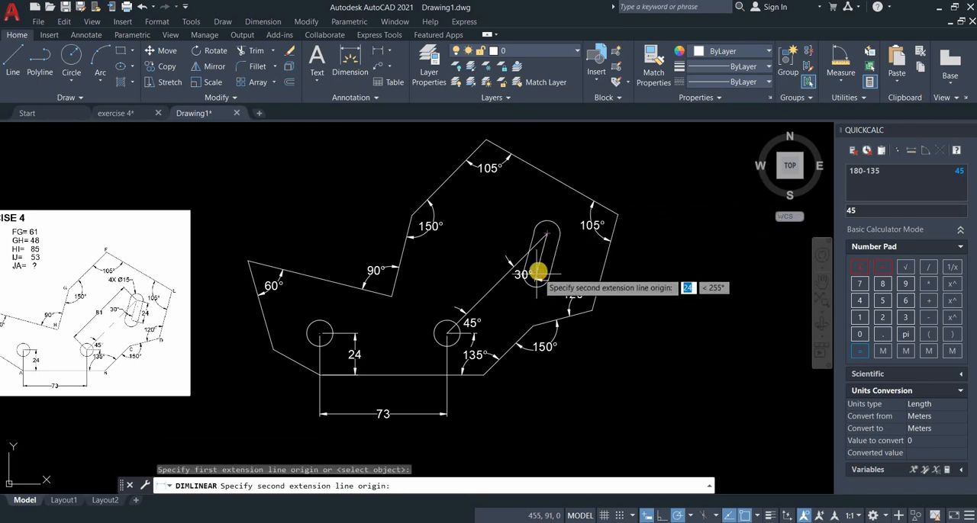
pyautogui.press('Escape')
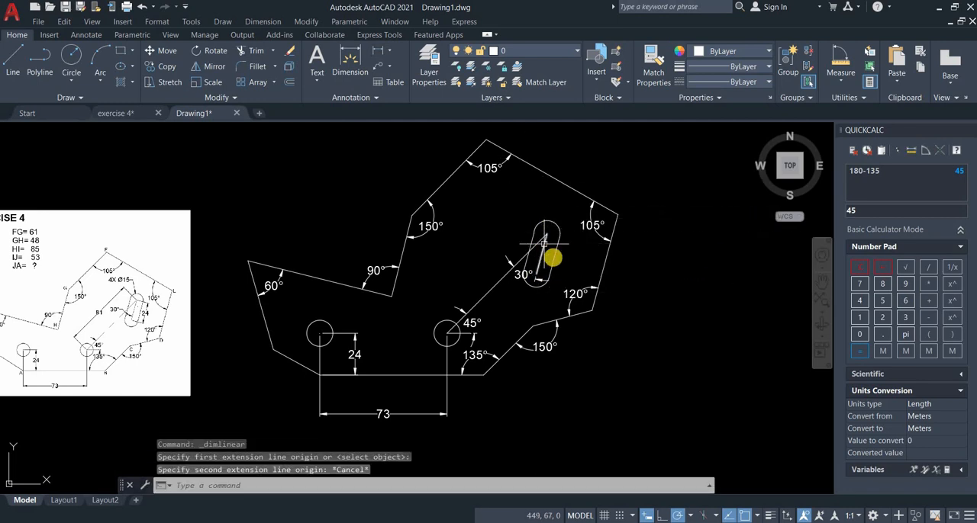
# Add an aligned dimension between the slot's upper and lower arc centres, placed along the slot's right side.
pyautogui.scroll(2, 544, 244)
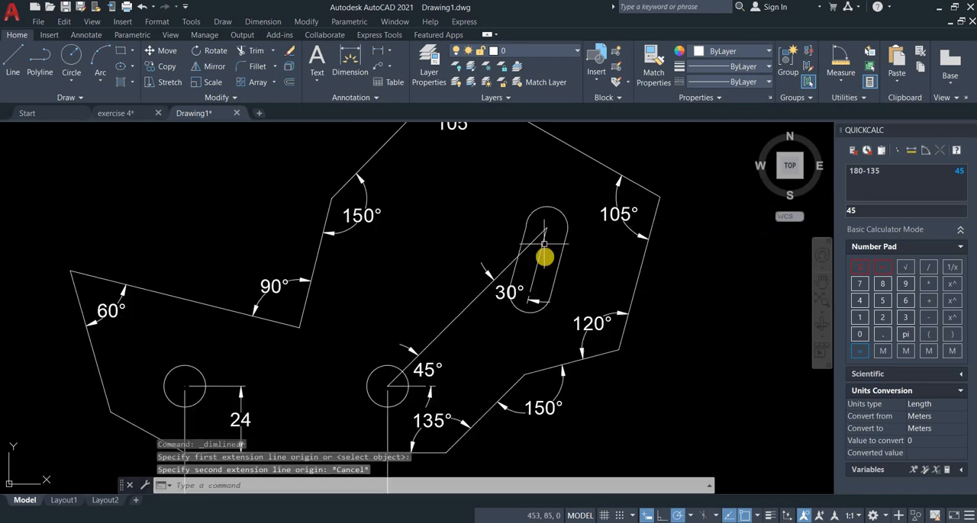
pyautogui.click(381, 55)
pyautogui.click(392, 97)
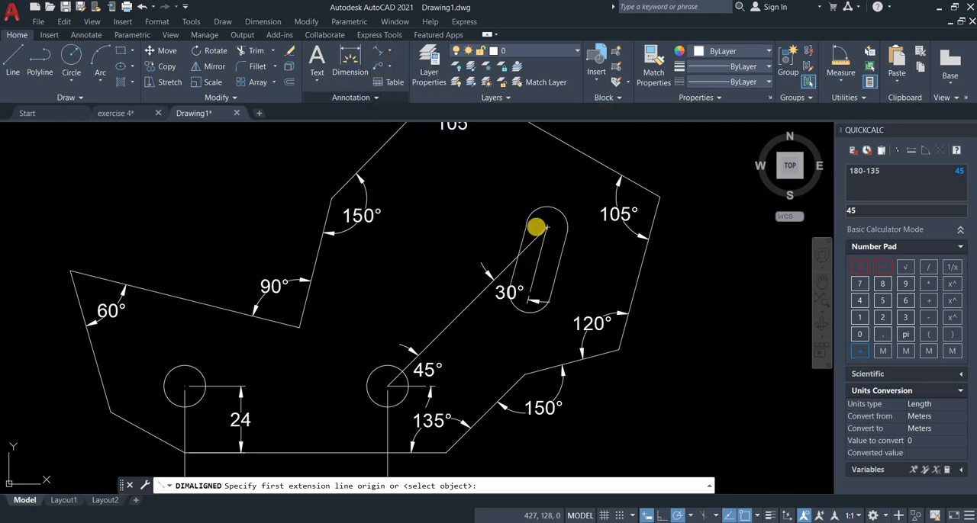
pyautogui.click(547, 229)
pyautogui.click(547, 227)
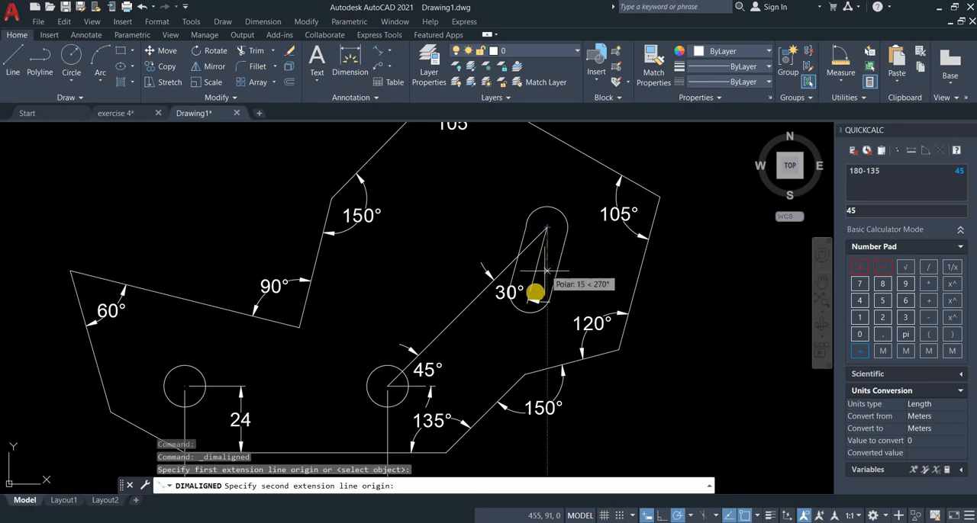
pyautogui.click(531, 293)
pyautogui.click(569, 284)
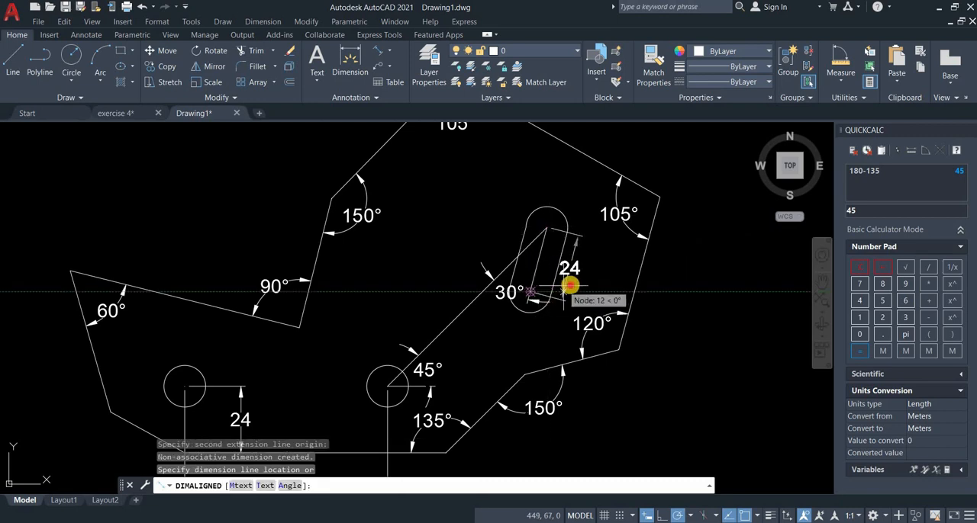
# Add an aligned dimension from the right lower hole's centre to the slot's upper centre, placed above the long centre line.
pyautogui.press('Return')
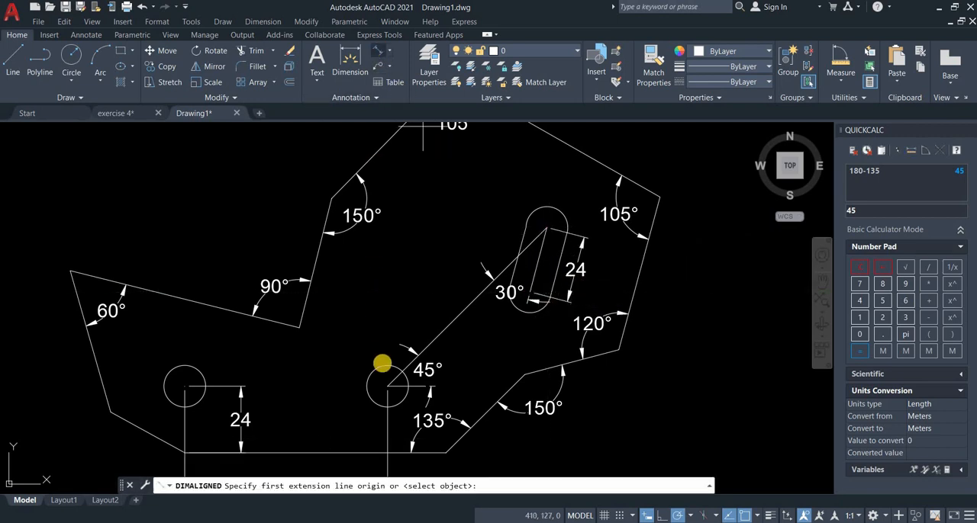
pyautogui.click(387, 386)
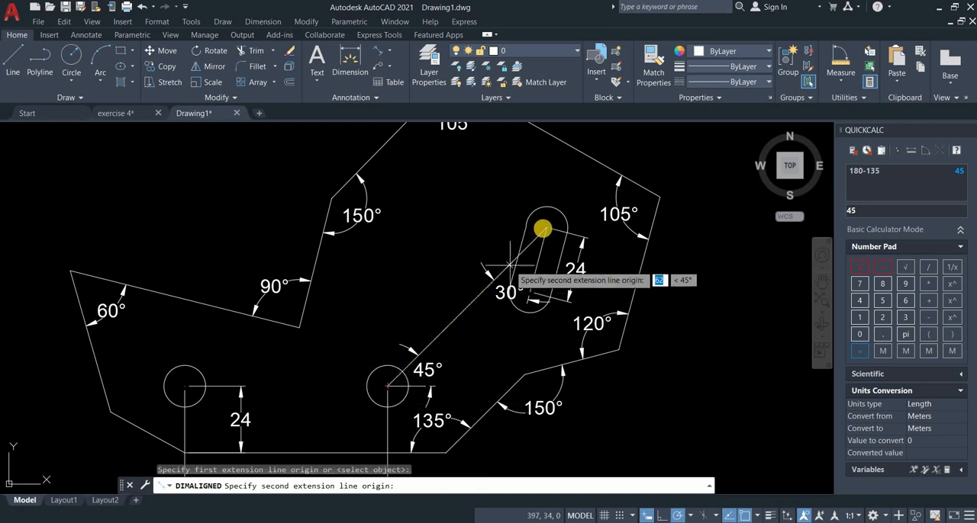
pyautogui.click(547, 228)
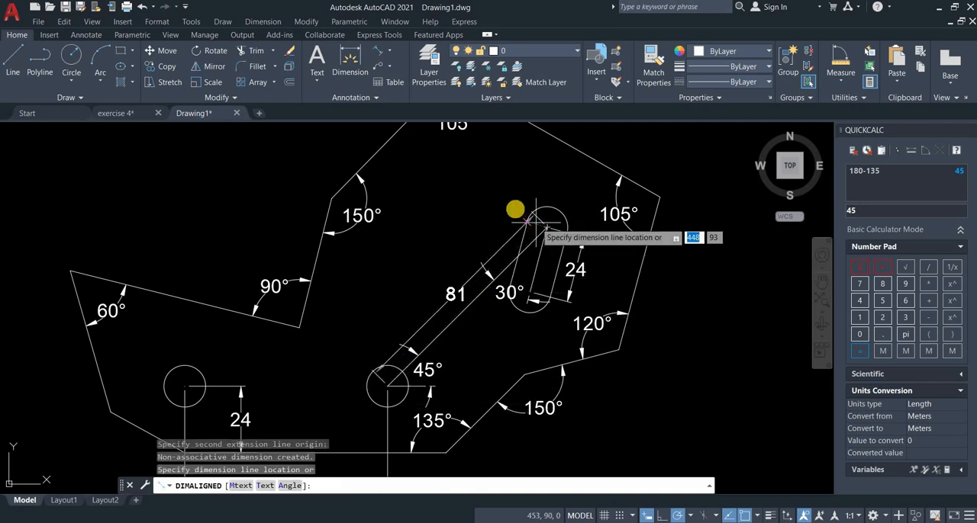
pyautogui.click(512, 205)
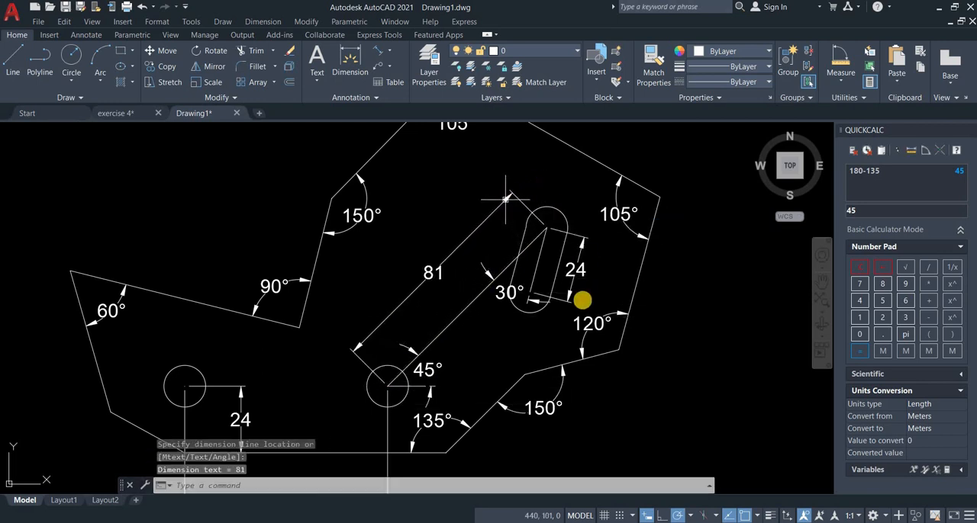
# Open the choice of text types, Multiline Text or Single Line, for annotating the profile.
pyautogui.scroll(-2, 544, 182)
pyautogui.moveTo(579, 303)
pyautogui.mouseDown(button='middle')
pyautogui.moveTo(602, 282)
pyautogui.moveTo(551, 345)
pyautogui.mouseUp(button='middle')
pyautogui.scroll(-2, 598, 286)
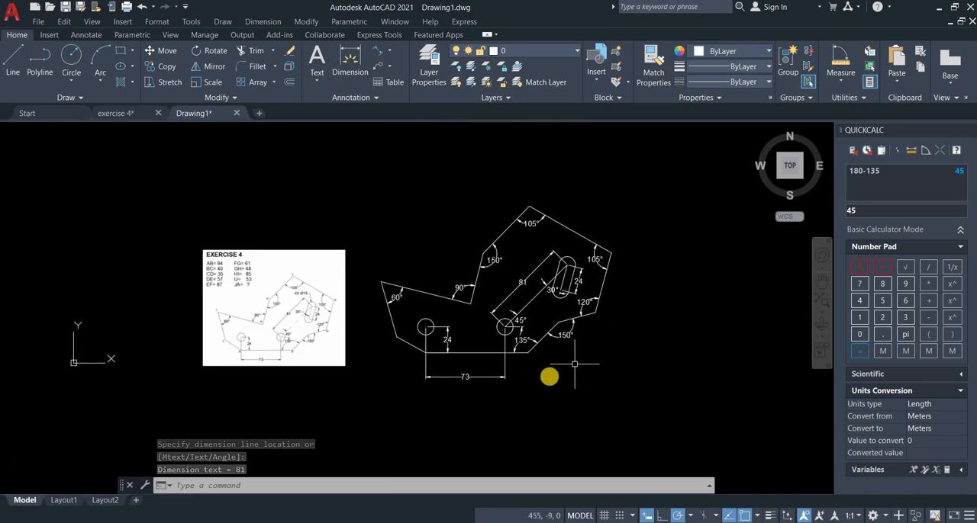
pyautogui.scroll(2, 466, 366)
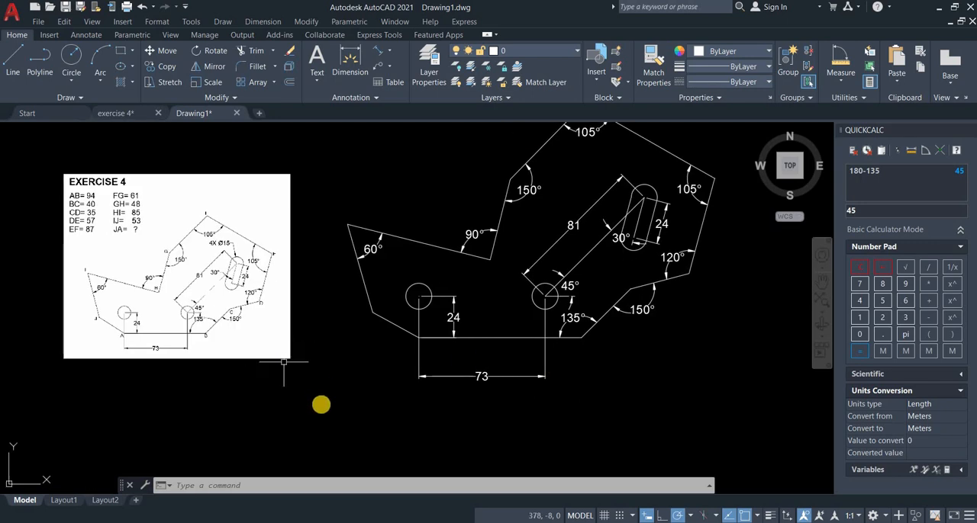
pyautogui.moveTo(443, 278); pyautogui.dragTo(409, 303, button='middle')
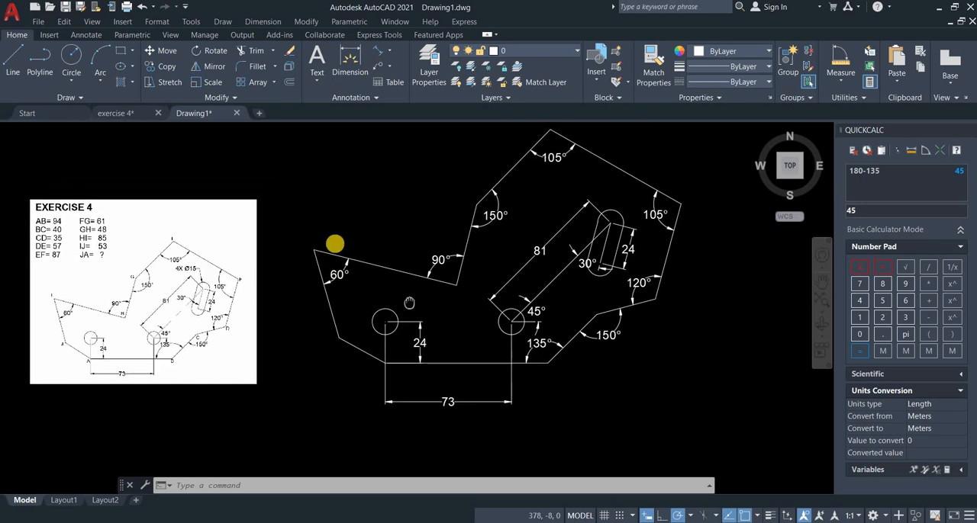
pyautogui.click(317, 84)
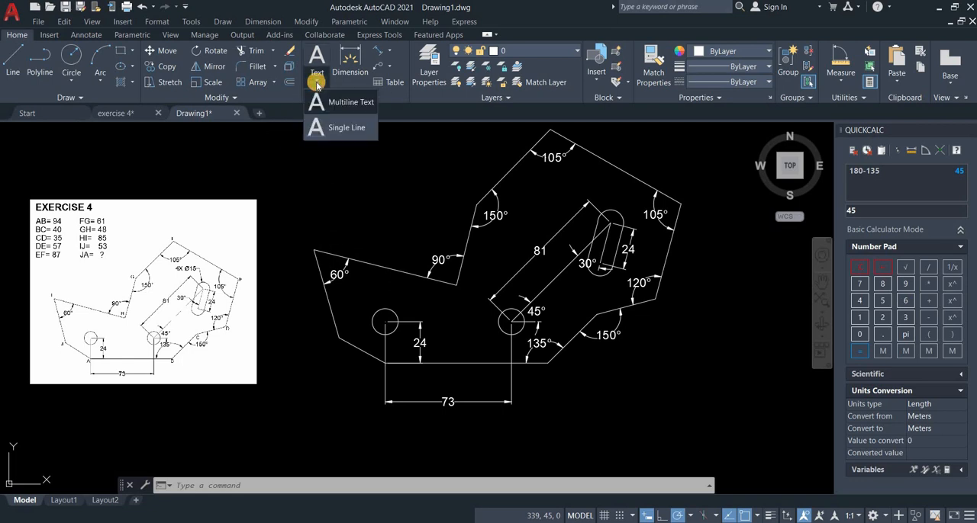
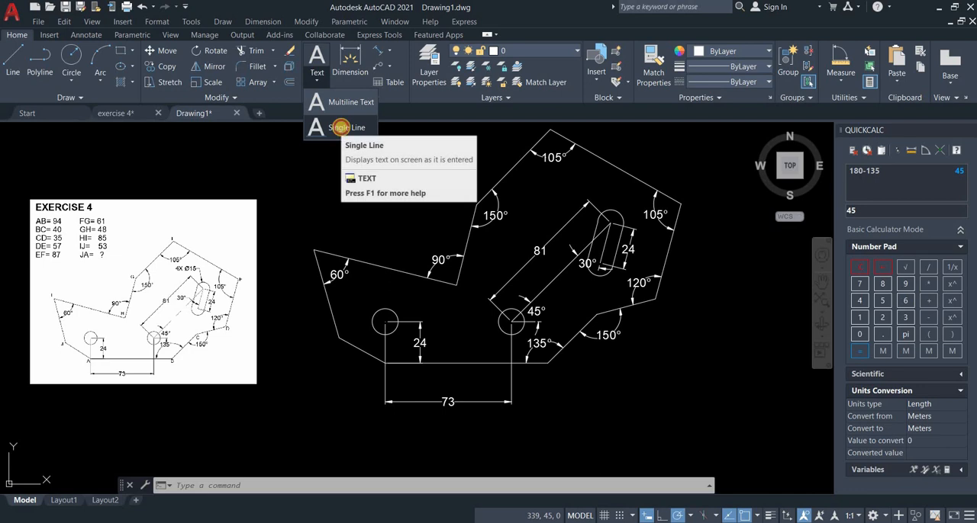
# Place the single-line text A at the base line's left corner, picking its height on screen and using a 0° rotation.
pyautogui.click(346, 128)
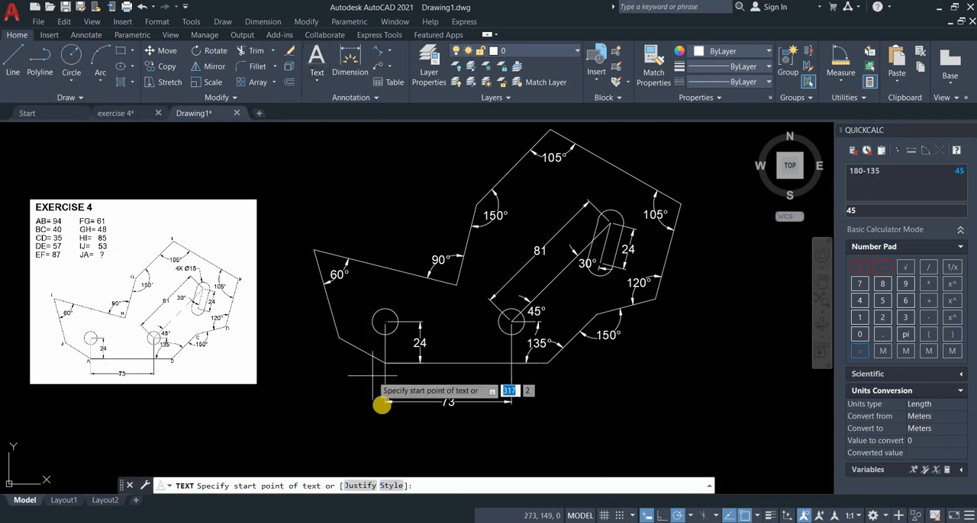
pyautogui.scroll(2, 384, 403)
pyautogui.scroll(2, 384, 402)
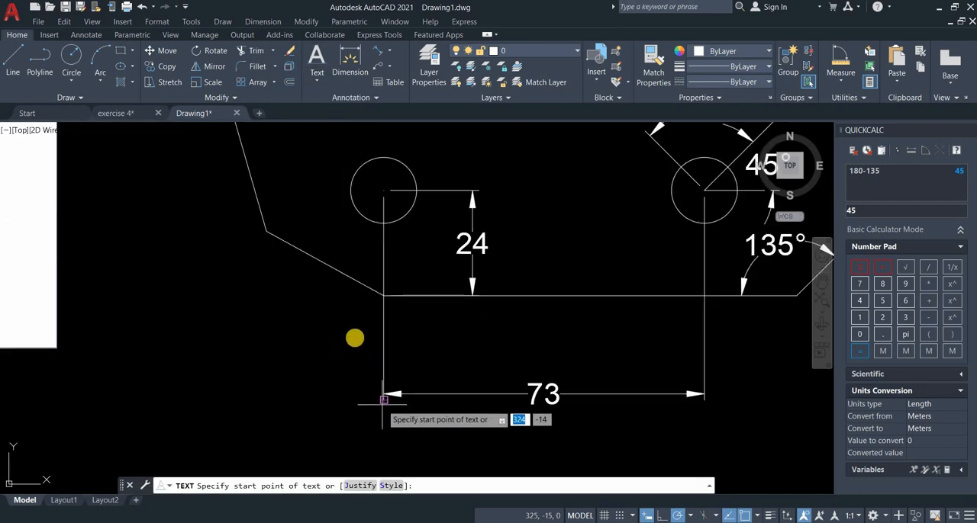
pyautogui.click(374, 303)
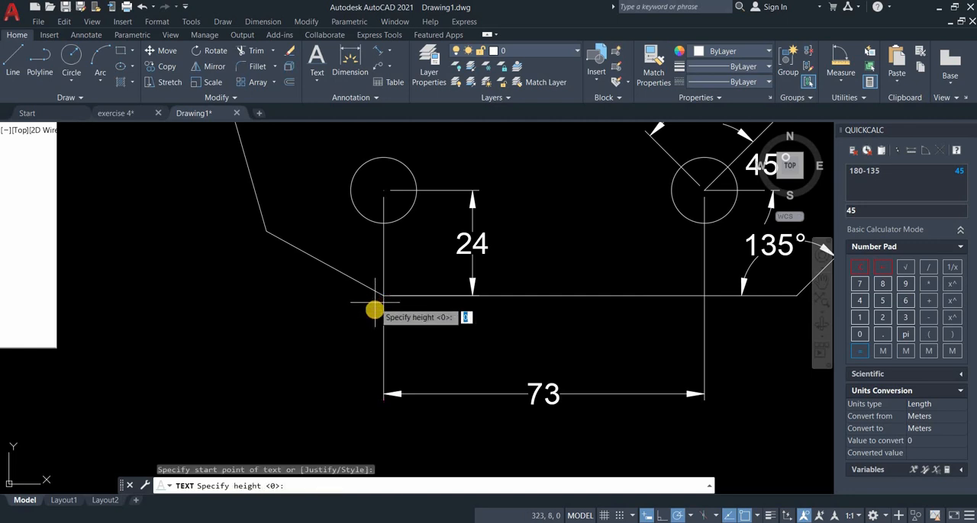
pyautogui.scroll(3, 374, 305)
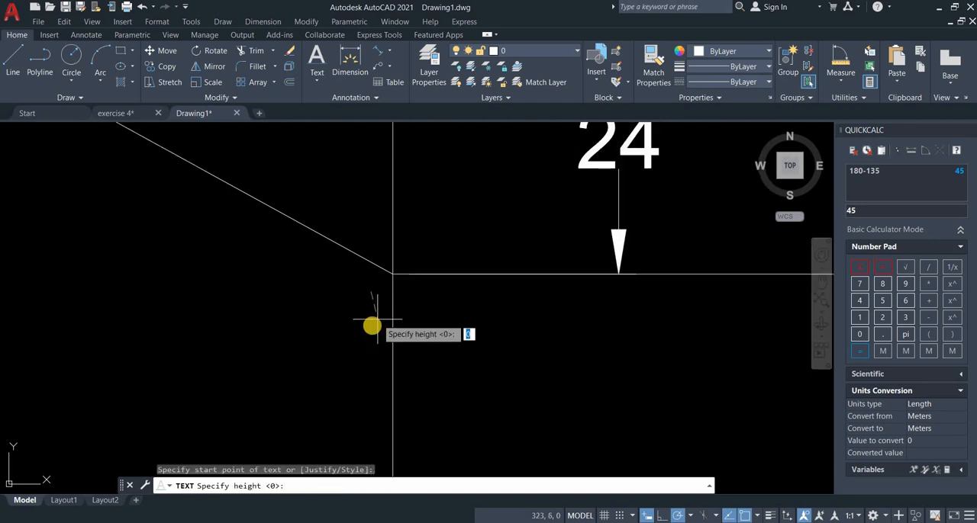
pyautogui.click(371, 327)
pyautogui.scroll(-2, 373, 328)
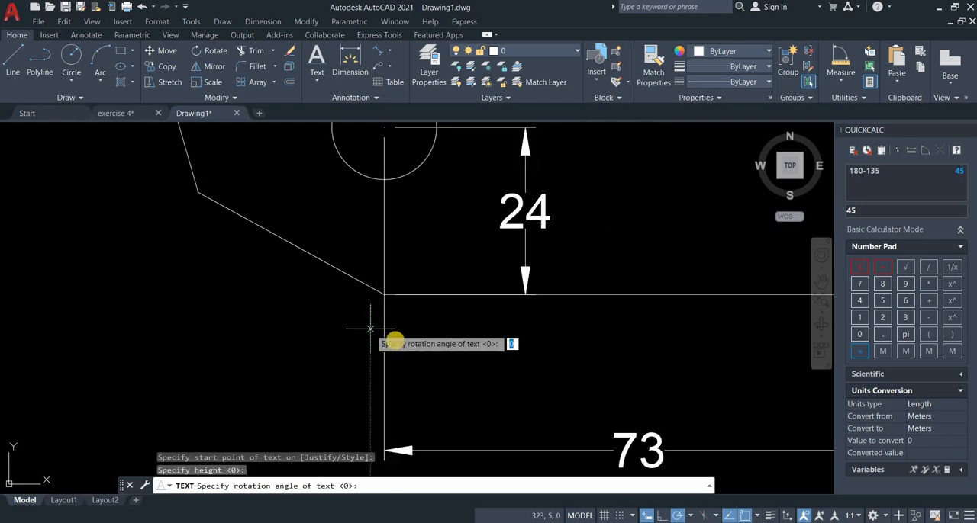
pyautogui.scroll(-2, 392, 339)
pyautogui.press('Return')
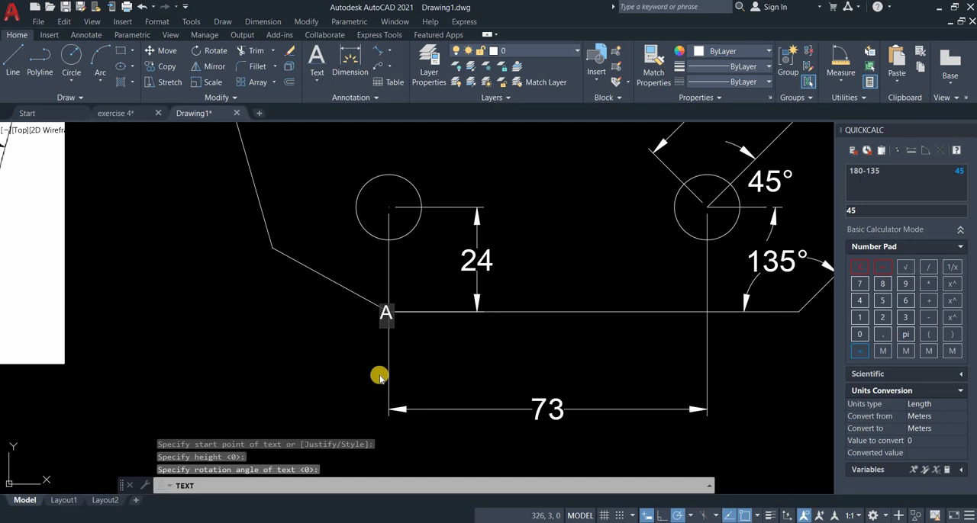
# Label the base line's right end B and the lower-right 150° corner C with single-line text.
pyautogui.moveTo(801, 327); pyautogui.dragTo(701, 340, button='middle')
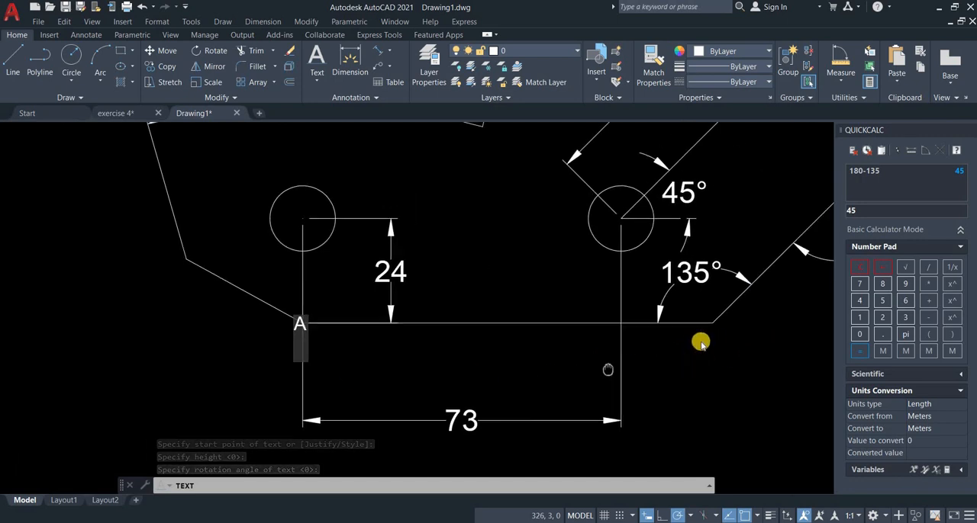
pyautogui.click(700, 342)
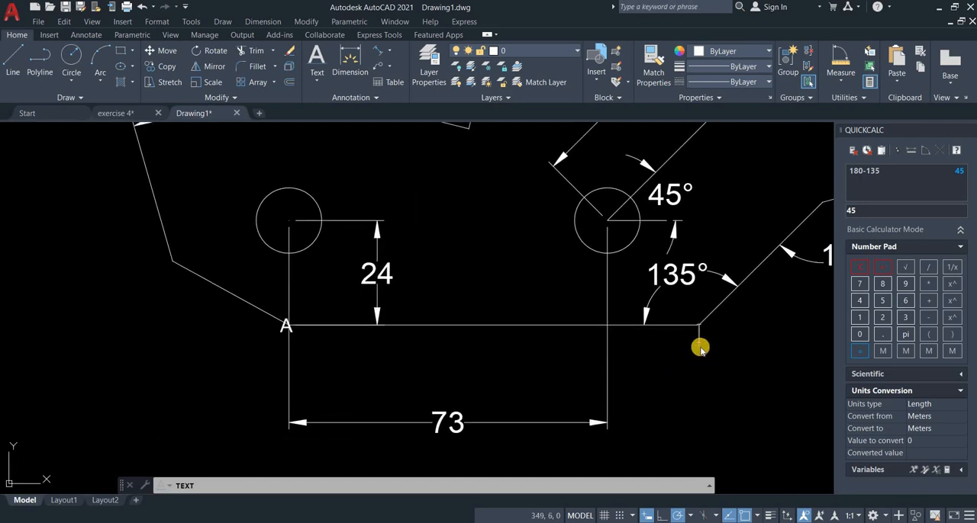
pyautogui.scroll(-2, 750, 287)
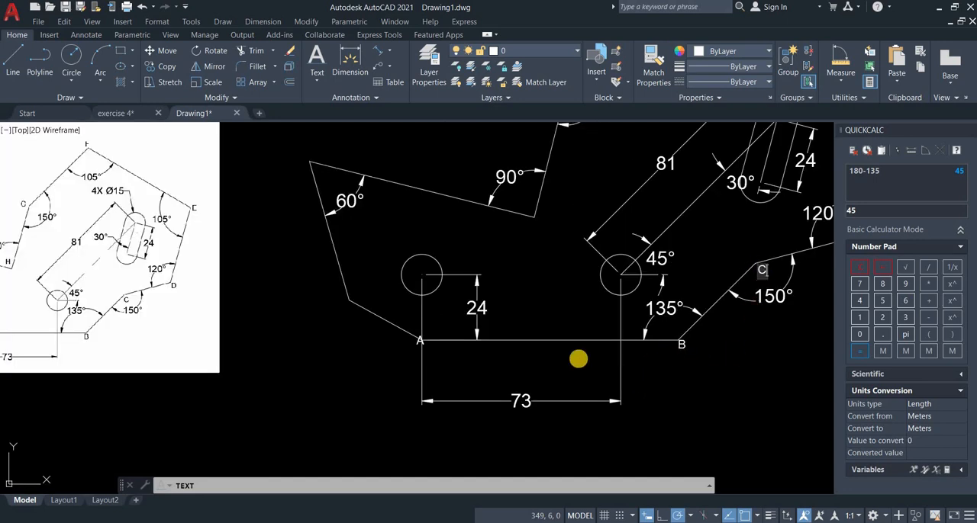
# Label the 120° corner D and the right-hand 105° corner E with single-line text.
pyautogui.moveTo(735, 352); pyautogui.dragTo(527, 373, button='middle')
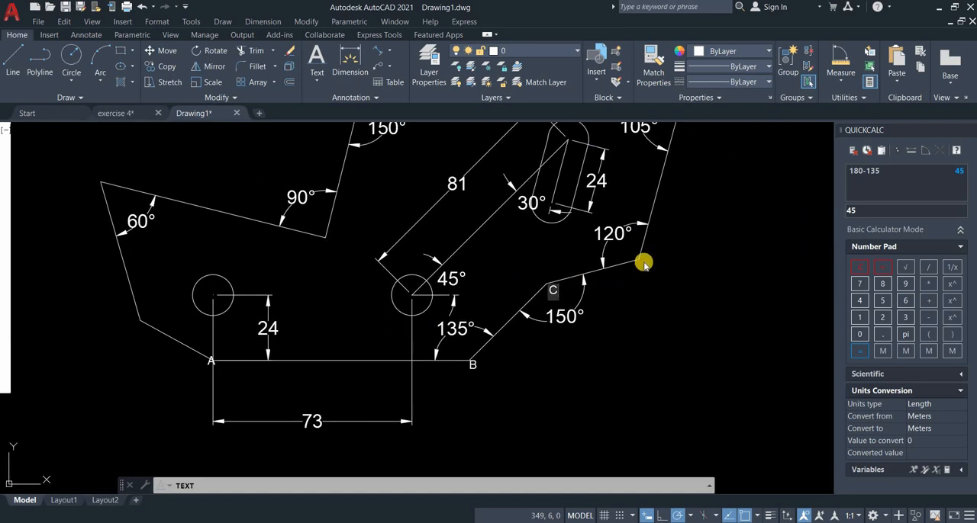
pyautogui.write('D')
pyautogui.moveTo(672, 264); pyautogui.dragTo(664, 378, button='middle')
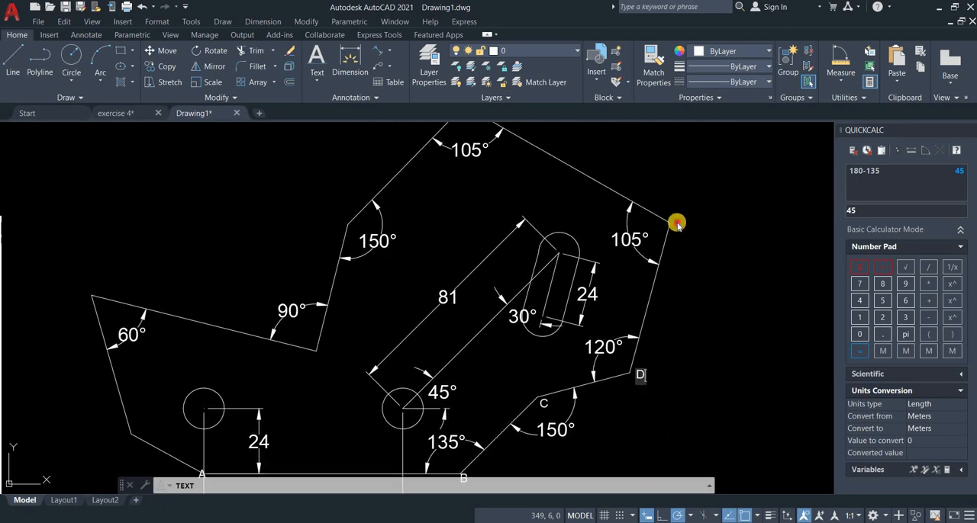
pyautogui.click(677, 222)
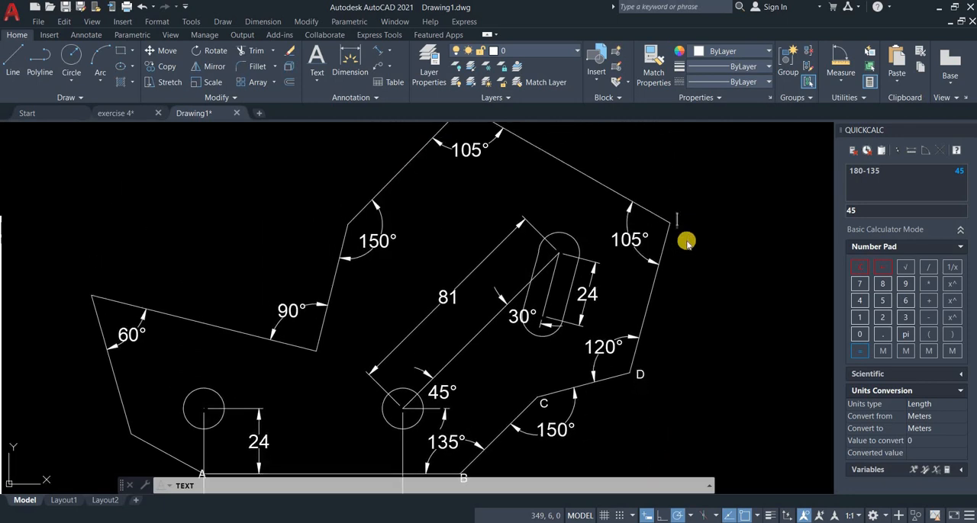
pyautogui.write('E')
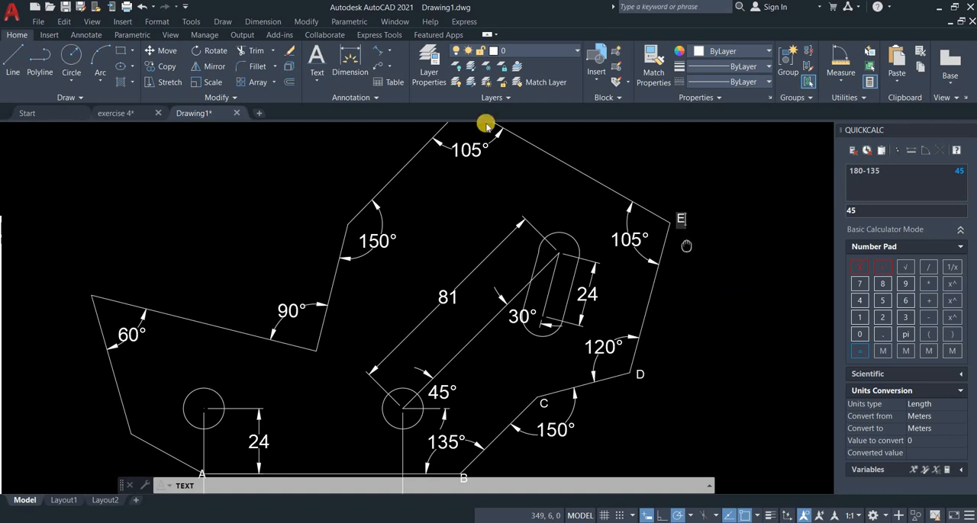
# Label the profile's topmost 105° corner F and the upper-left 150° corner G with single-line text.
pyautogui.moveTo(489, 124); pyautogui.dragTo(528, 162, button='middle')
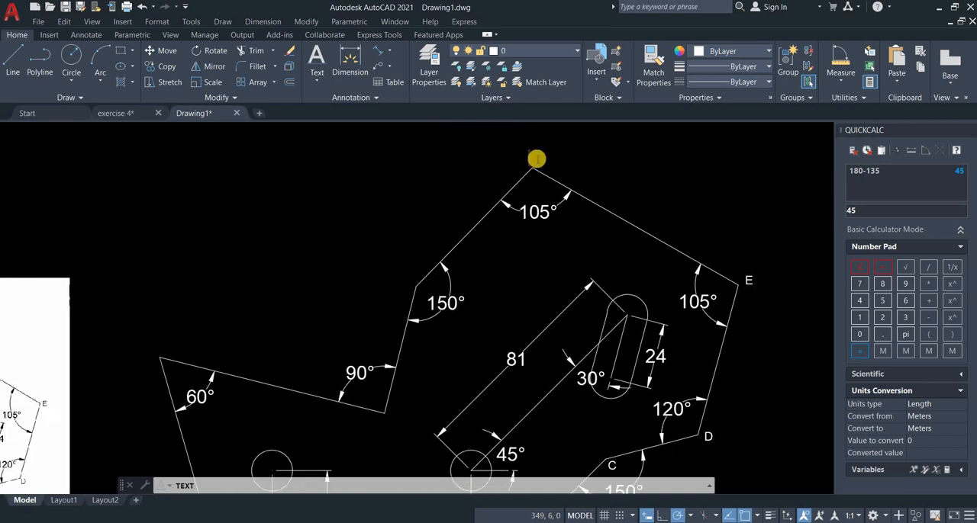
pyautogui.write('F')
pyautogui.moveTo(413, 282)
pyautogui.mouseDown(button='middle')
pyautogui.moveTo(485, 249)
pyautogui.moveTo(480, 255)
pyautogui.mouseUp(button='middle')
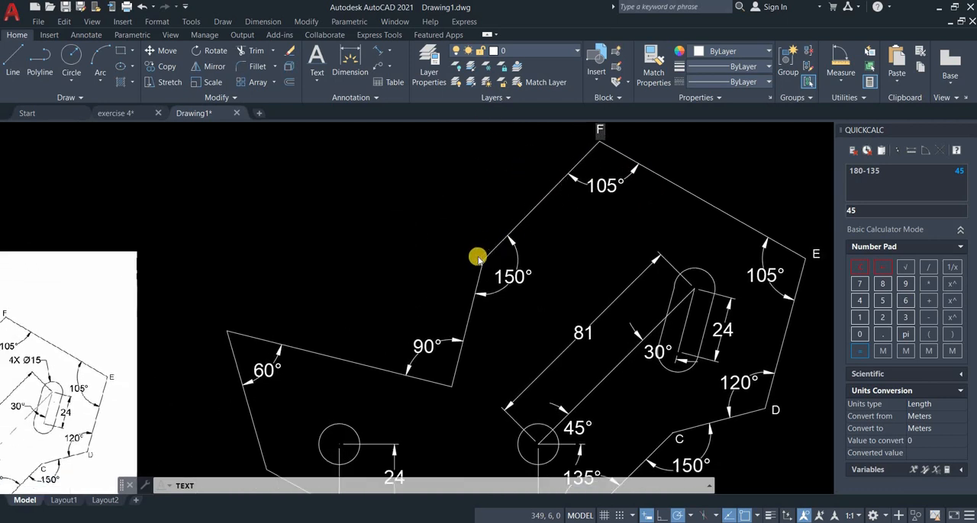
pyautogui.click(477, 257)
pyautogui.write('G')
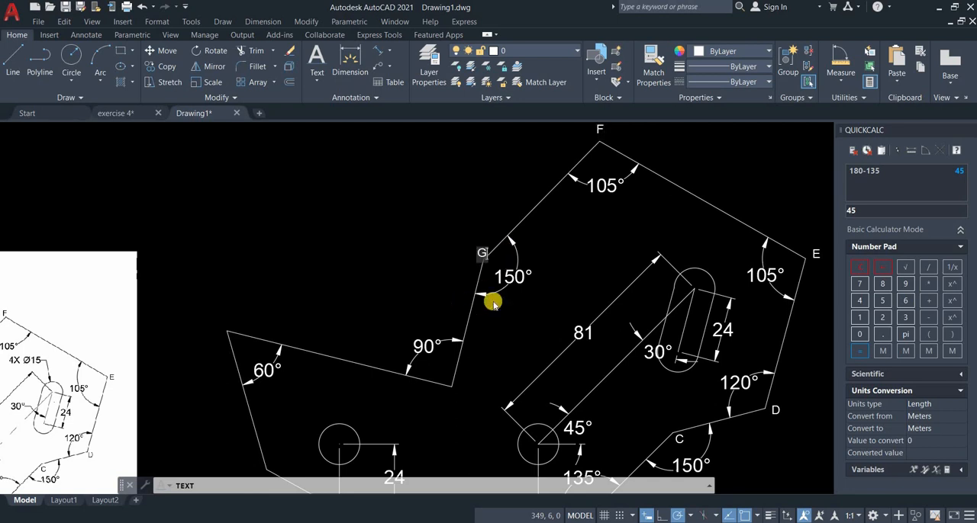
# Label the 90° corner H, the 60° corner I and the lower-left corner J, and finish the single-line text.
pyautogui.moveTo(493, 298); pyautogui.dragTo(488, 321, button='middle')
pyautogui.click(489, 320)
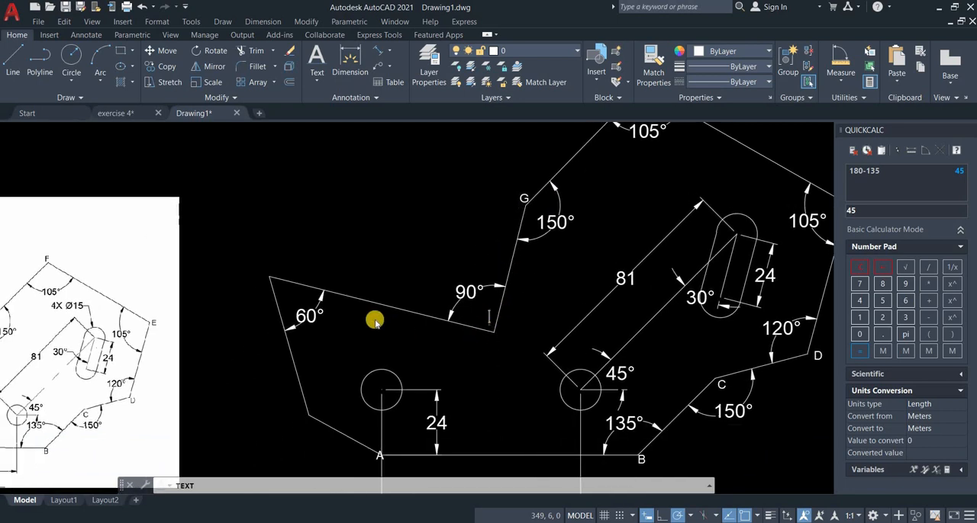
pyautogui.write('H')
pyautogui.click(269, 272)
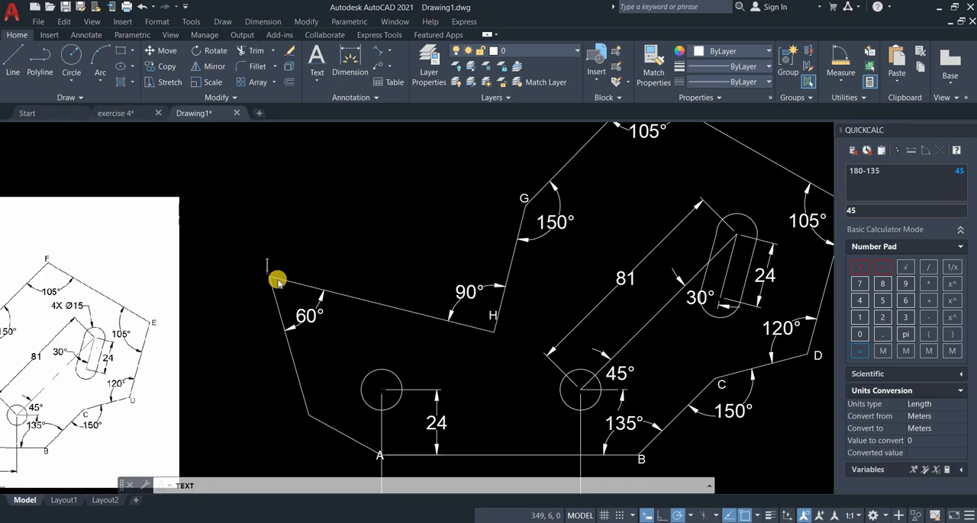
pyautogui.moveTo(288, 306); pyautogui.dragTo(344, 268, button='middle')
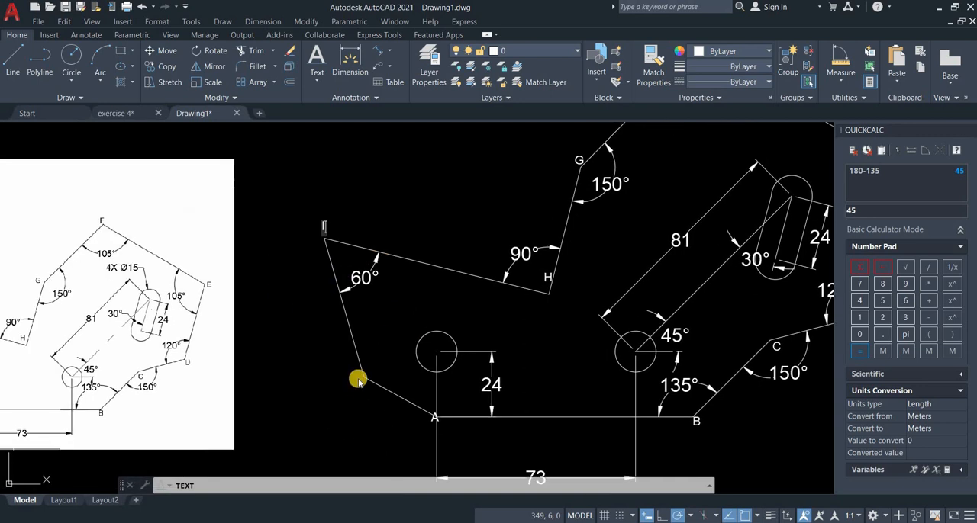
pyautogui.click(367, 427)
pyautogui.press('Return')
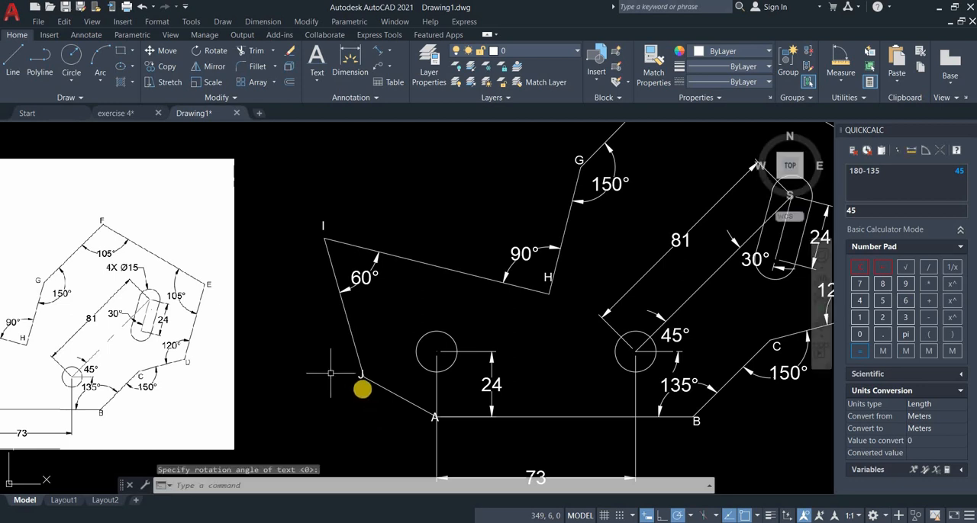
# Shift the label J slightly down and left so it clears the profile's lower-left corner.
pyautogui.scroll(2, 363, 391)
pyautogui.press('Return')
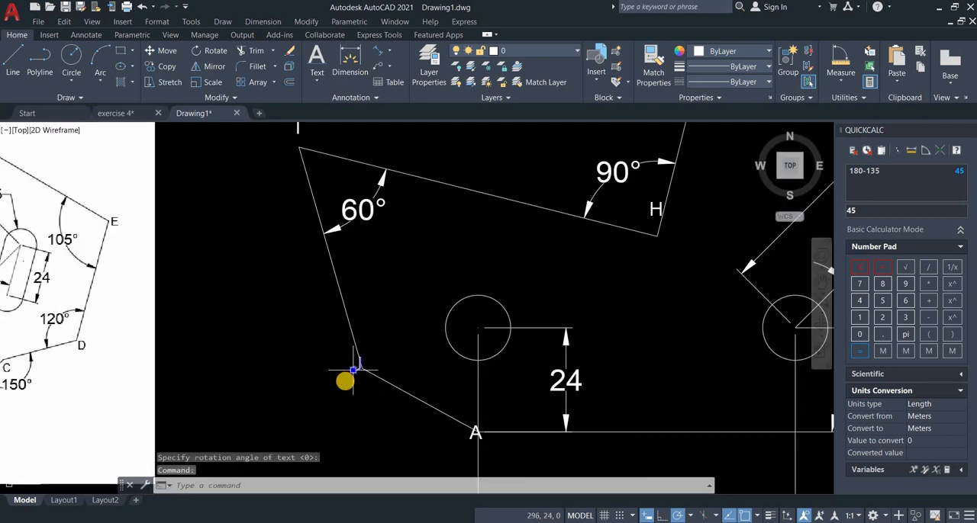
pyautogui.scroll(2, 354, 370)
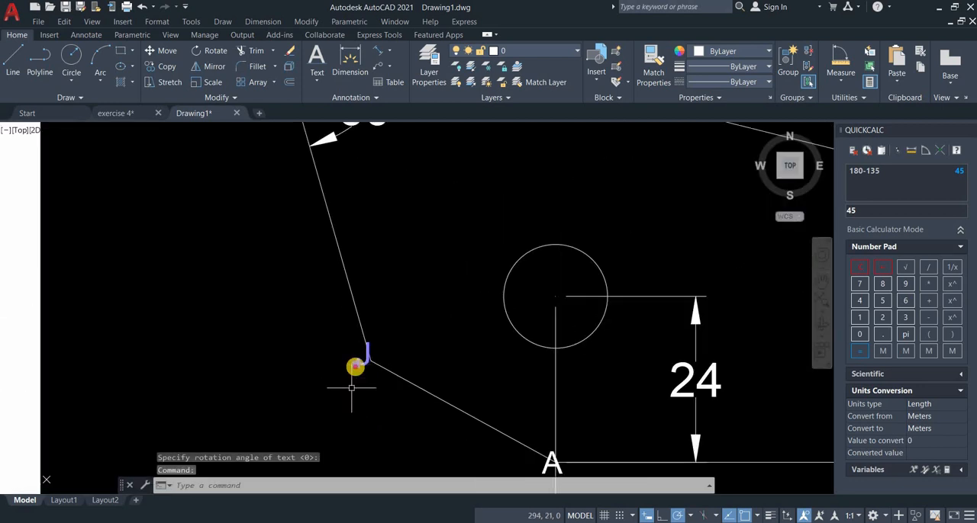
pyautogui.click(354, 368)
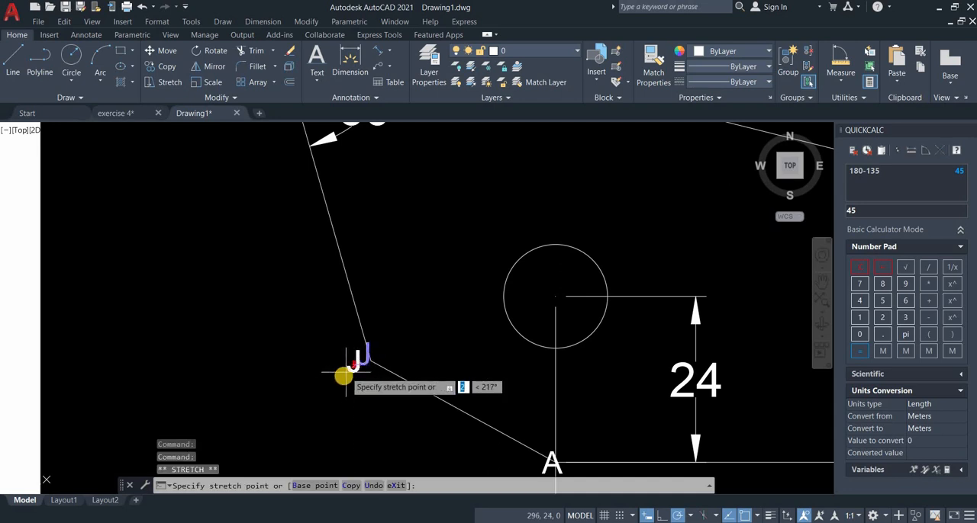
pyautogui.scroll(-2, 331, 381)
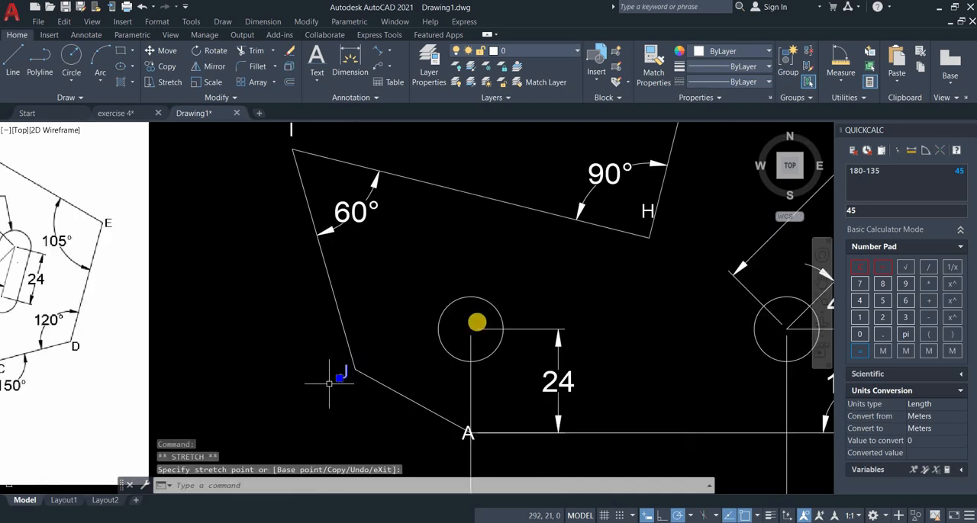
pyautogui.scroll(-2, 329, 384)
pyautogui.moveTo(475, 323); pyautogui.dragTo(381, 316, button='middle')
pyautogui.press('Escape')
# Shift the label H slightly left, away from the edge at the 90° corner.
pyautogui.scroll(2, 419, 262)
pyautogui.click(433, 267)
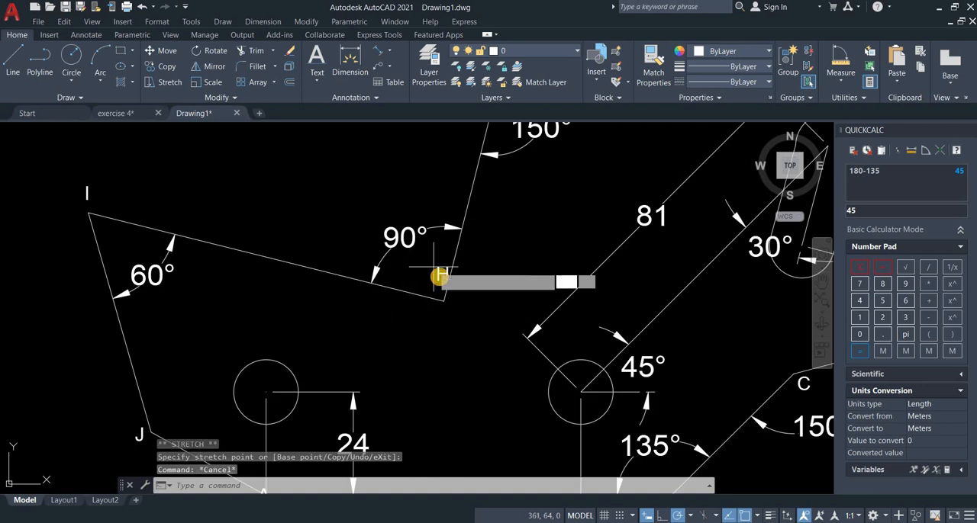
pyautogui.click(431, 279)
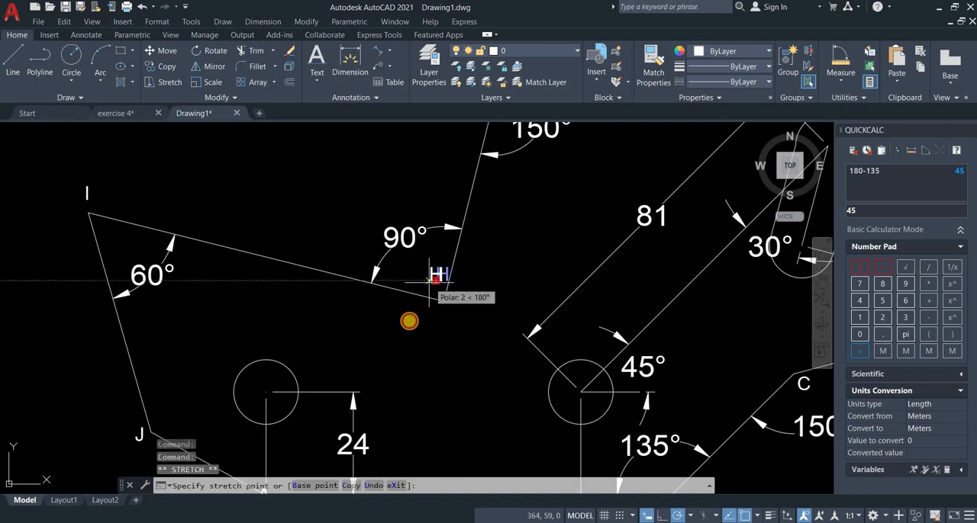
pyautogui.scroll(-3, 409, 321)
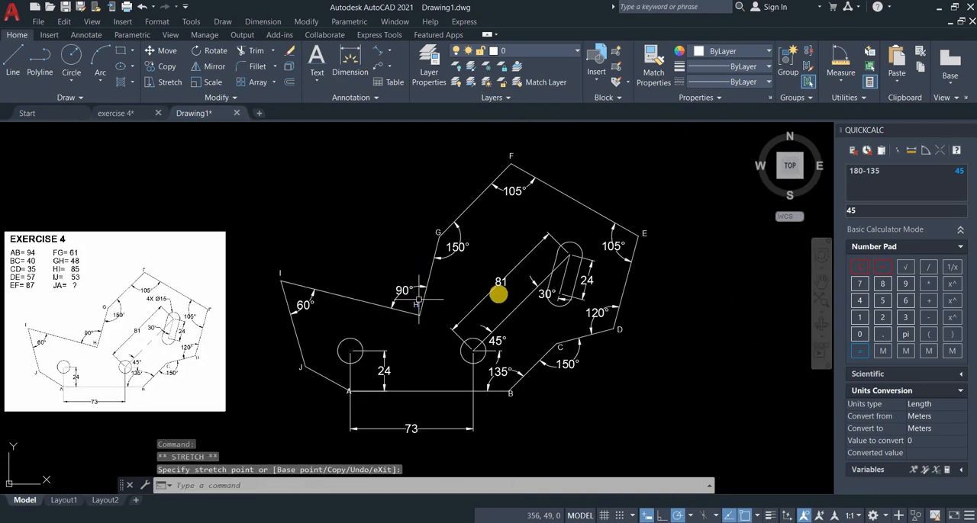
pyautogui.press('Escape')
# Create a multiline text box above the profile's edge HI and enter the heading EXERCISE 4.
pyautogui.moveTo(497, 354)
pyautogui.mouseDown(button='middle')
pyautogui.moveTo(516, 330)
pyautogui.moveTo(500, 336)
pyautogui.moveTo(552, 352)
pyautogui.mouseUp(button='middle')
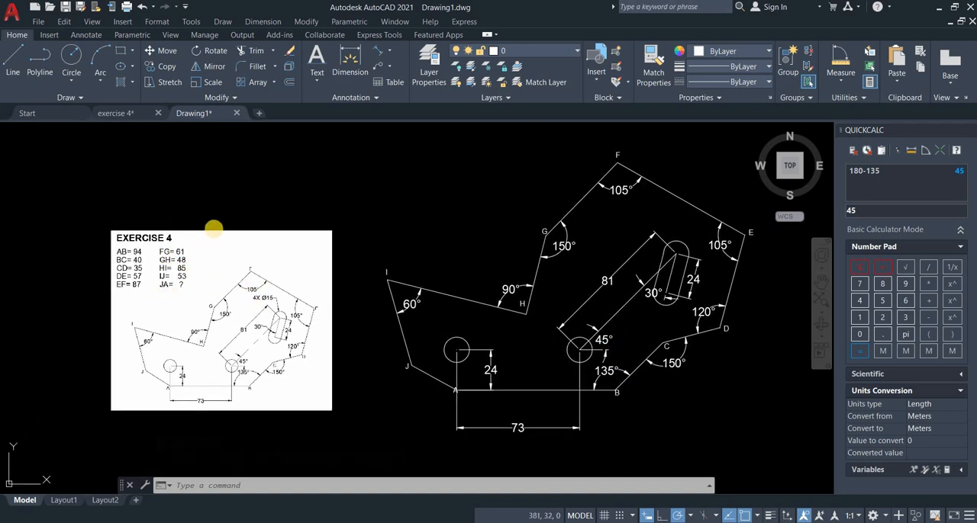
pyautogui.moveTo(370, 283); pyautogui.dragTo(343, 282, button='middle')
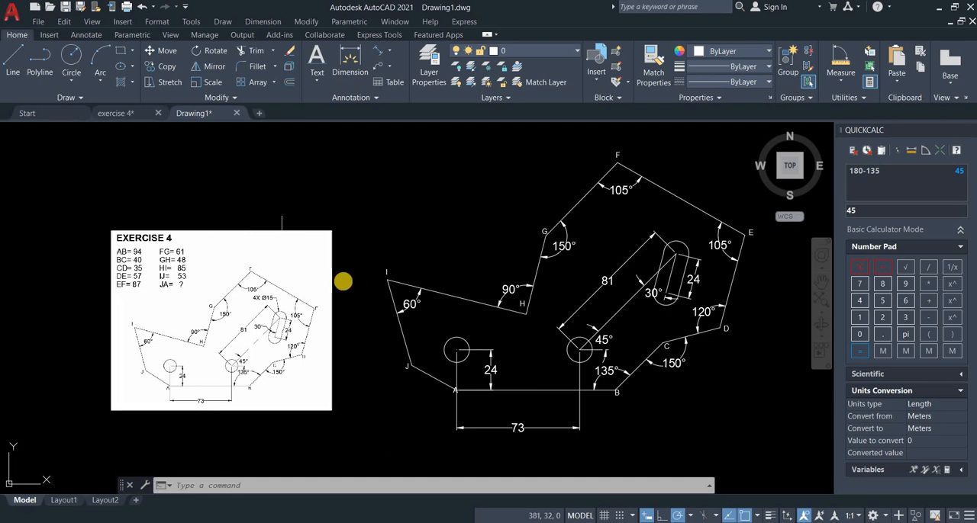
pyautogui.click(317, 82)
pyautogui.click(327, 102)
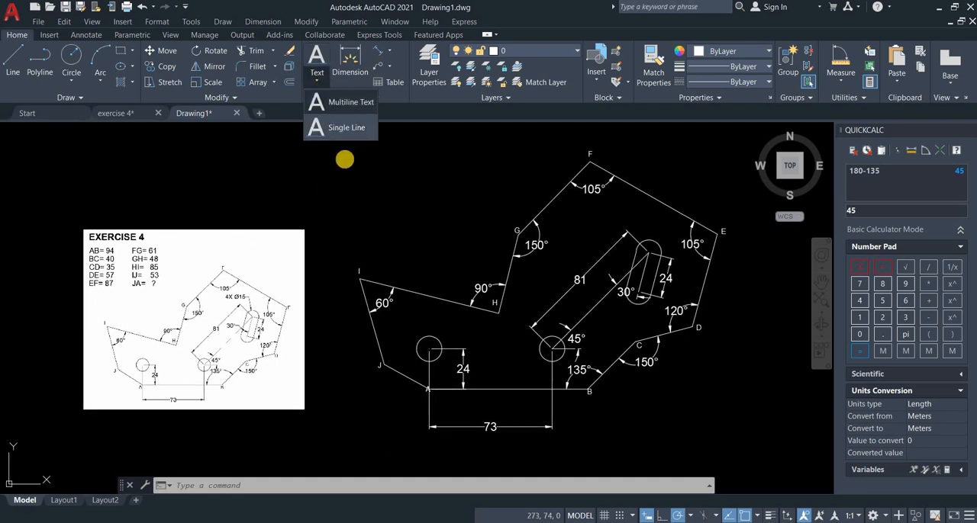
pyautogui.click(328, 145)
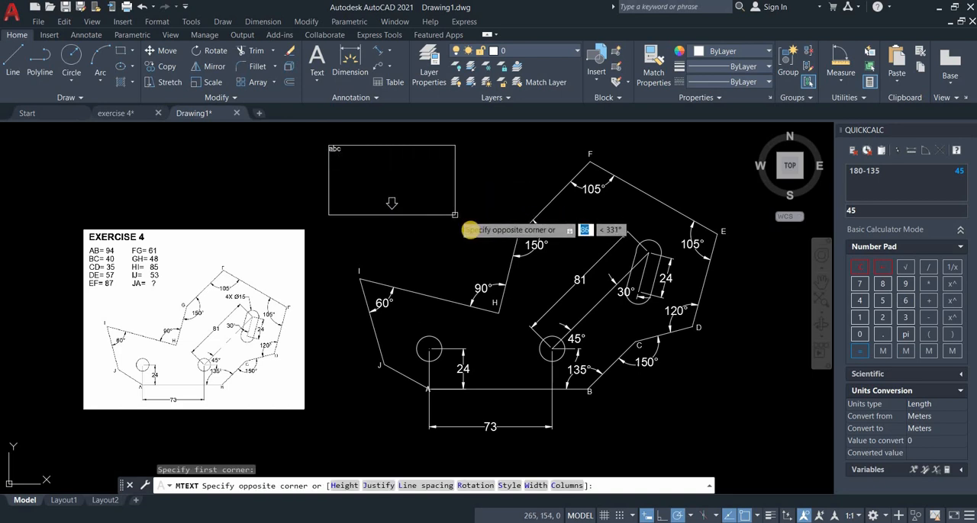
pyautogui.click(462, 228)
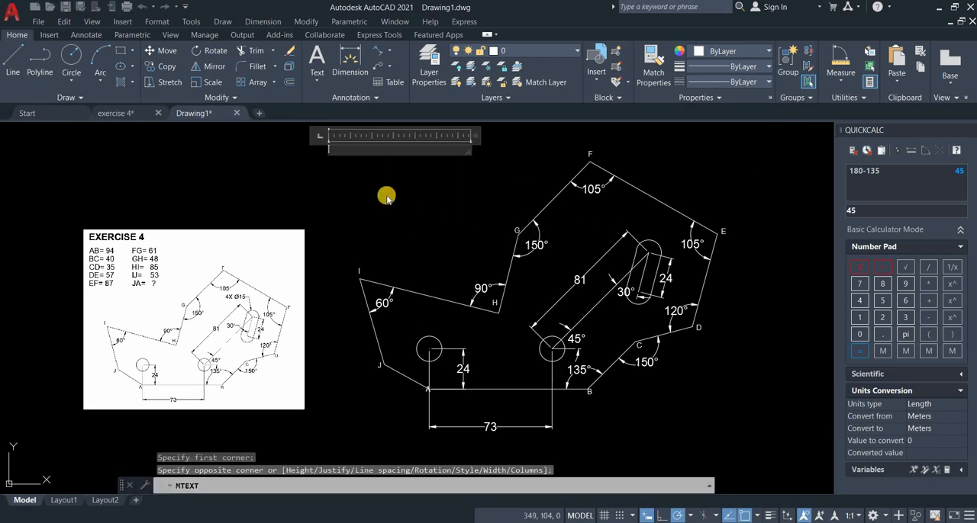
pyautogui.write('EXE')
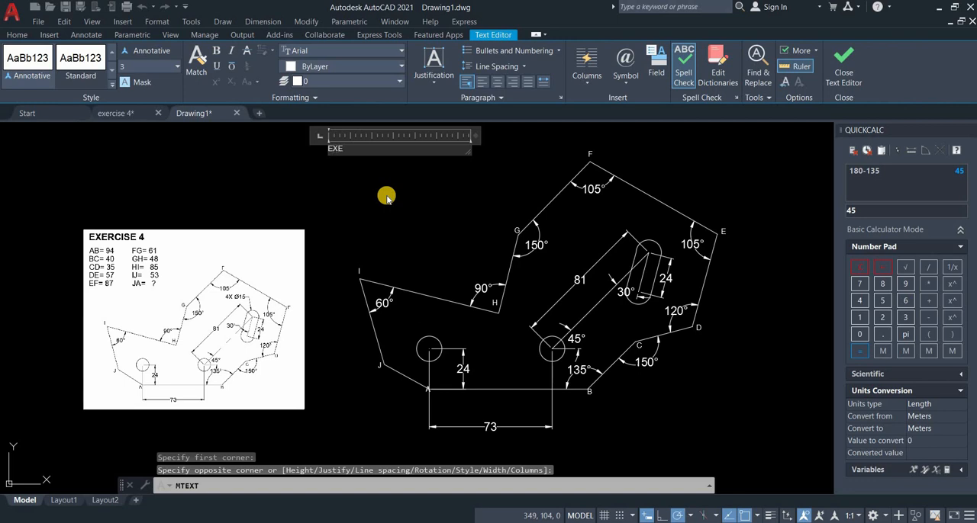
pyautogui.write('RCISE')
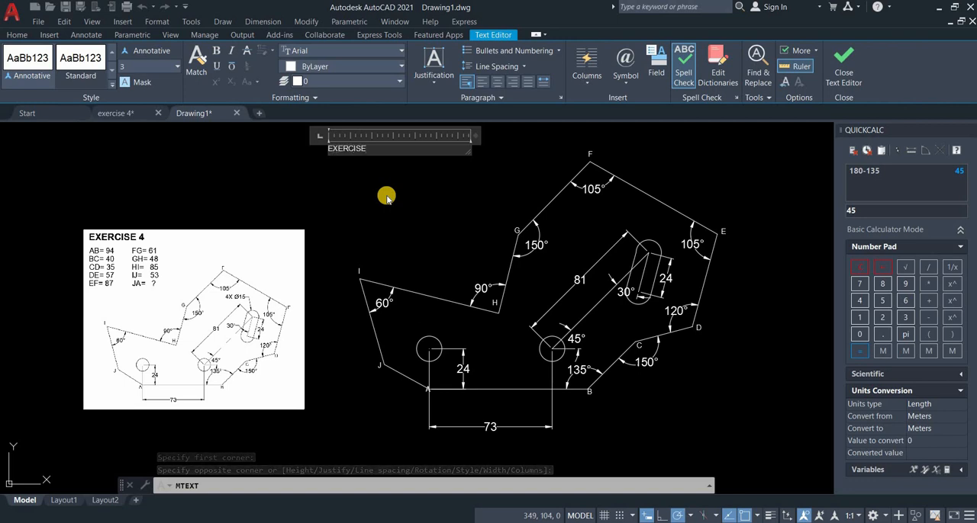
pyautogui.write(' 4')
pyautogui.press('Return')
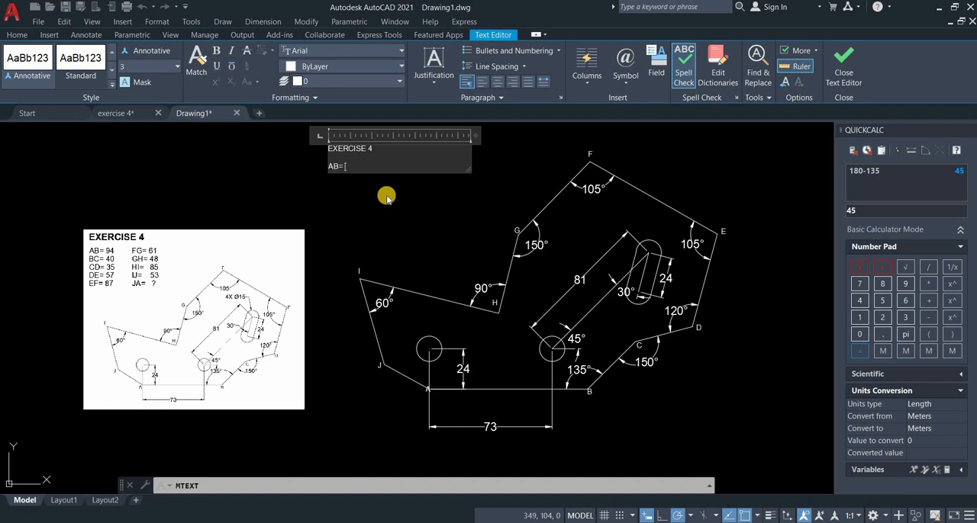
# List AB= 94, BC= 40, CD= 35, DE= 57, EF= 87, FG= 61, GH= 48, HI= 85, IJ= 53 and a blank JA= in two columns below the heading.
pyautogui.write('AB= 94')
pyautogui.press('Return')
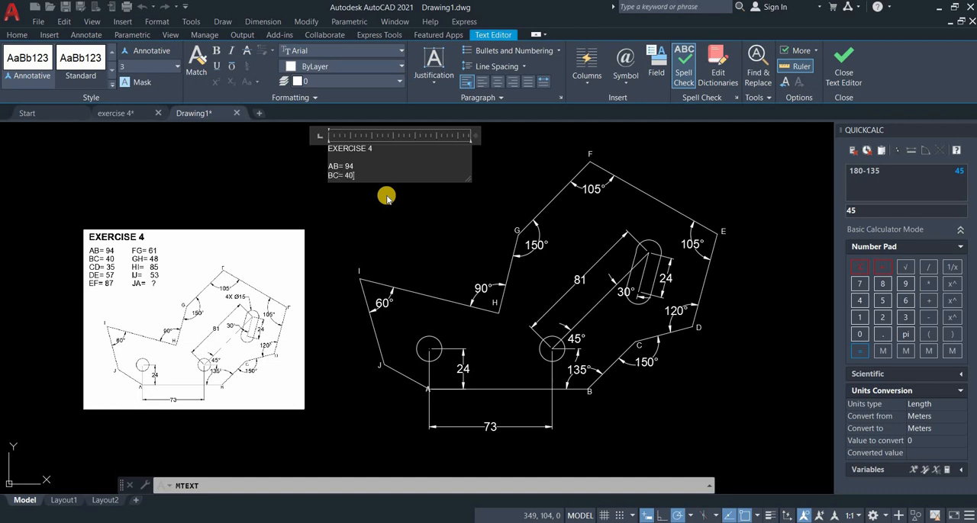
pyautogui.press('Return')
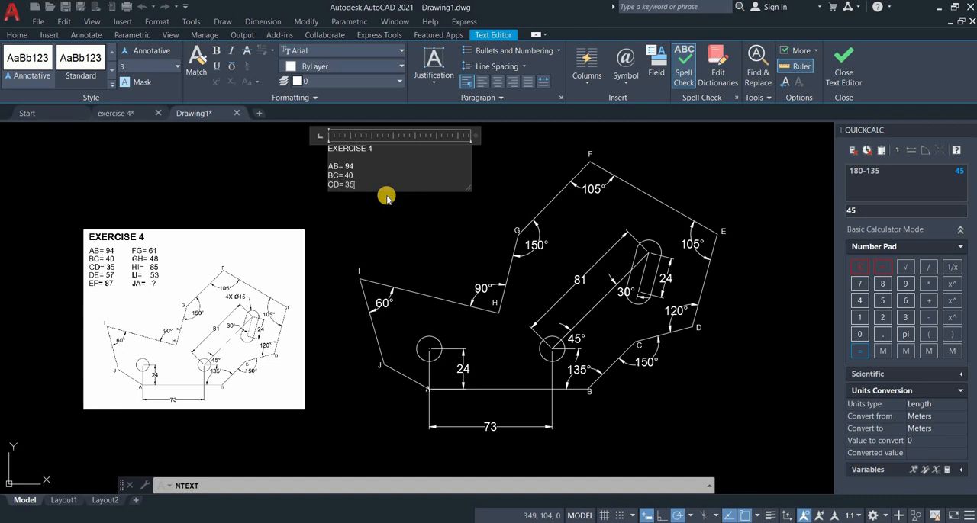
pyautogui.press('Return')
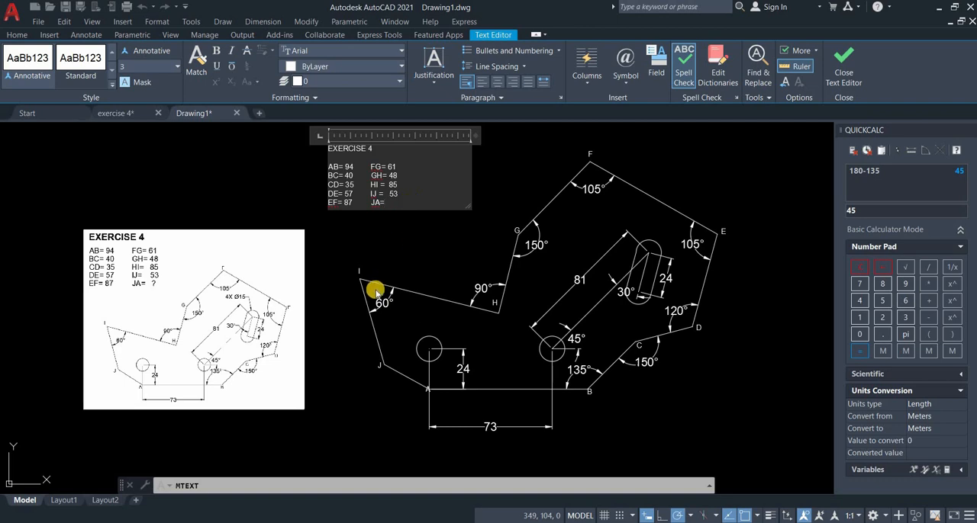
pyautogui.click(388, 353)
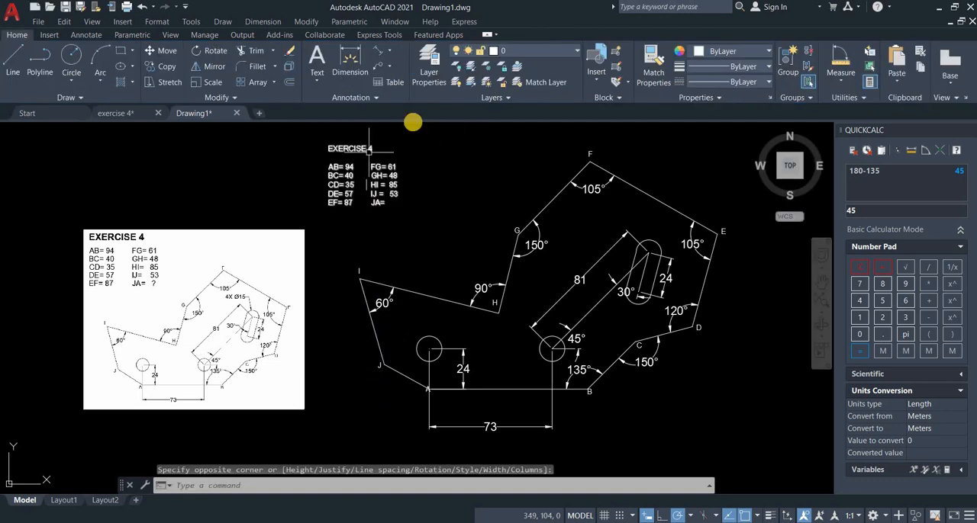
# Add an aligned dimension to the edge from J to A, placed outside the profile.
pyautogui.click(379, 54)
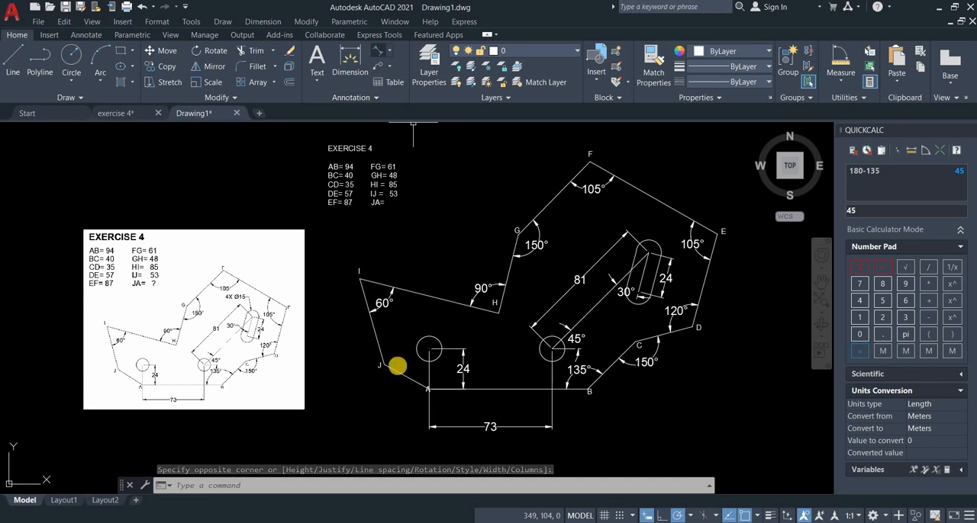
pyautogui.scroll(2, 381, 349)
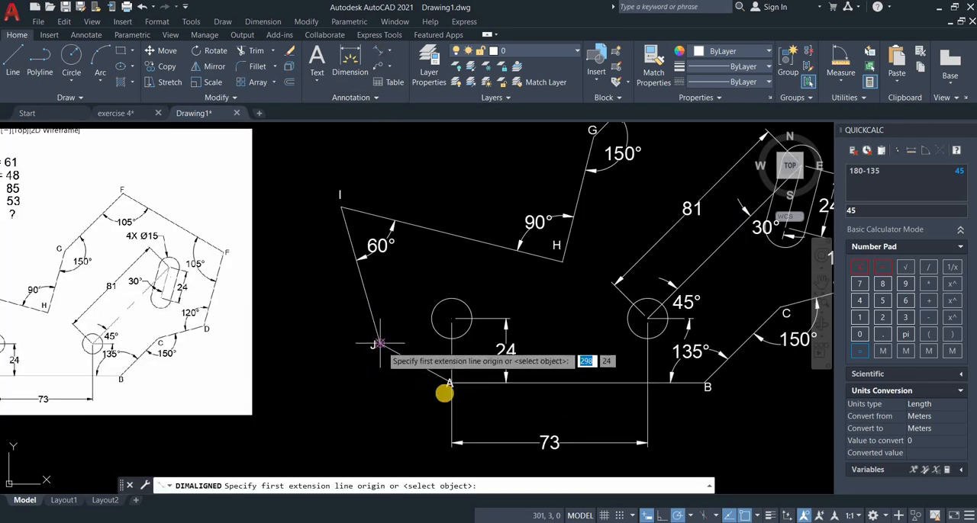
pyautogui.click(450, 382)
pyautogui.click(451, 383)
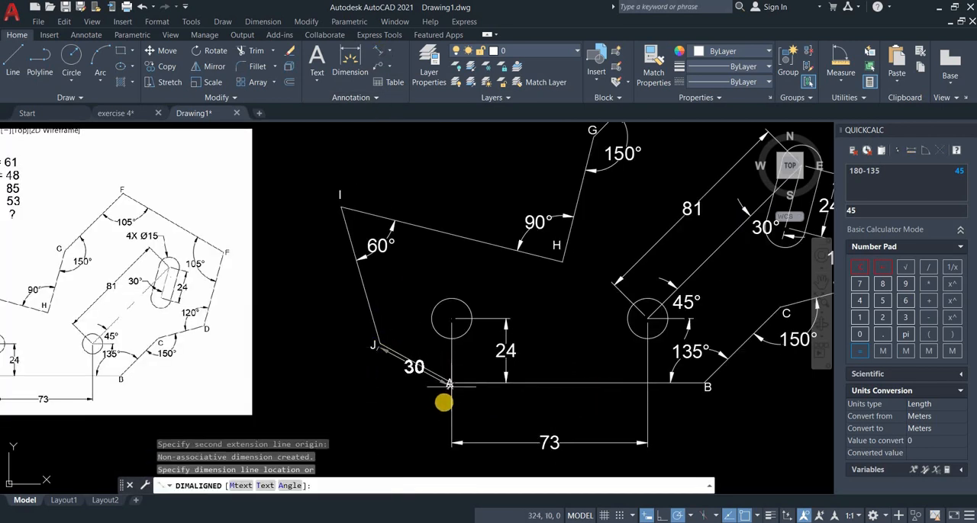
pyautogui.click(434, 410)
pyautogui.scroll(-2, 436, 410)
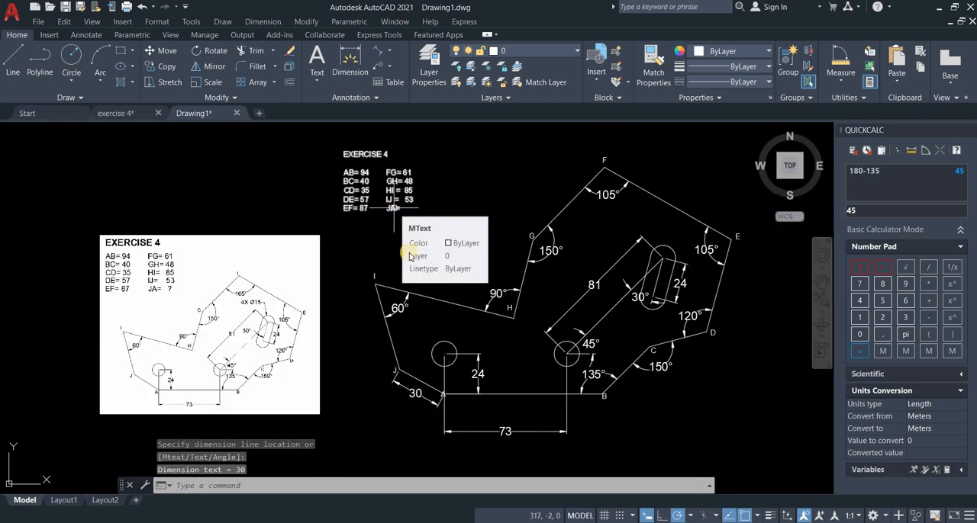
# Edit the edge-length text to complete the last entry as JA= 30, and finish text editing.
pyautogui.write('ED')
pyautogui.press('Return')
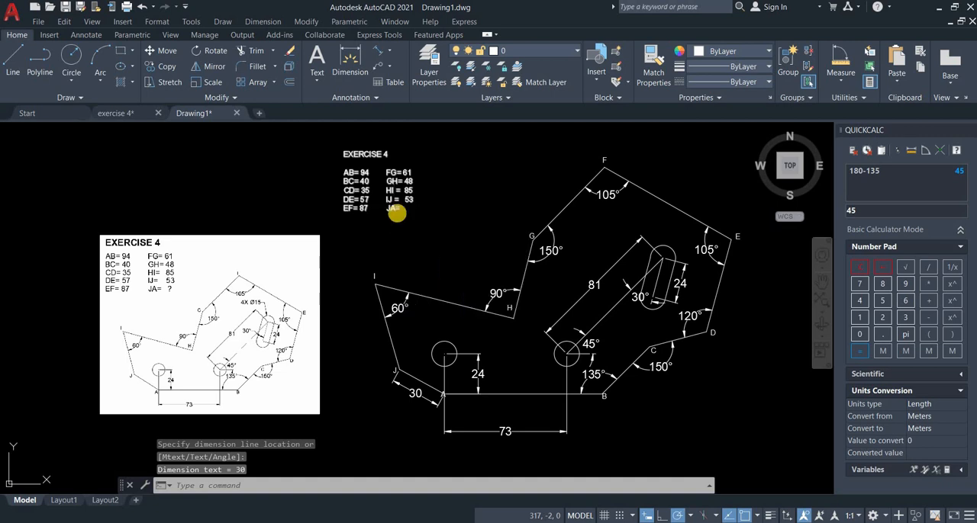
pyautogui.click(394, 209)
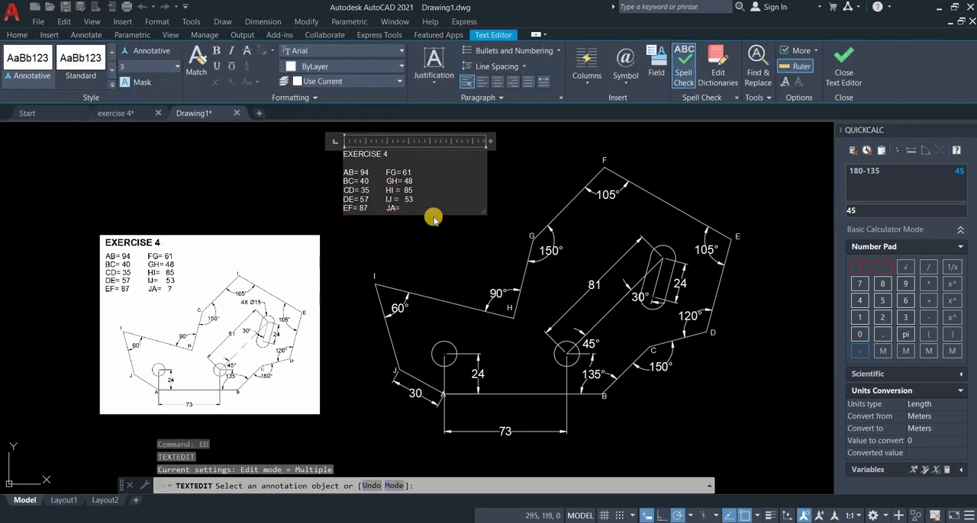
pyautogui.write('30')
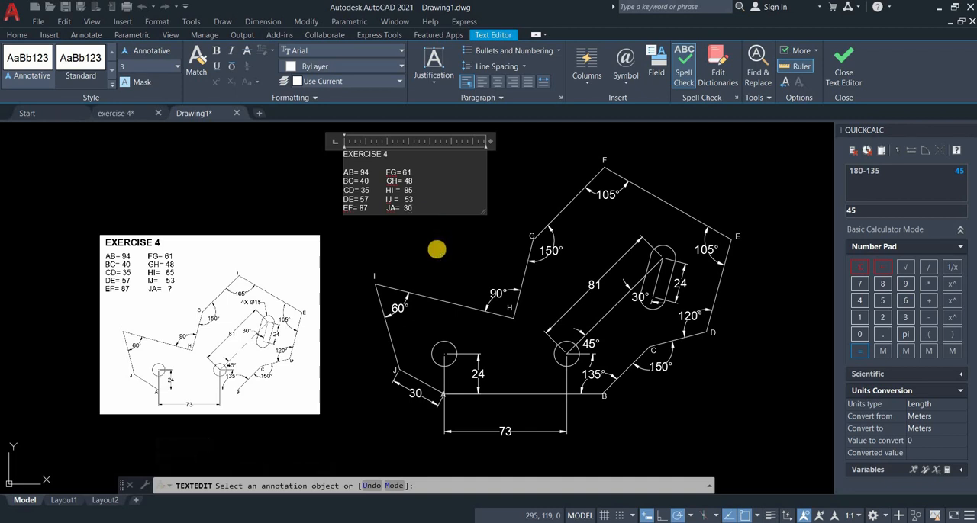
pyautogui.click(436, 245)
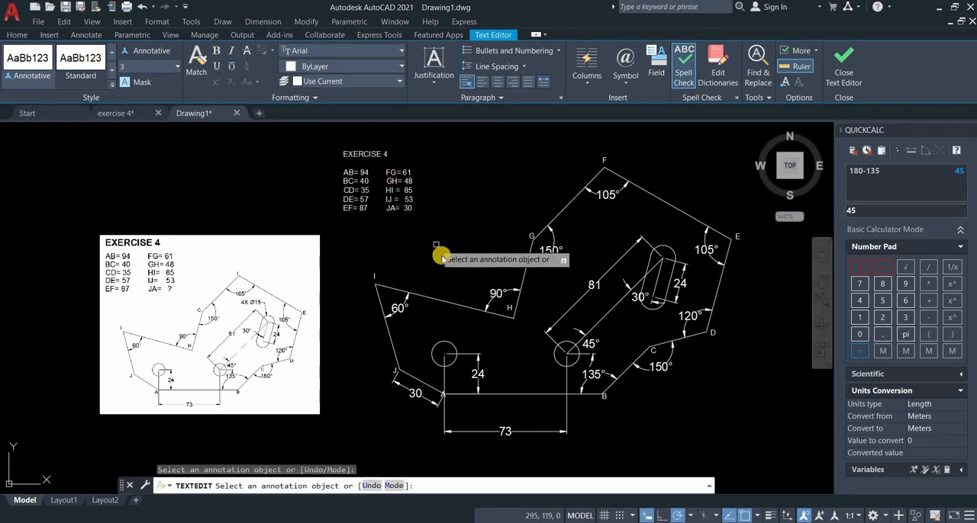
pyautogui.rightClick(437, 252)
pyautogui.click(464, 258)
pyautogui.scroll(-2, 359, 216)
pyautogui.scroll(2, 360, 210)
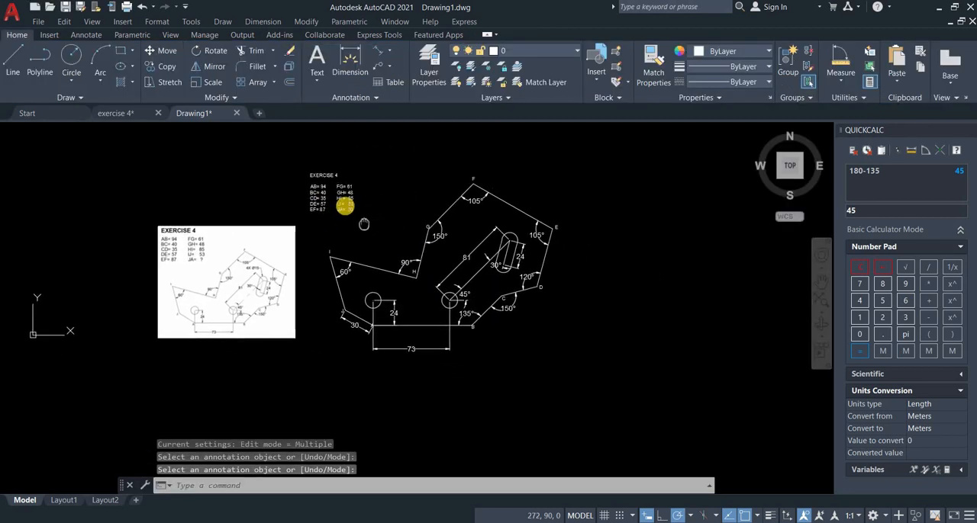
# Move the EXERCISE 4 text block slightly right and down, closer to the profile.
pyautogui.click(344, 206)
pyautogui.click(155, 54)
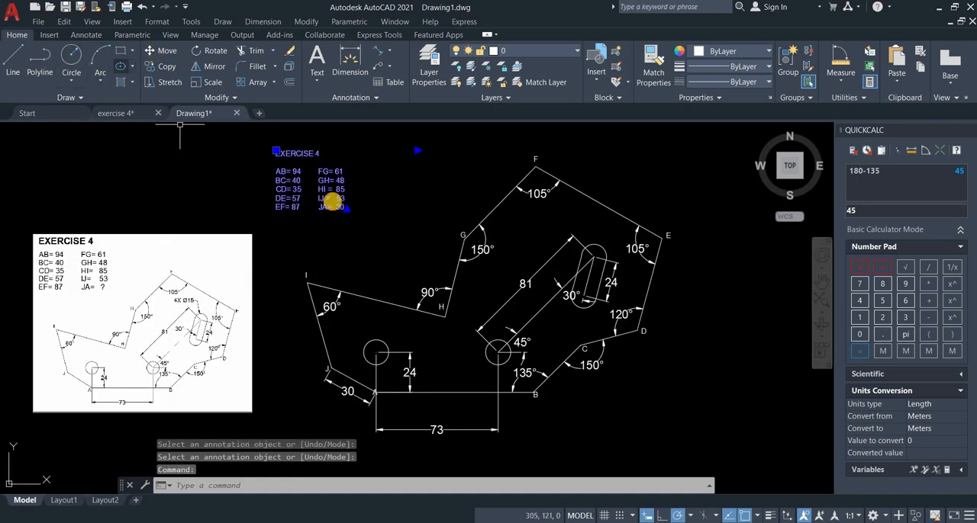
pyautogui.click(336, 227)
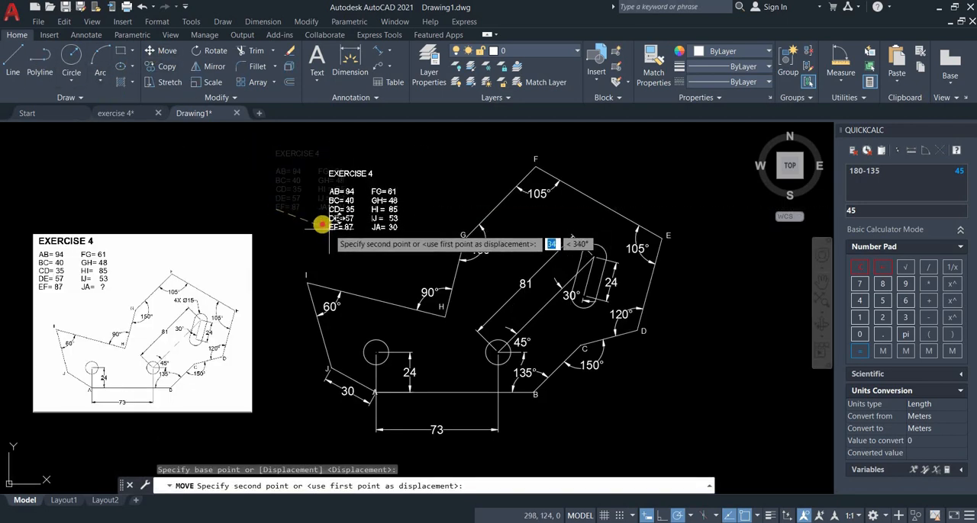
pyautogui.click(444, 272)
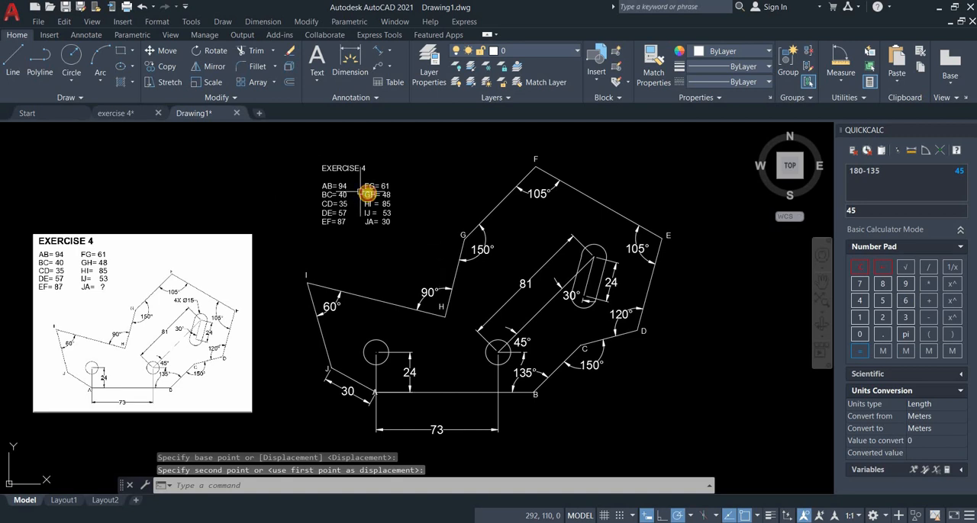
pyautogui.click(367, 193)
pyautogui.press('Escape')
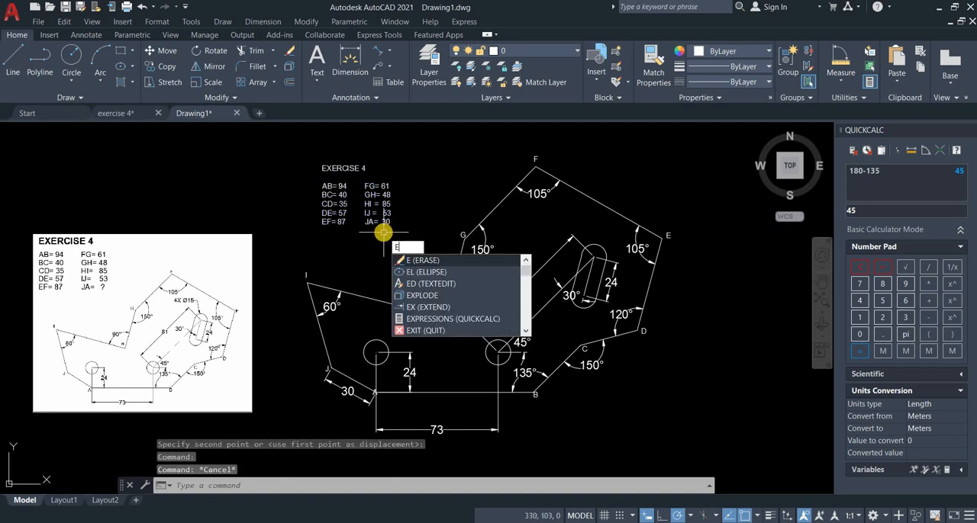
# Make the EXERCISE 4 heading bold and set its text height to 5.
pyautogui.write('ED')
pyautogui.press('Return')
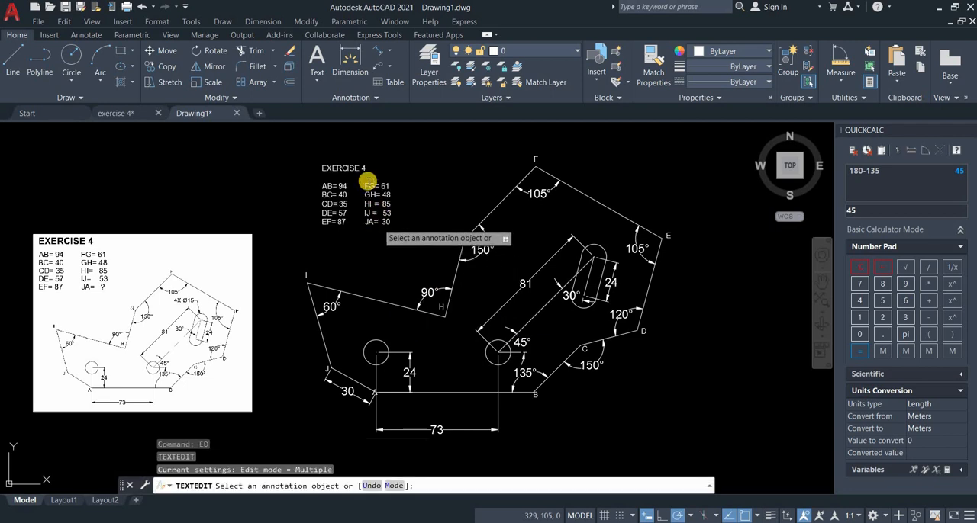
pyautogui.click(366, 169)
pyautogui.moveTo(367, 170); pyautogui.dragTo(322, 169)
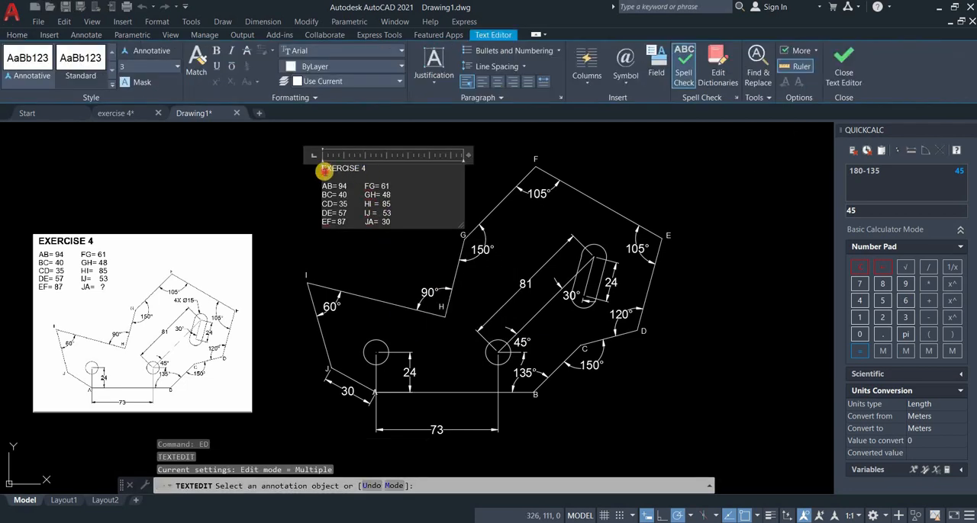
pyautogui.click(217, 52)
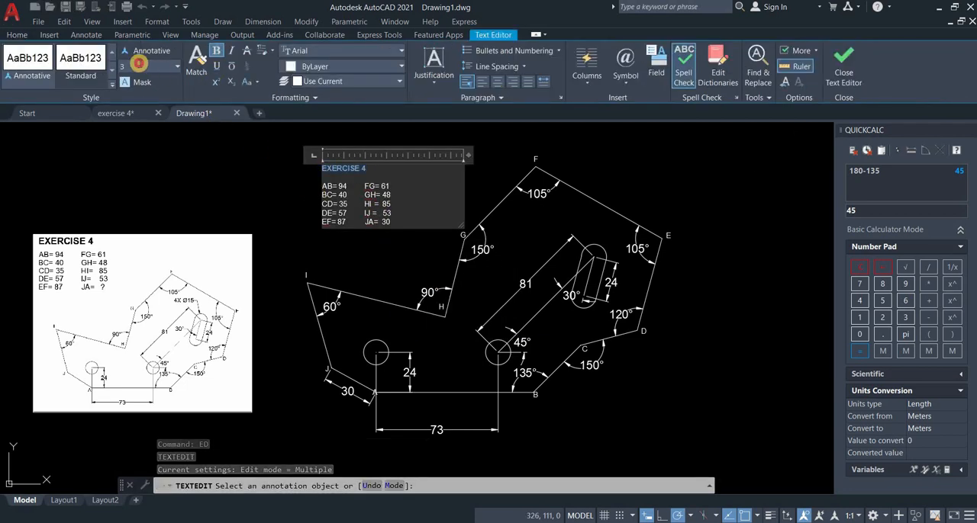
pyautogui.click(128, 67)
pyautogui.write('5')
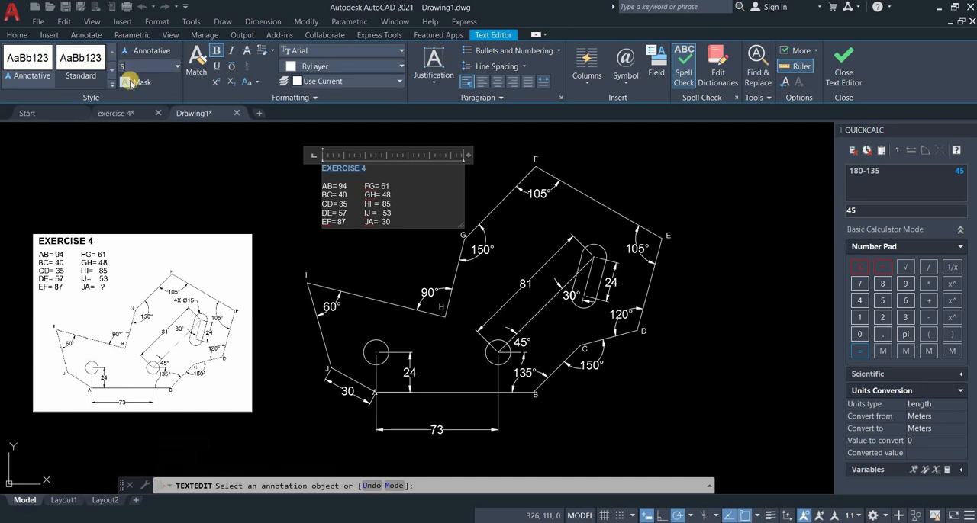
pyautogui.press('Return')
# Set the text height of the whole edge-length list to 4 and finish text editing.
pyautogui.click(323, 190)
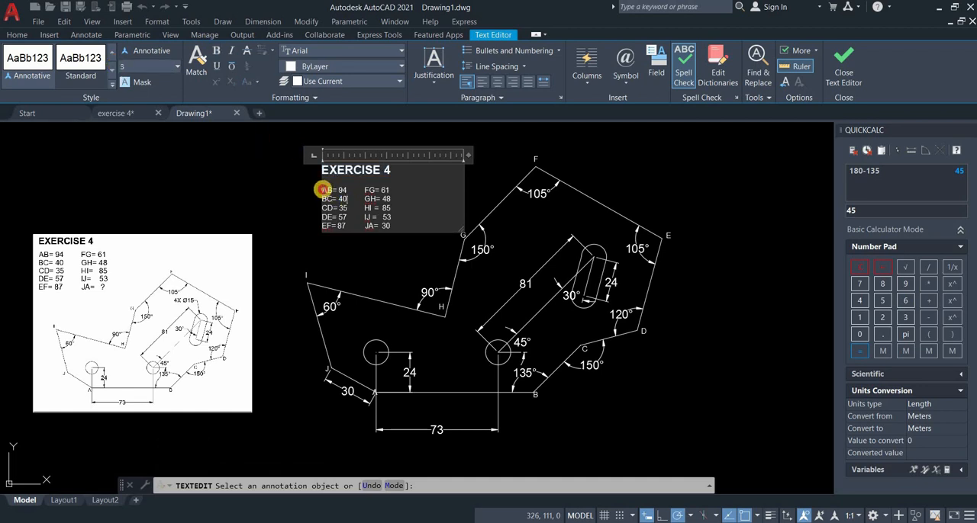
pyautogui.moveTo(388, 219); pyautogui.dragTo(393, 224)
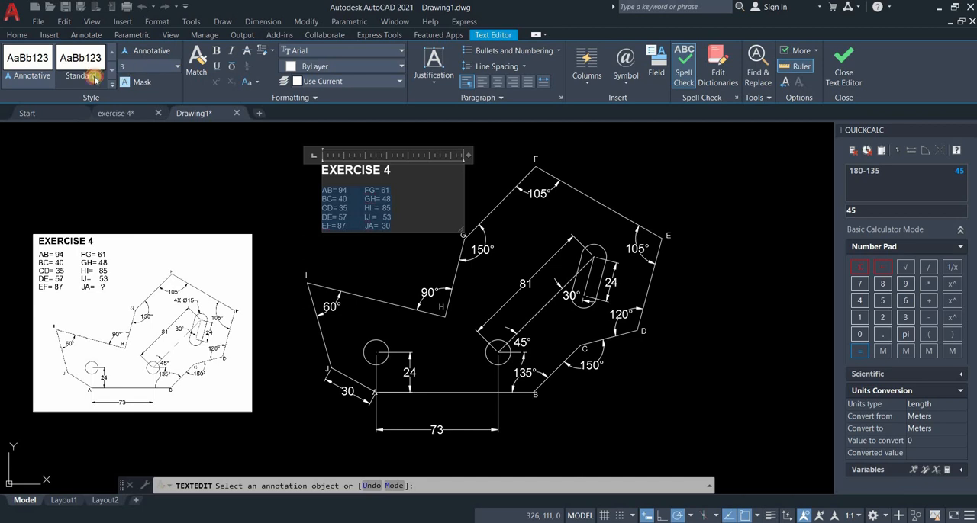
pyautogui.write('4')
pyautogui.press('Return')
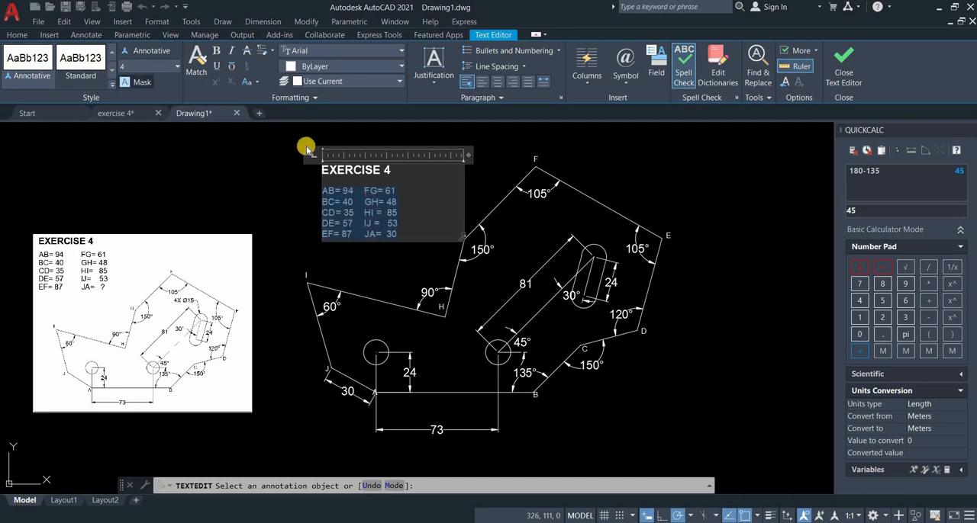
pyautogui.click(290, 192)
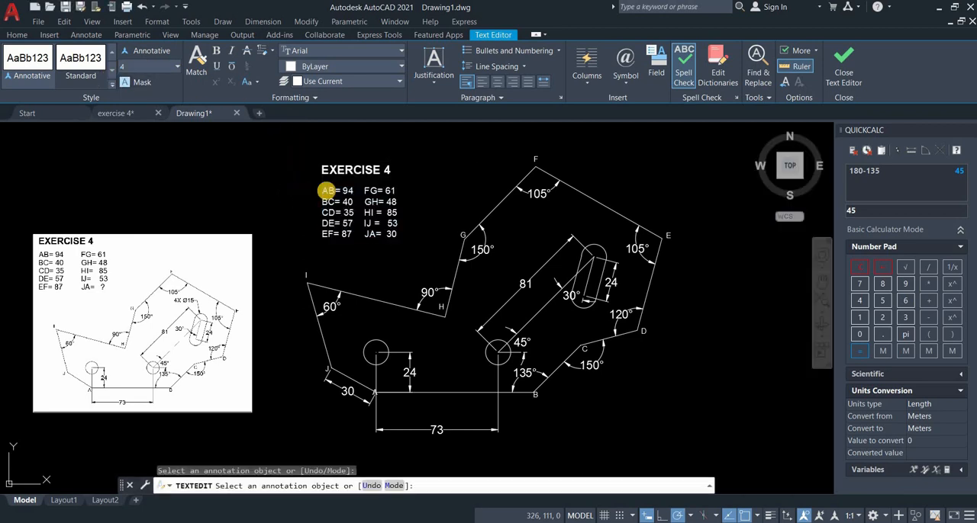
pyautogui.press('Escape')
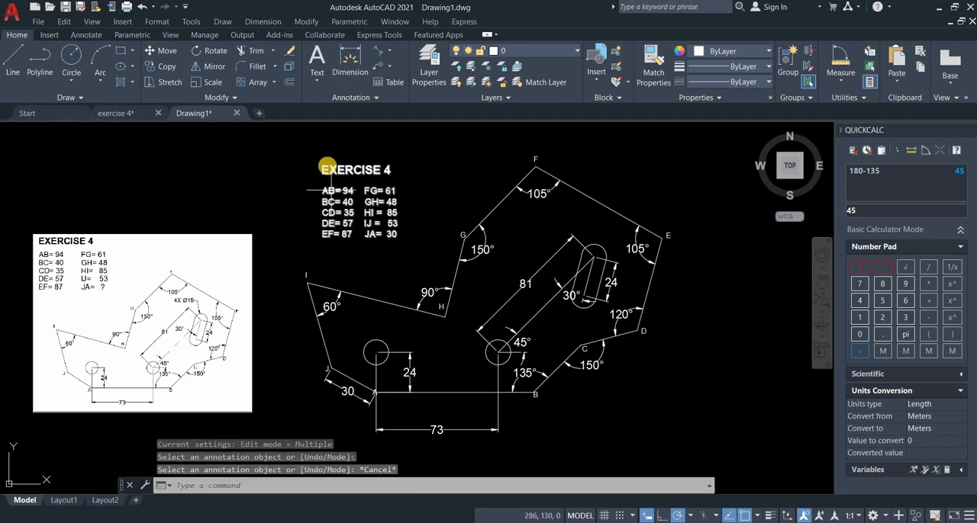
# Move the EXERCISE 4 heading and edge-length text block about 12 units up and to the left, away from the profile.
pyautogui.click(327, 171)
pyautogui.write('m')
pyautogui.press('Return')
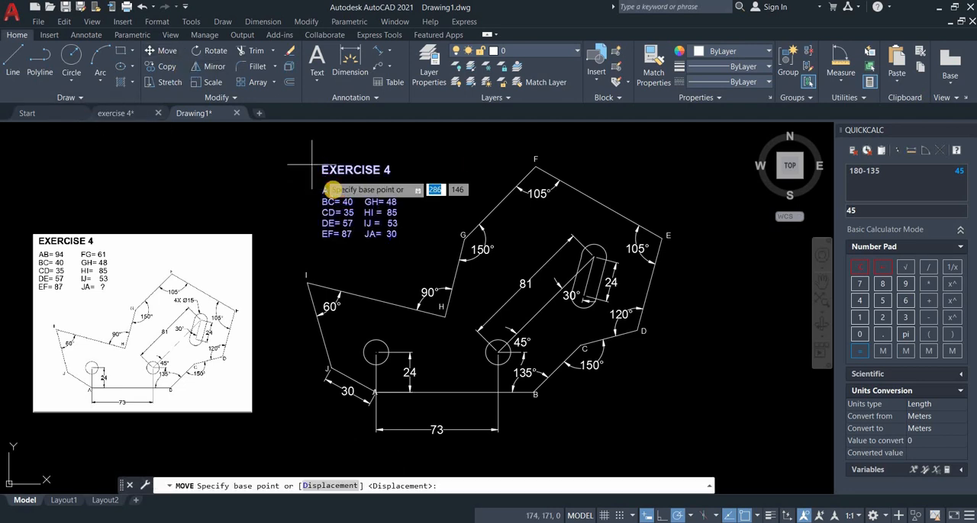
pyautogui.click(322, 165)
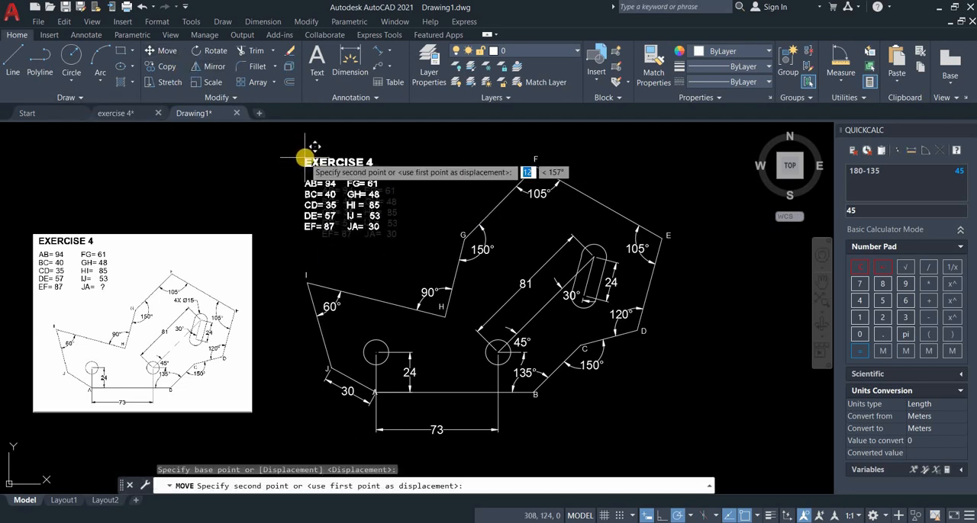
pyautogui.press('F8')
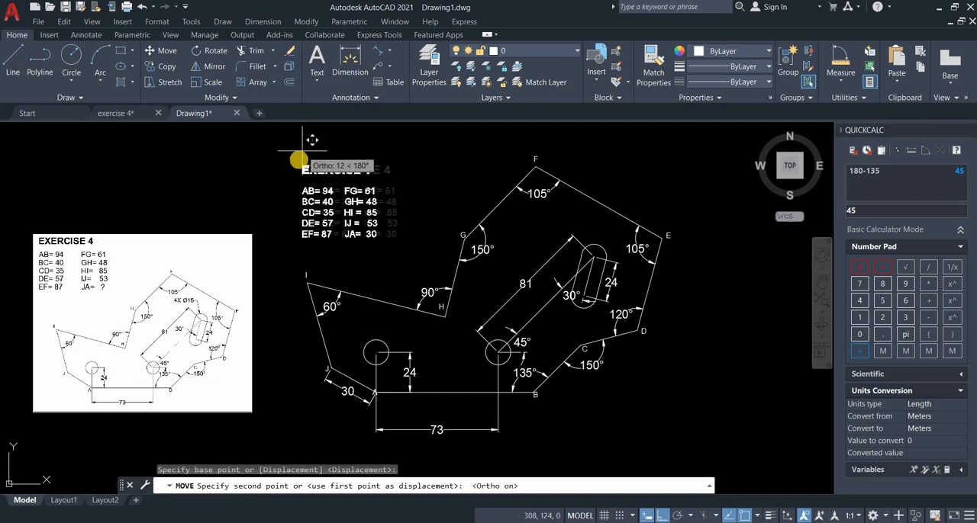
pyautogui.press('F8')
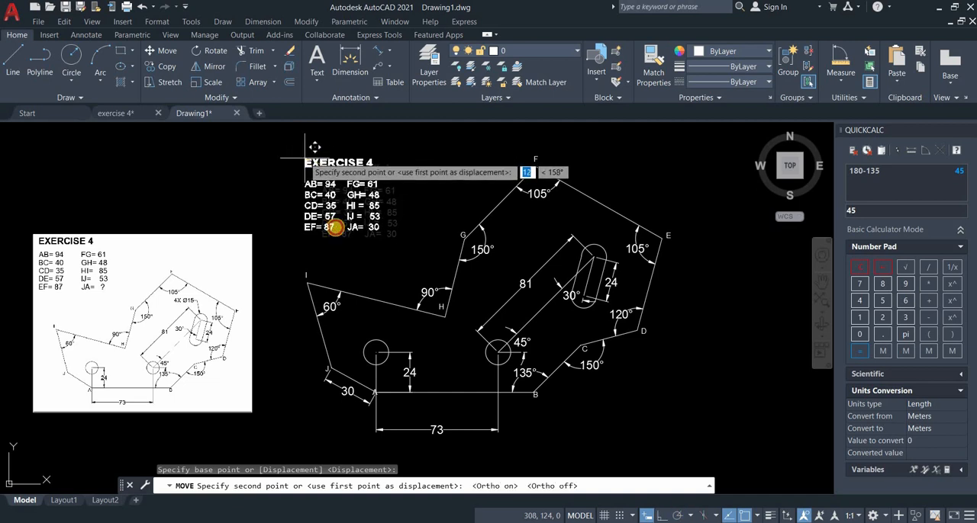
pyautogui.click(302, 157)
# Set the colour of the diagonal line, the short horizontal line at the circle and the slot's centre line to dark grey 99,100,102.
pyautogui.moveTo(533, 395); pyautogui.dragTo(546, 391, button='middle')
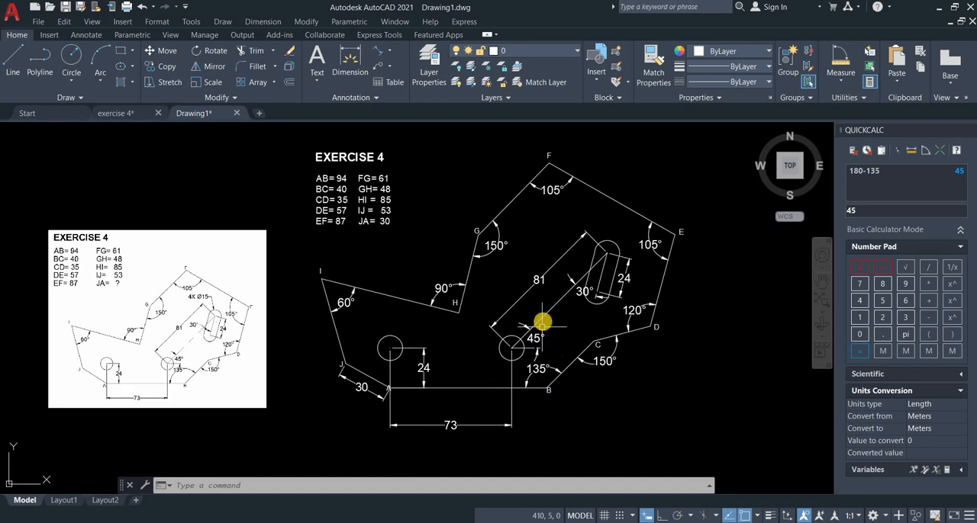
pyautogui.scroll(3, 195, 334)
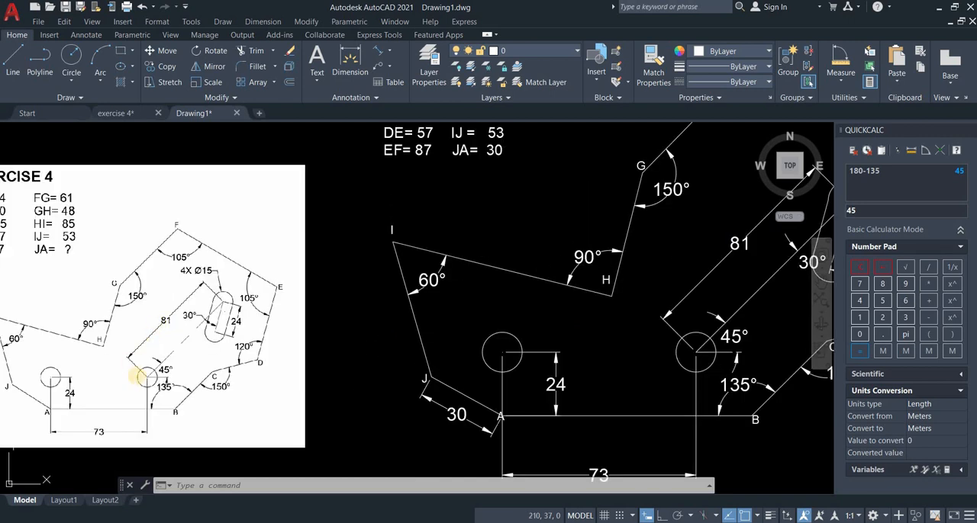
pyautogui.scroll(-3, 531, 326)
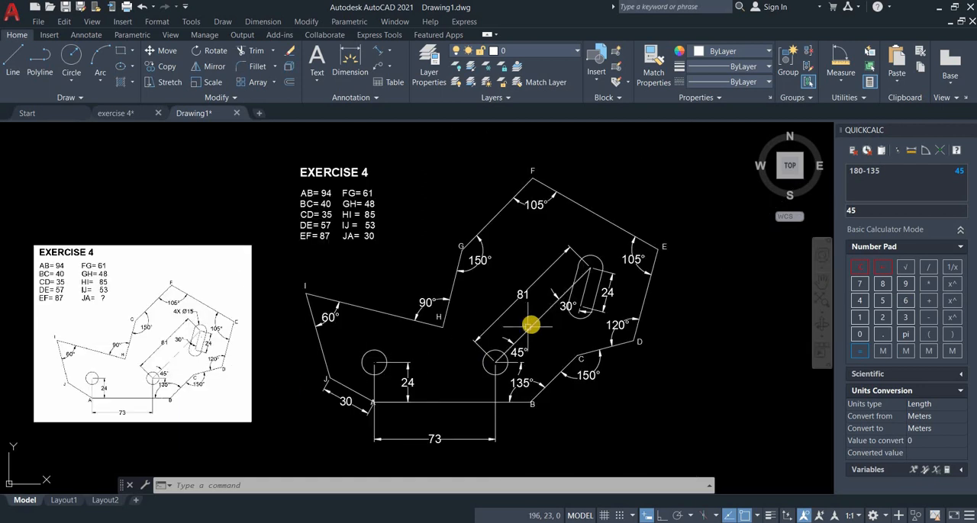
pyautogui.scroll(2, 530, 326)
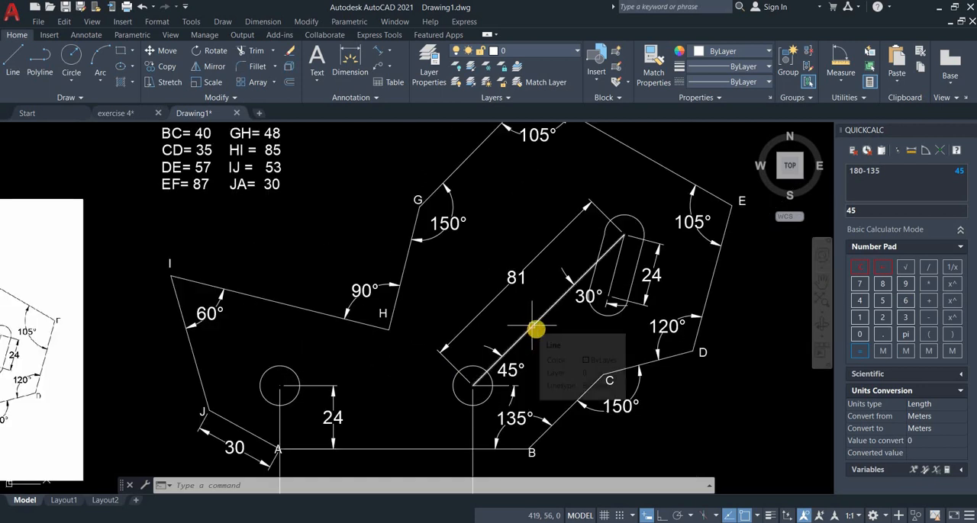
pyautogui.click(533, 327)
pyautogui.moveTo(538, 329); pyautogui.dragTo(548, 327, button='middle')
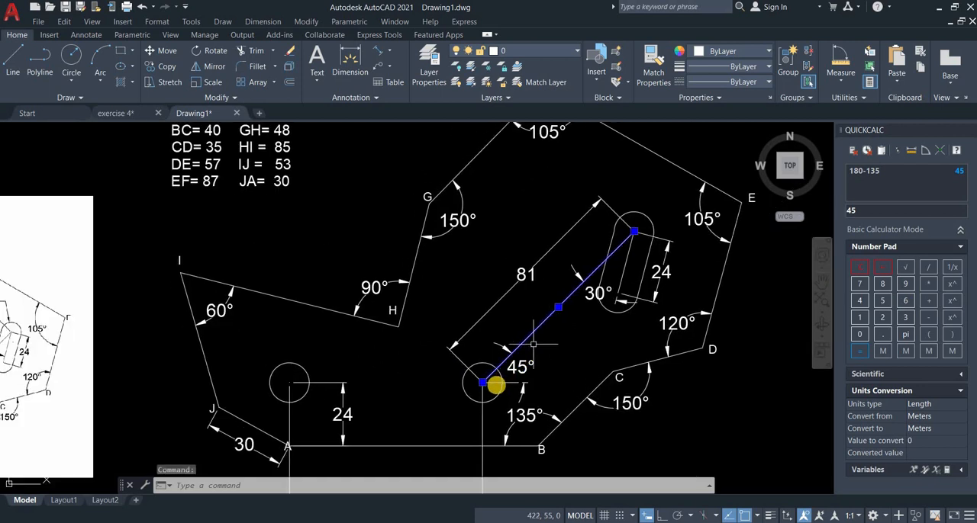
pyautogui.click(497, 383)
pyautogui.click(622, 275)
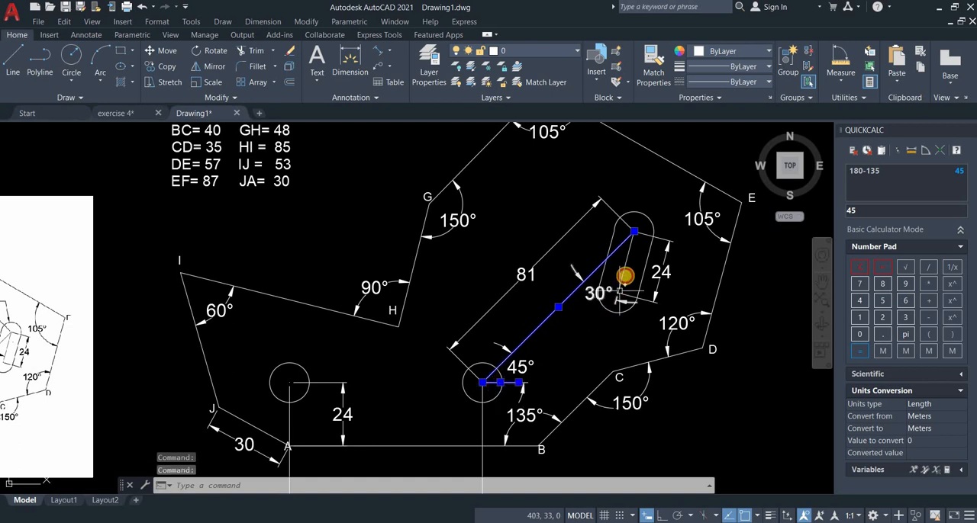
pyautogui.click(731, 52)
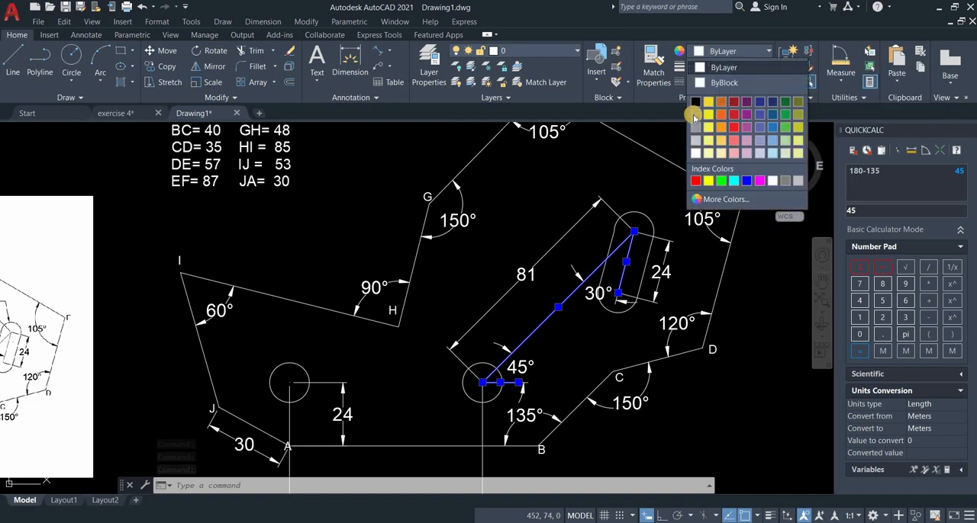
pyautogui.click(695, 115)
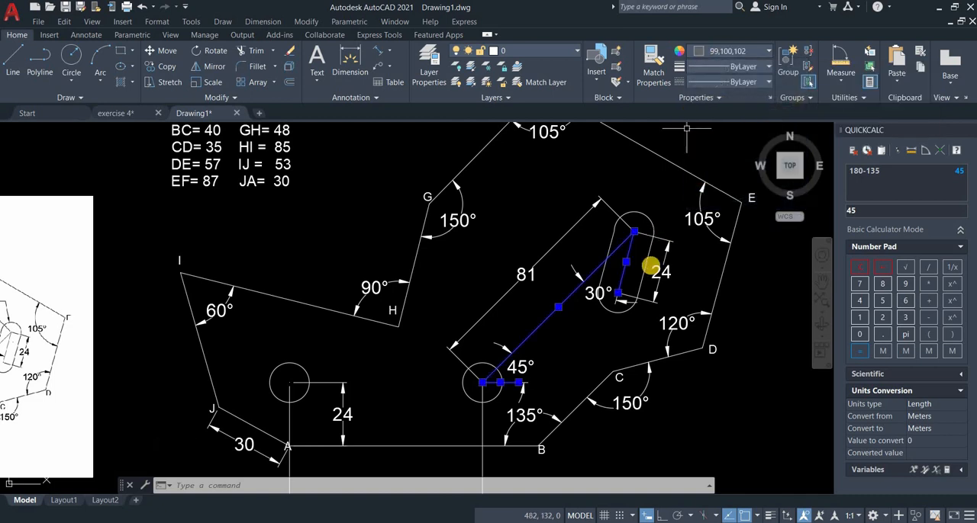
# Browse the acad.lin linetypes available for loading in the Linetype Manager, and close it without loading any.
pyautogui.click(712, 82)
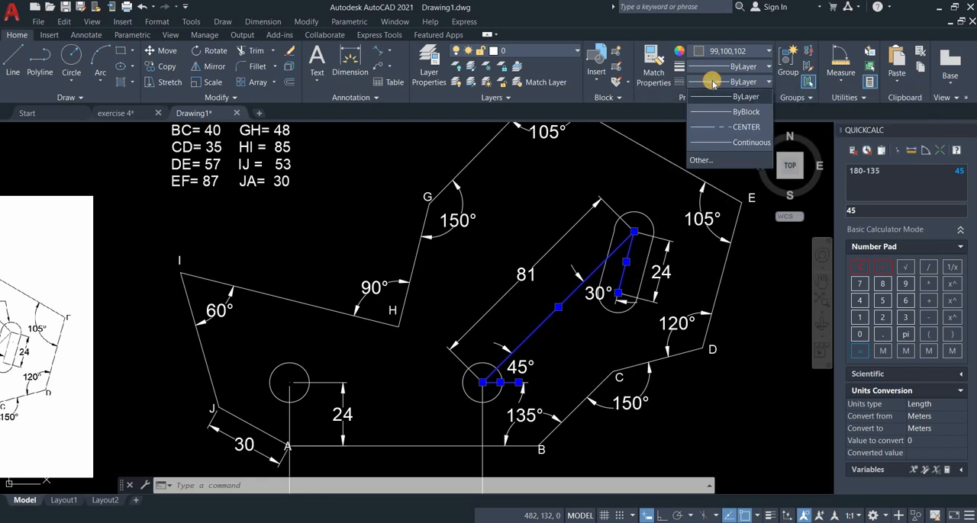
pyautogui.click(734, 128)
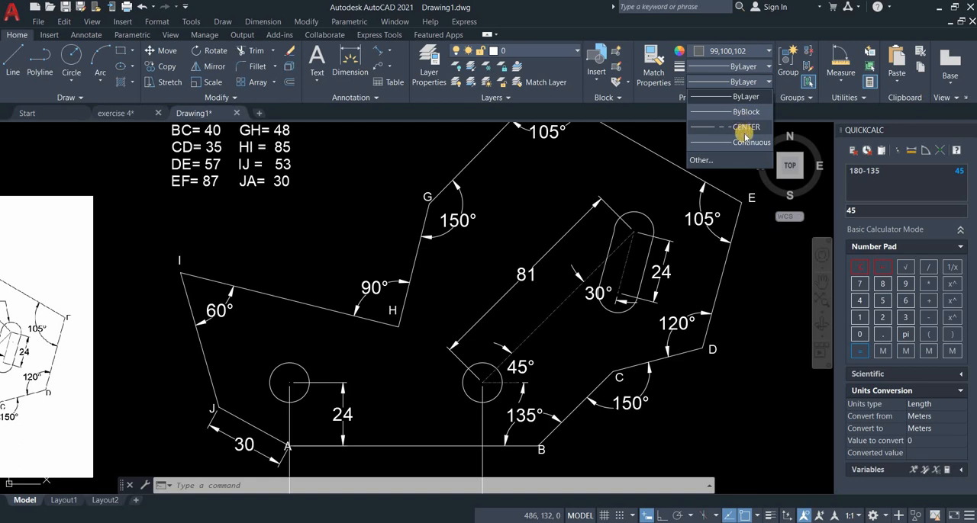
pyautogui.click(700, 161)
pyautogui.click(591, 163)
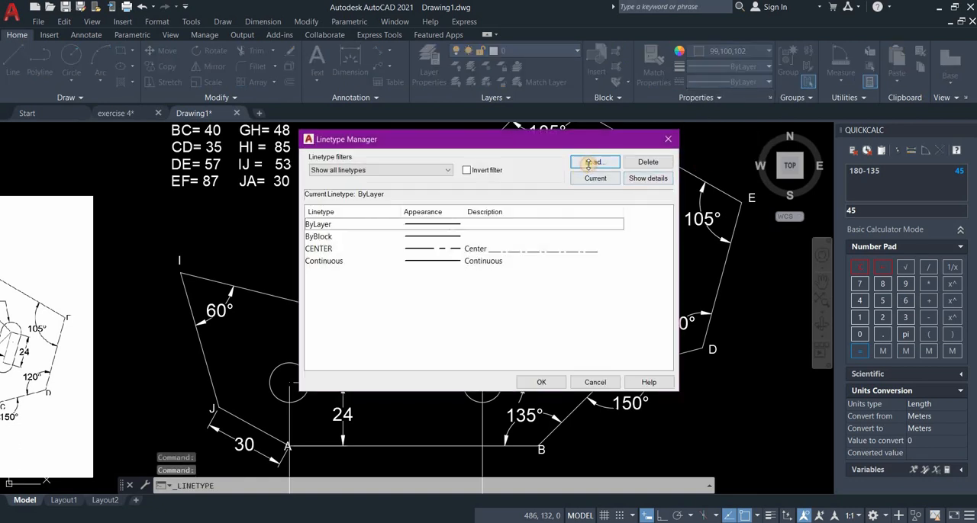
pyautogui.scroll(-5, 492, 259)
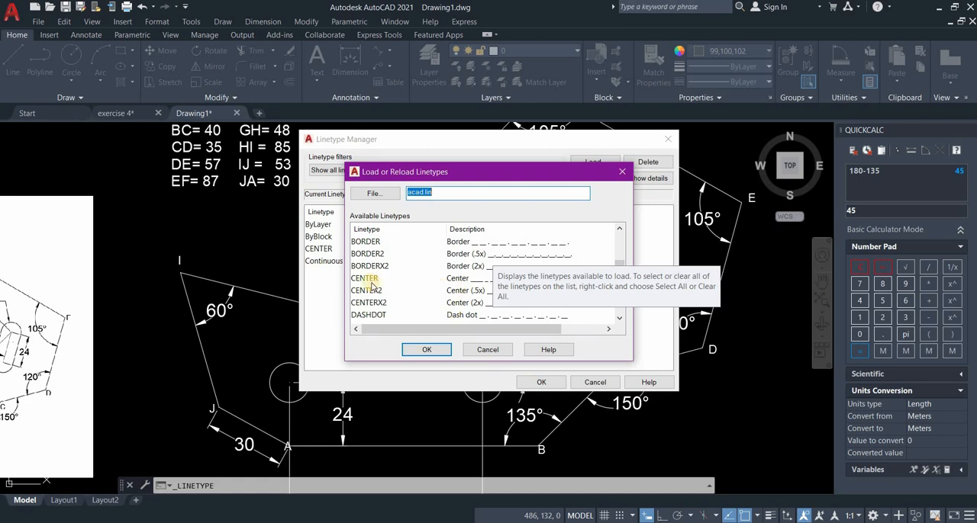
pyautogui.click(420, 354)
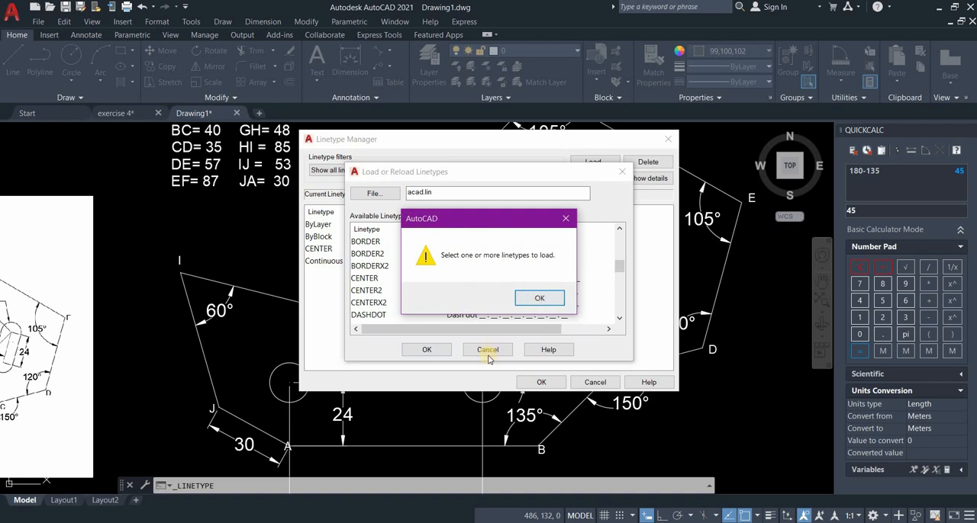
pyautogui.press('Return')
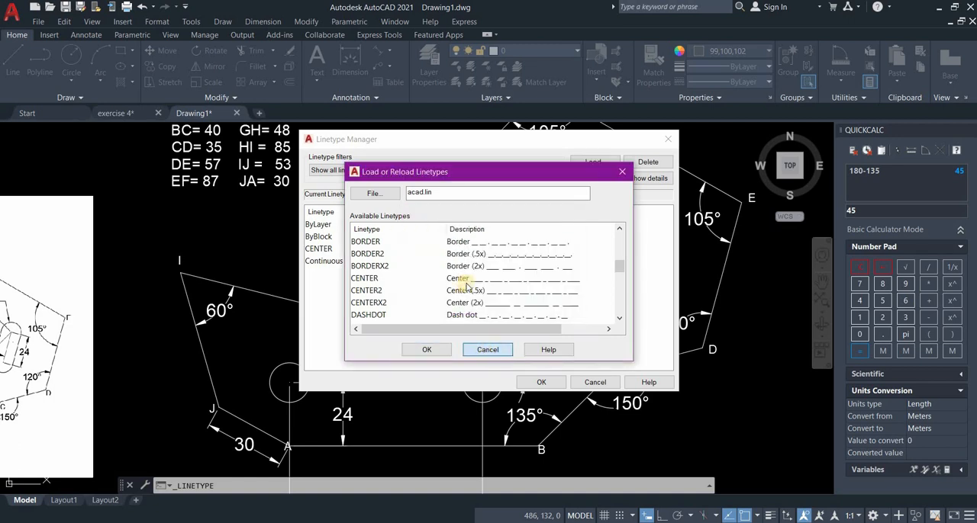
pyautogui.click(488, 351)
pyautogui.click(540, 382)
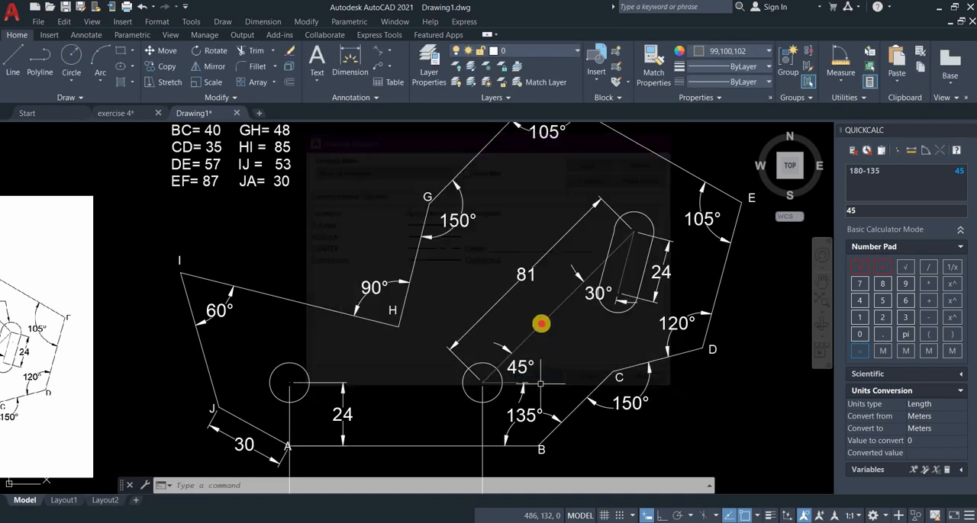
# Set the linetype of the diagonal line, the short horizontal line and the slot's centre line to CENTER, and clear the selection.
pyautogui.click(506, 359)
pyautogui.click(511, 382)
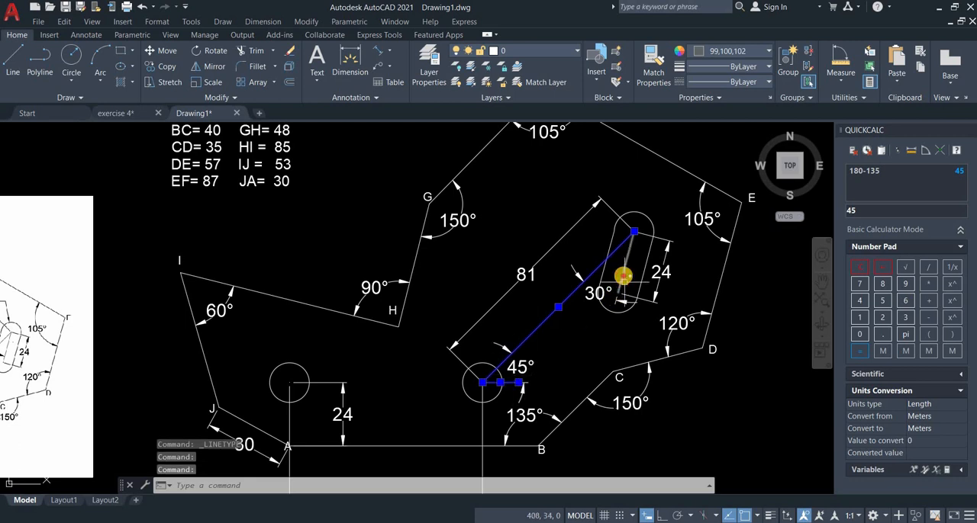
pyautogui.click(625, 274)
pyautogui.click(625, 273)
pyautogui.click(624, 273)
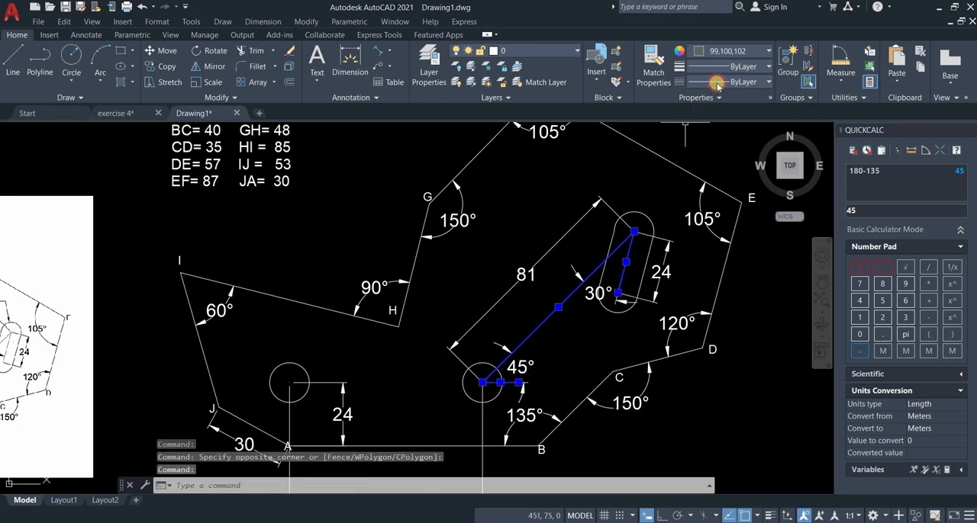
pyautogui.click(721, 82)
pyautogui.click(725, 128)
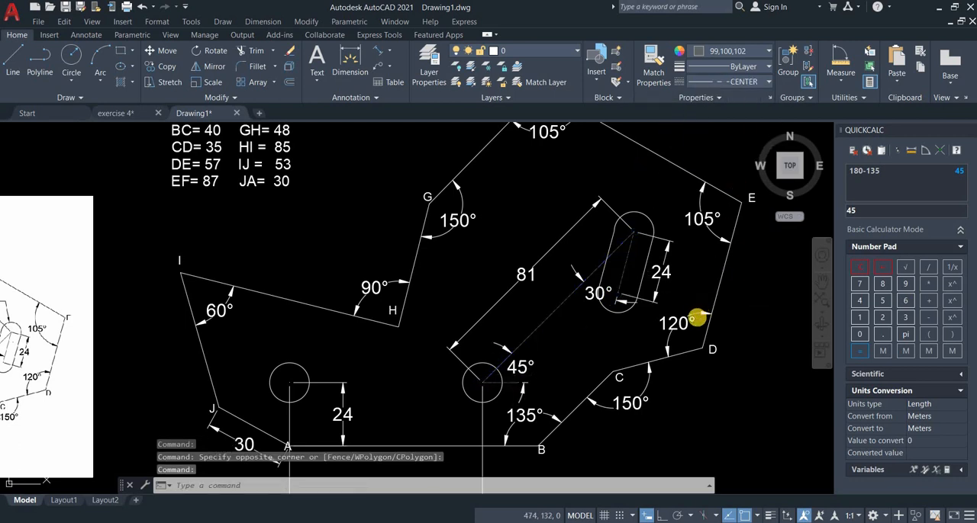
pyautogui.press('Escape')
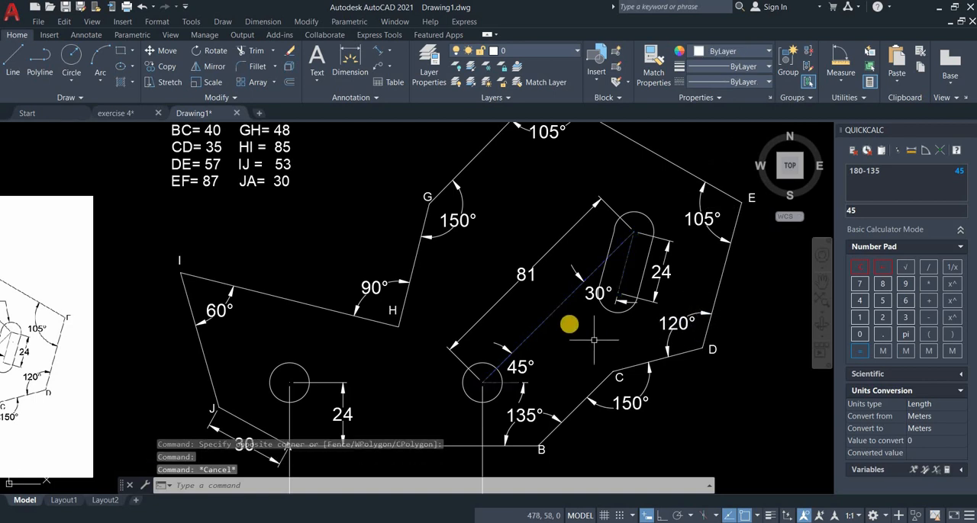
# Set the linetype scale of the diagonal centre line between the circle and the slot to 5.
pyautogui.scroll(4, 570, 324)
pyautogui.scroll(-4, 569, 325)
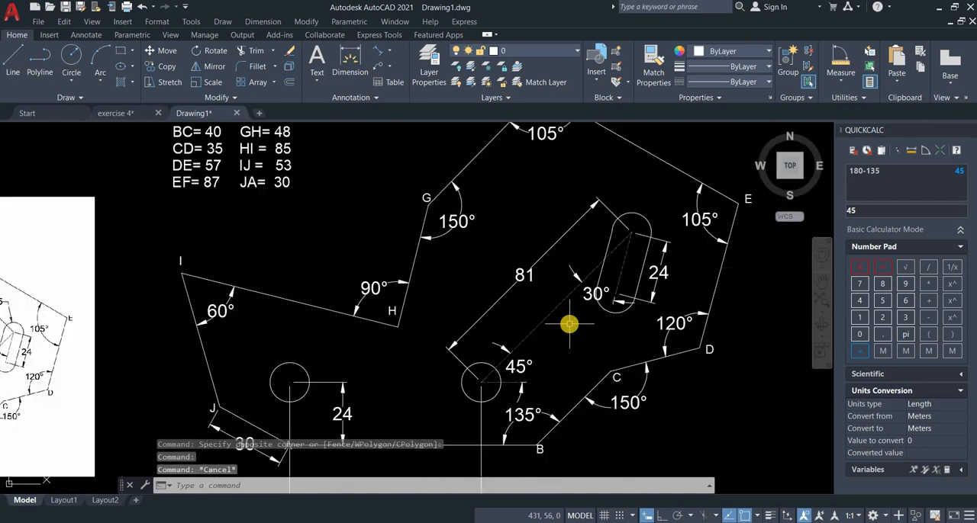
pyautogui.scroll(-2, 570, 338)
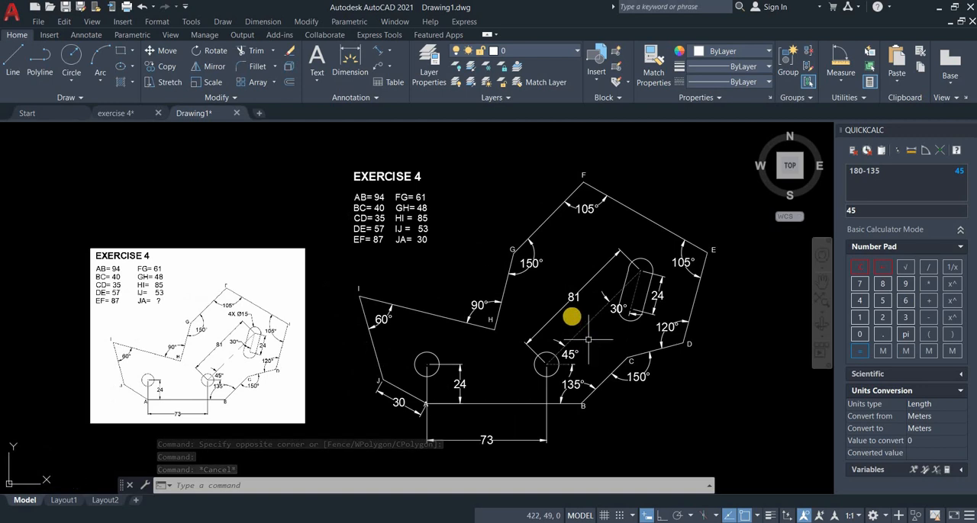
pyautogui.moveTo(580, 348); pyautogui.dragTo(574, 312, button='middle')
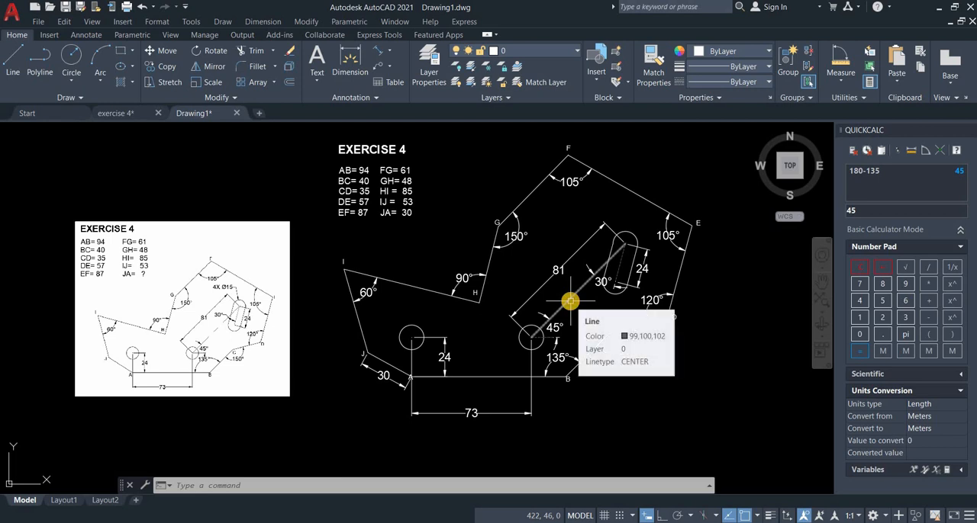
pyautogui.click(572, 303)
pyautogui.rightClick(571, 303)
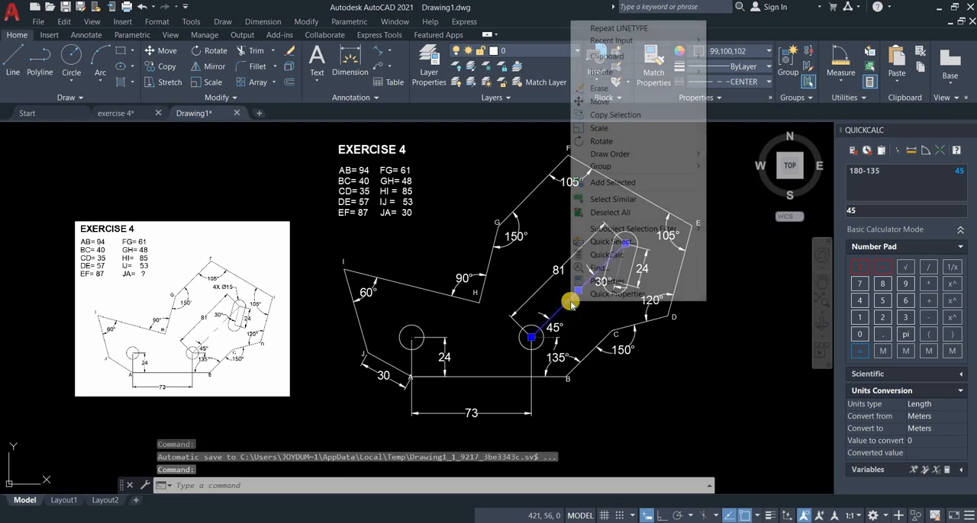
pyautogui.click(607, 282)
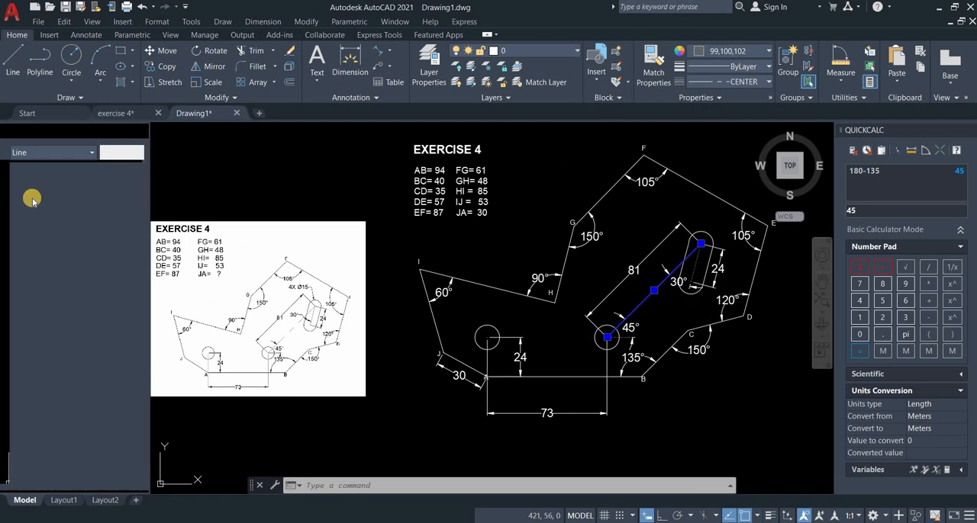
pyautogui.click(83, 222)
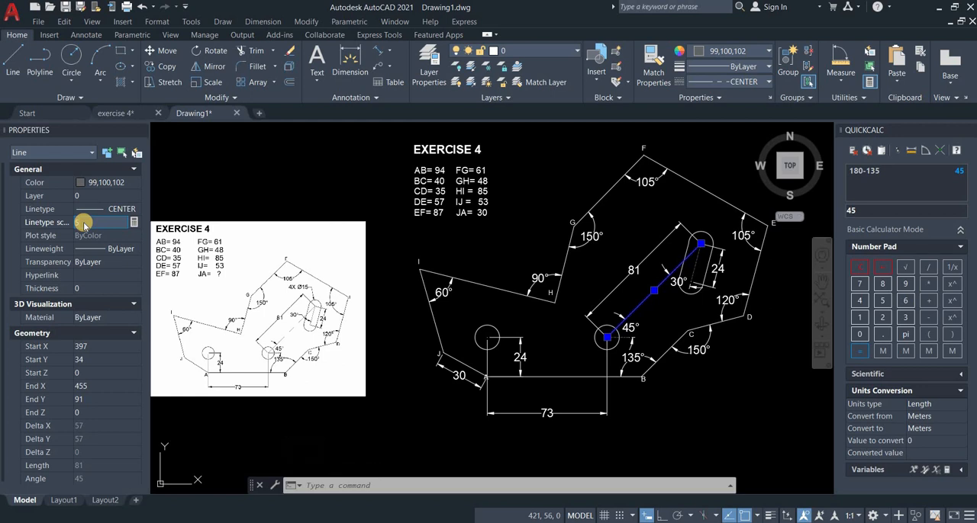
pyautogui.press('Return')
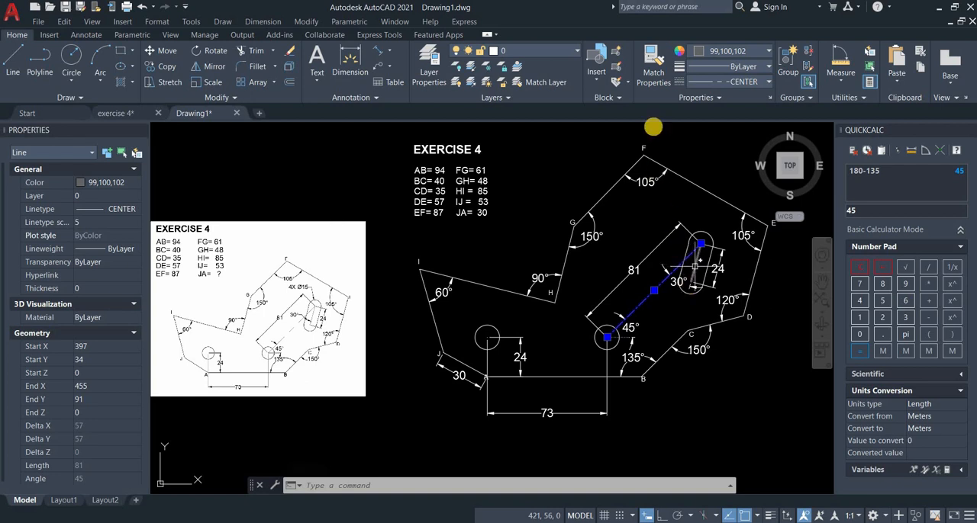
pyautogui.click(654, 69)
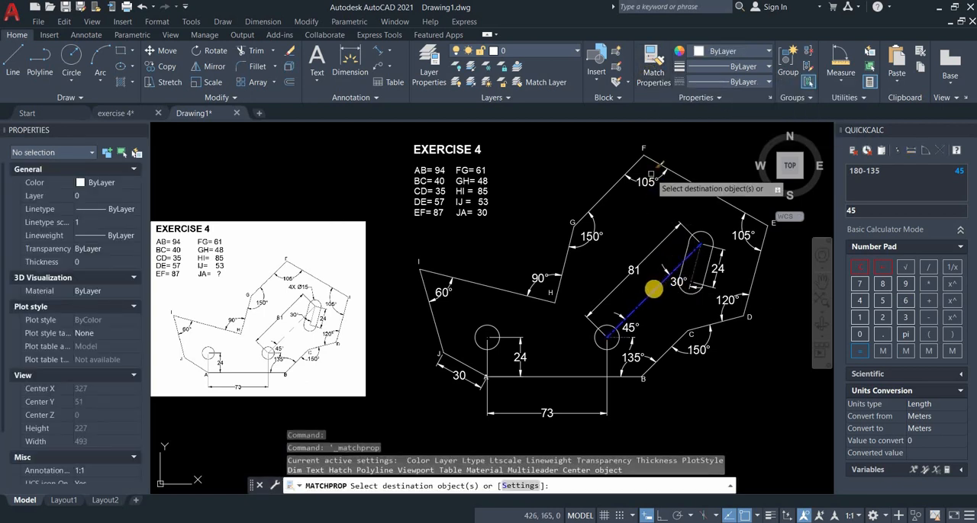
pyautogui.click(652, 293)
pyautogui.click(652, 293)
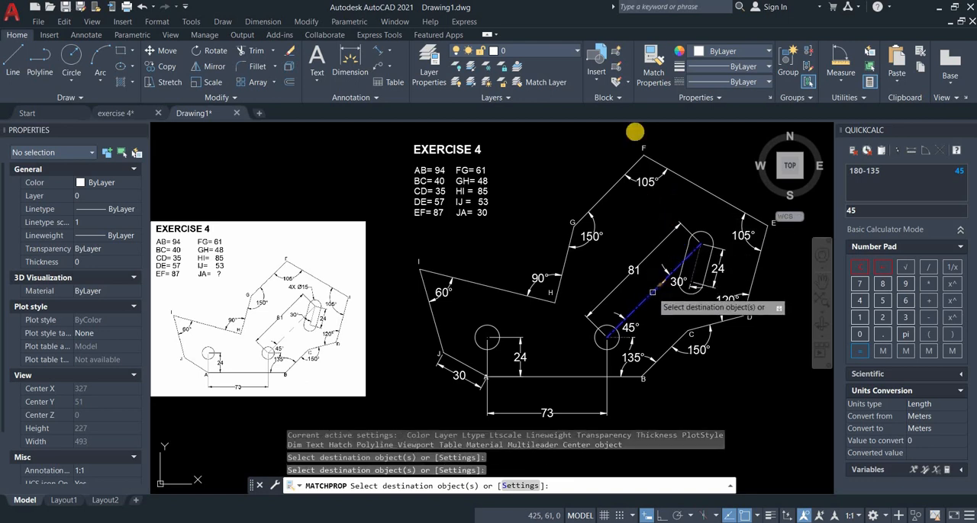
pyautogui.press('Escape')
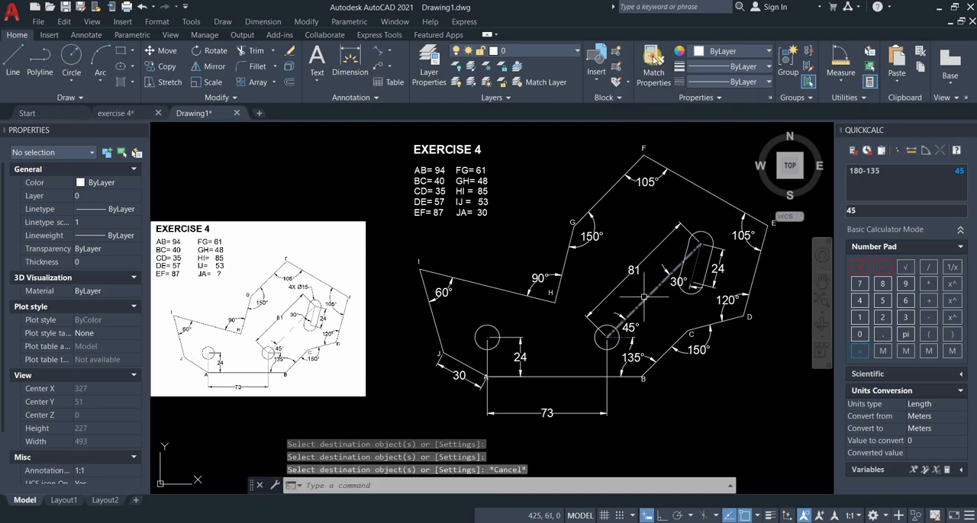
# Match the diagonal centre line's properties onto the slot's centre line and the short horizontal line at the circle, and close the object properties.
pyautogui.rightClick(661, 277)
pyautogui.click(692, 263)
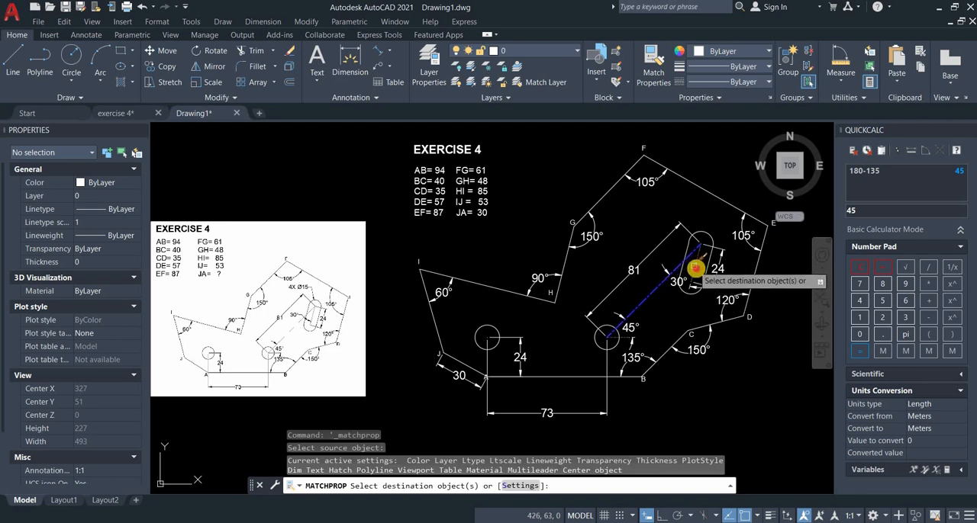
pyautogui.click(615, 341)
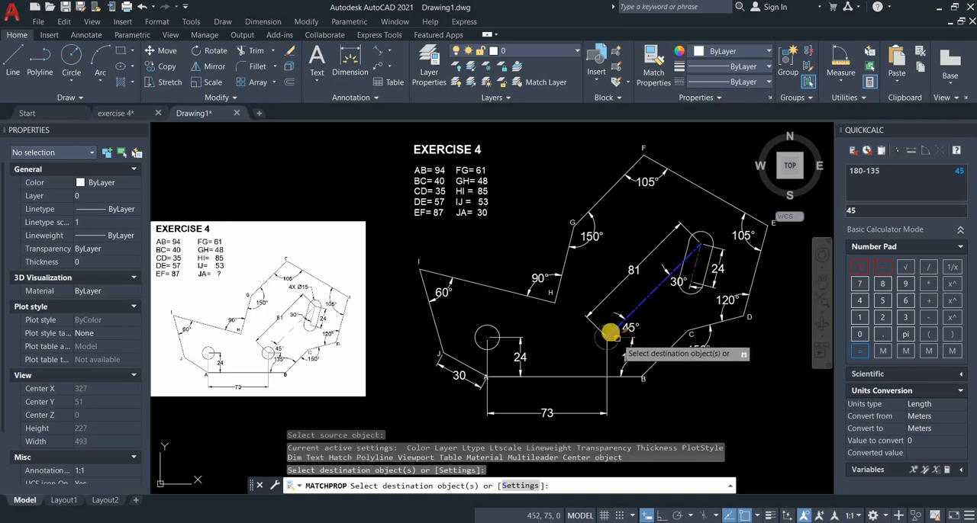
pyautogui.scroll(4, 615, 340)
pyautogui.click(611, 333)
pyautogui.scroll(-4, 683, 328)
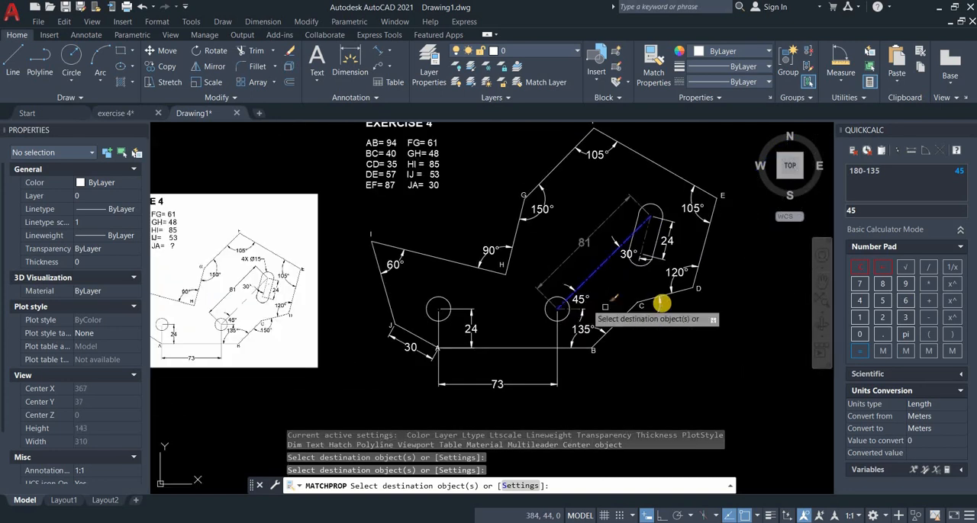
pyautogui.press('Escape')
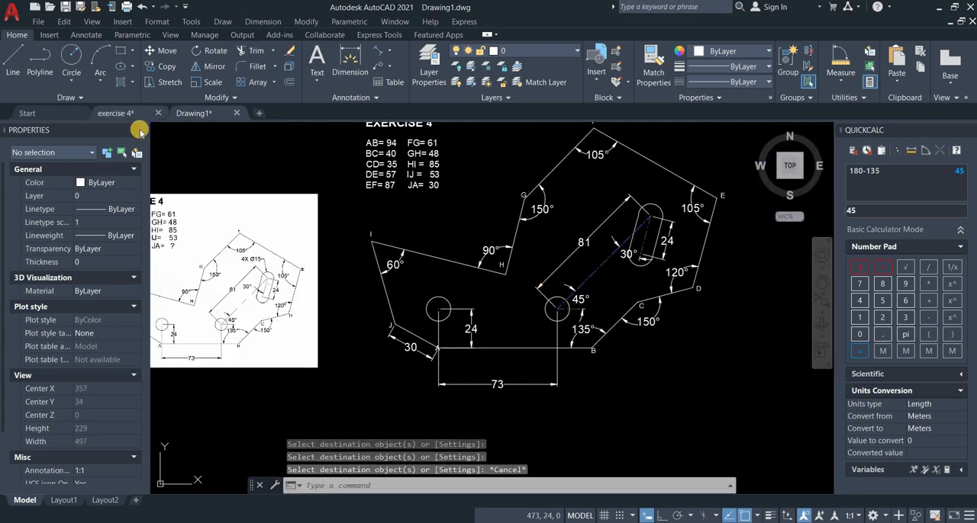
pyautogui.click(140, 130)
pyautogui.scroll(-2, 415, 257)
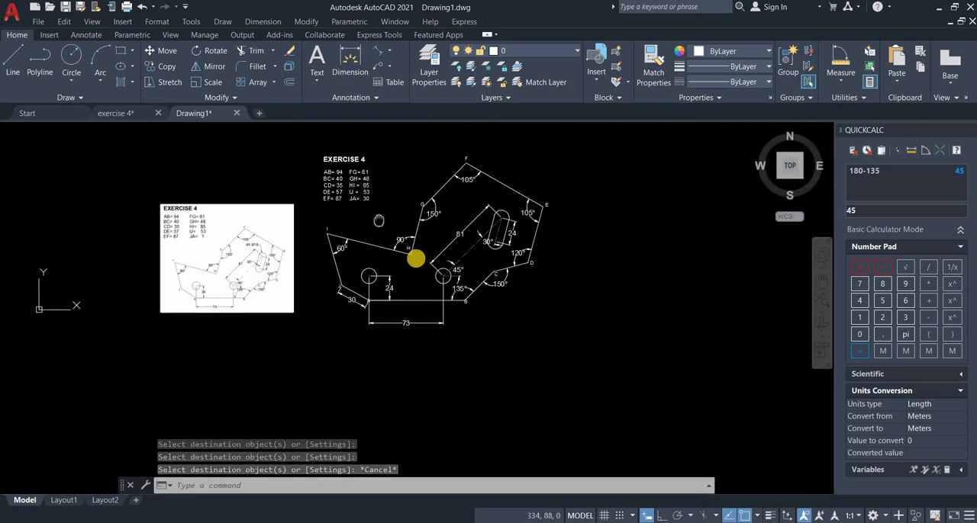